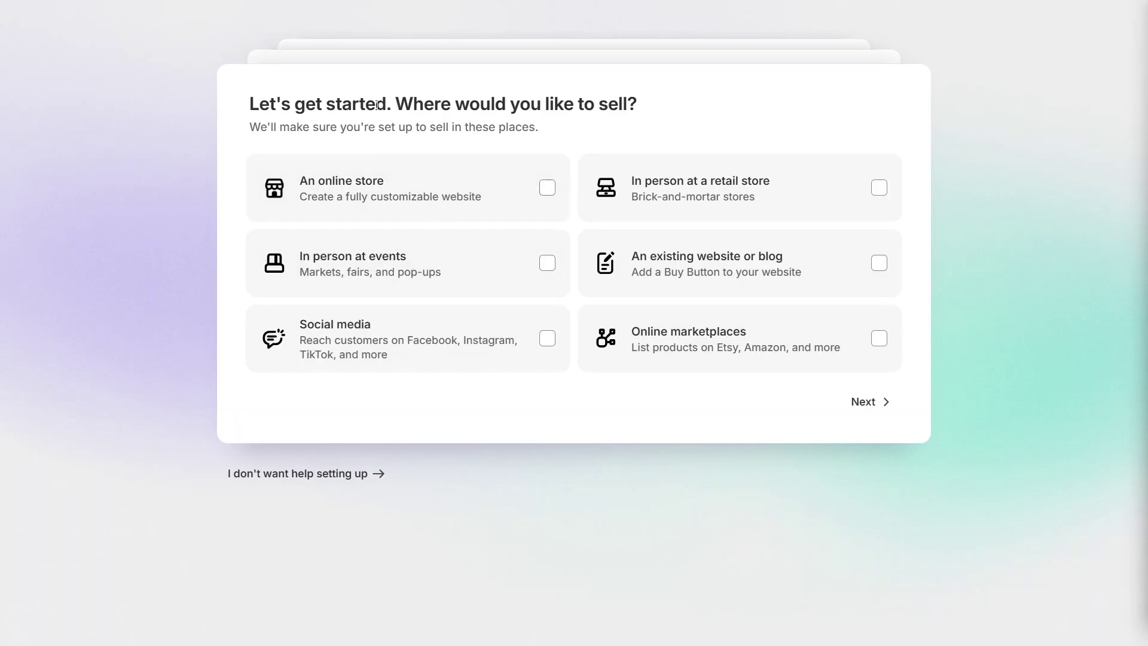
# Choose an online store as the place to sell and continue the setup.
pyautogui.click(477, 203)
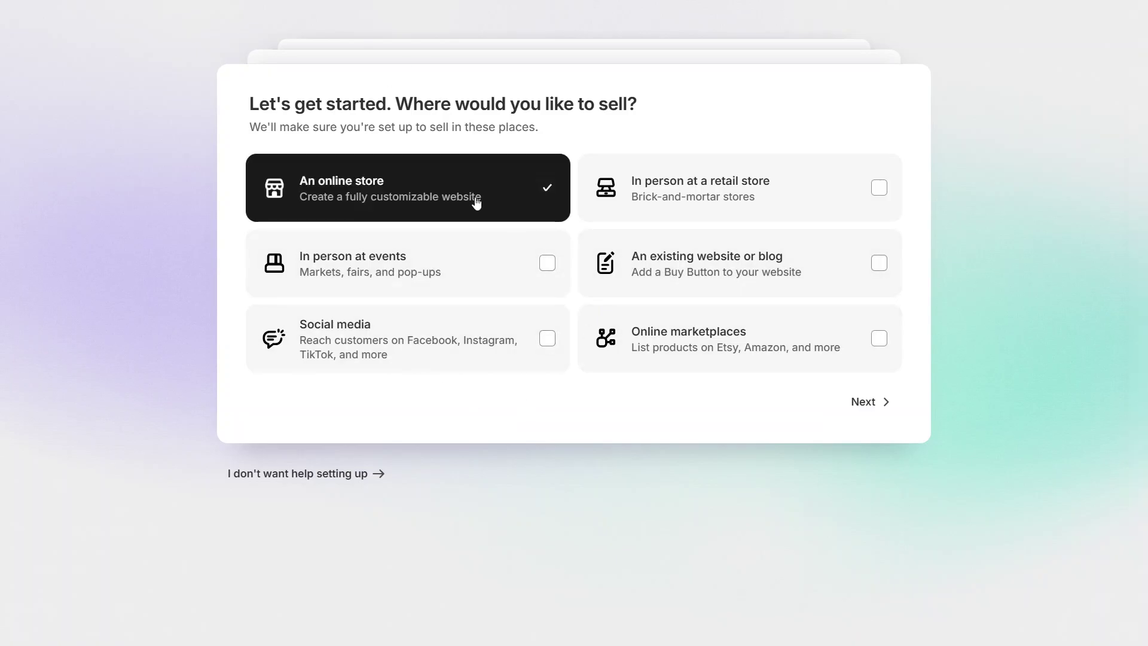
pyautogui.doubleClick(472, 201)
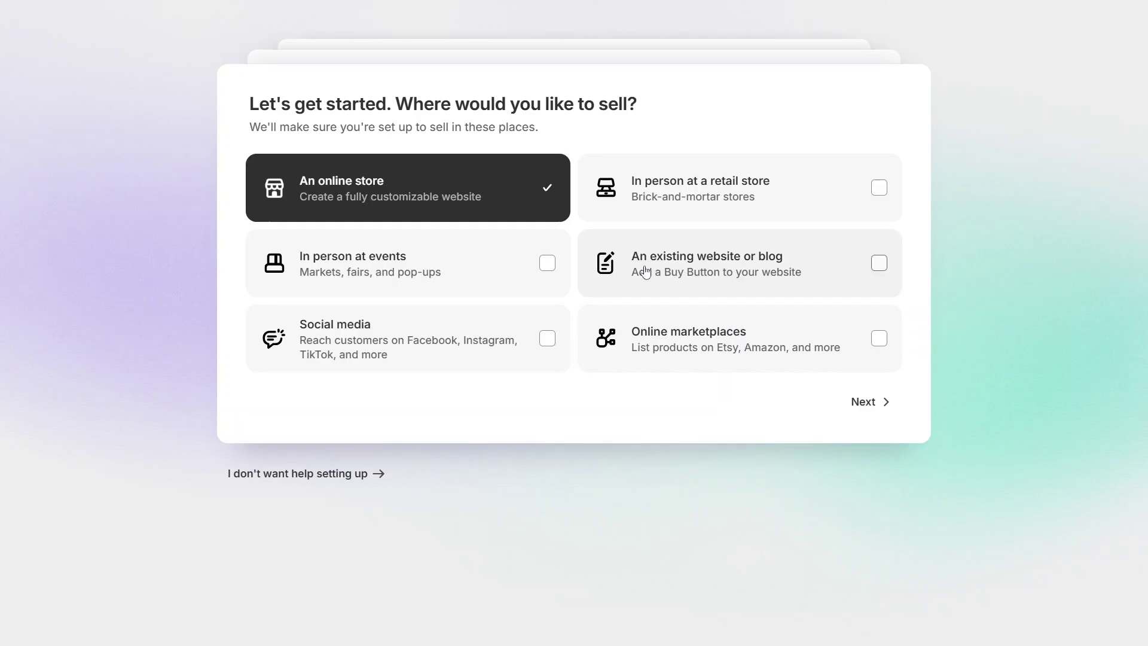
pyautogui.click(886, 404)
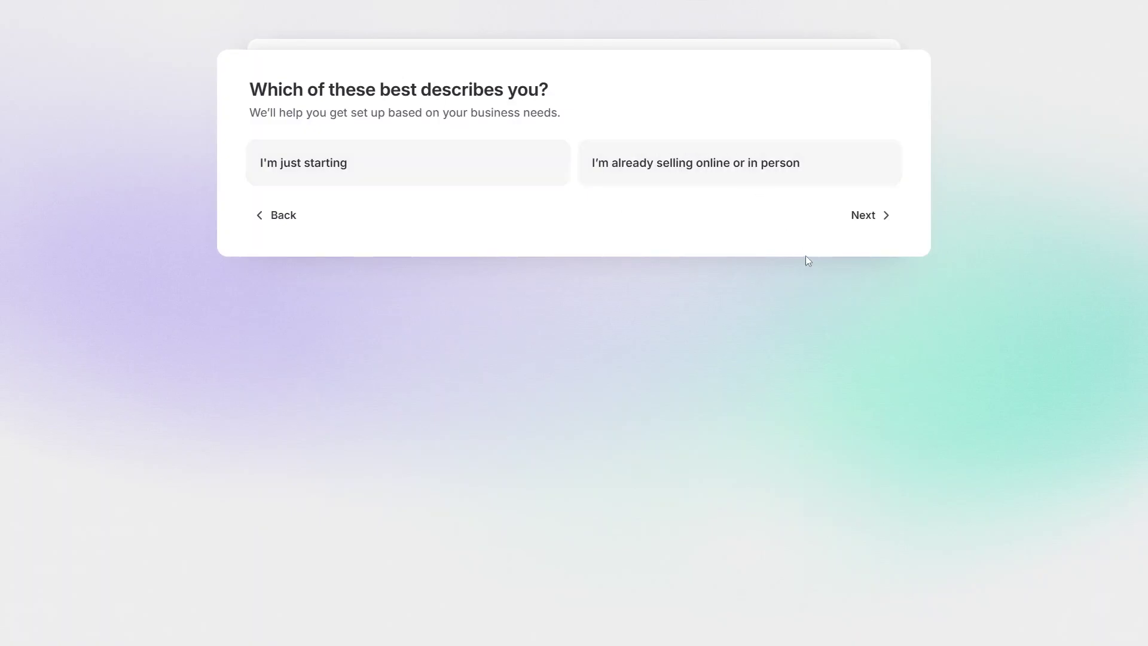
# Answer the business description question with "I'm just starting" and continue to the product type question.
pyautogui.click(457, 179)
pyautogui.moveTo(866, 193); pyautogui.dragTo(430, 173)
pyautogui.click(485, 99)
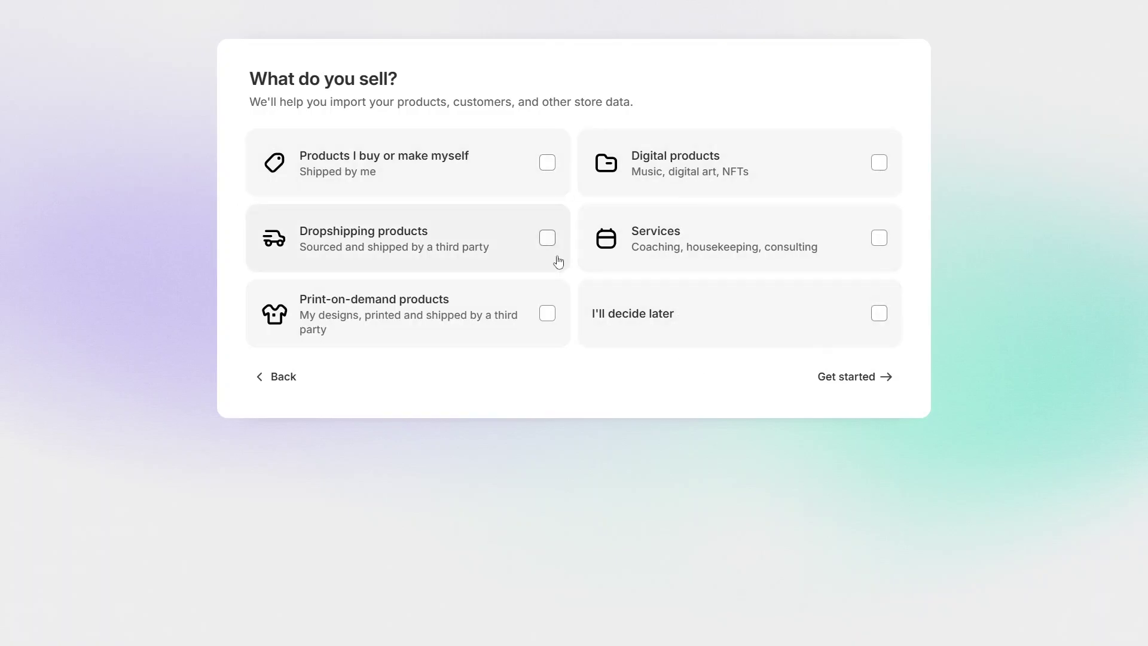
# Select "Products I buy or make myself" and "Services" as what is sold, and finish the questionnaire.
pyautogui.click(413, 171)
pyautogui.click(663, 247)
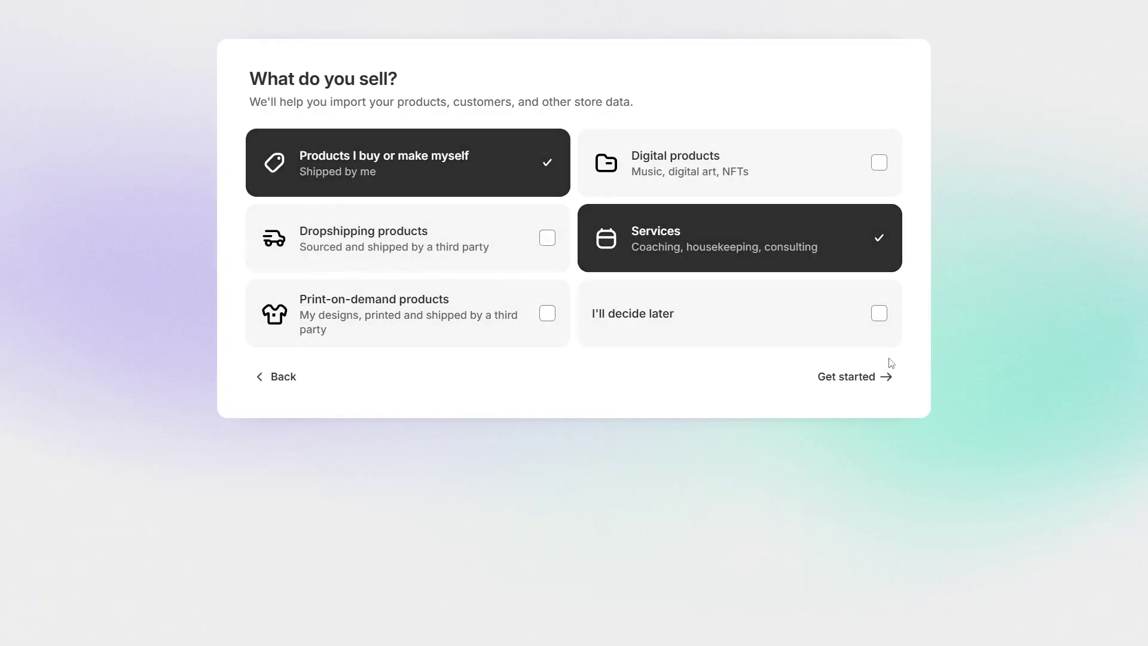
pyautogui.click(881, 385)
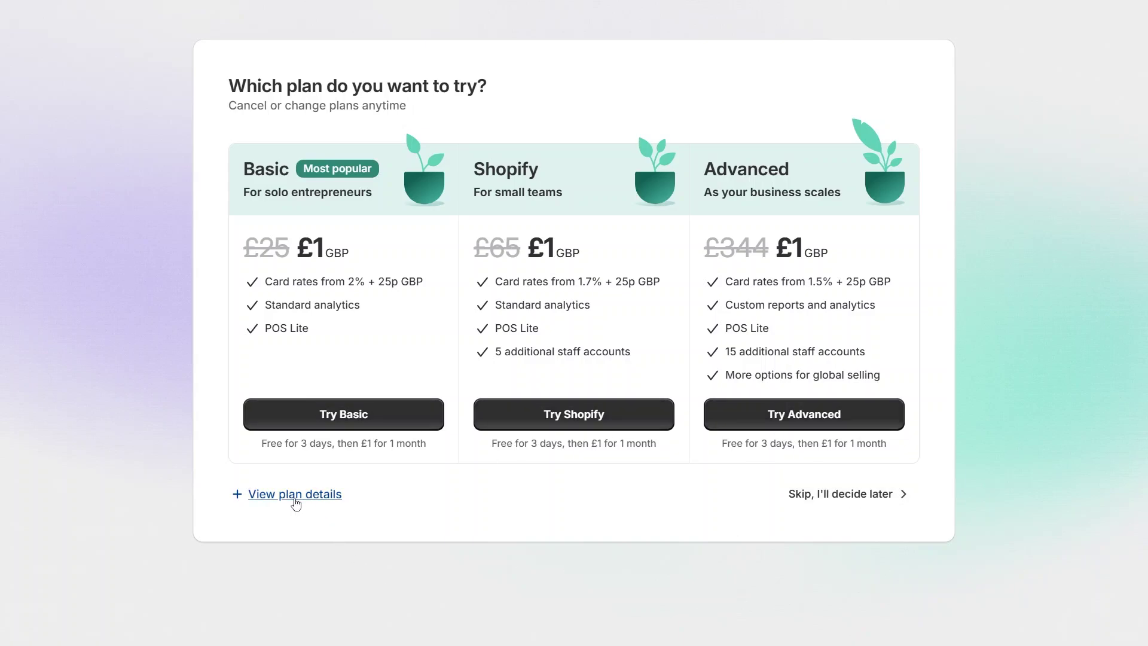
# Examine the detailed comparison of the Basic, Shopify and Advanced plans and the Advanced plan's regular price.
pyautogui.click(296, 502)
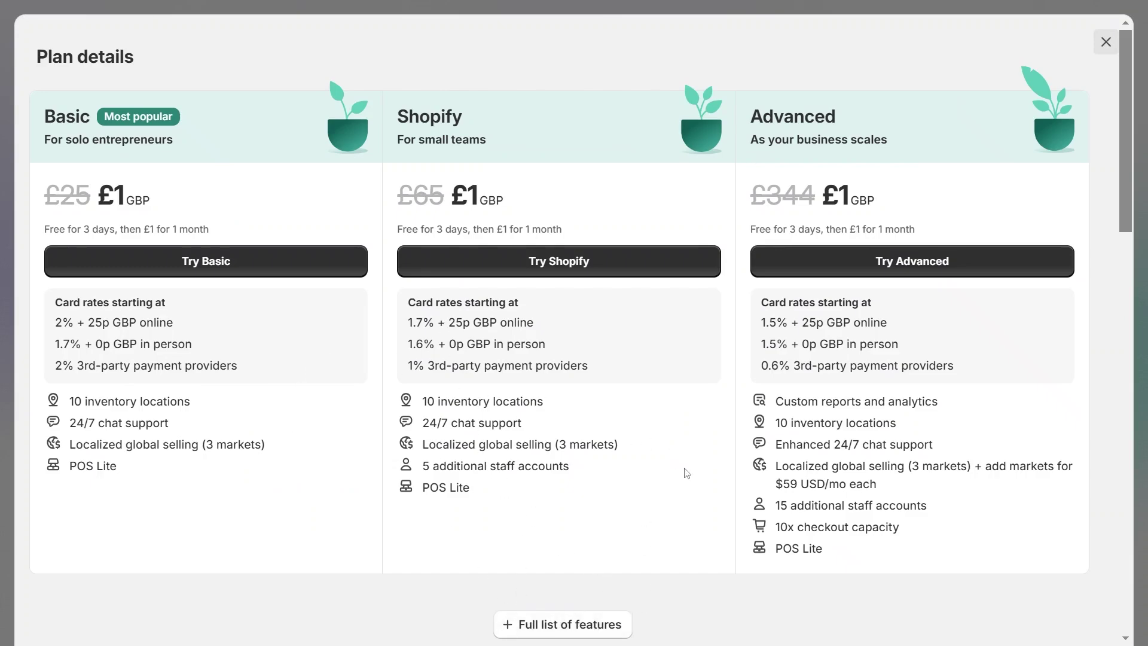
pyautogui.click(1105, 42)
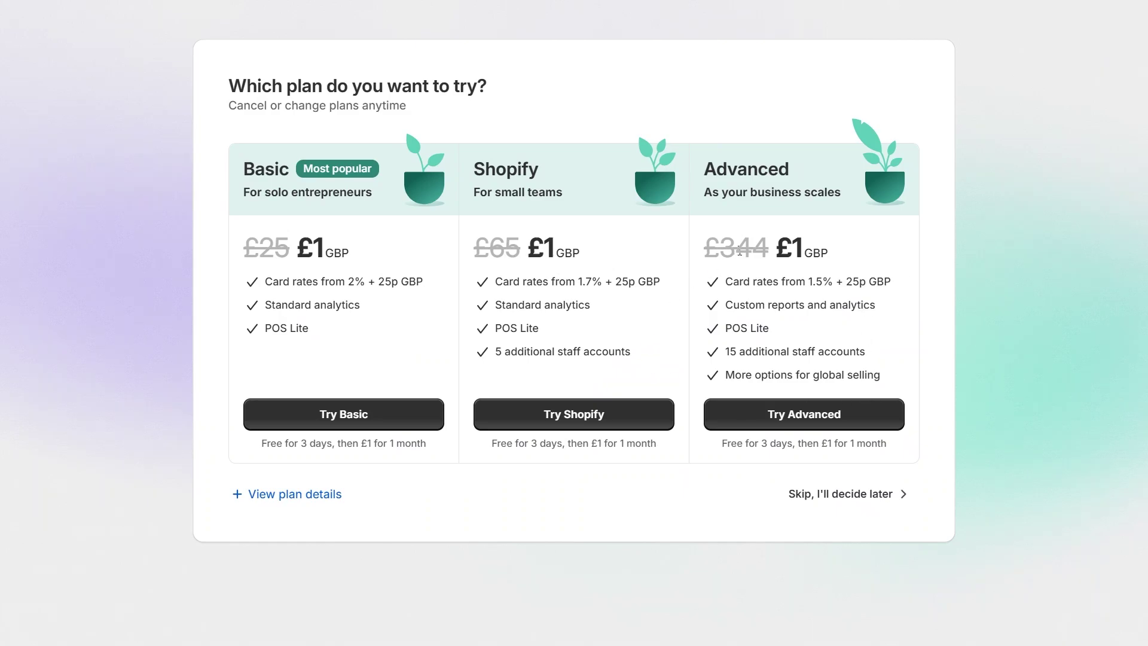
pyautogui.moveTo(710, 251); pyautogui.dragTo(769, 249)
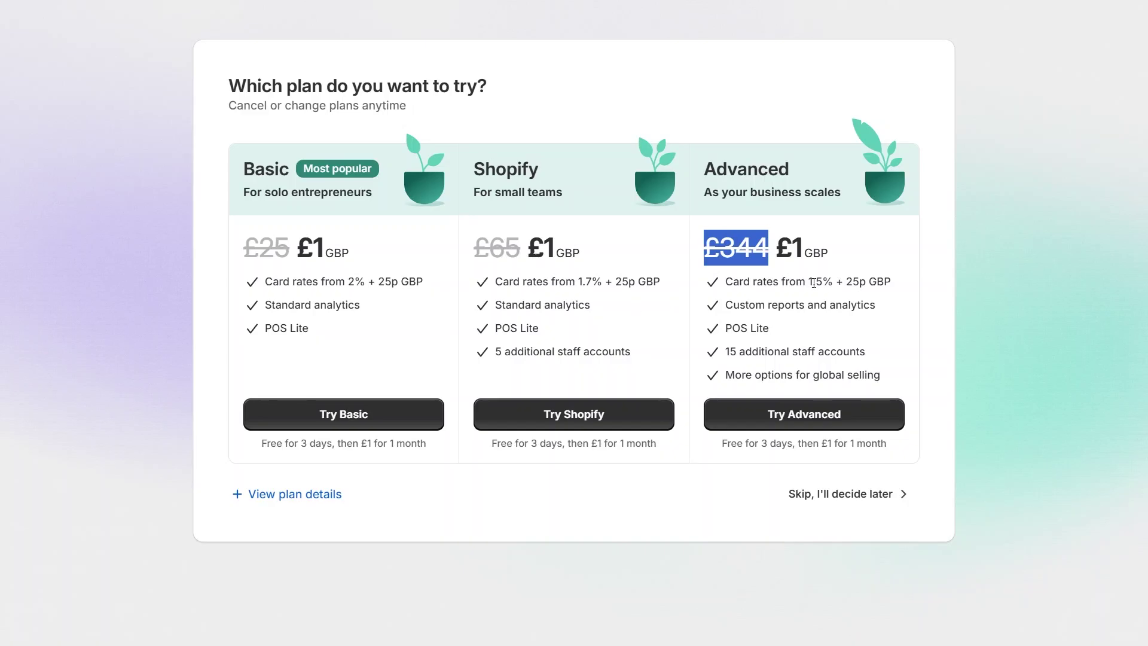
# Skip choosing a plan for now and collapse the trial reminder on the store's home page.
pyautogui.click(858, 507)
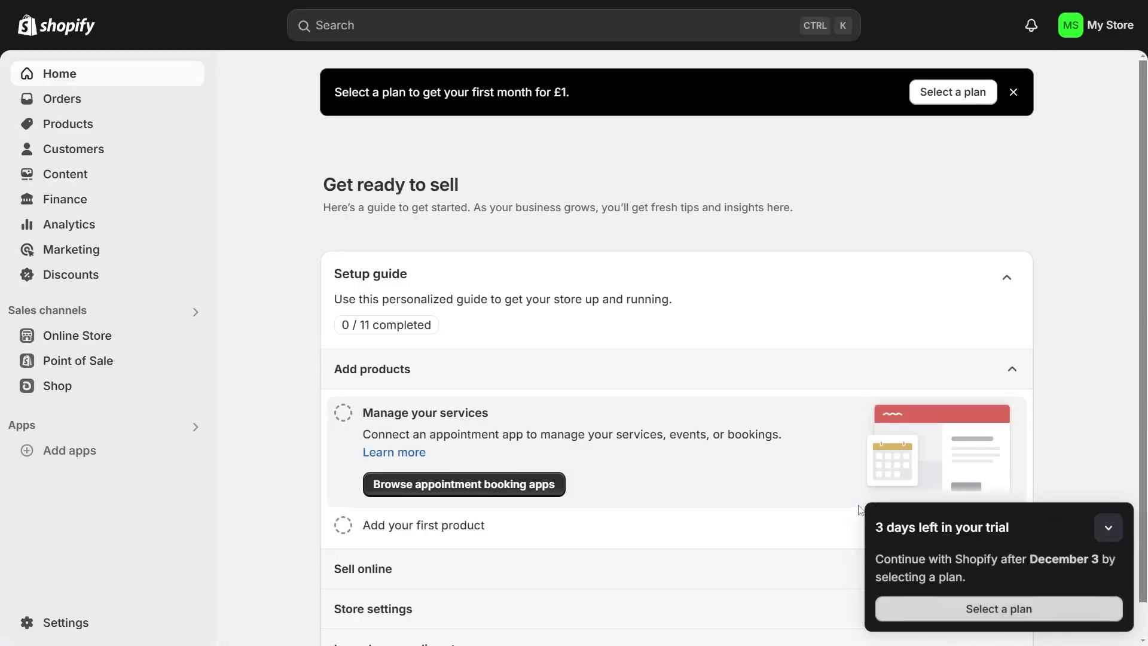
pyautogui.click(1108, 527)
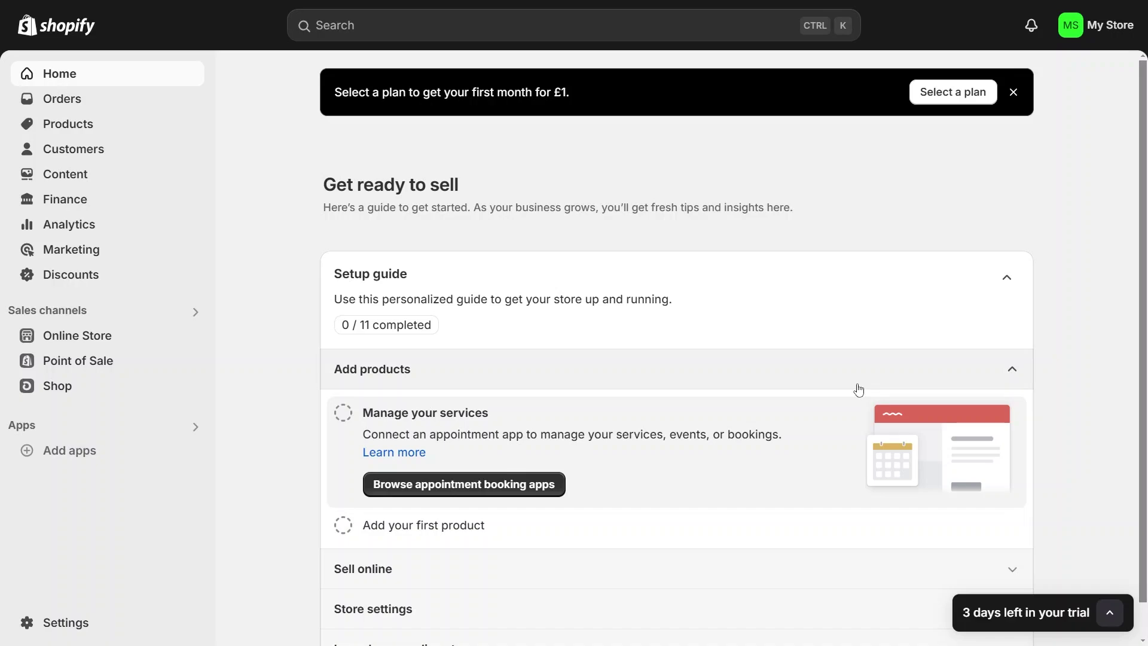
pyautogui.moveTo(909, 3)
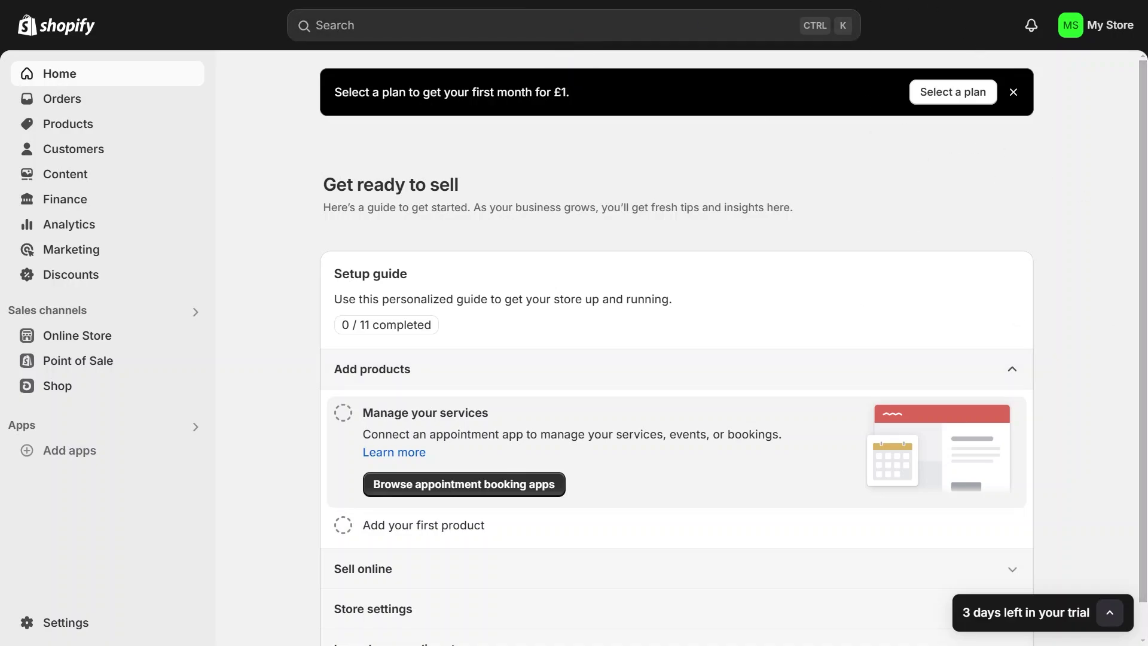
# Start a new product and title it "Short Sleeve Tshirt".
pyautogui.click(59, 122)
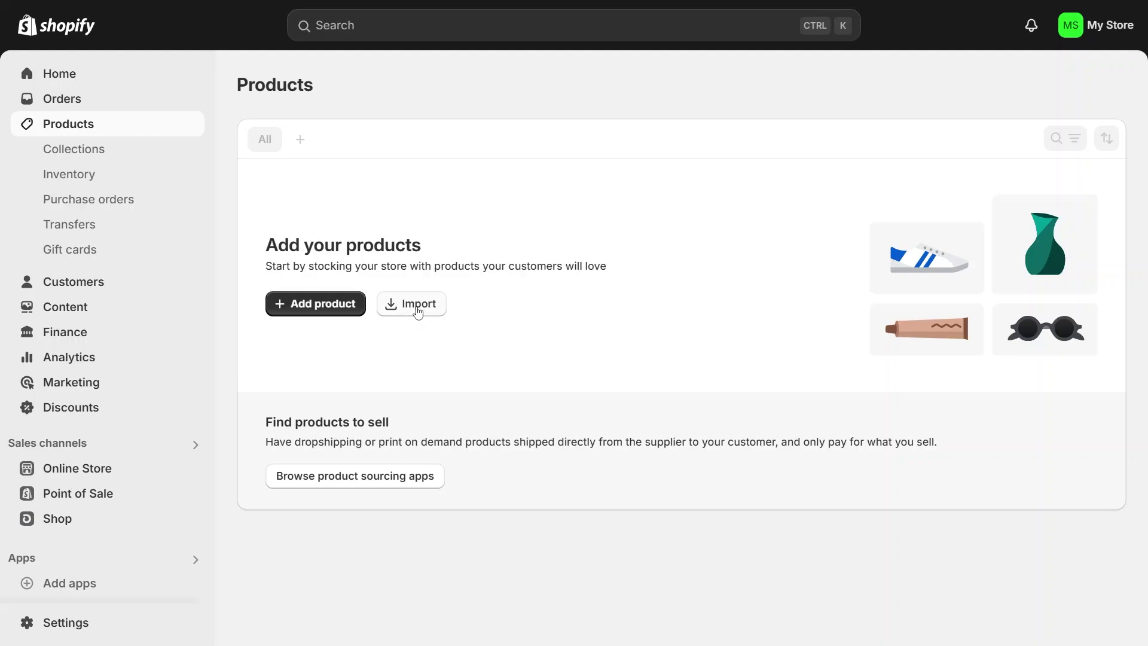
pyautogui.click(347, 307)
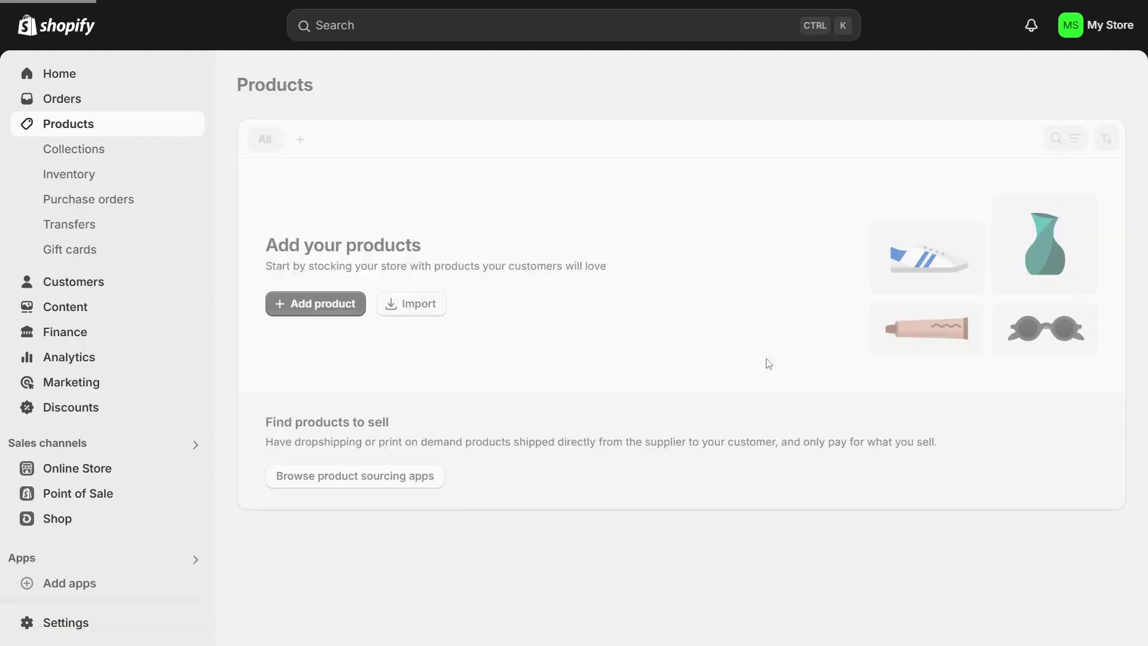
pyautogui.click(339, 173)
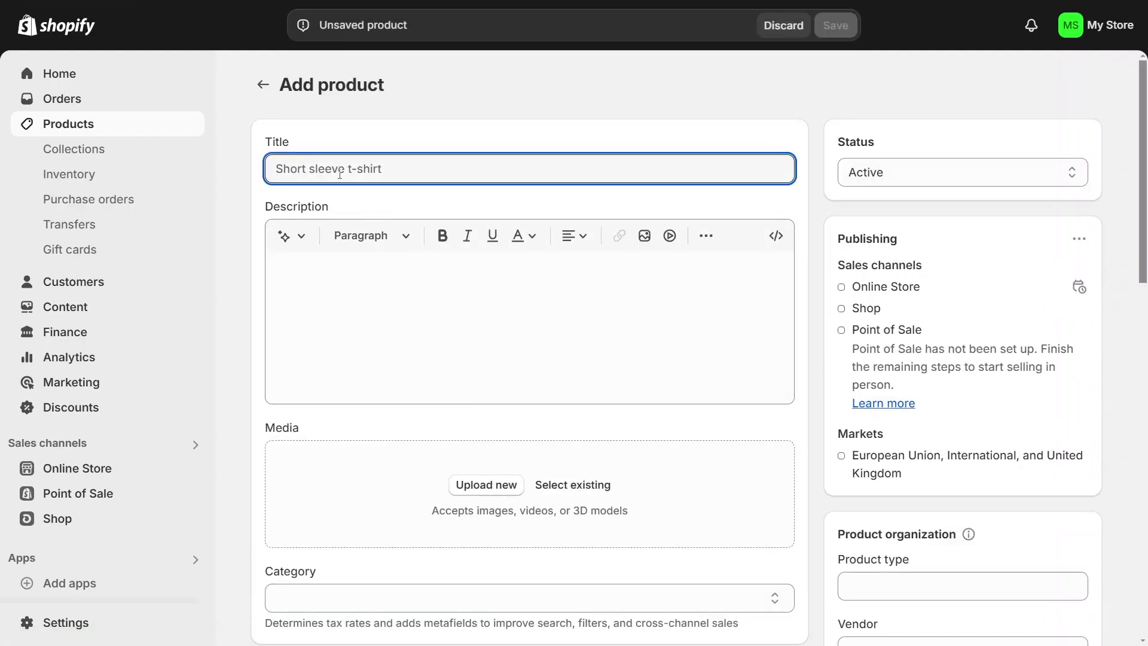
pyautogui.write('Short Sleeve Tshirts')
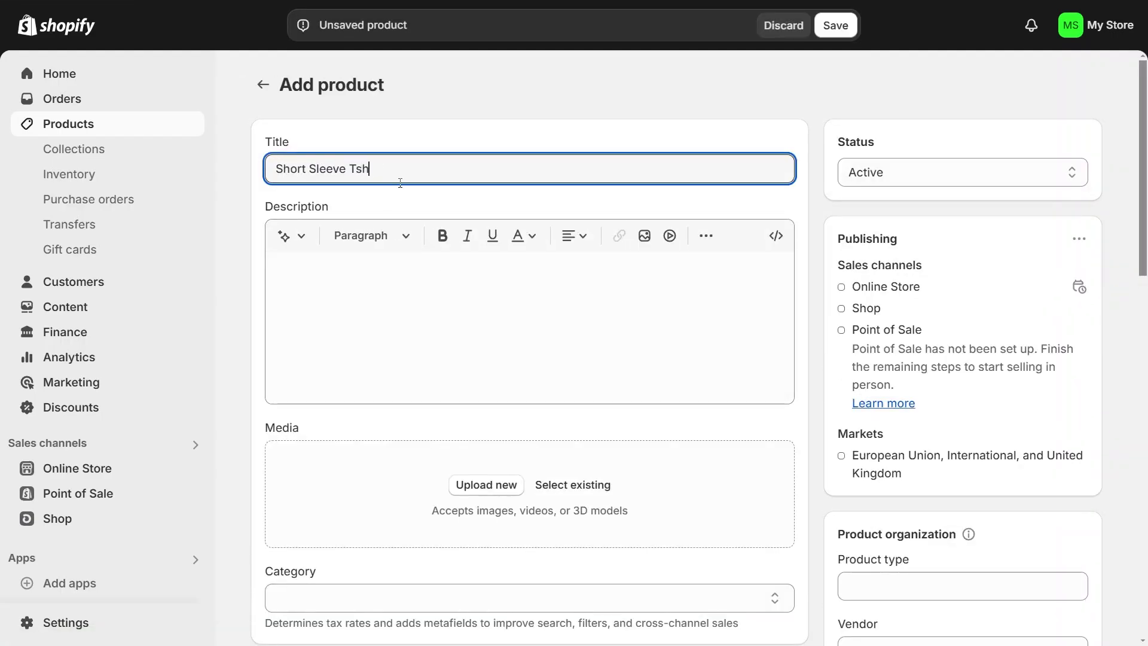
pyautogui.press('BackSpace')
pyautogui.press('BackSpace')
# Fill in the product description with the paragraph beginning "Stay comfortable and stylish with our classic short sleeve t-shirt".
pyautogui.click(474, 313)
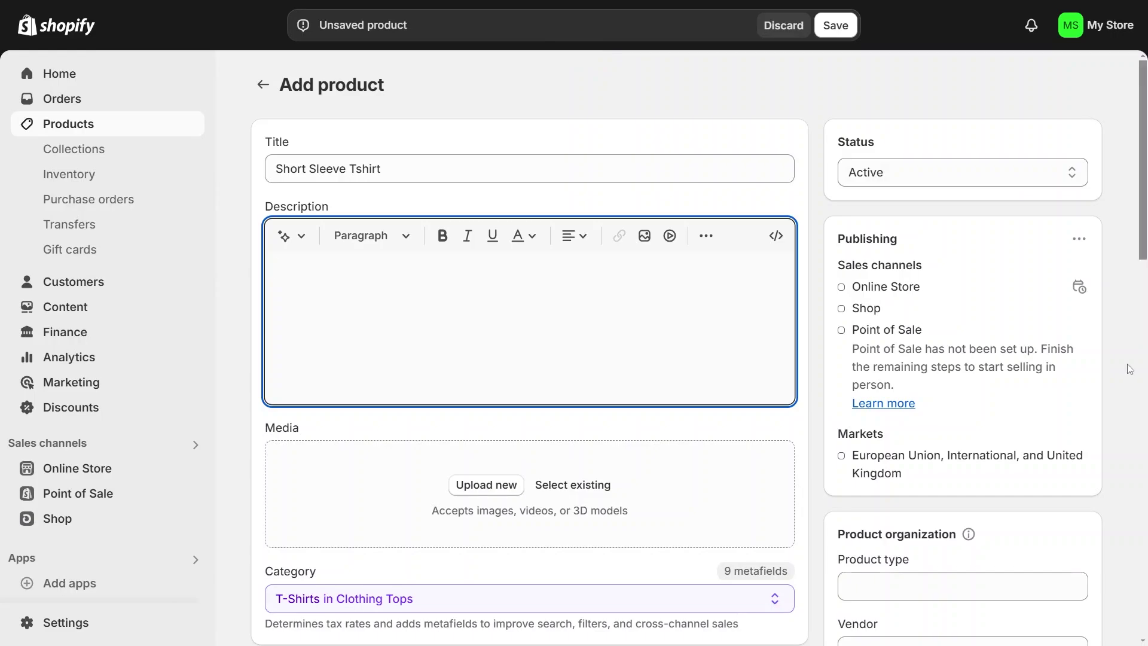
pyautogui.scroll(-10, 727, 469)
pyautogui.click(728, 469)
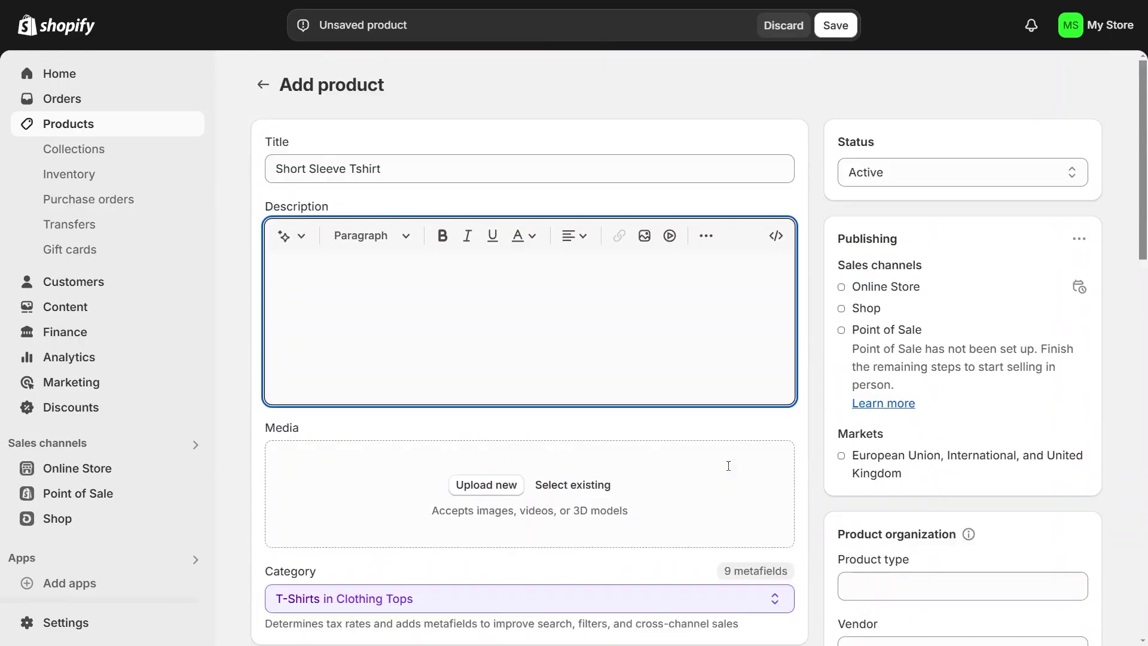
pyautogui.write("Stay comfortable and stylish with our classic short sleeve t-shirt. Made from premium, breathable cotton, this versatile tee is perfect for everyday wear, whether you're lounging at home or heading out with friends. Featuring a relaxed fit, durable stitching, and a soft-touch finish, it’s designed to keep up with your active lifestyle while providing all-day comfort. Available in a range of vibrant colors and sizes, it's the ultimate wardrobe essential for effortless style. Pair it with jeans, shorts, or joggers to complete your look")
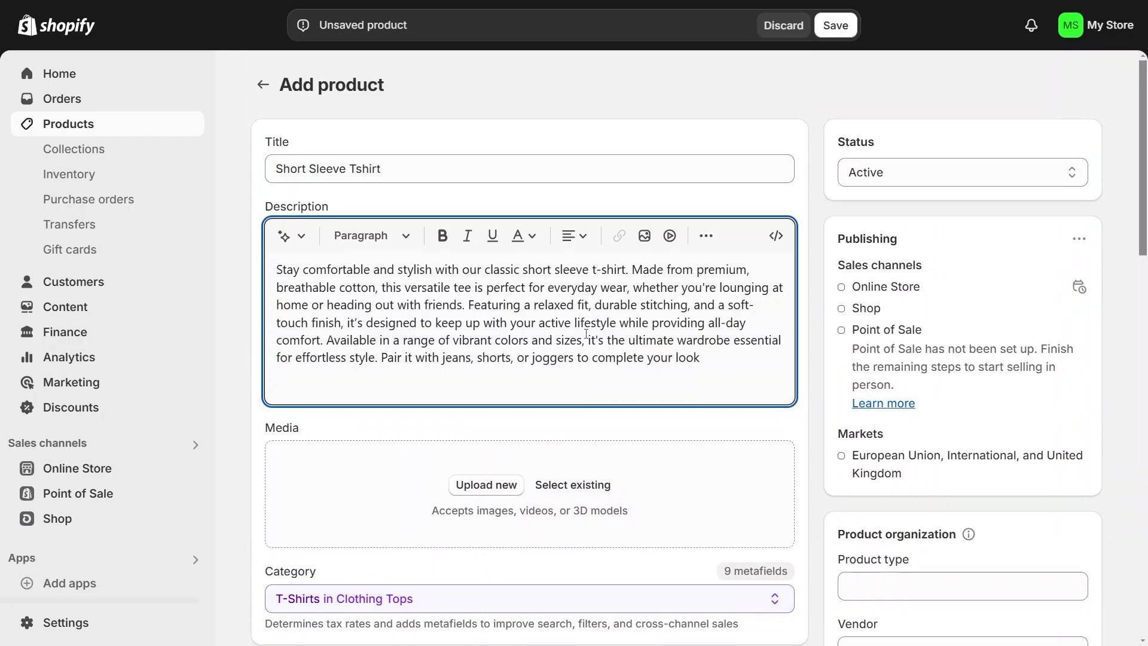
# Upload the Leonardo_Phoenix_Three_to_four image of children's clothes from Downloads as the product's media.
pyautogui.scroll(-3, 586, 334)
pyautogui.click(491, 332)
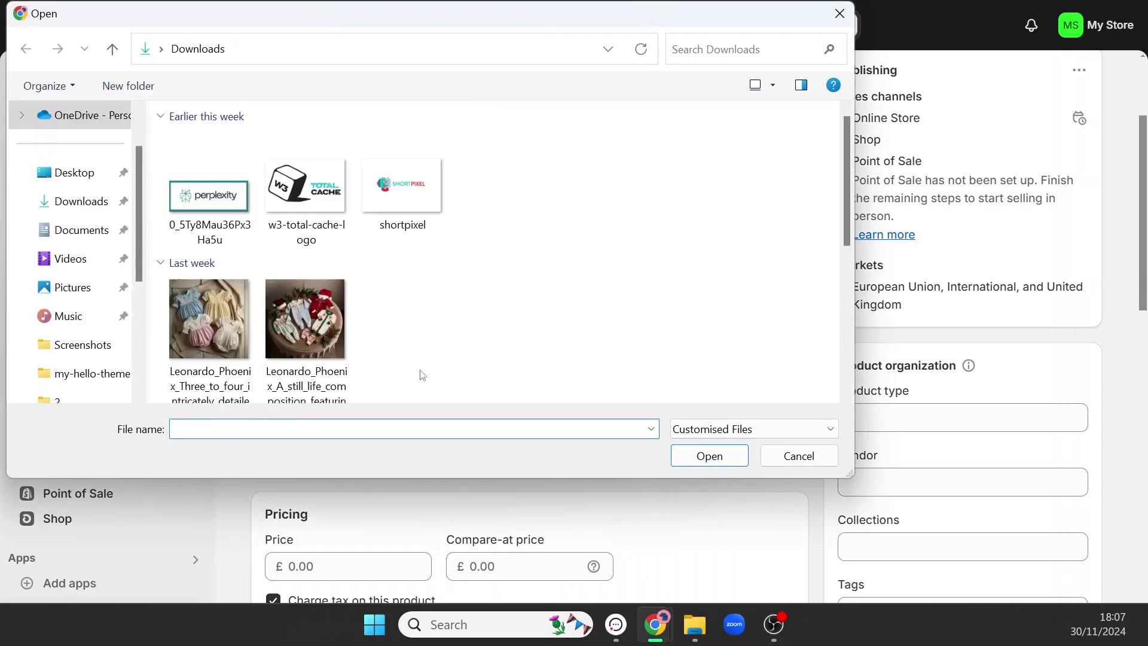
pyautogui.click(192, 371)
pyautogui.click(707, 458)
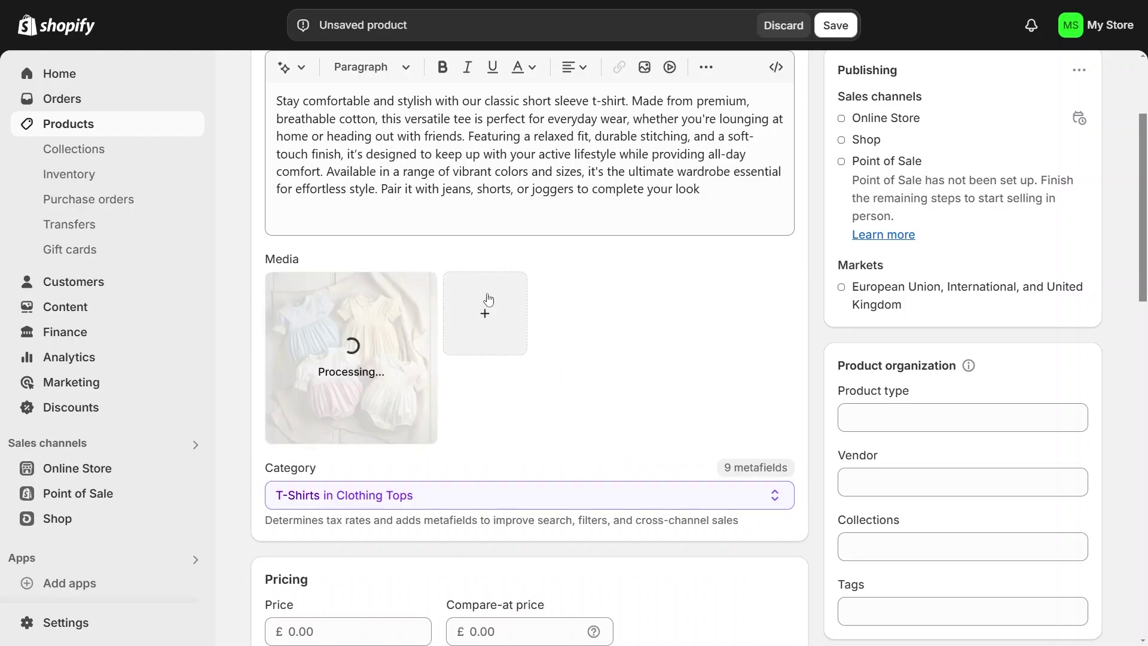
# Set the product's price to £5.00 and its compare-at price to £3.00.
pyautogui.scroll(-5, 635, 479)
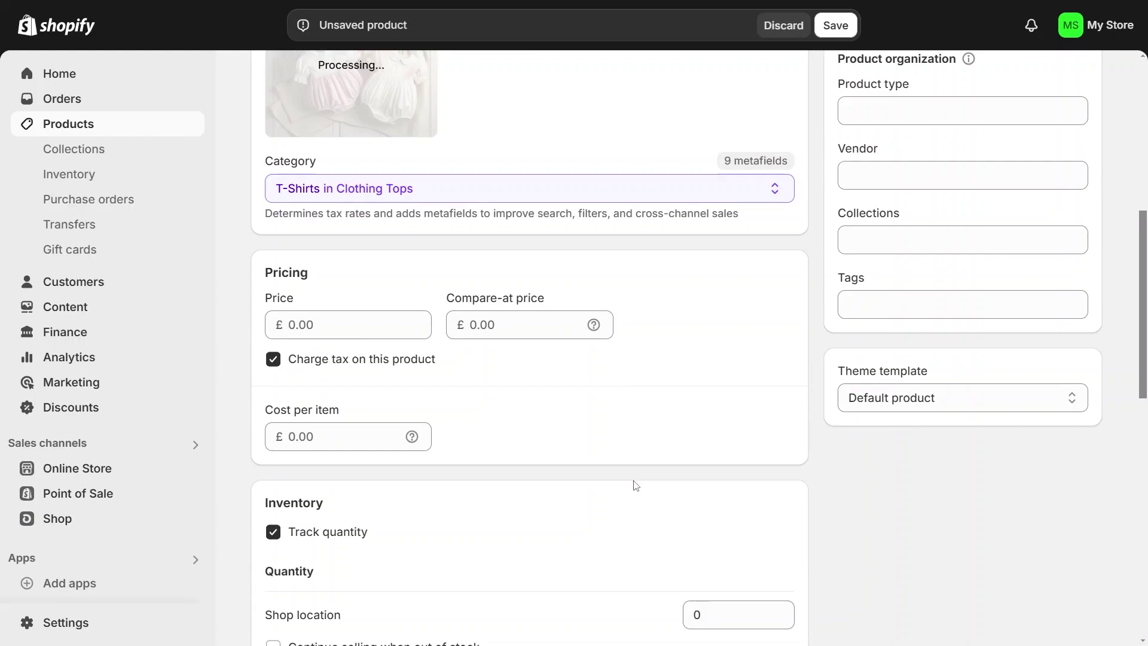
pyautogui.click(329, 326)
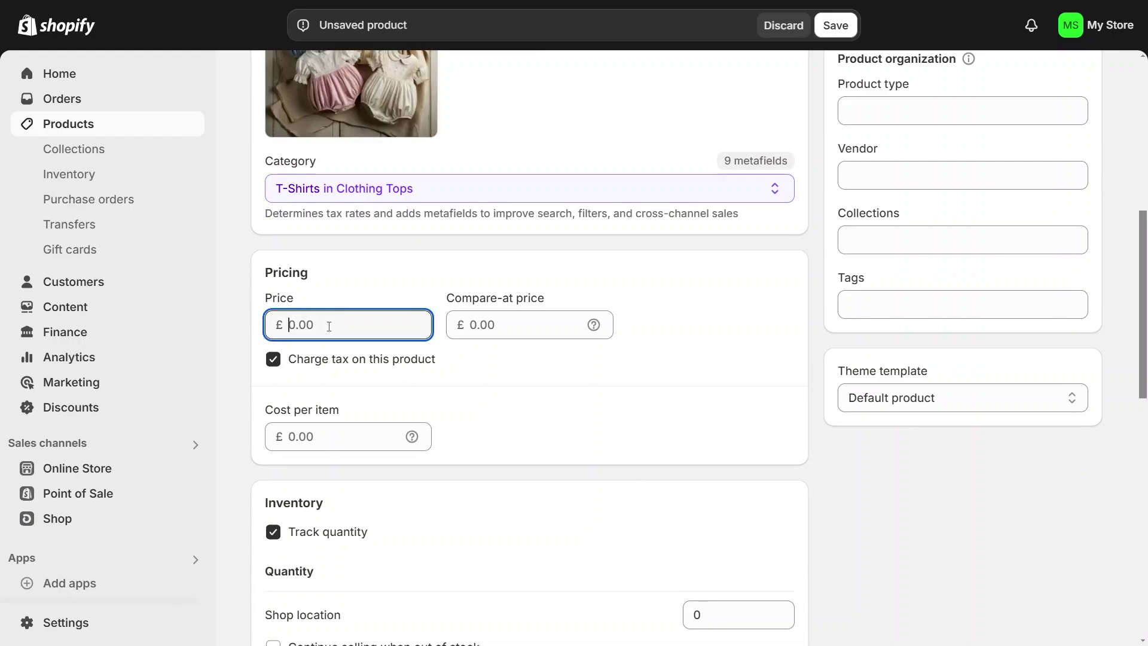
pyautogui.write('5.00')
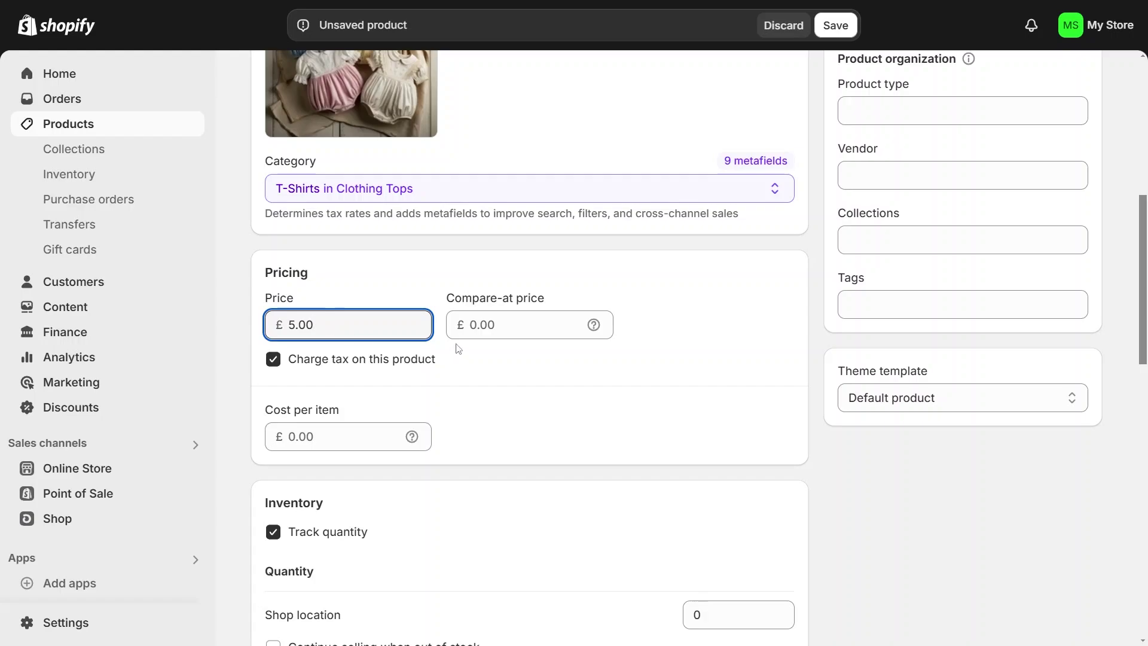
pyautogui.click(496, 323)
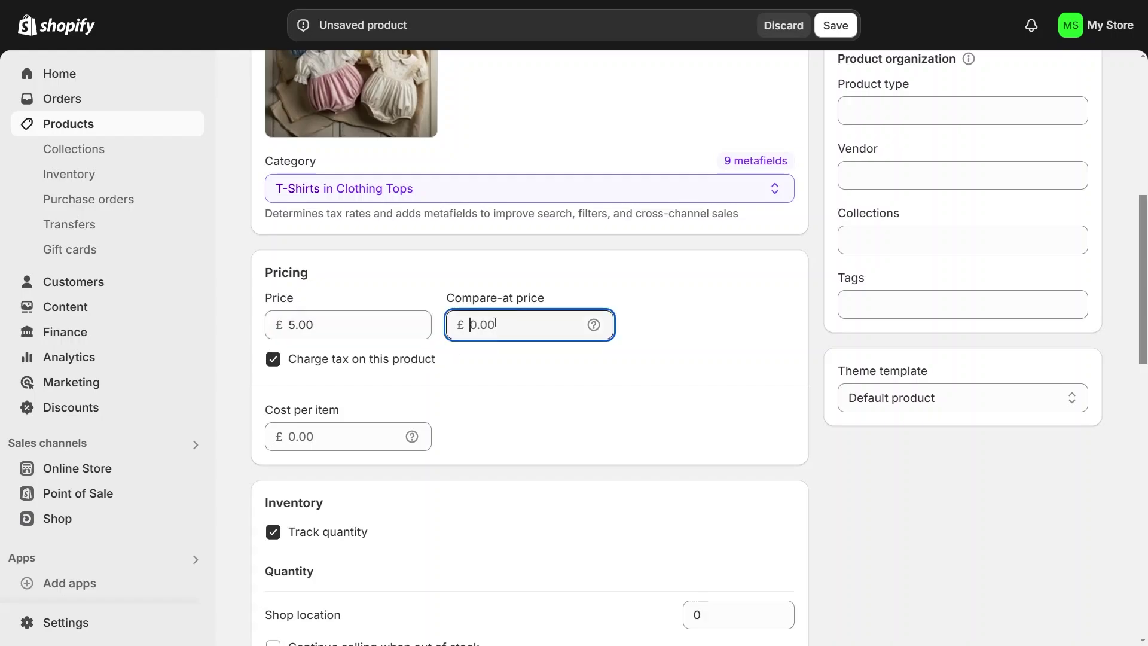
pyautogui.write('3.00')
pyautogui.click(526, 381)
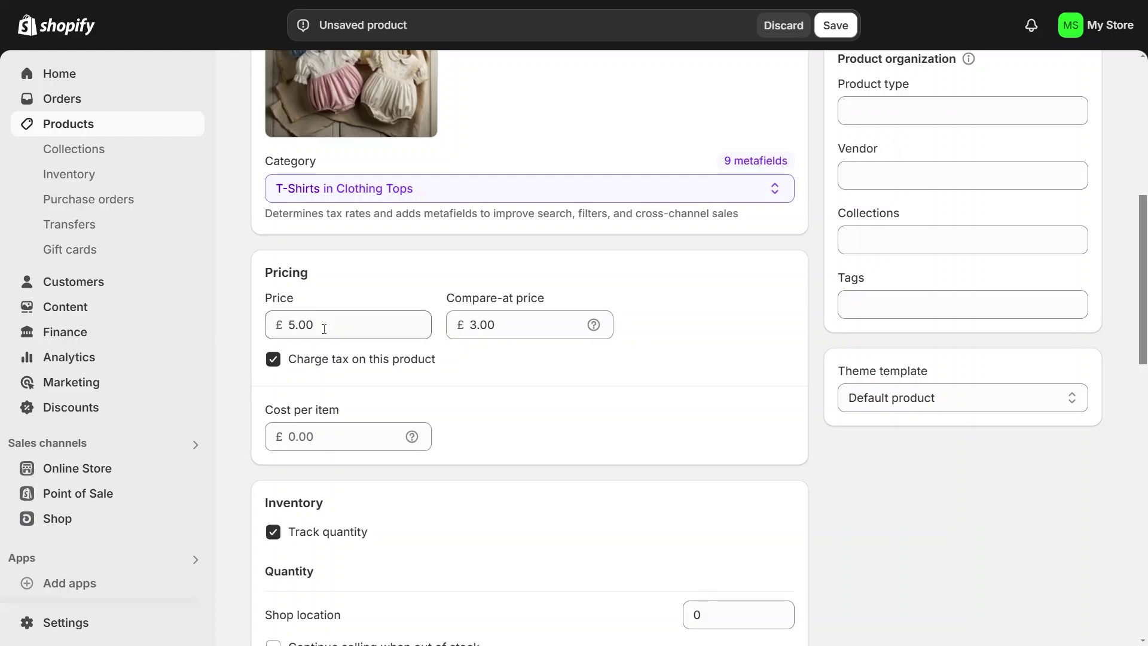
pyautogui.doubleClick(482, 325)
pyautogui.click(518, 377)
# Try the product without tax charging, and restore the tax charge.
pyautogui.click(274, 360)
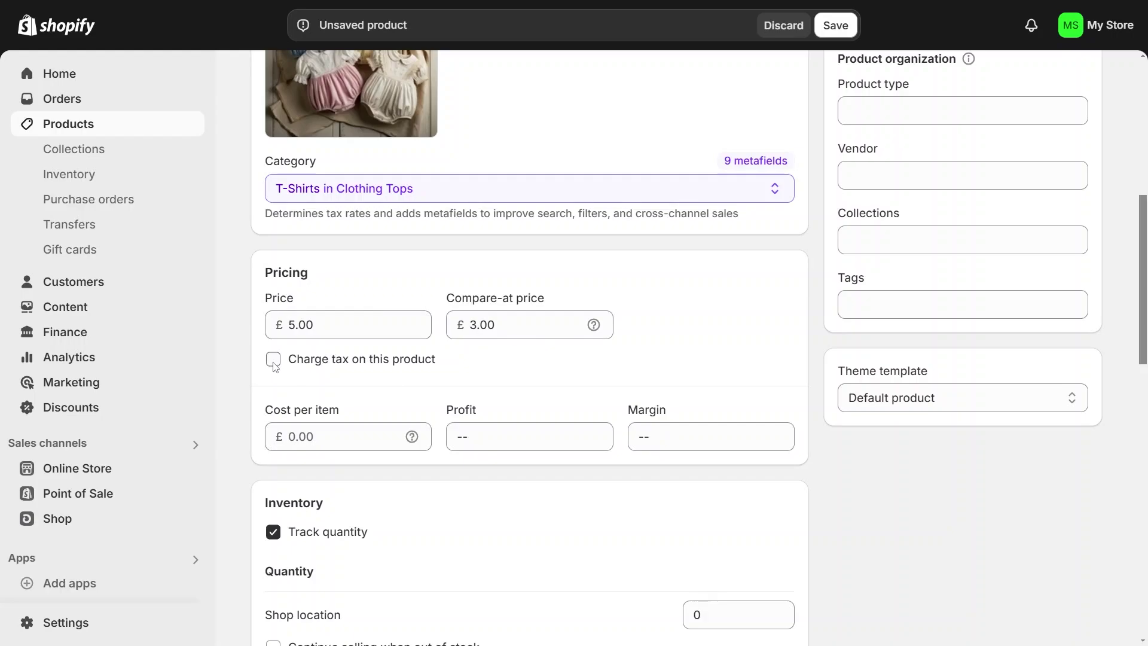
pyautogui.click(274, 363)
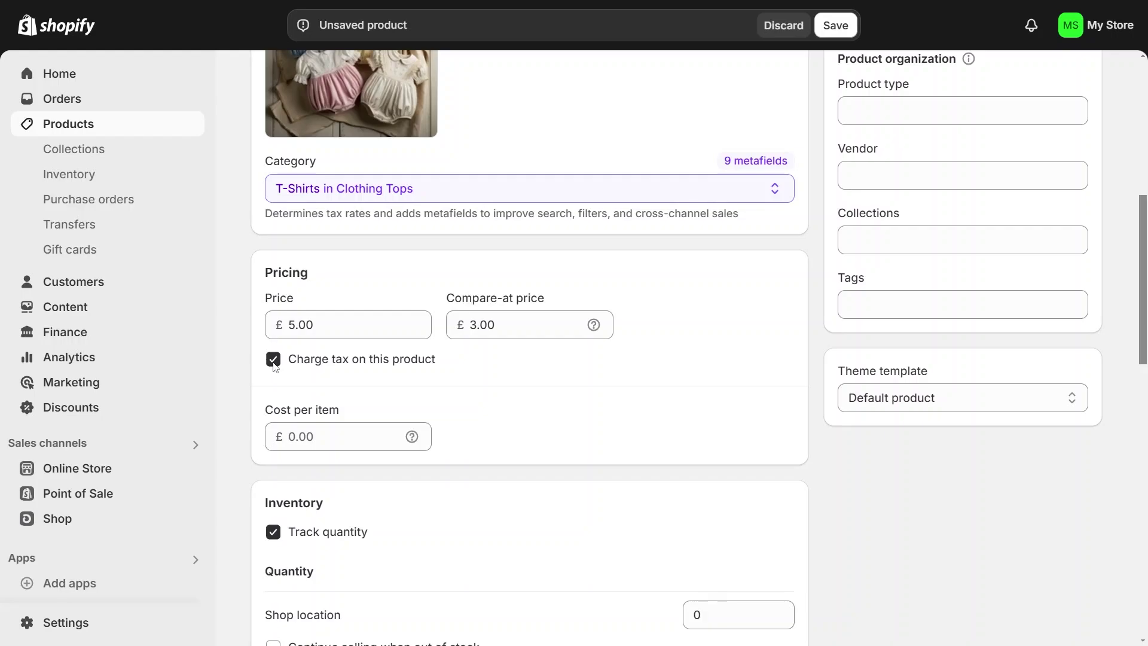
pyautogui.click(275, 362)
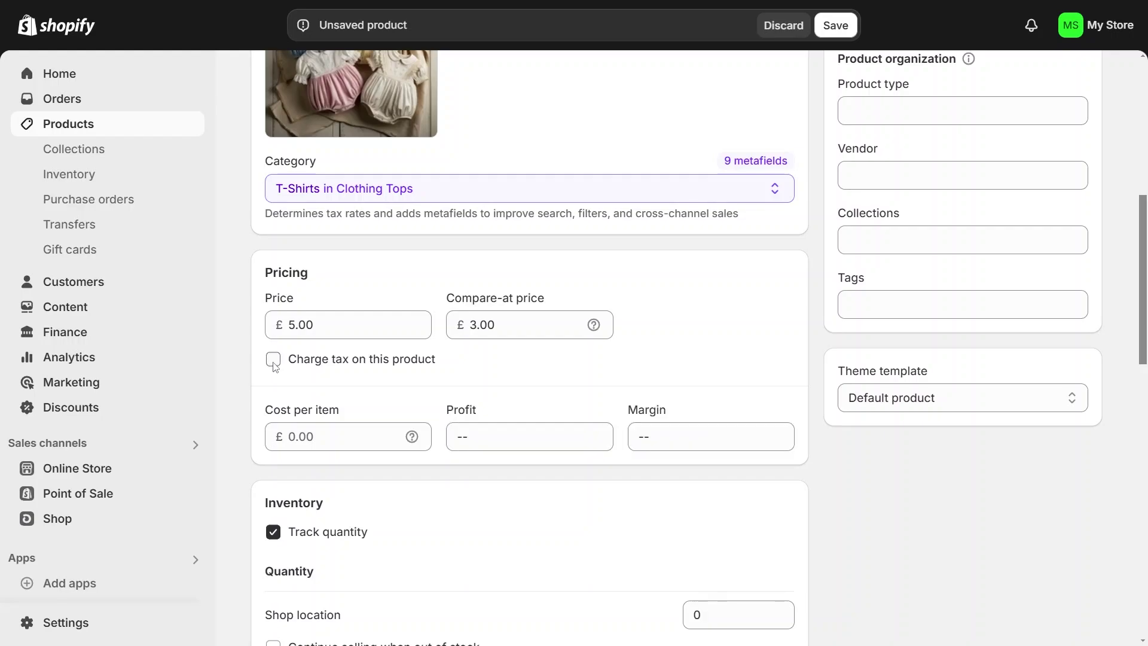
pyautogui.click(326, 325)
pyautogui.click(328, 324)
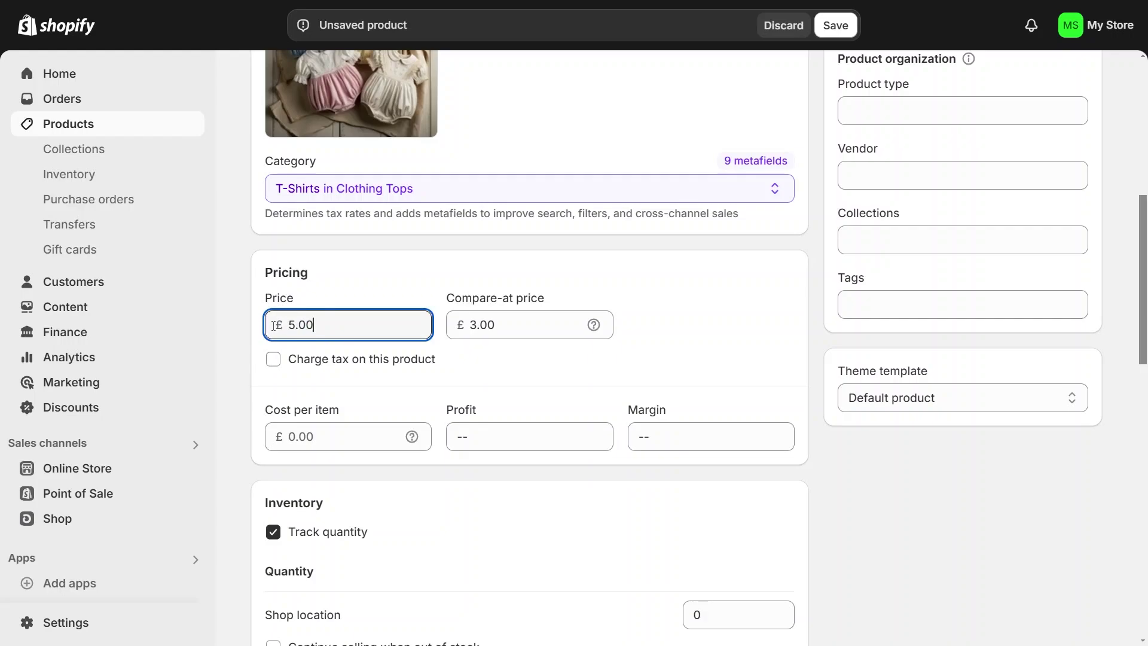
pyautogui.click(275, 360)
# Set the product's cost per item to £3.00.
pyautogui.scroll(-2, 449, 366)
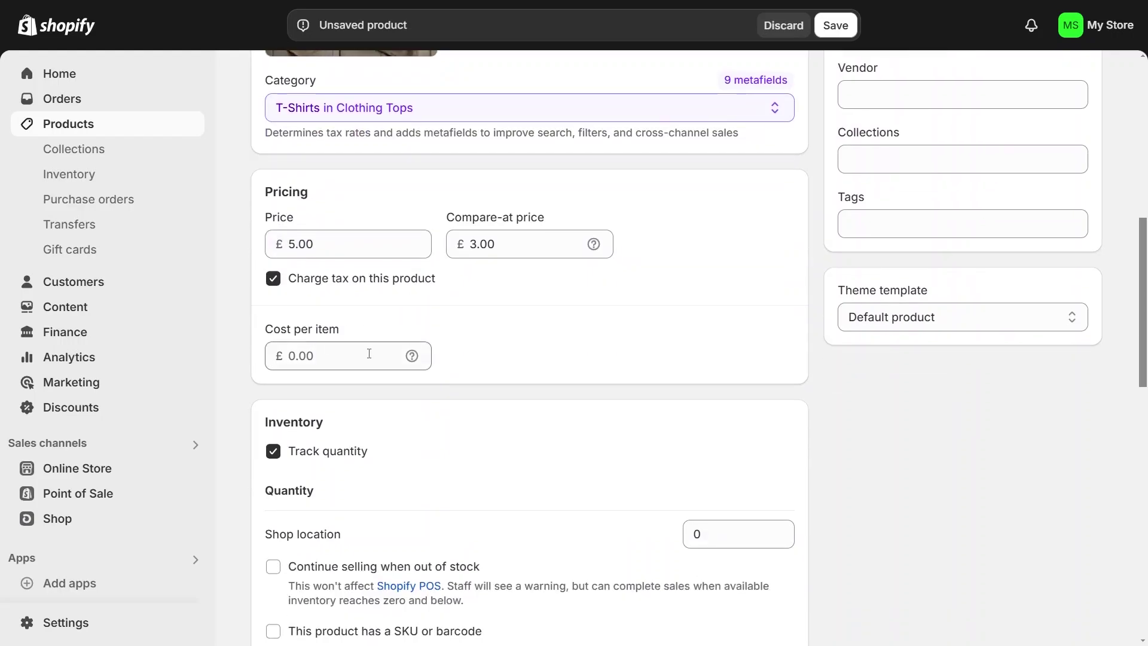
pyautogui.scroll(-2, 369, 353)
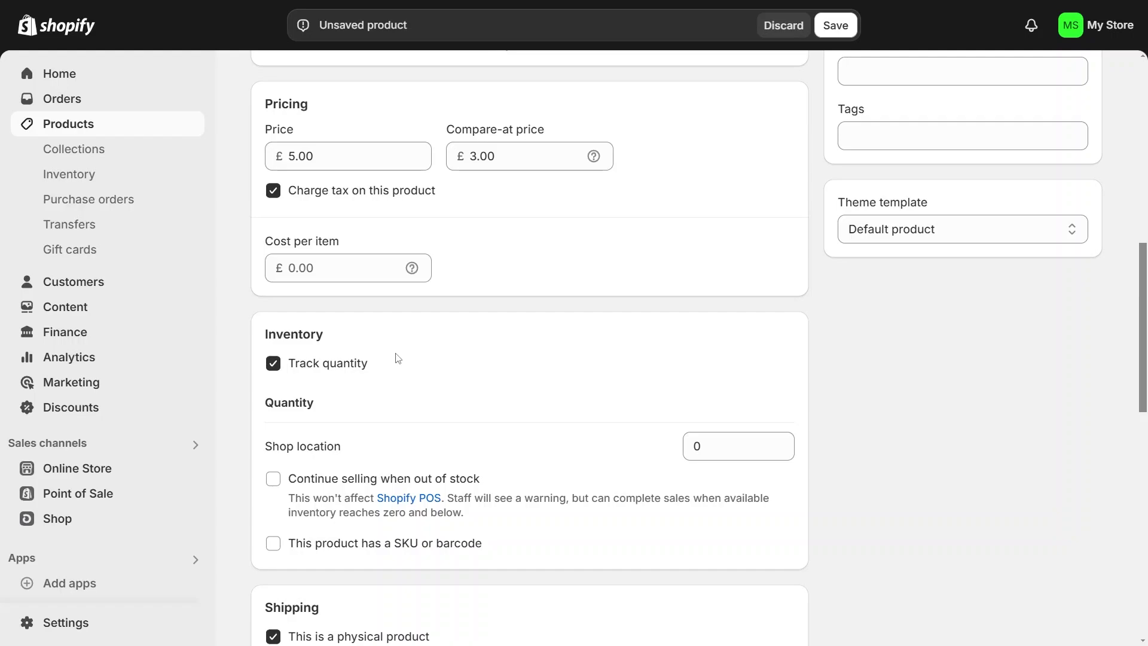
pyautogui.click(299, 270)
pyautogui.write('3.00')
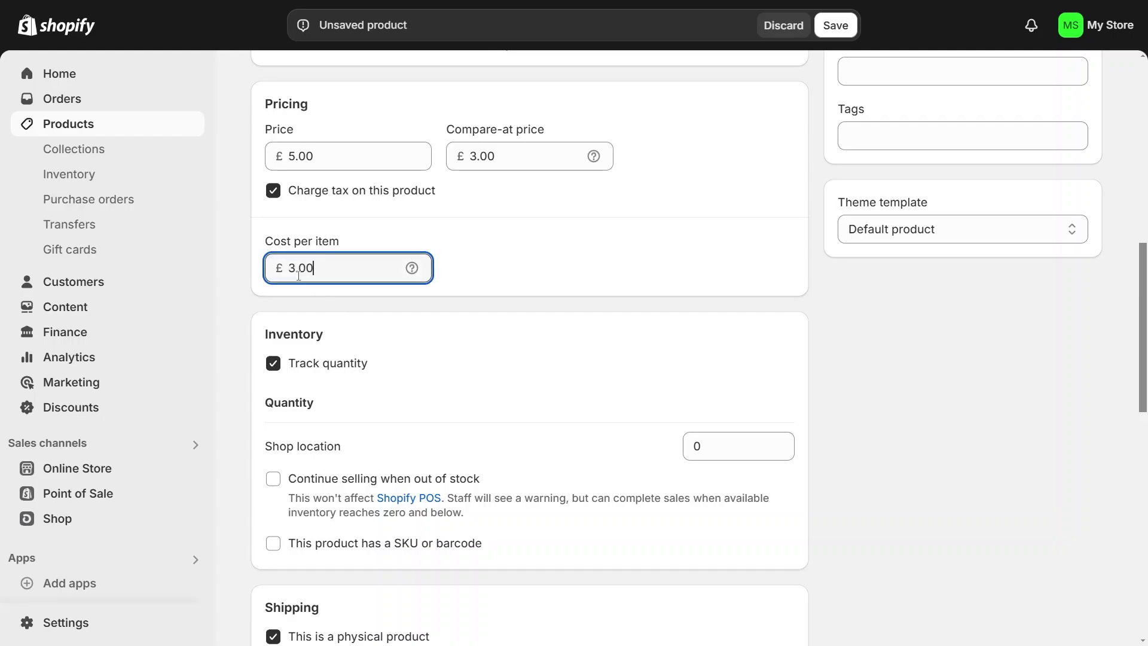
pyautogui.click(509, 249)
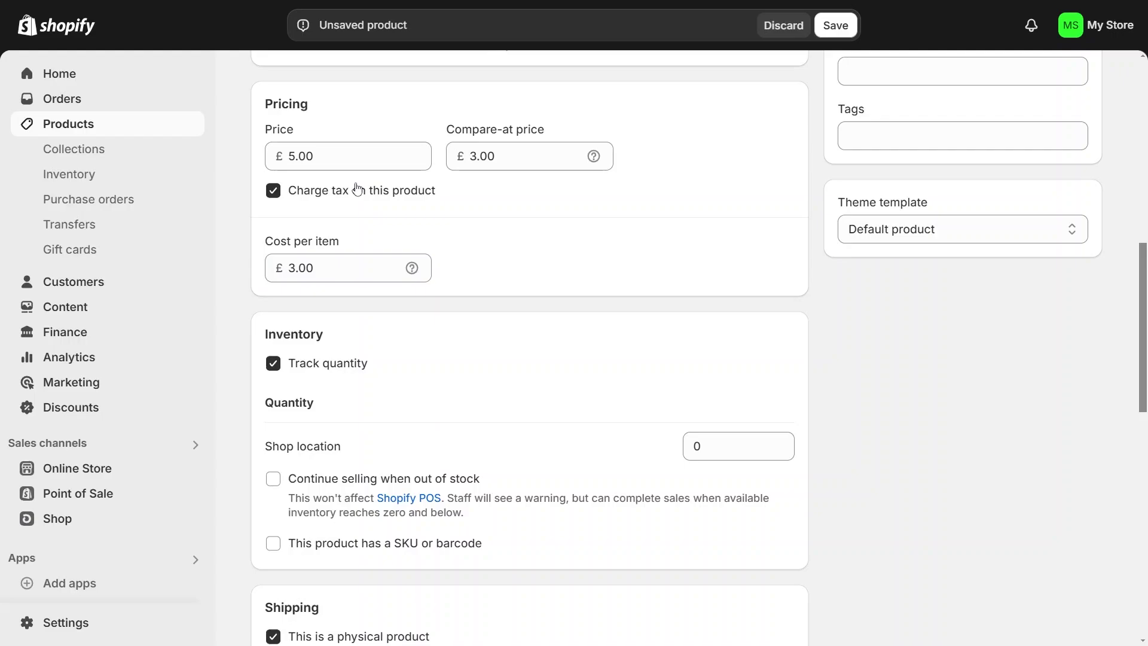
# Clear the product's cost per item.
pyautogui.doubleClick(331, 268)
pyautogui.press('BackSpace')
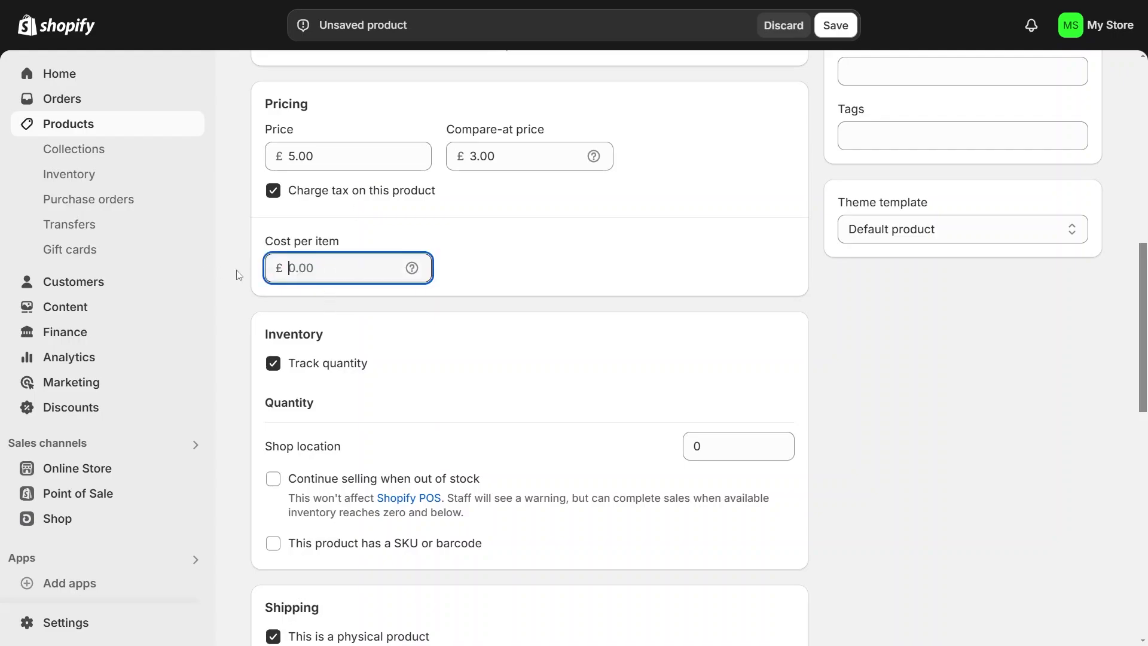
# Set the product's shipping weight to 12.0 kg.
pyautogui.scroll(-4, 403, 275)
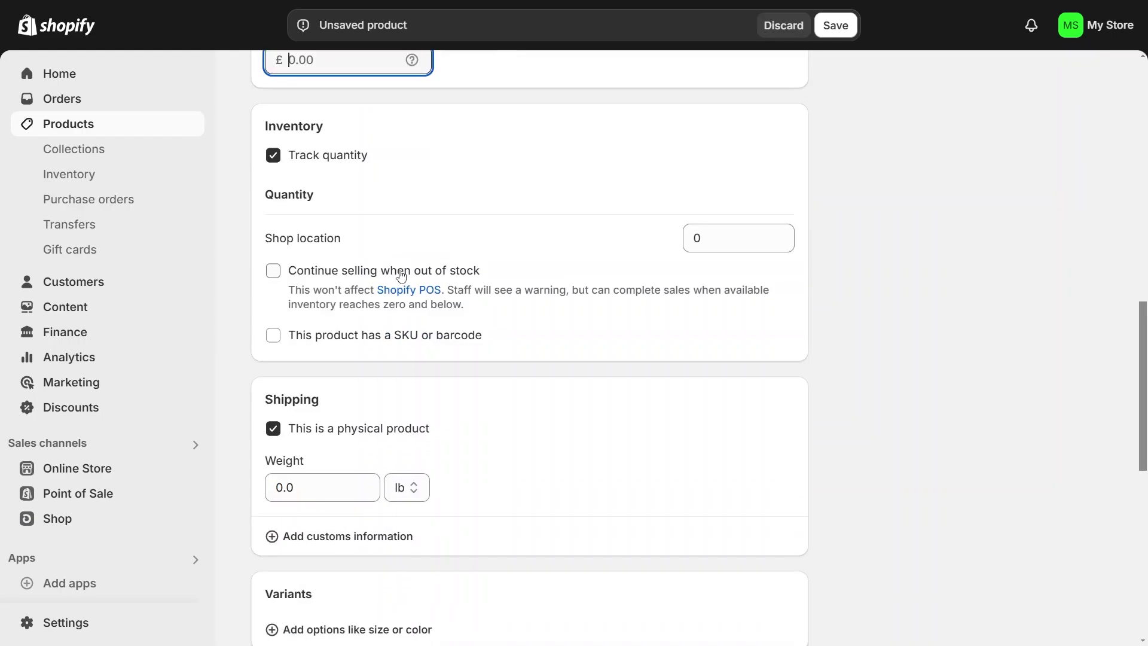
pyautogui.scroll(-4, 384, 321)
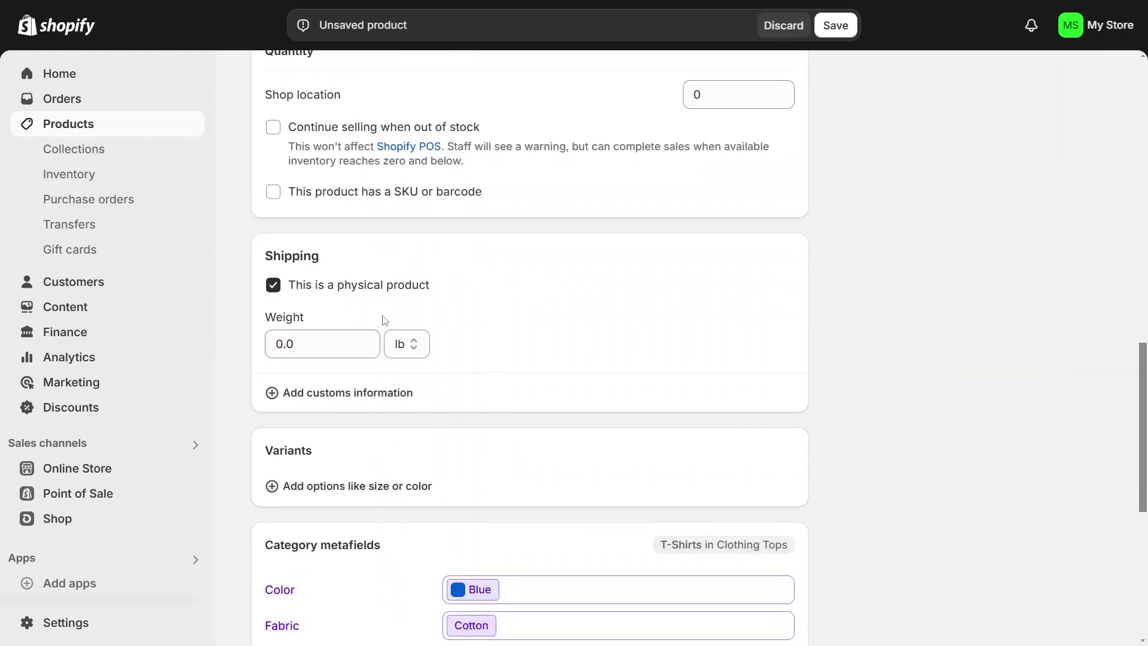
pyautogui.scroll(-2, 385, 320)
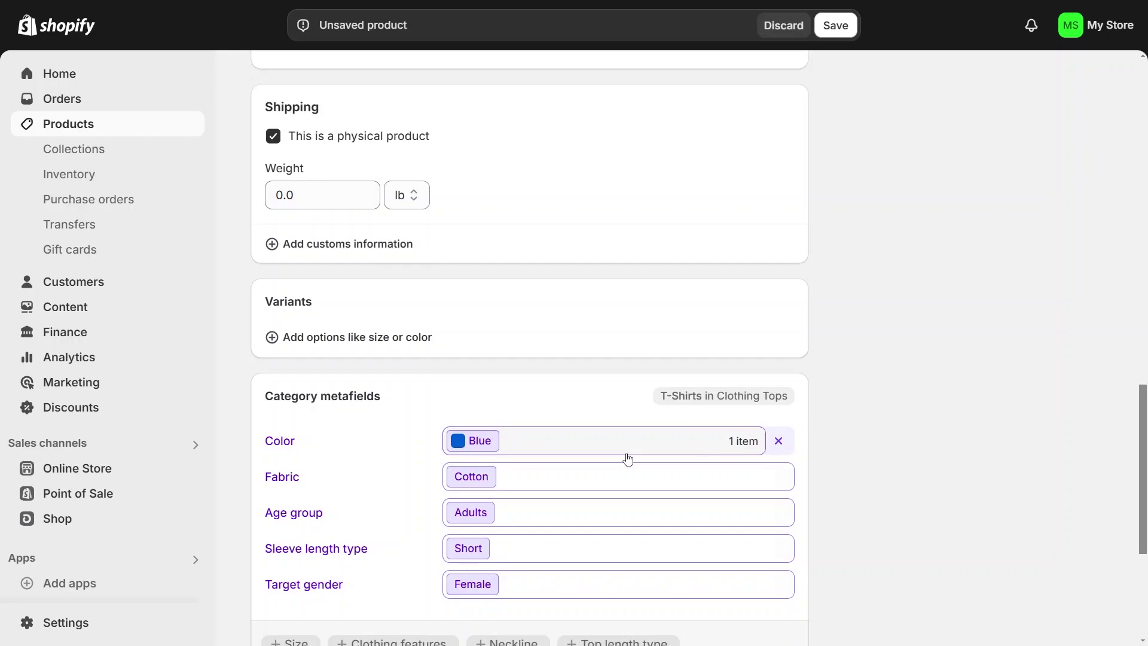
pyautogui.click(323, 192)
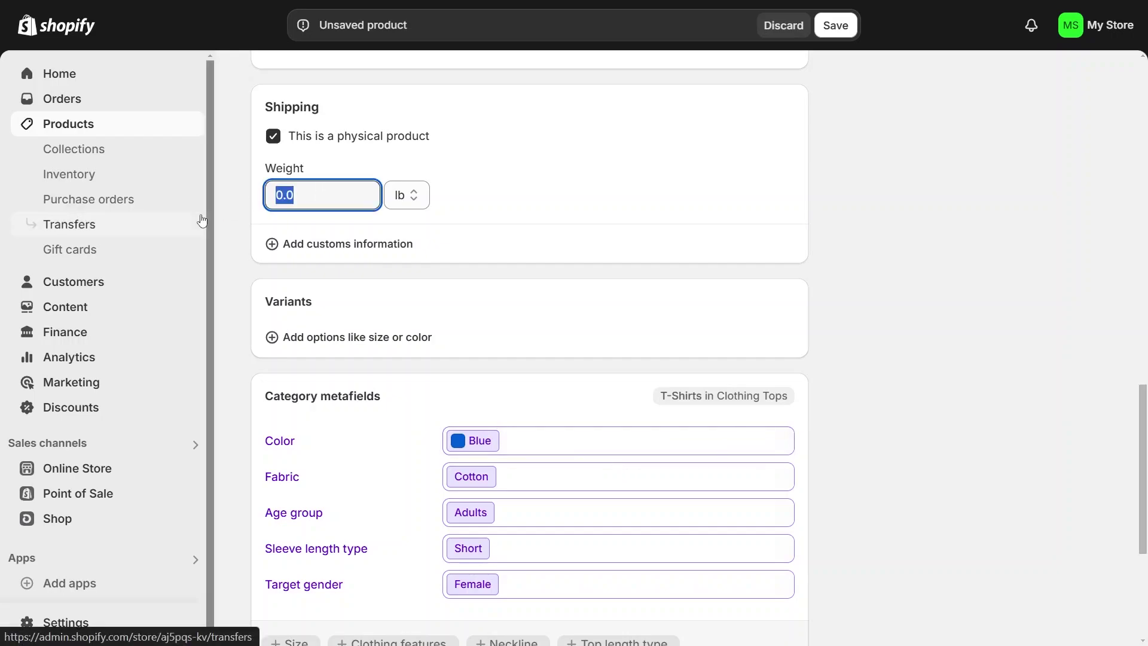
pyautogui.write('12')
pyautogui.click(407, 195)
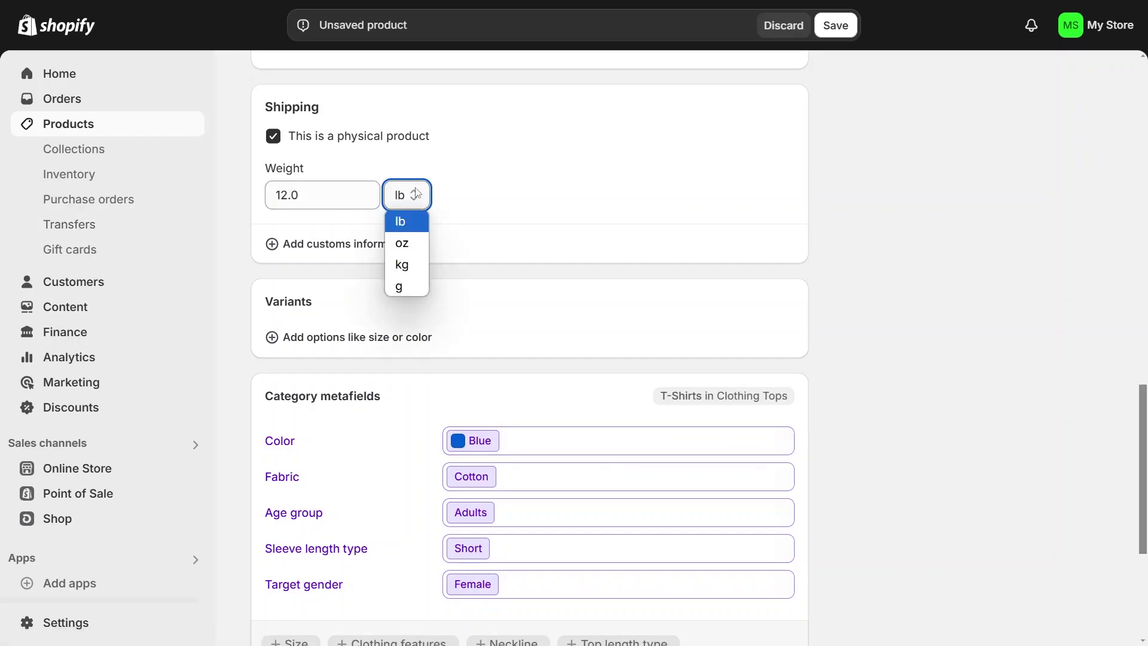
pyautogui.click(406, 265)
# Add a variant option connected to the Color metafield, keeping Blue as its value.
pyautogui.scroll(-3, 386, 230)
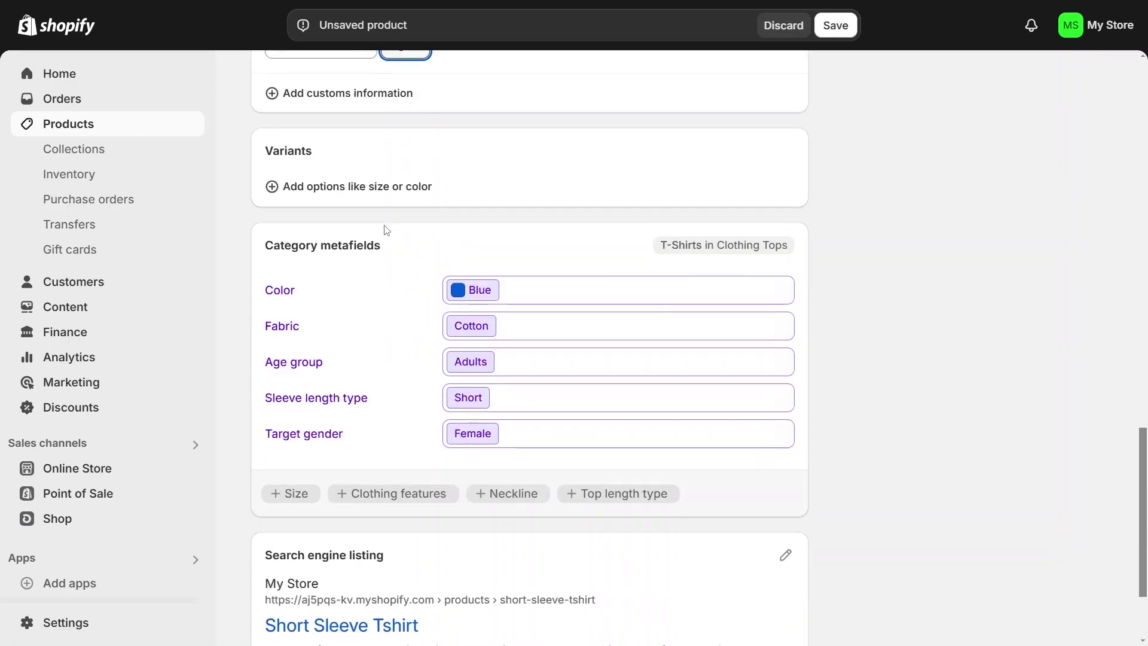
pyautogui.click(321, 202)
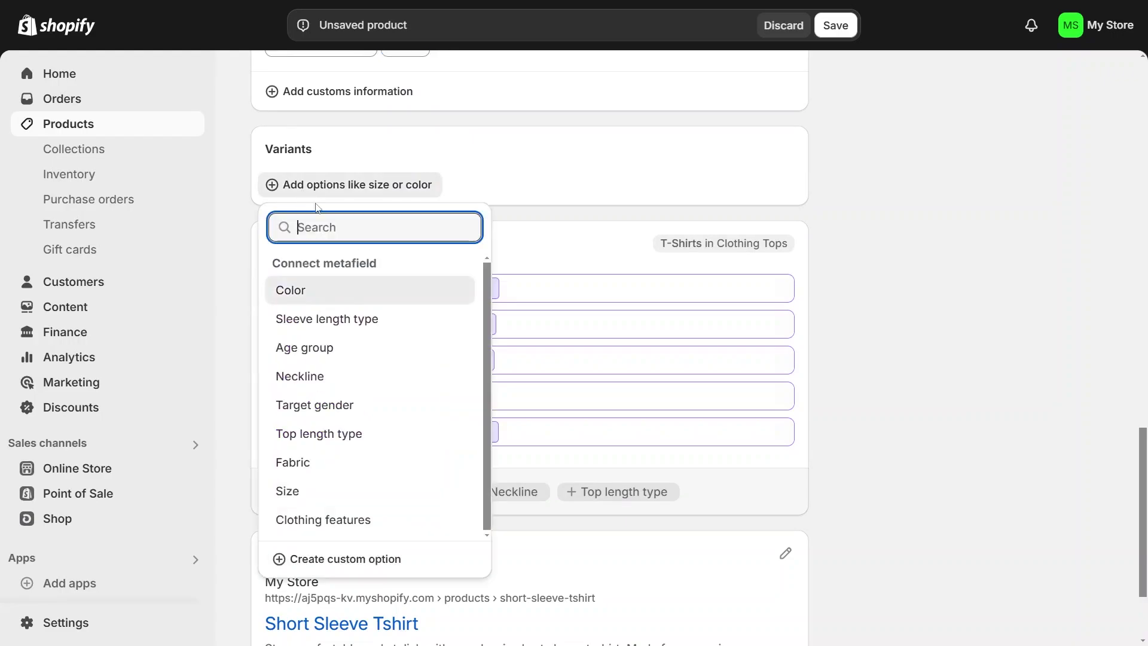
pyautogui.click(326, 297)
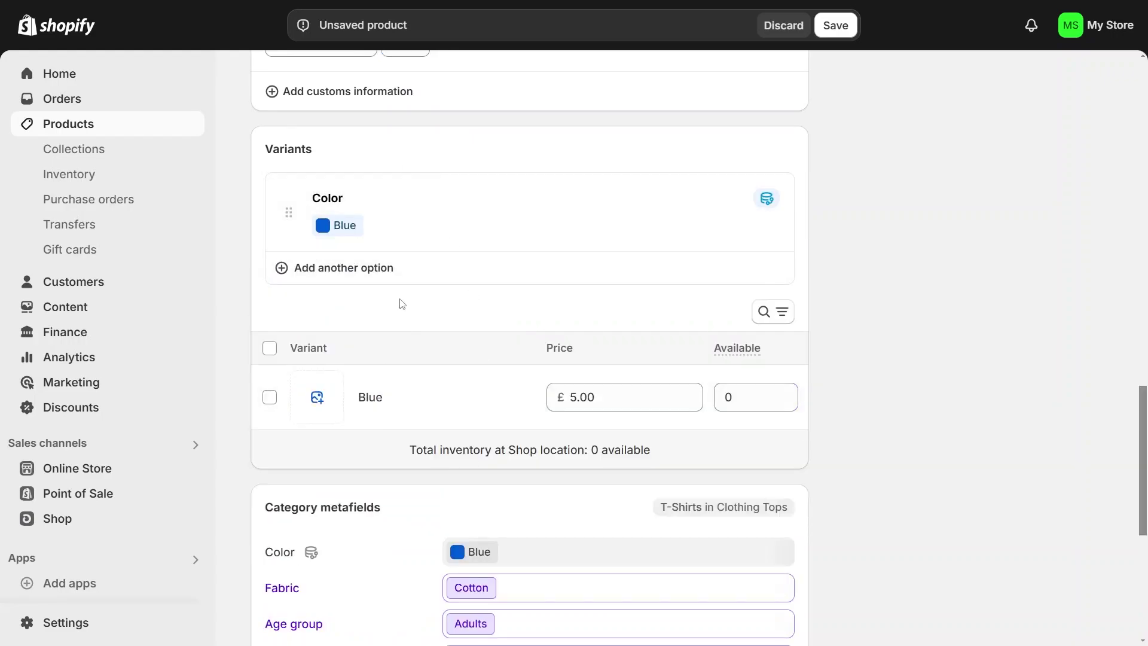
pyautogui.click(369, 230)
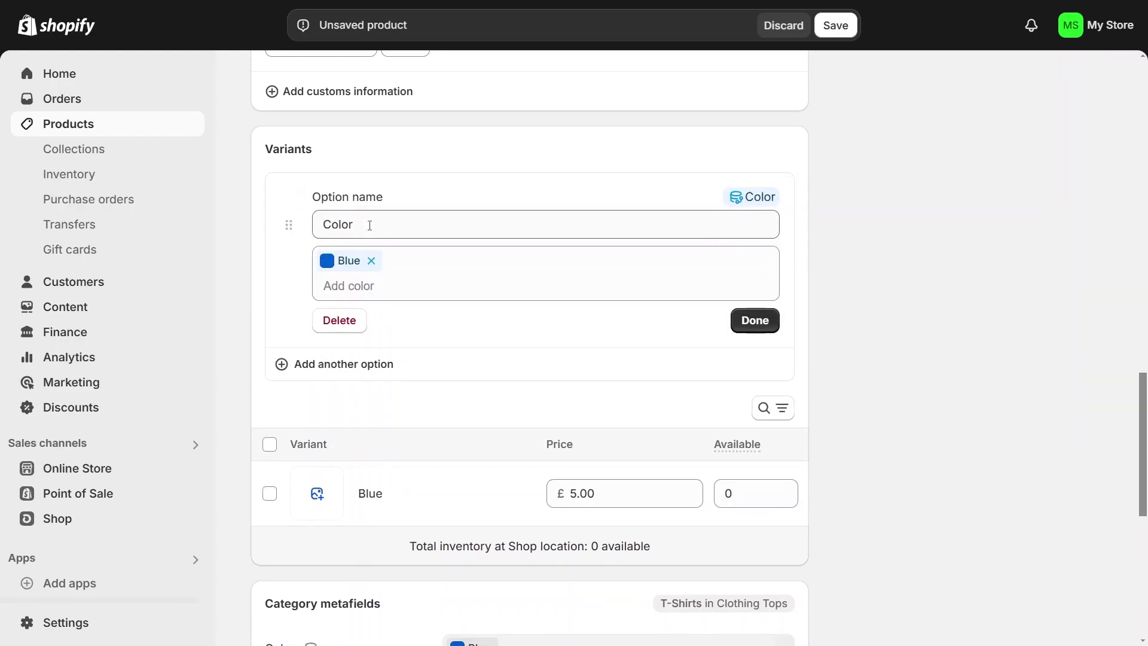
pyautogui.click(737, 321)
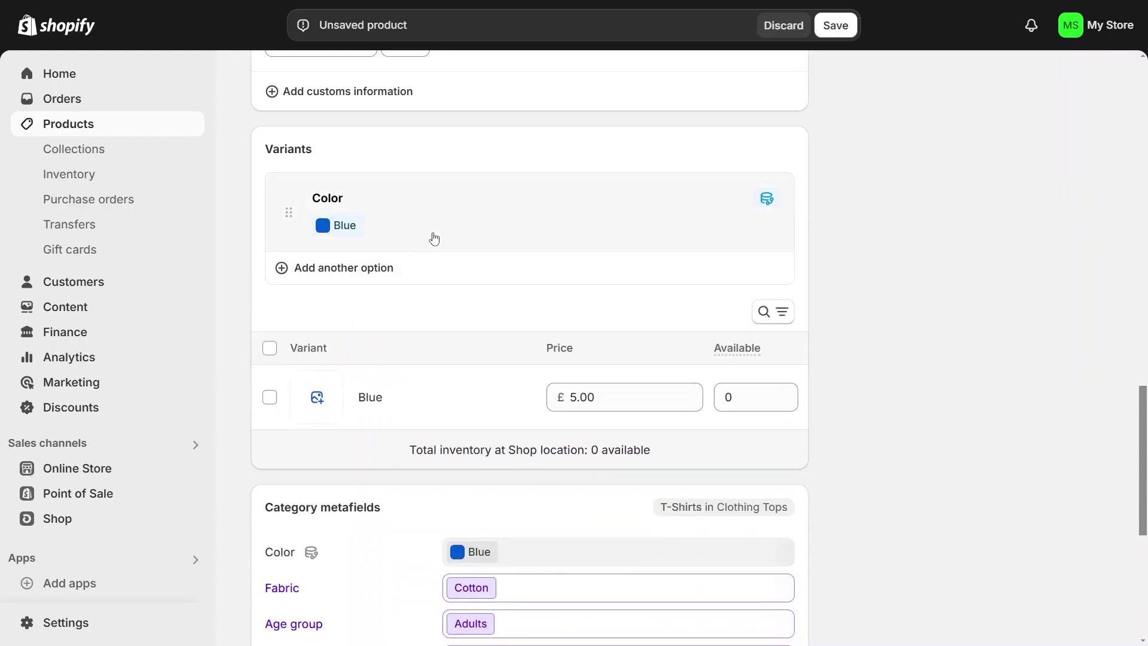
# Add the default Green and Pink entries to the Color variant option and finish editing it.
pyautogui.click(428, 227)
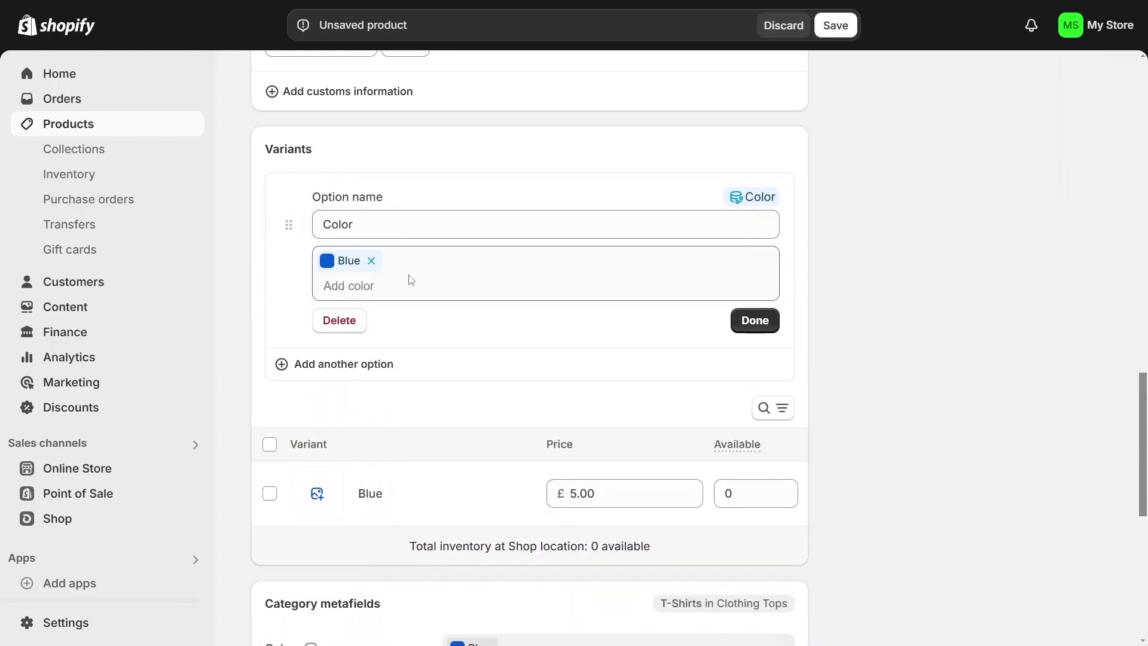
pyautogui.click(354, 290)
pyautogui.write('green')
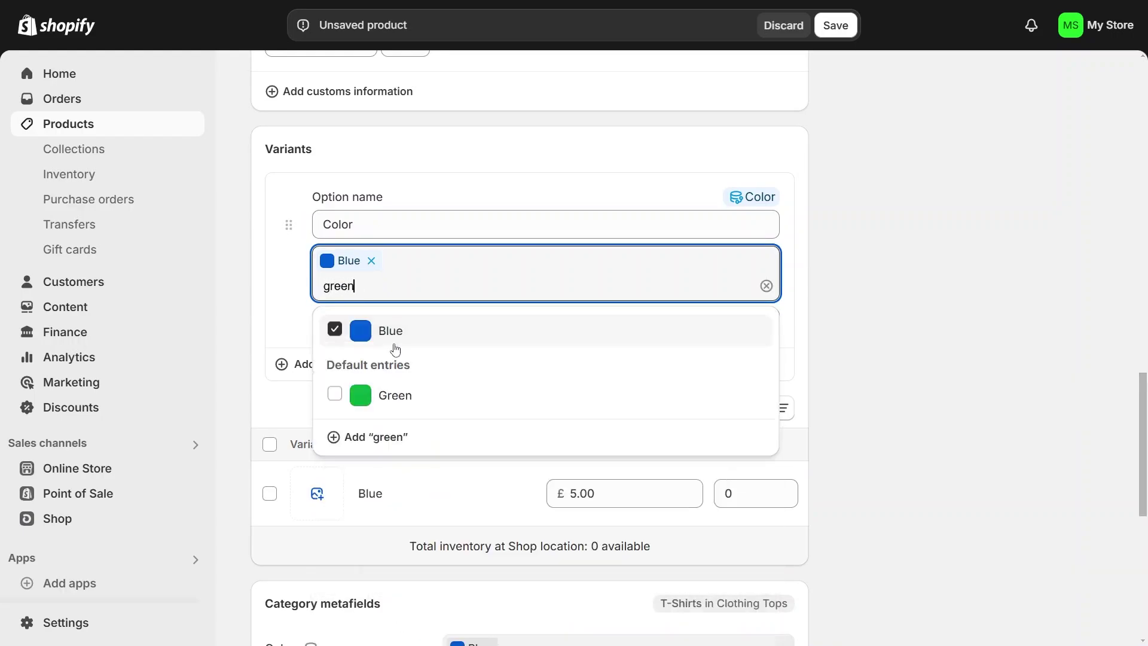
pyautogui.click(422, 401)
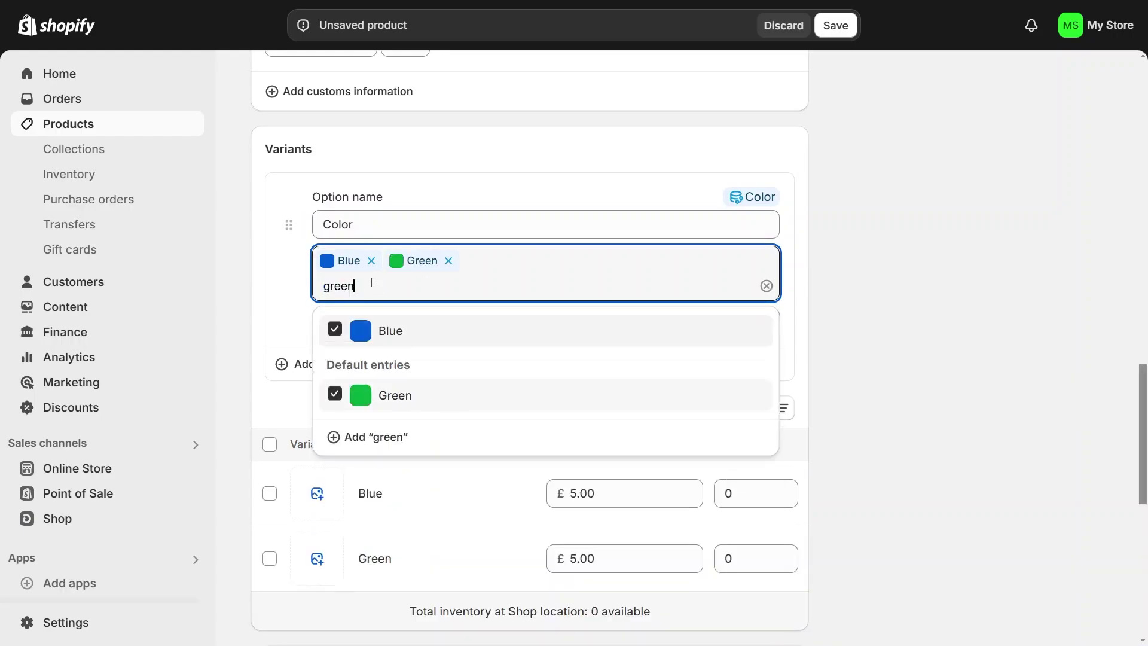
pyautogui.click(312, 295)
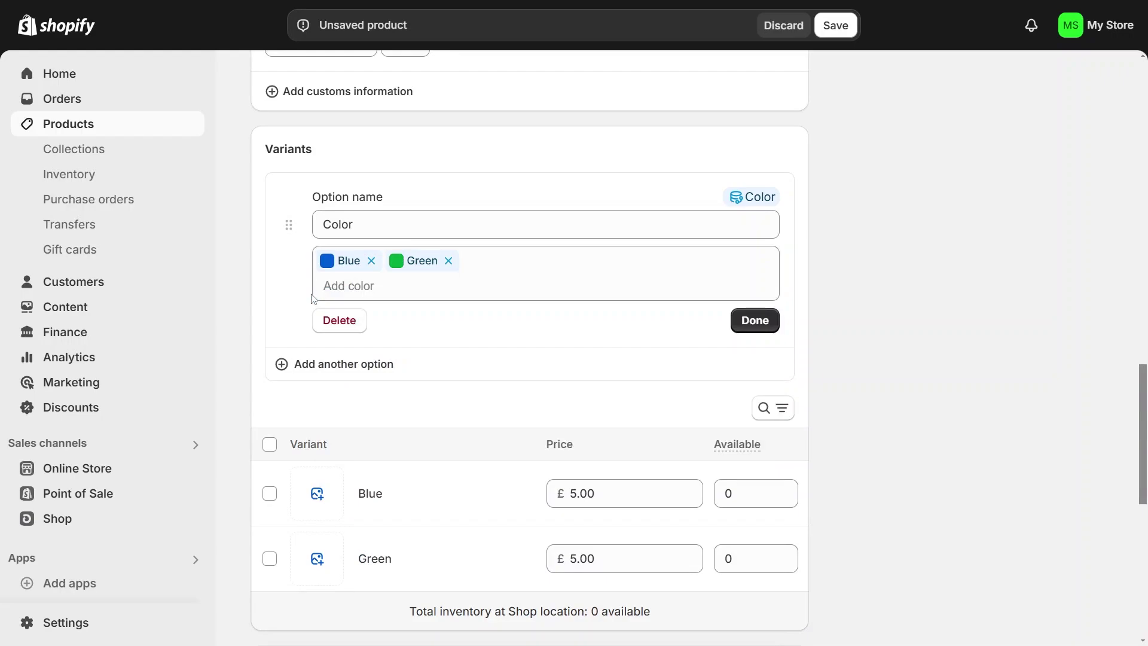
pyautogui.click(313, 296)
pyautogui.write('pink')
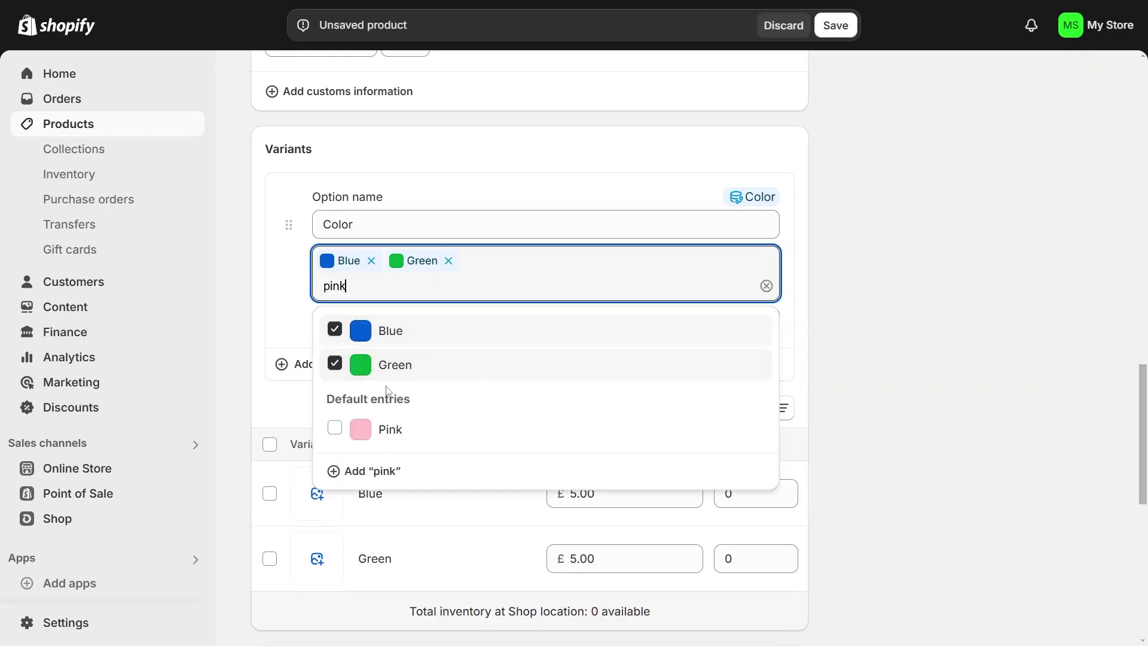
pyautogui.click(413, 432)
pyautogui.click(625, 204)
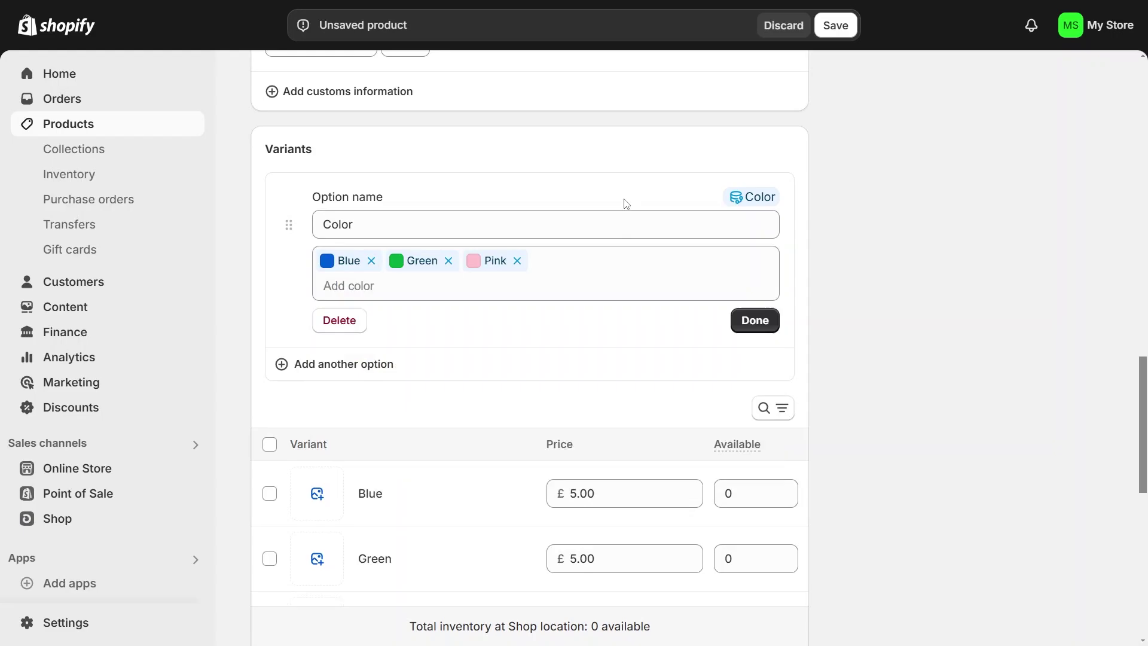
pyautogui.click(754, 321)
# Set the available quantities of the variants to 12 for Blue, 5 for Green and 4 for Pink.
pyautogui.scroll(-2, 414, 414)
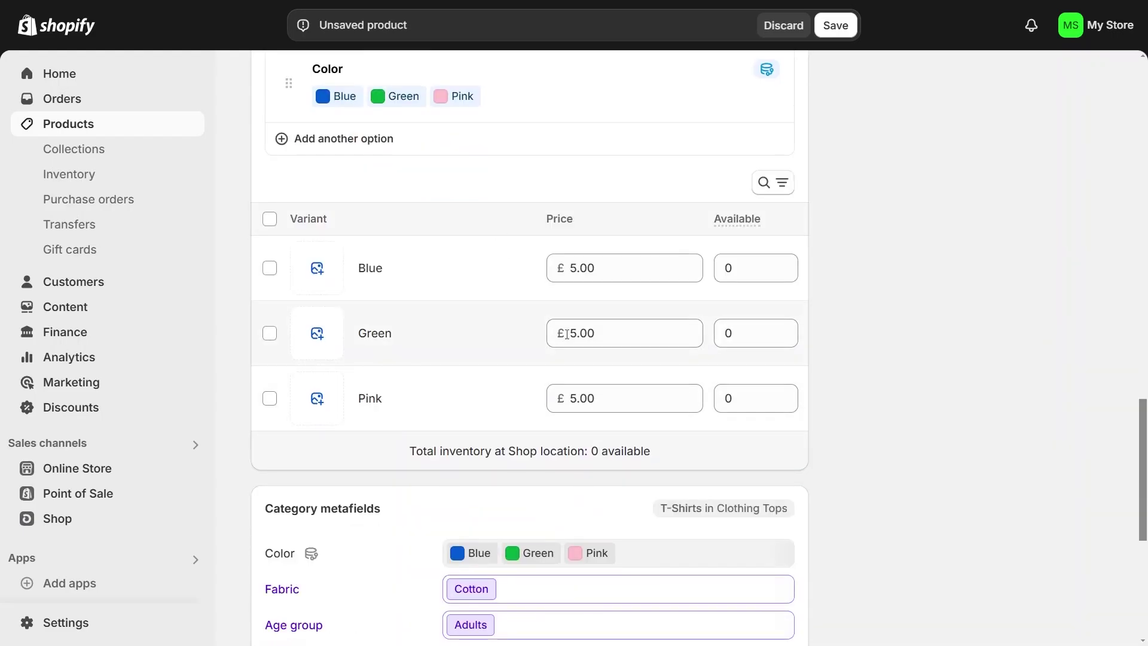
pyautogui.click(770, 268)
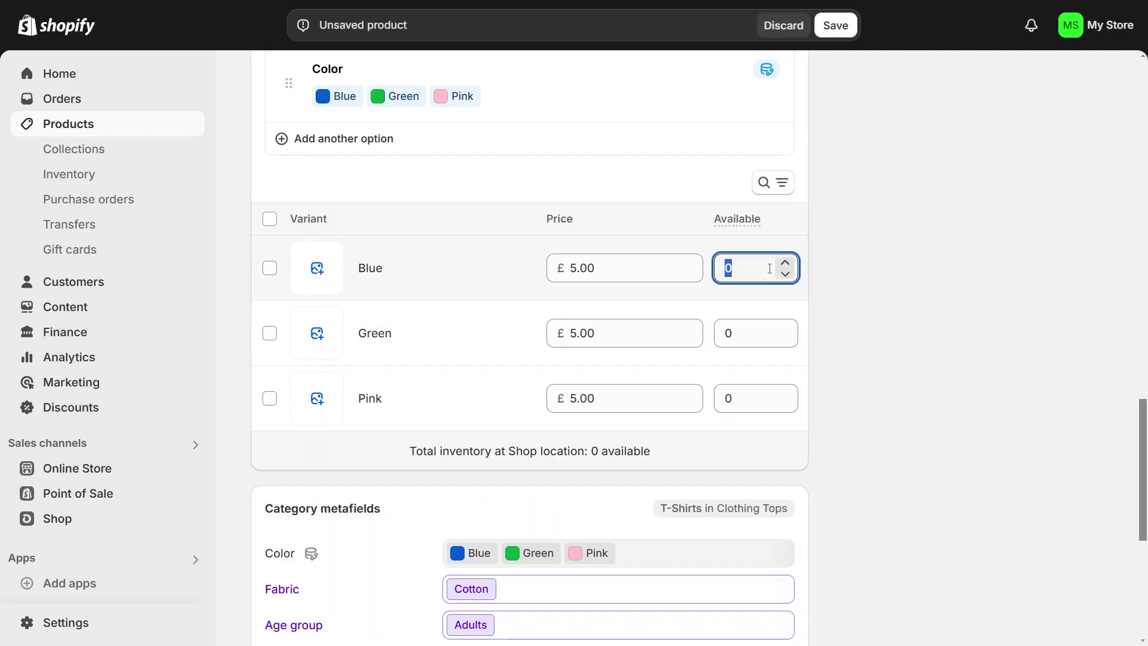
pyautogui.write('12')
pyautogui.click(771, 333)
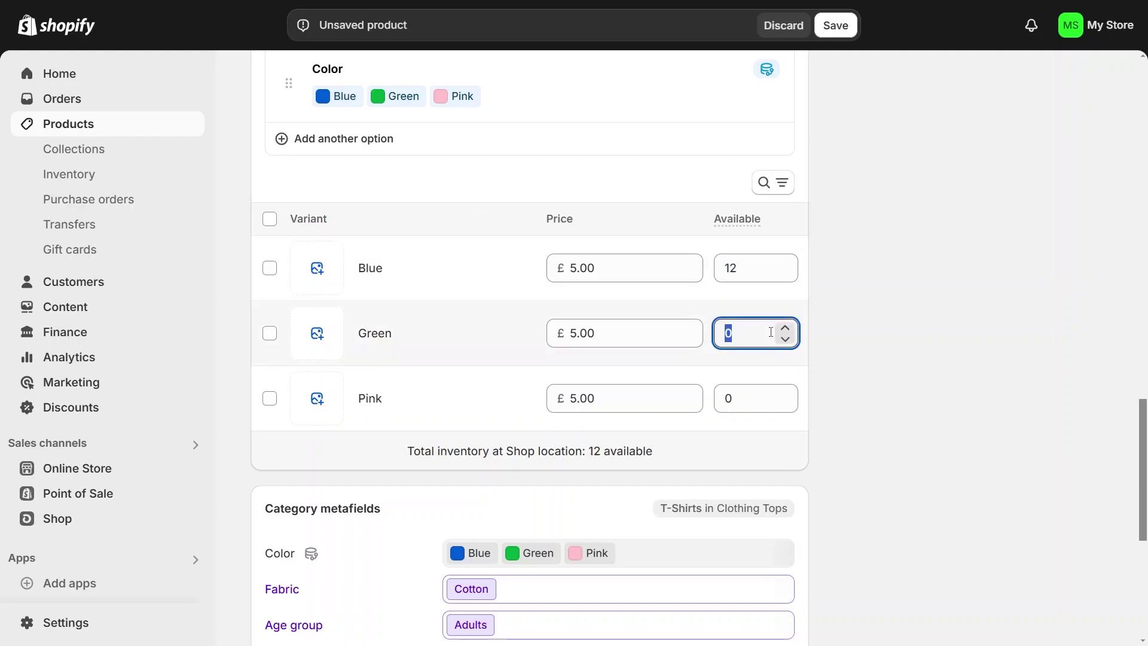
pyautogui.write('5')
pyautogui.click(757, 400)
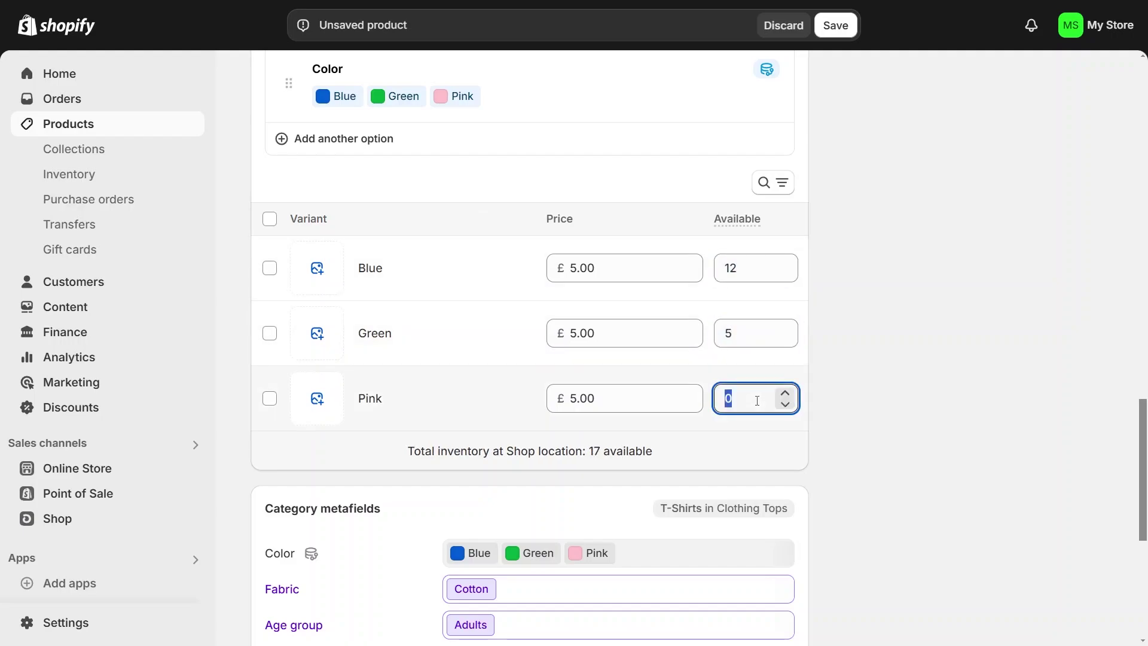
pyautogui.write('4')
pyautogui.click(853, 372)
# Review the variants, category metafields and search engine listing, and inspect the Age group metafield without changing it.
pyautogui.scroll(-5, 578, 318)
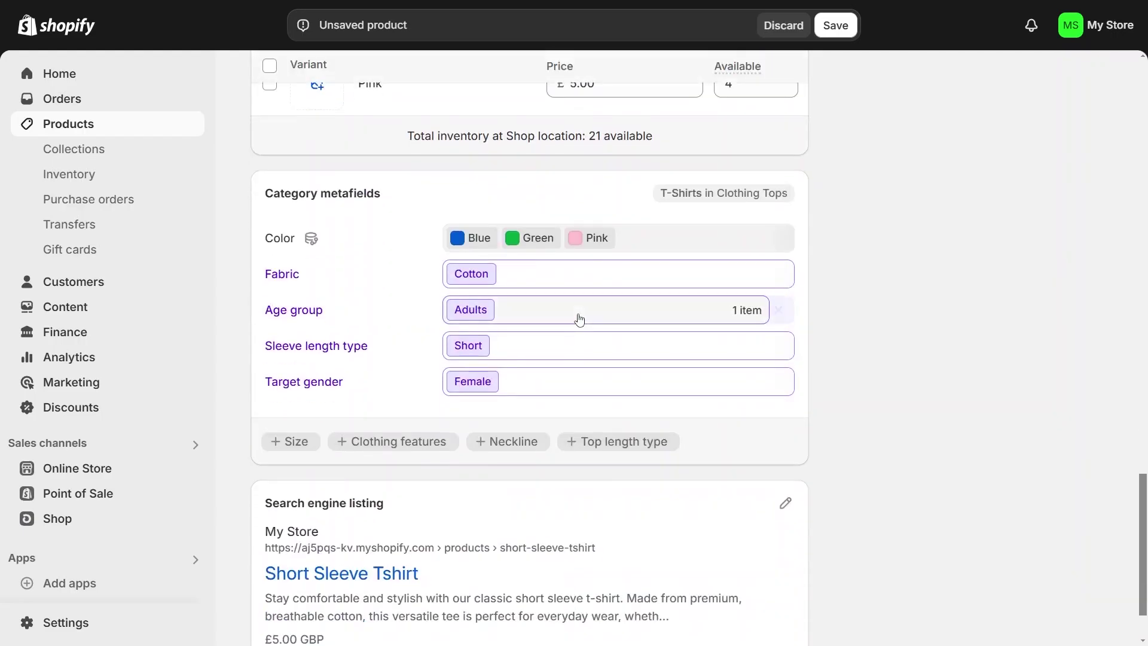
pyautogui.scroll(-2, 578, 318)
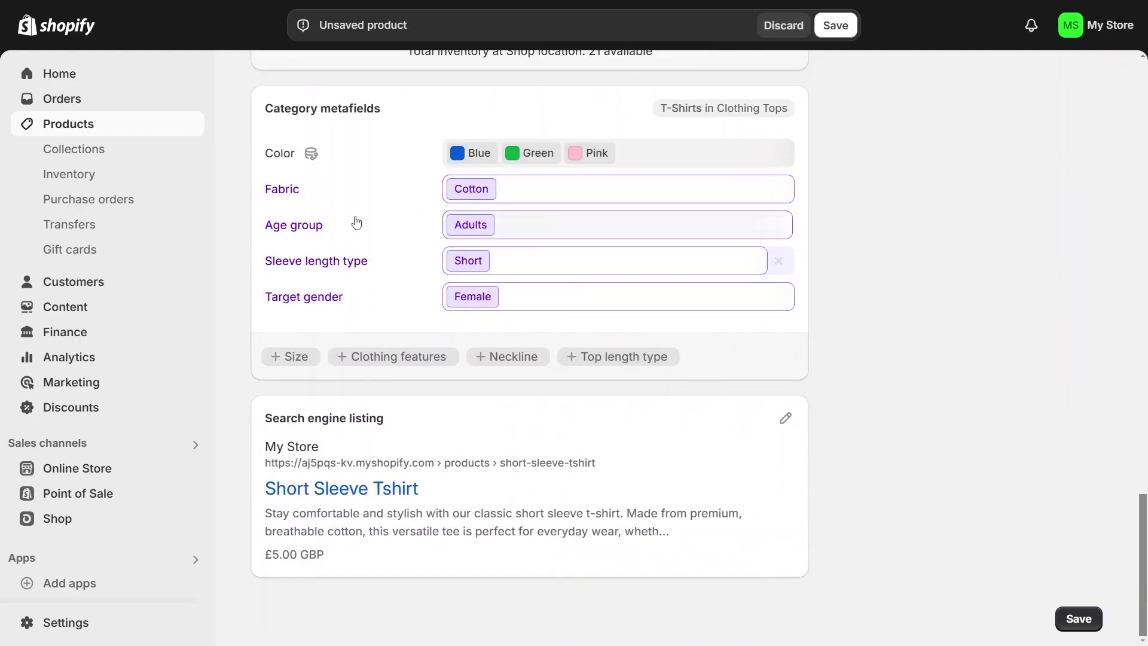
pyautogui.scroll(1, 356, 223)
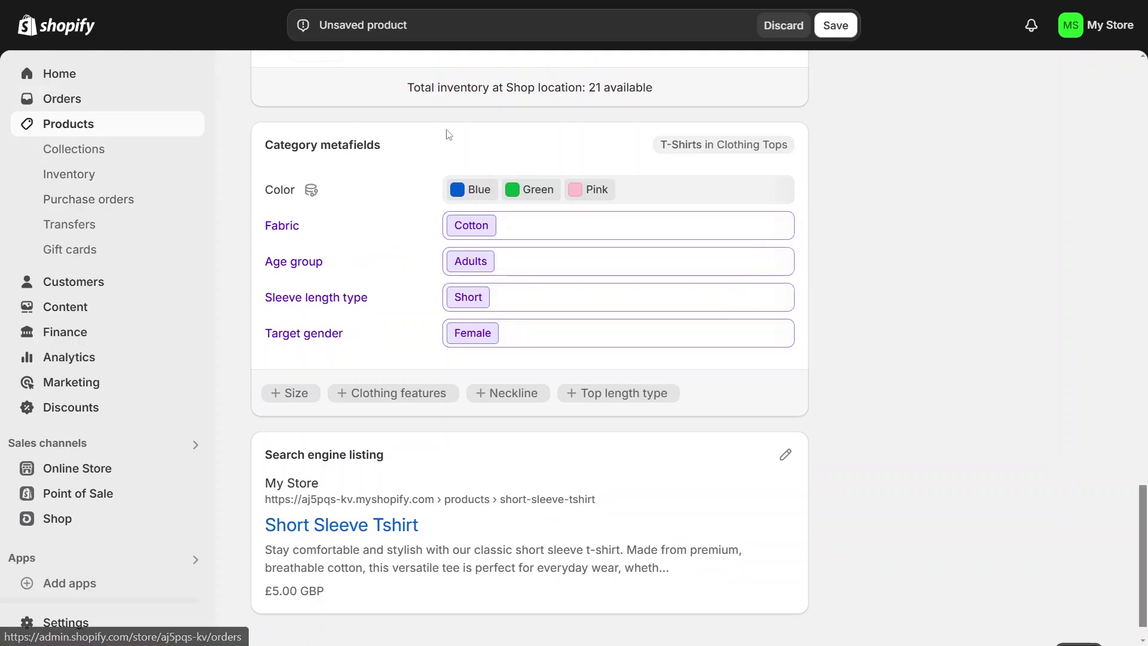
pyautogui.scroll(1, 346, 238)
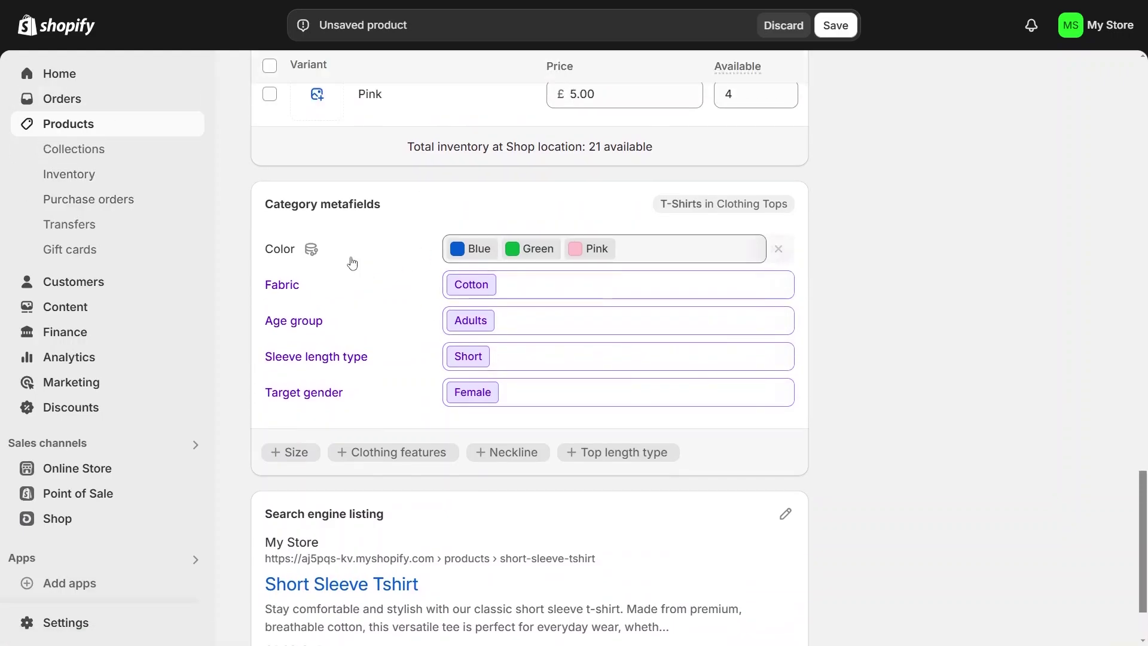
pyautogui.scroll(1, 353, 263)
pyautogui.scroll(4, 351, 261)
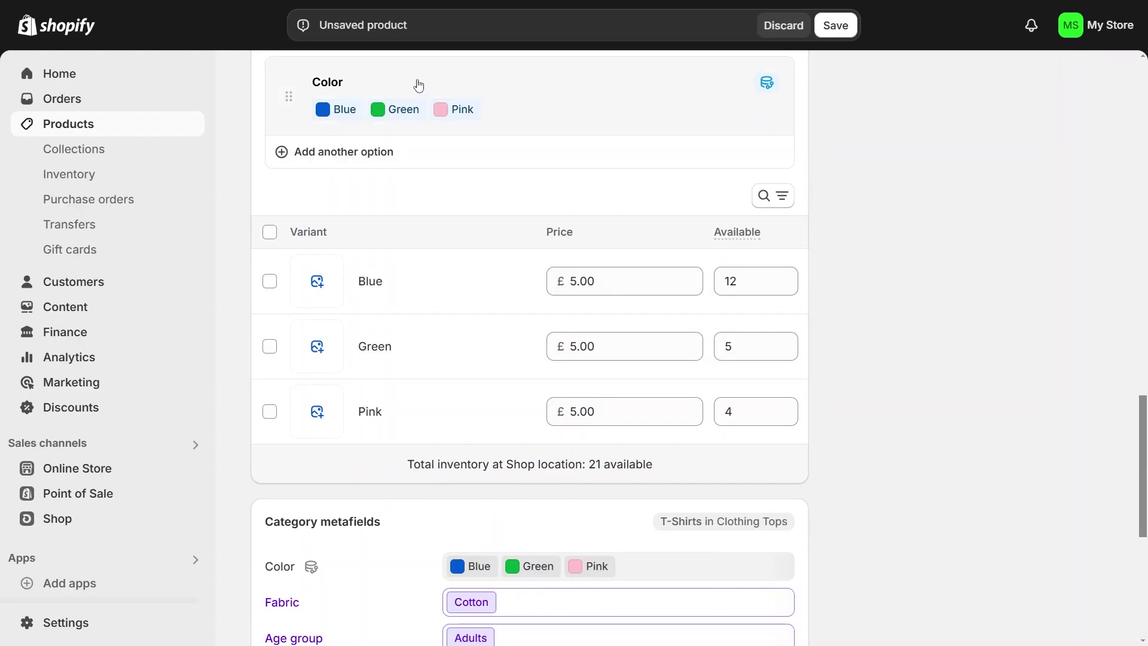
pyautogui.scroll(-6, 408, 333)
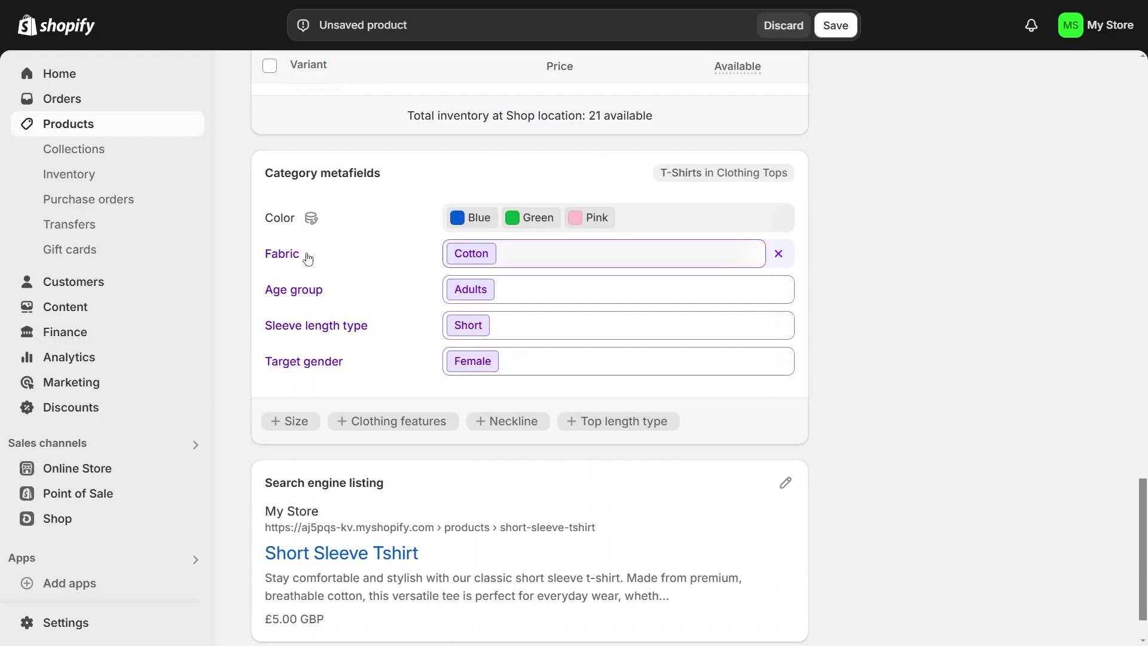
pyautogui.scroll(2, 562, 240)
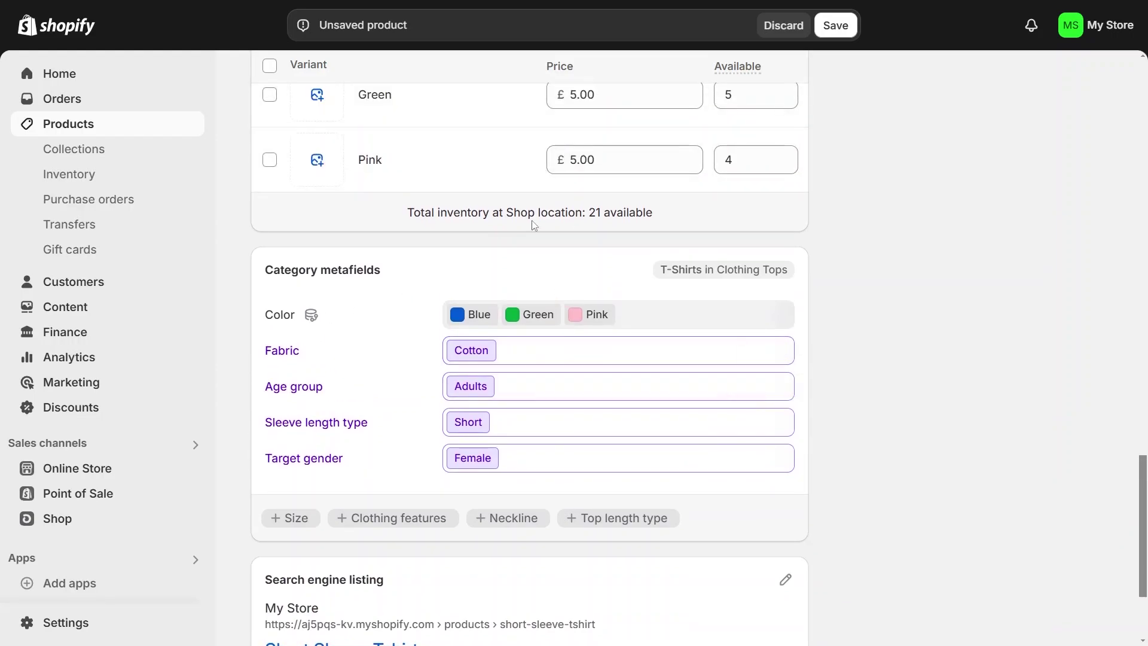
pyautogui.scroll(-1, 534, 226)
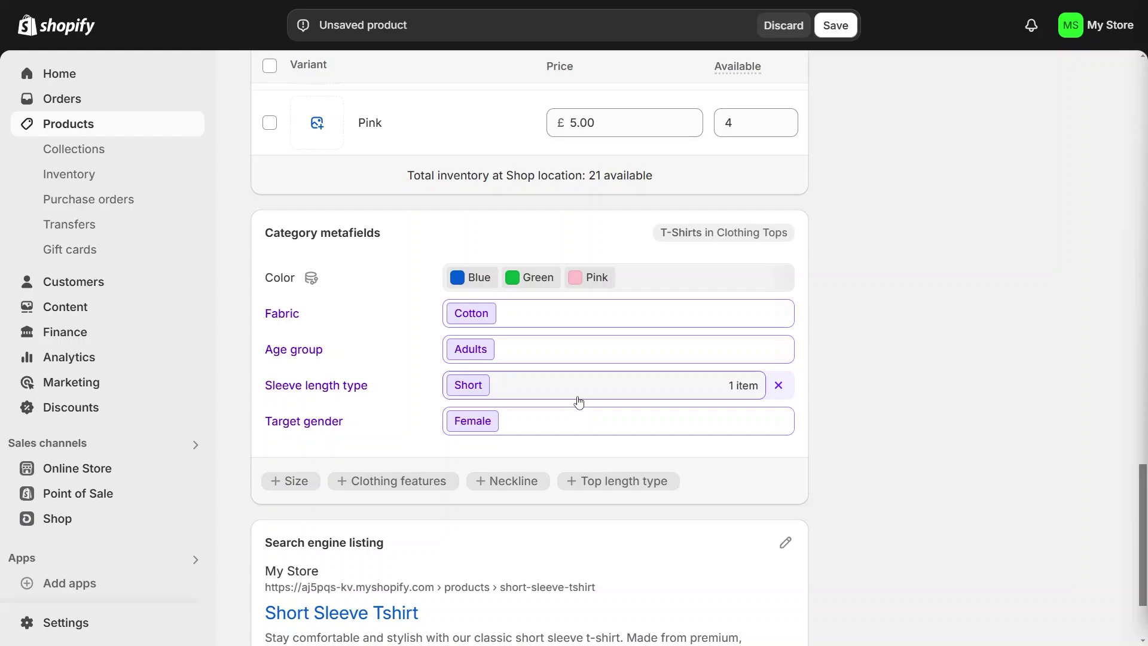
pyautogui.scroll(1, 532, 306)
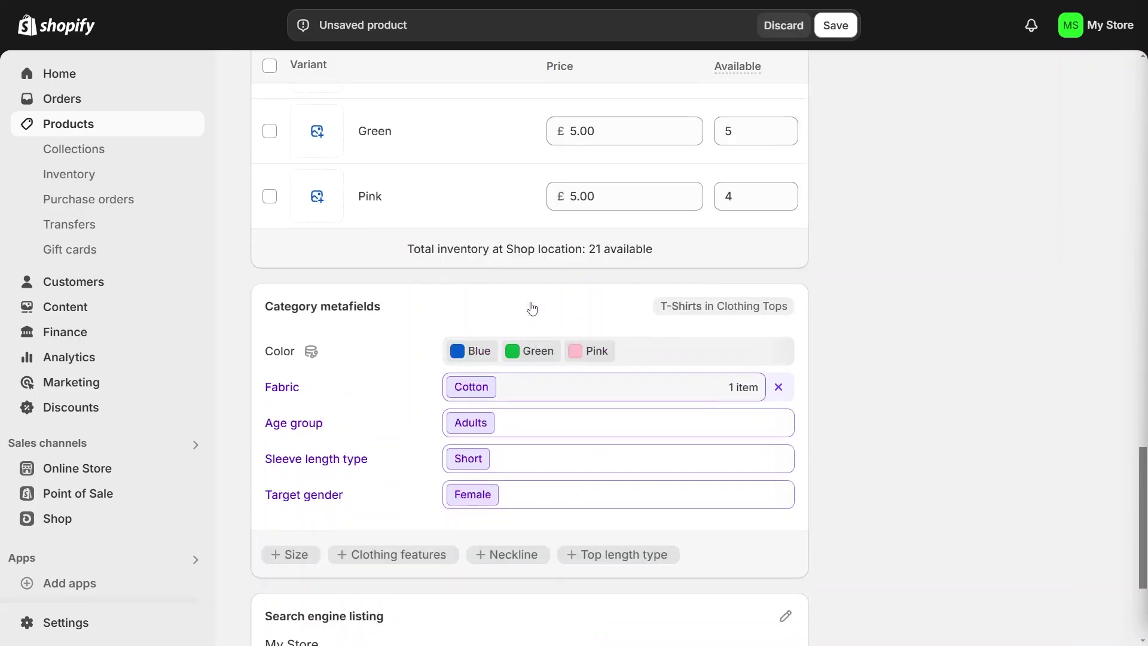
pyautogui.scroll(-3, 530, 305)
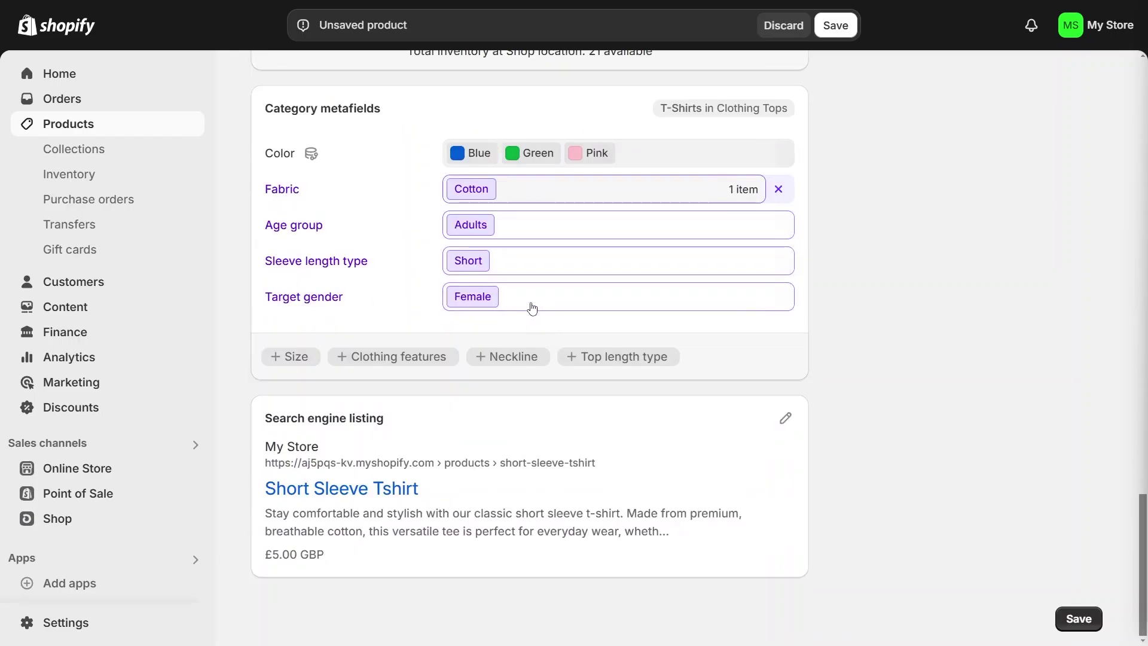
pyautogui.scroll(15, 531, 307)
pyautogui.scroll(-14, 409, 318)
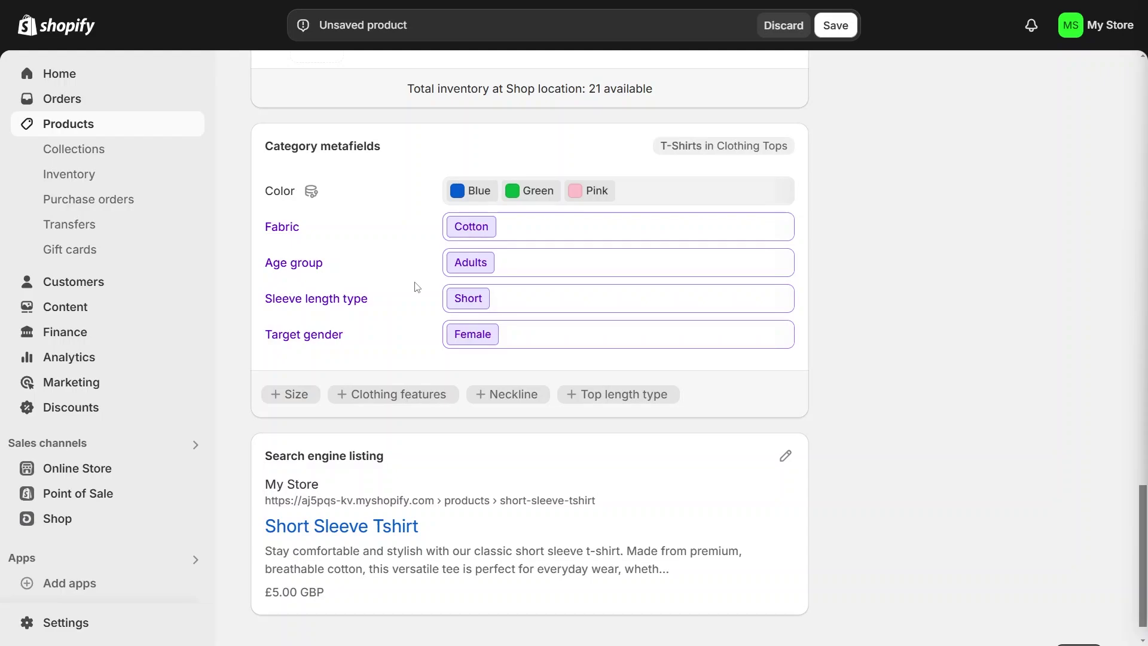
pyautogui.scroll(-1, 417, 287)
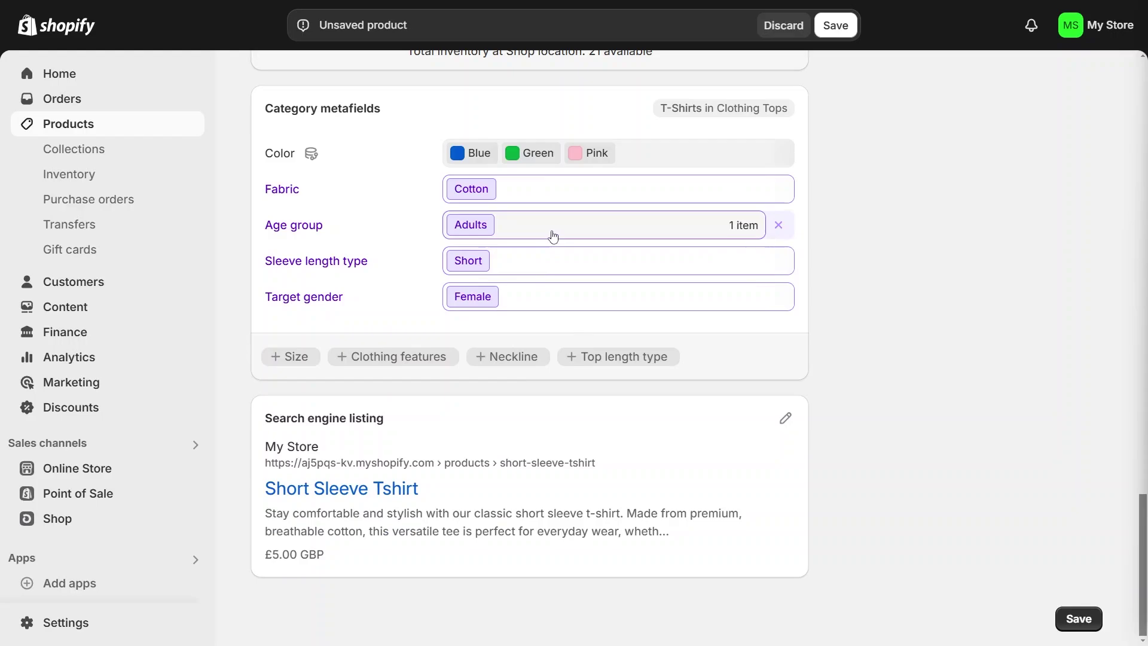
pyautogui.click(532, 231)
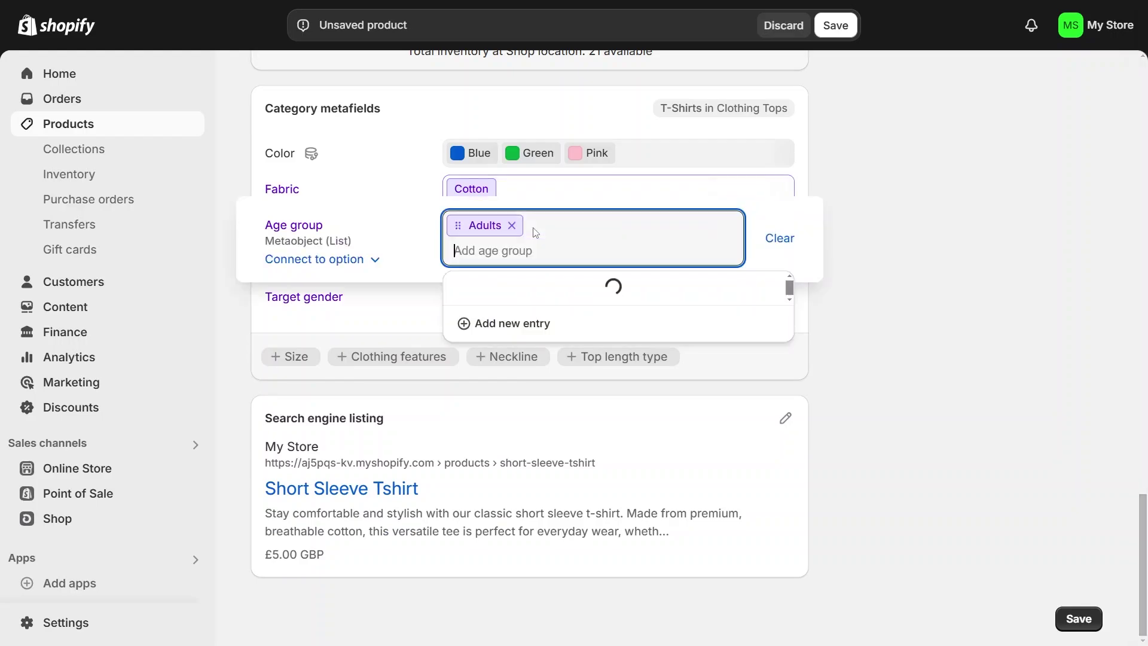
pyautogui.click(871, 317)
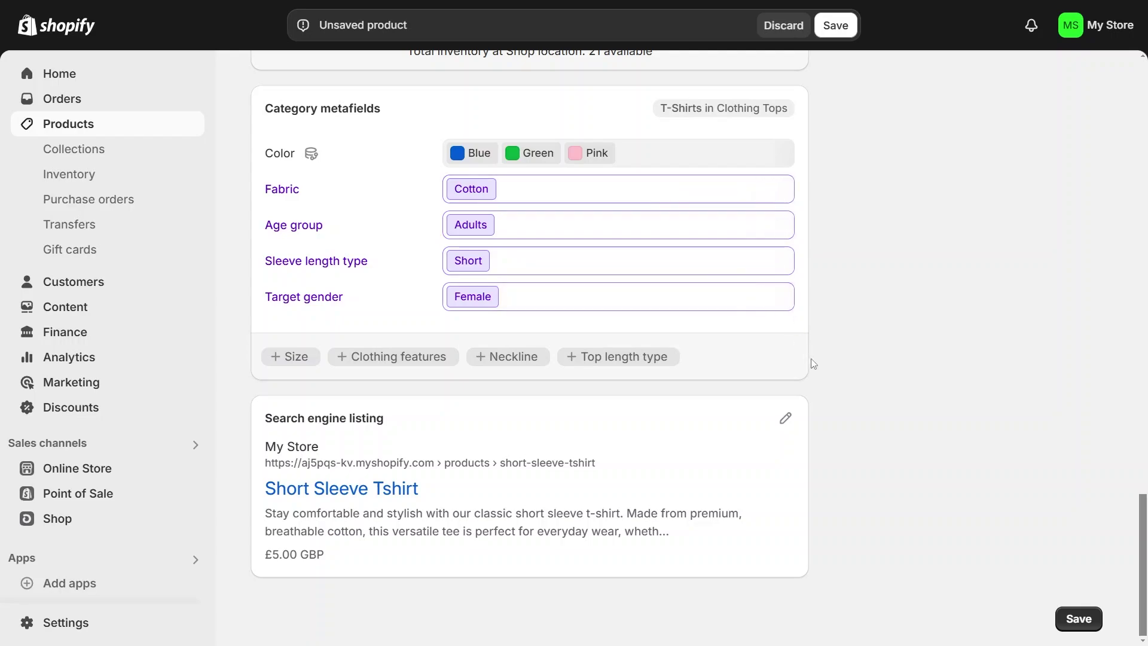
# Try adding a Size field to the product's category metafields.
pyautogui.click(305, 357)
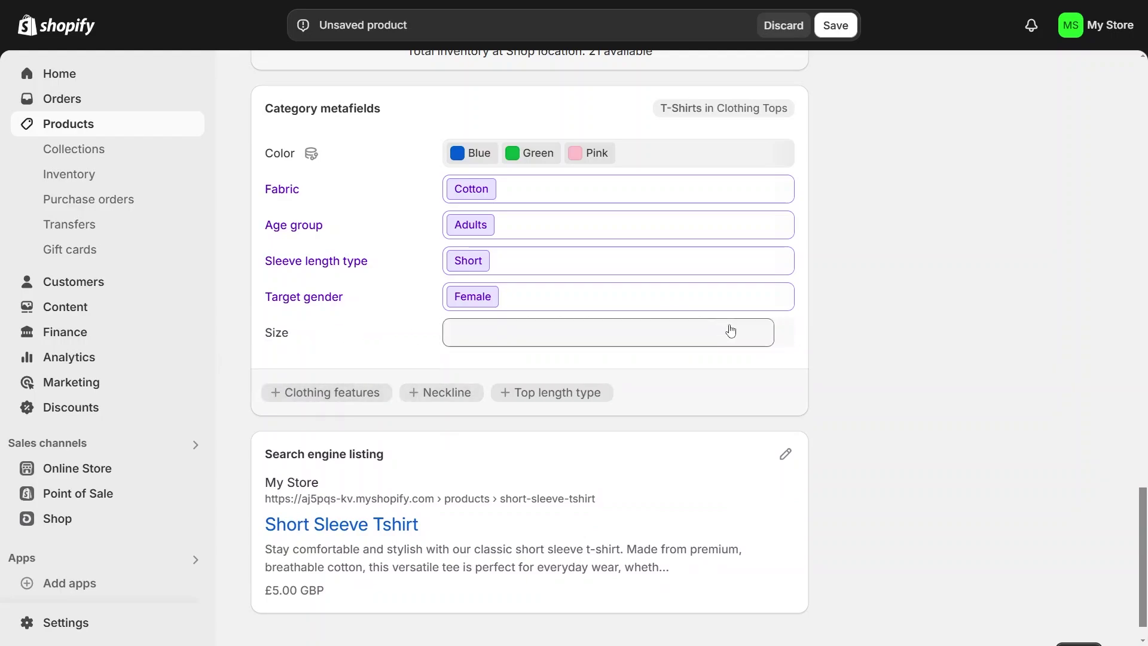
pyautogui.click(784, 336)
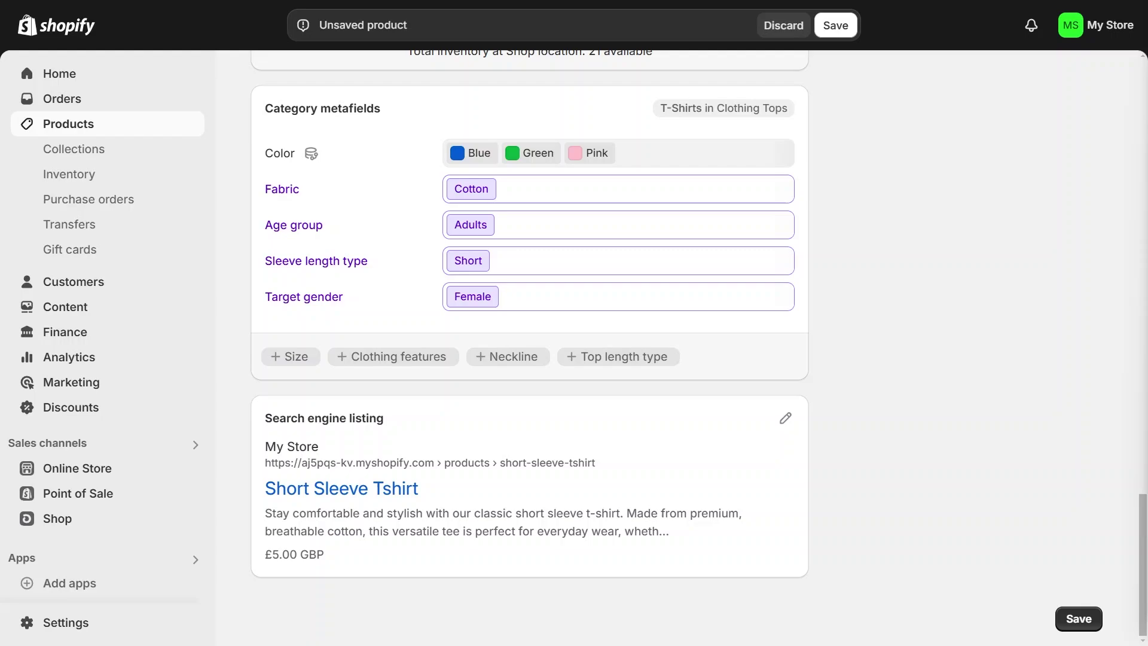
pyautogui.moveTo(639, 272)
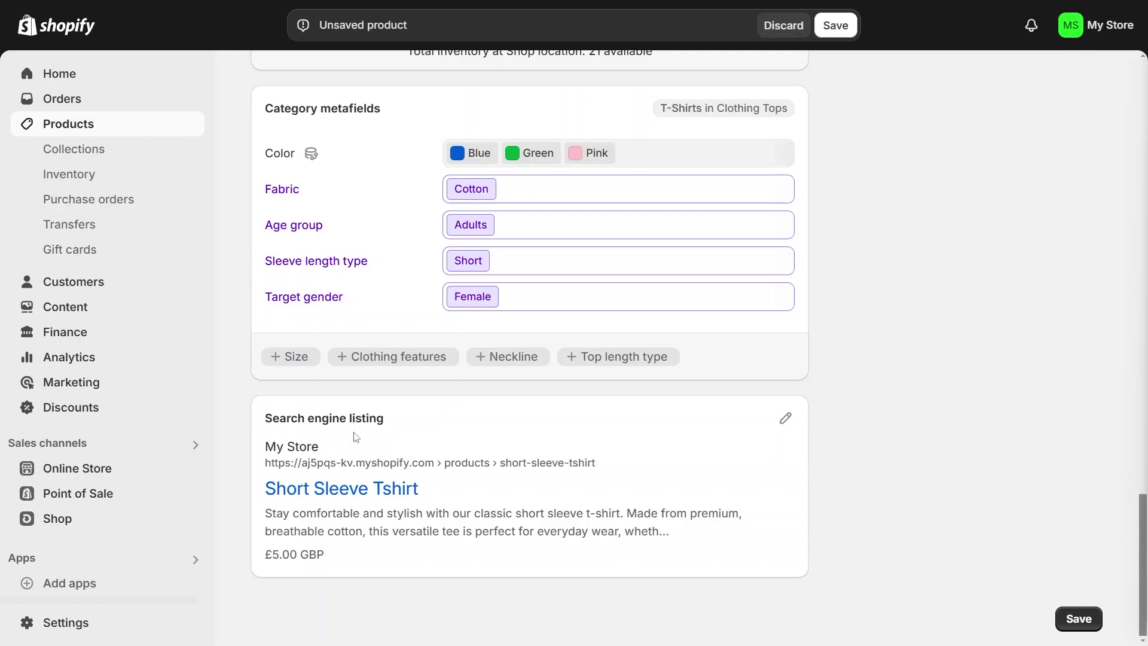
# Open the product's search engine listing for editing and examine its page title, meta description and URL handle.
pyautogui.click(785, 417)
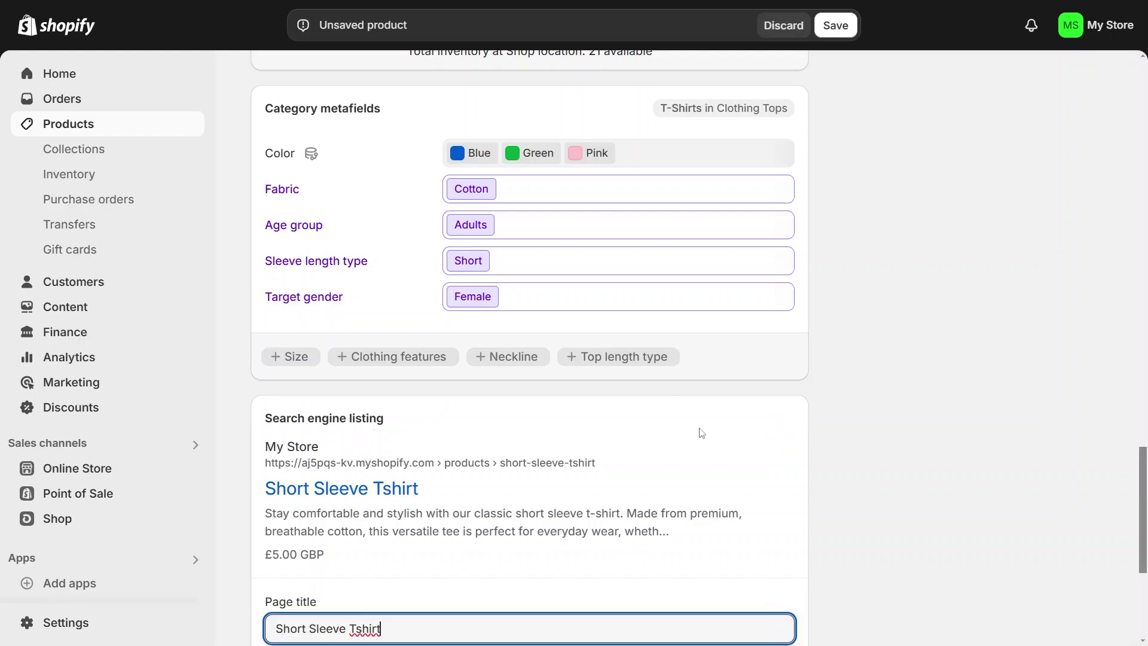
pyautogui.scroll(-5, 699, 430)
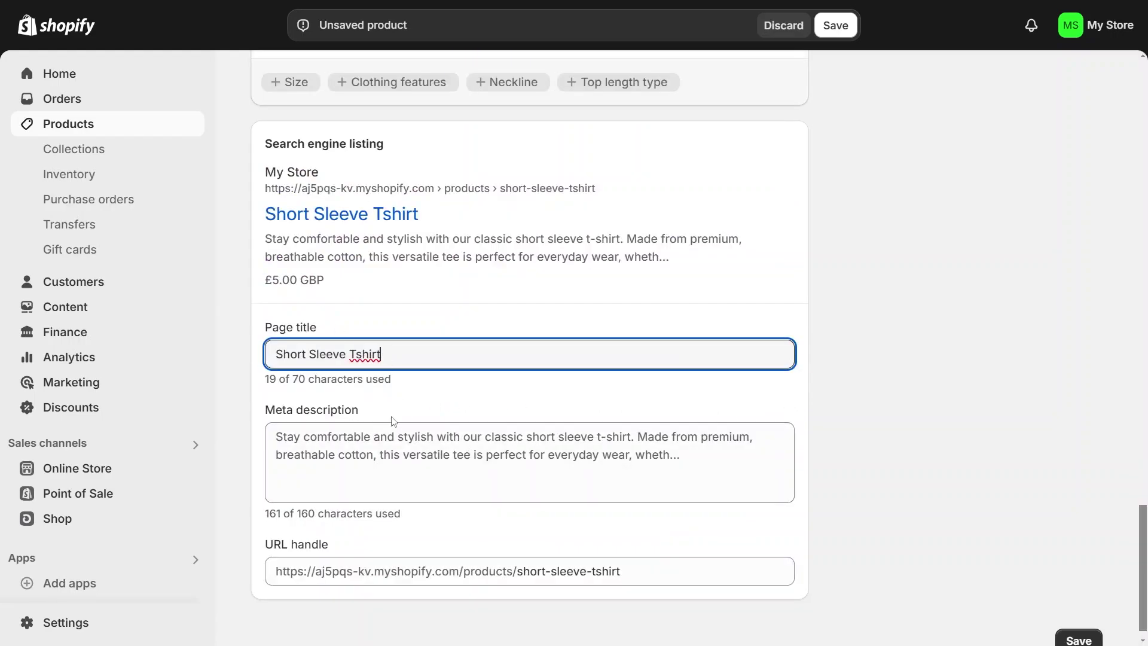
pyautogui.click(352, 464)
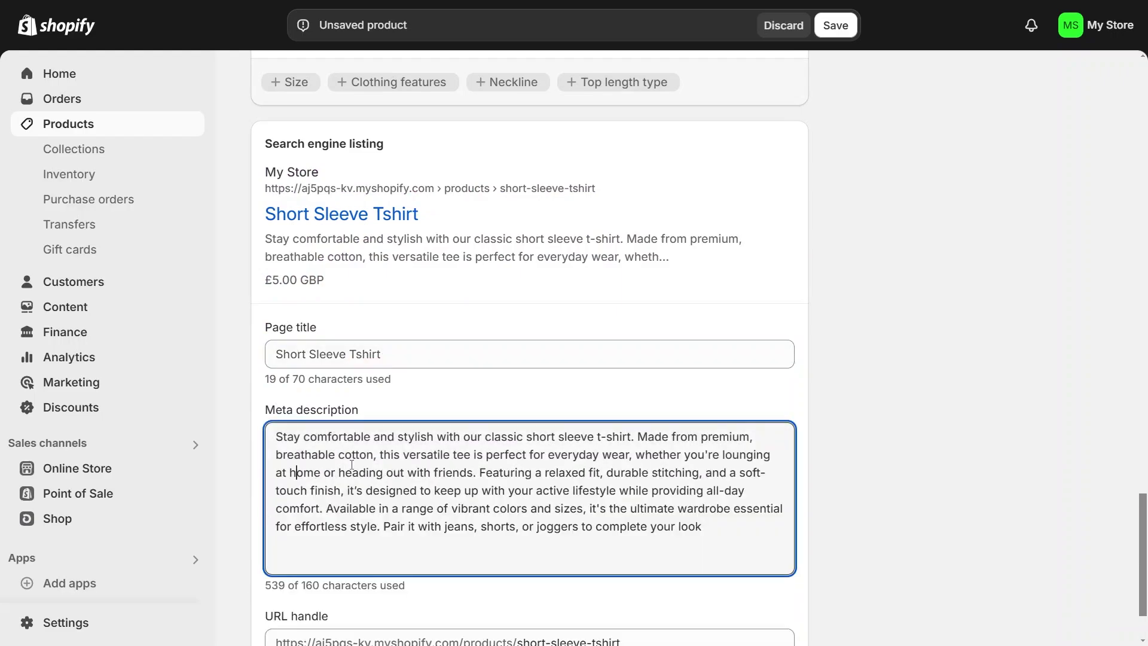
pyautogui.scroll(-2, 371, 538)
pyautogui.scroll(14, 371, 551)
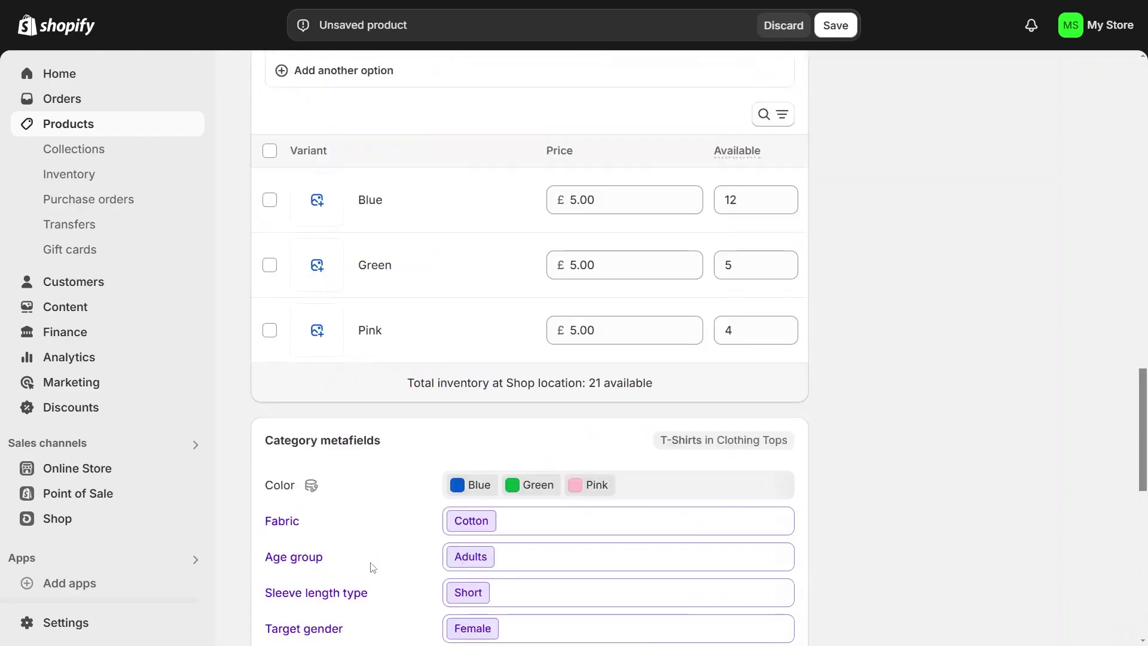
pyautogui.scroll(-13, 371, 566)
# Review the product form, keep its status as Active, save the product and return to the product list.
pyautogui.scroll(20, 372, 568)
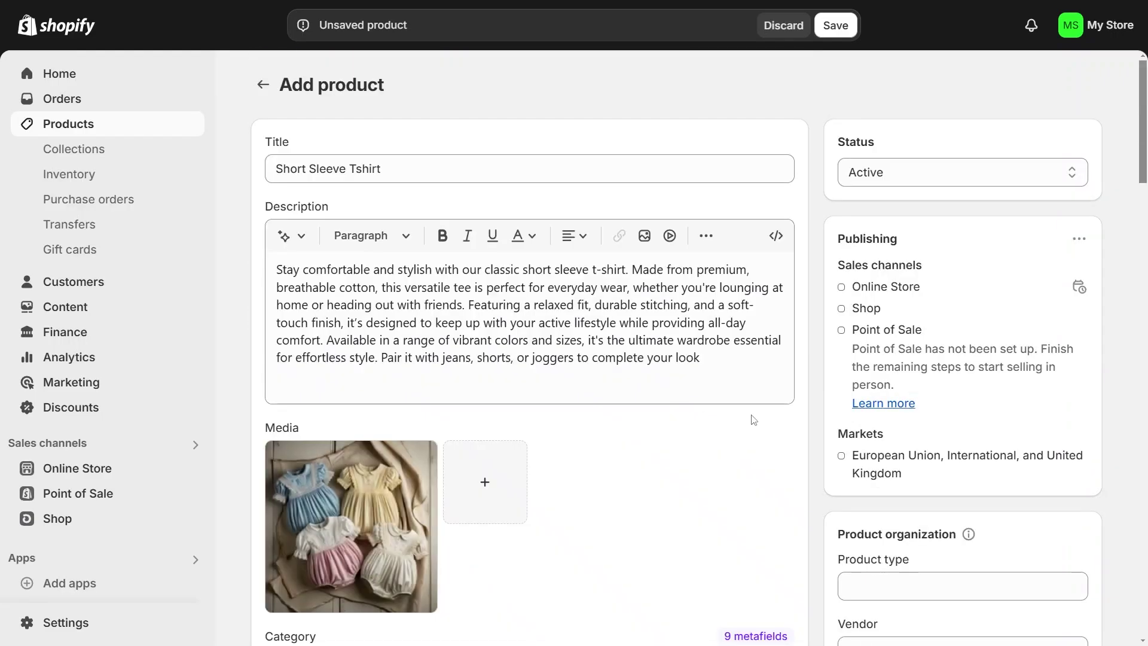
pyautogui.scroll(-5, 970, 269)
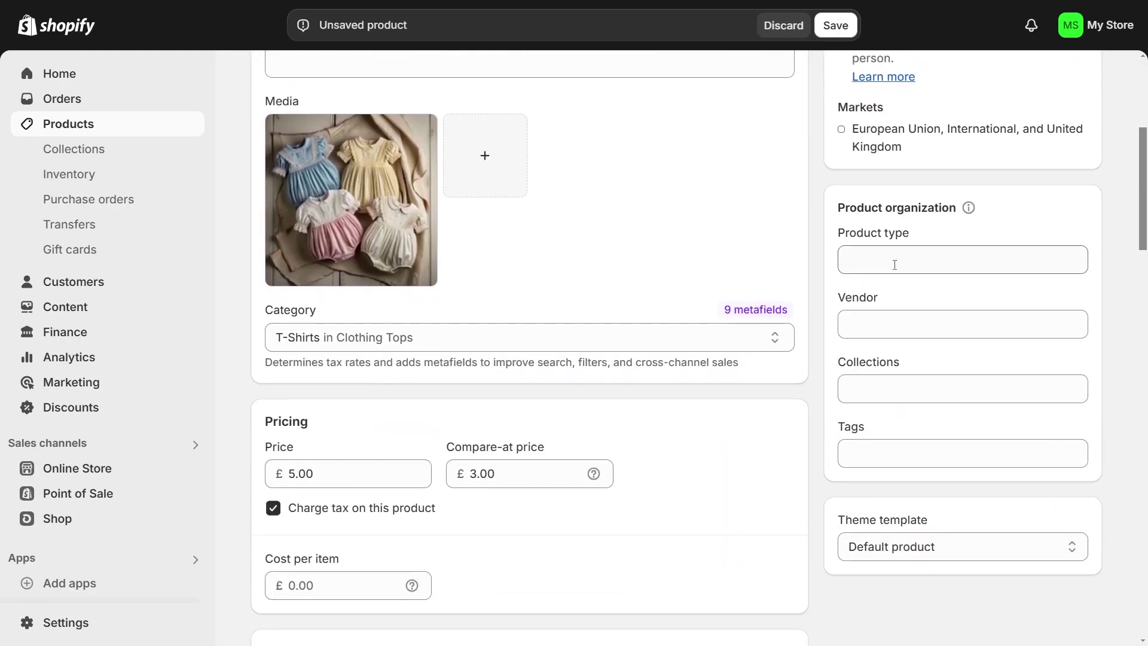
pyautogui.scroll(-1, 918, 436)
pyautogui.scroll(6, 918, 436)
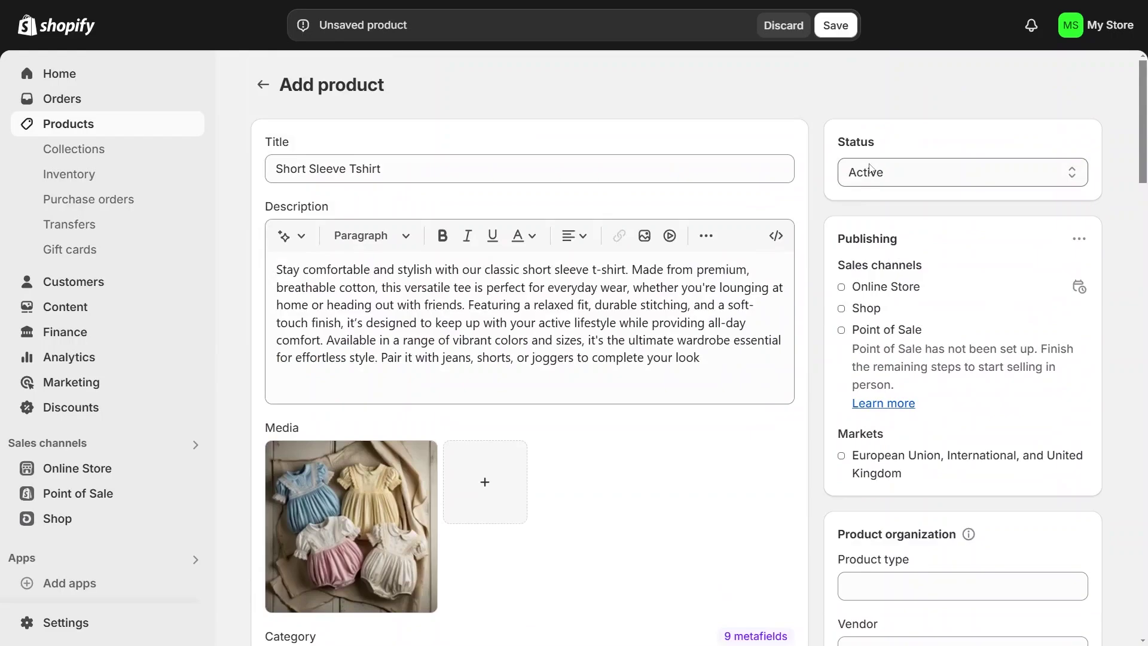
pyautogui.click(870, 170)
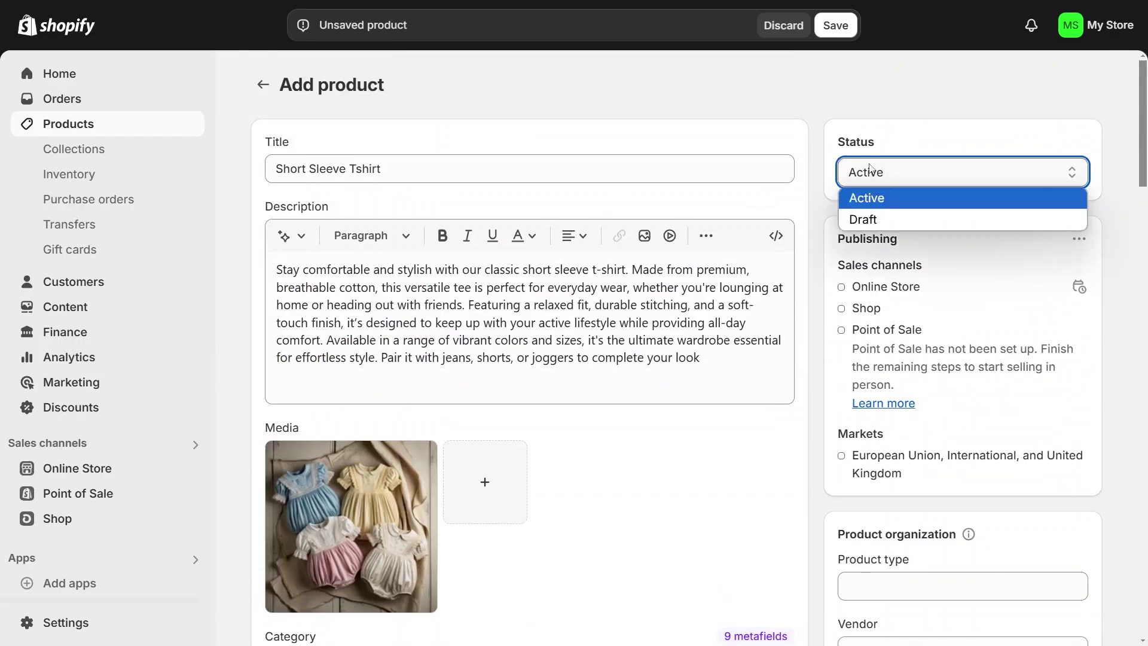
pyautogui.click(540, 115)
pyautogui.scroll(-20, 425, 120)
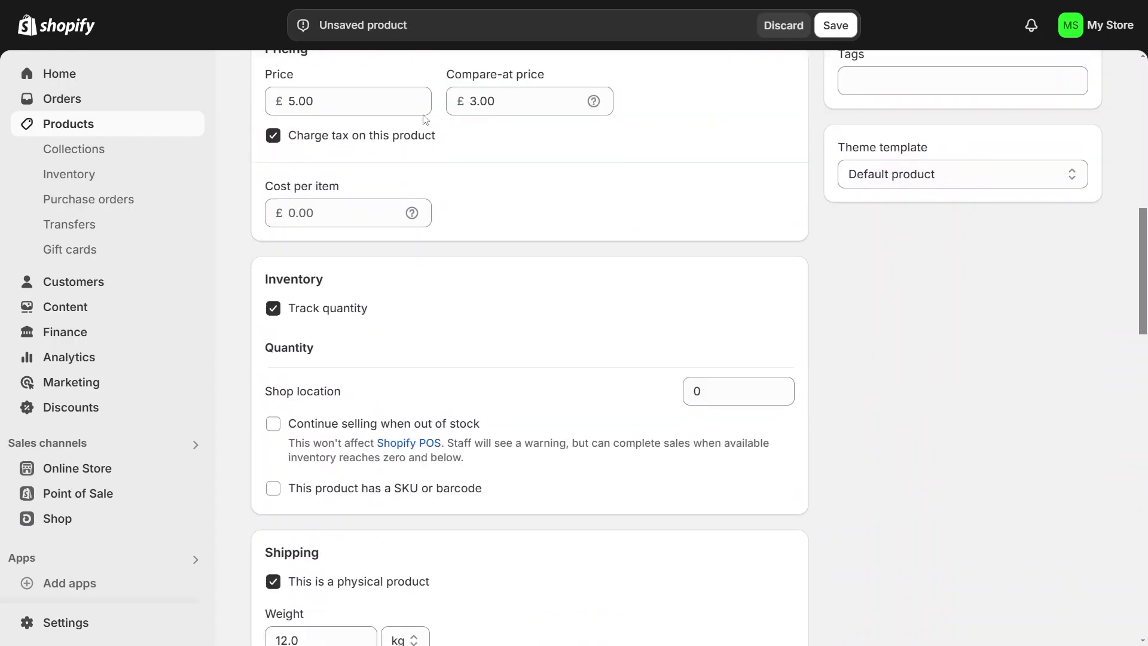
pyautogui.scroll(20, 725, 405)
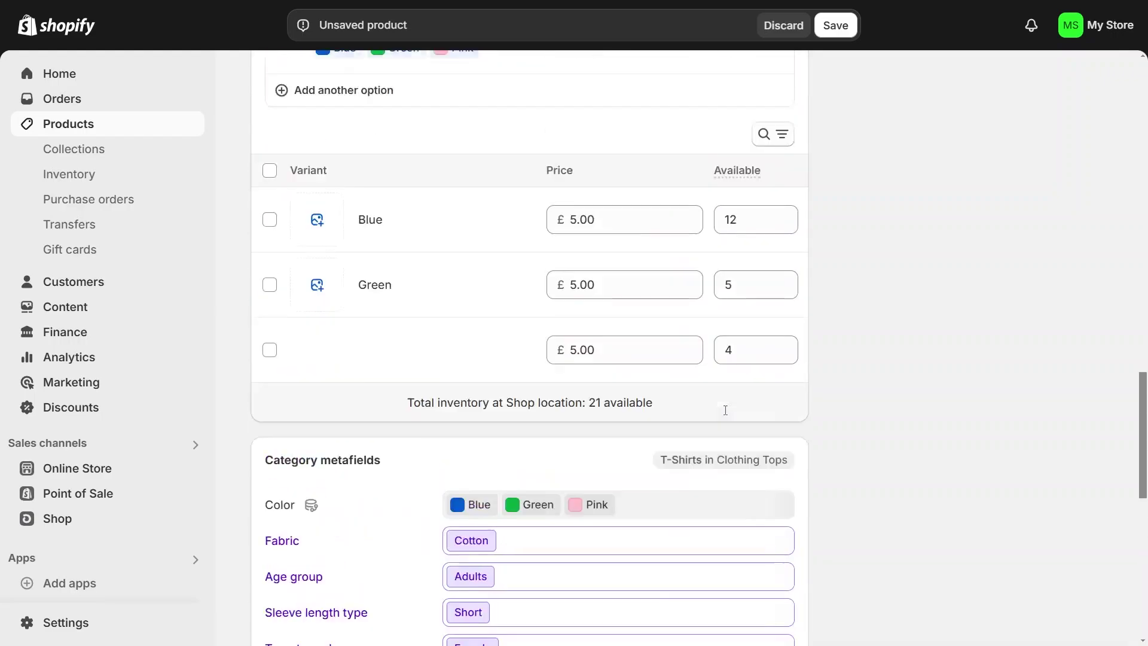
pyautogui.hotkey('ctrl', 's')
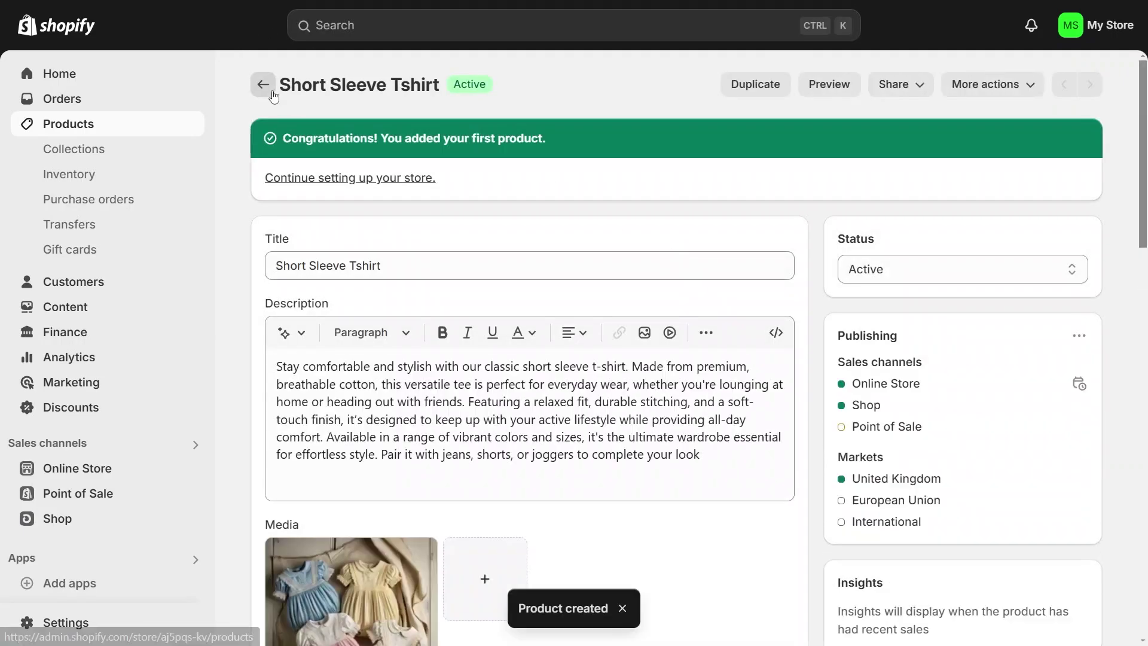
pyautogui.click(272, 92)
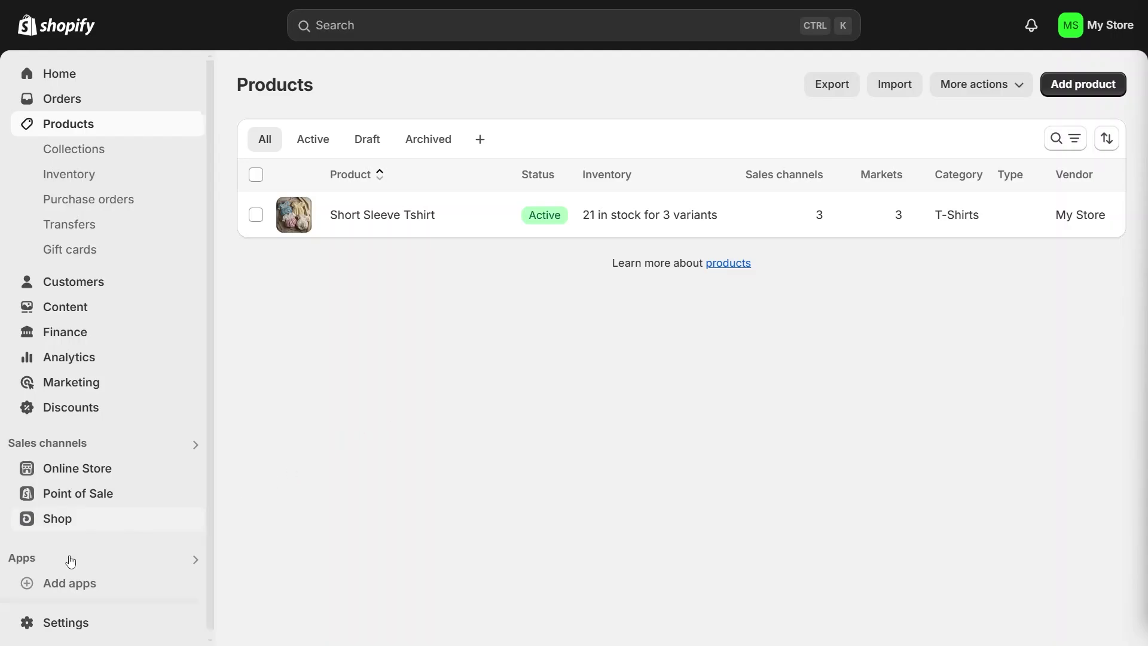
# Look over the store's Markets settings and open the European Union market.
pyautogui.click(79, 619)
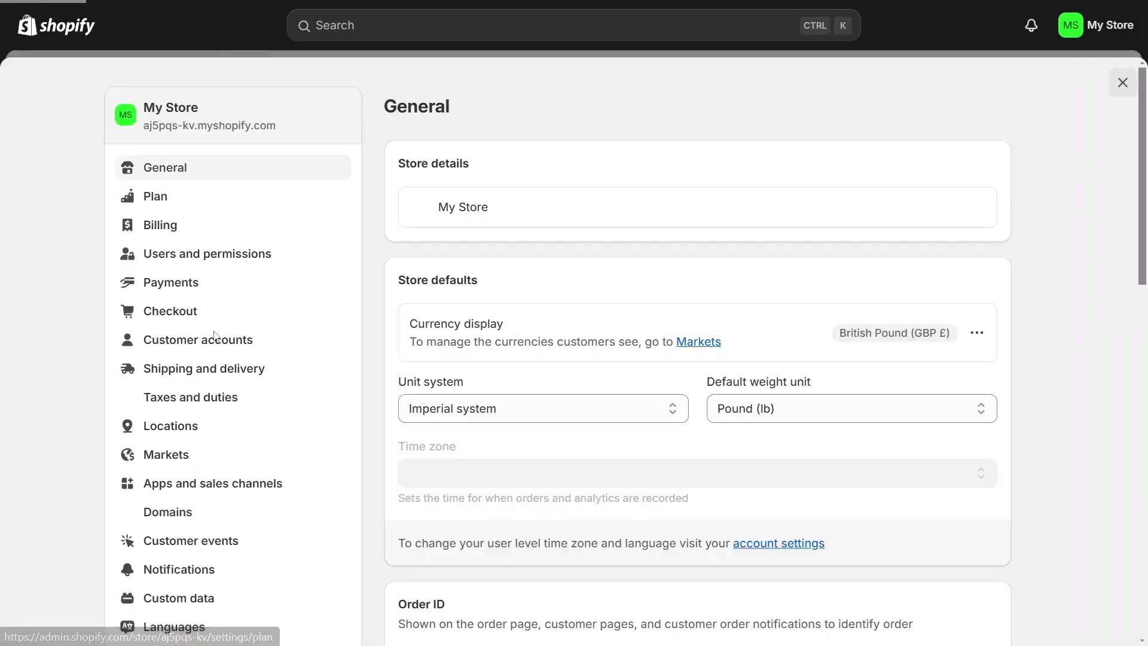
pyautogui.click(179, 455)
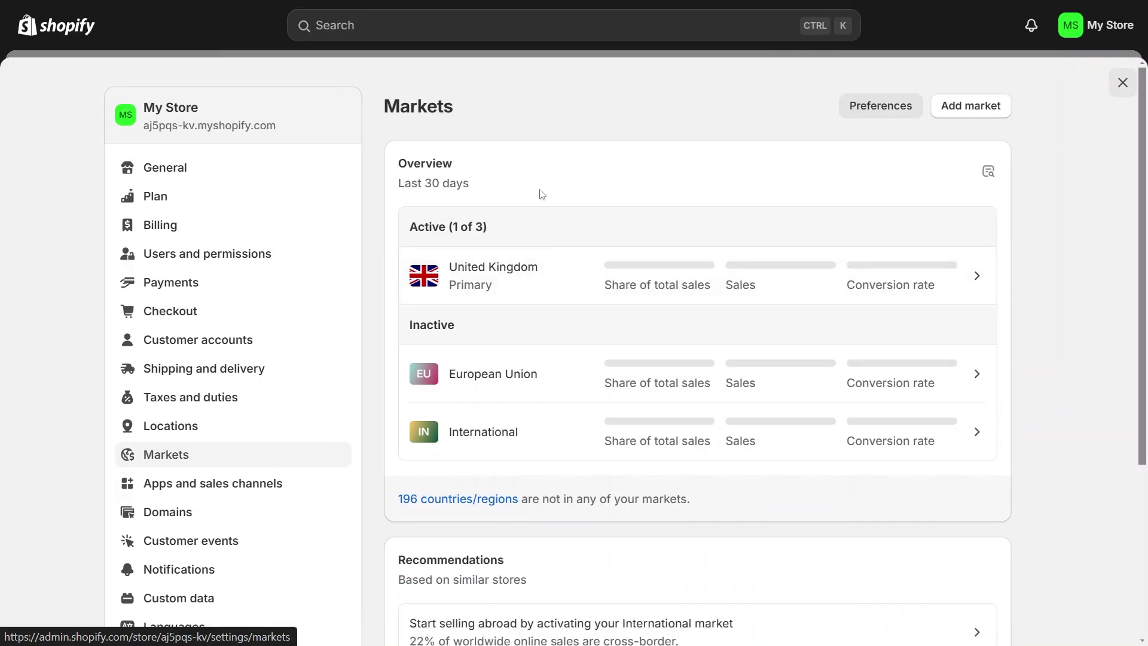
pyautogui.scroll(-2, 661, 331)
pyautogui.scroll(1, 661, 331)
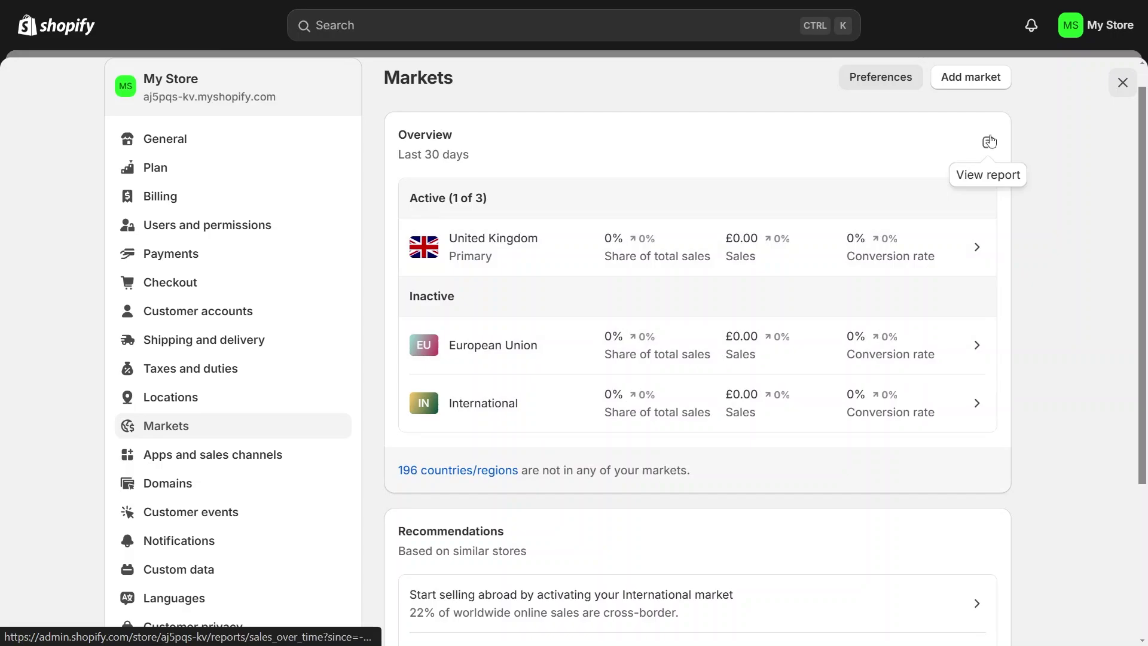
pyautogui.scroll(-1, 869, 389)
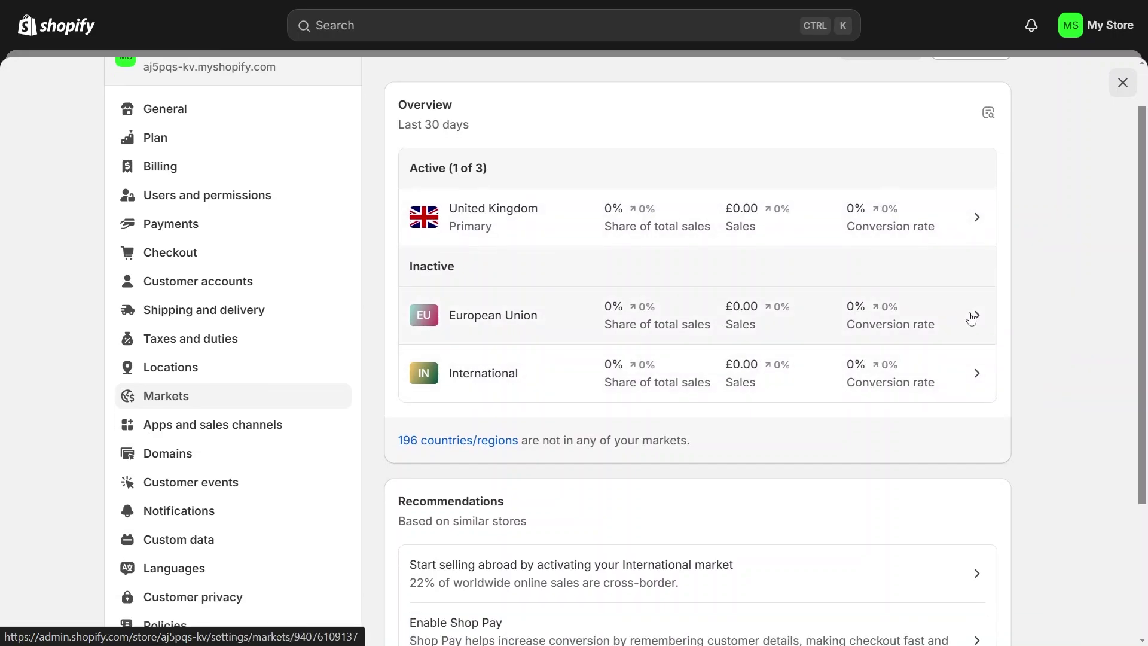
pyautogui.click(995, 313)
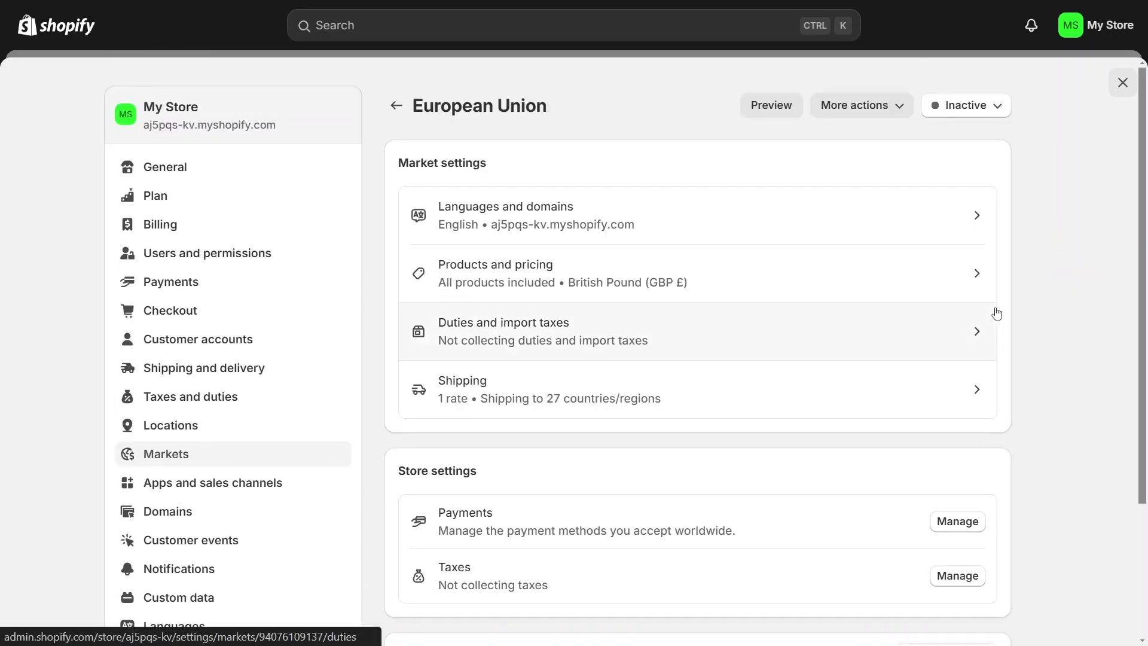
# Set the European Union market's status to Active without saving and look over its settings.
pyautogui.click(984, 106)
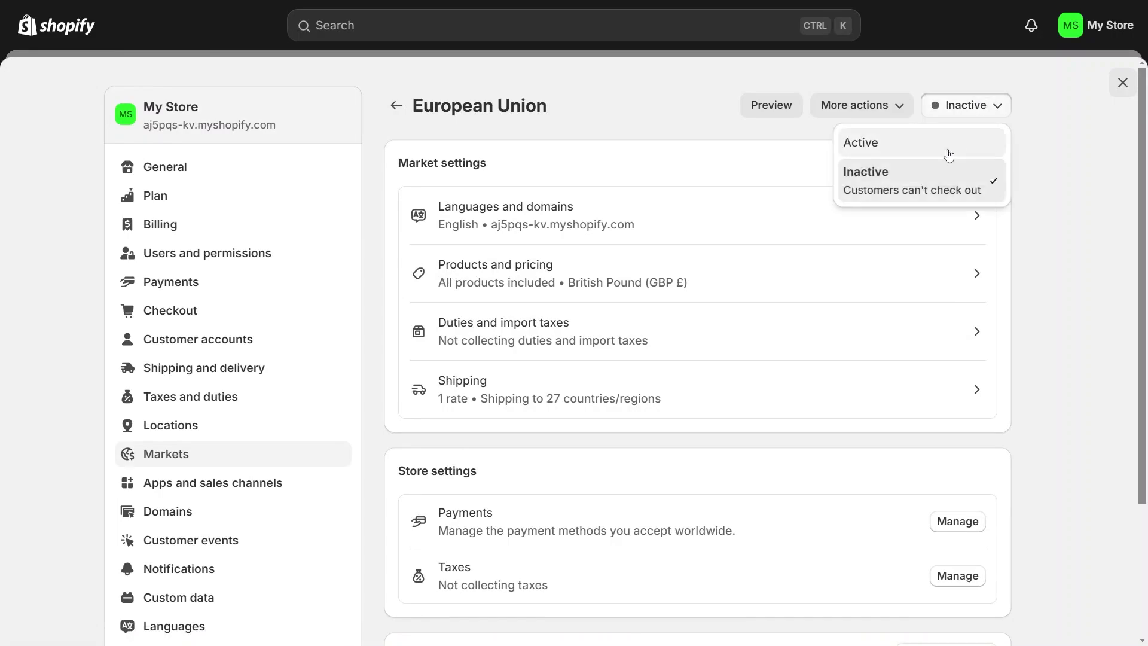
pyautogui.click(914, 145)
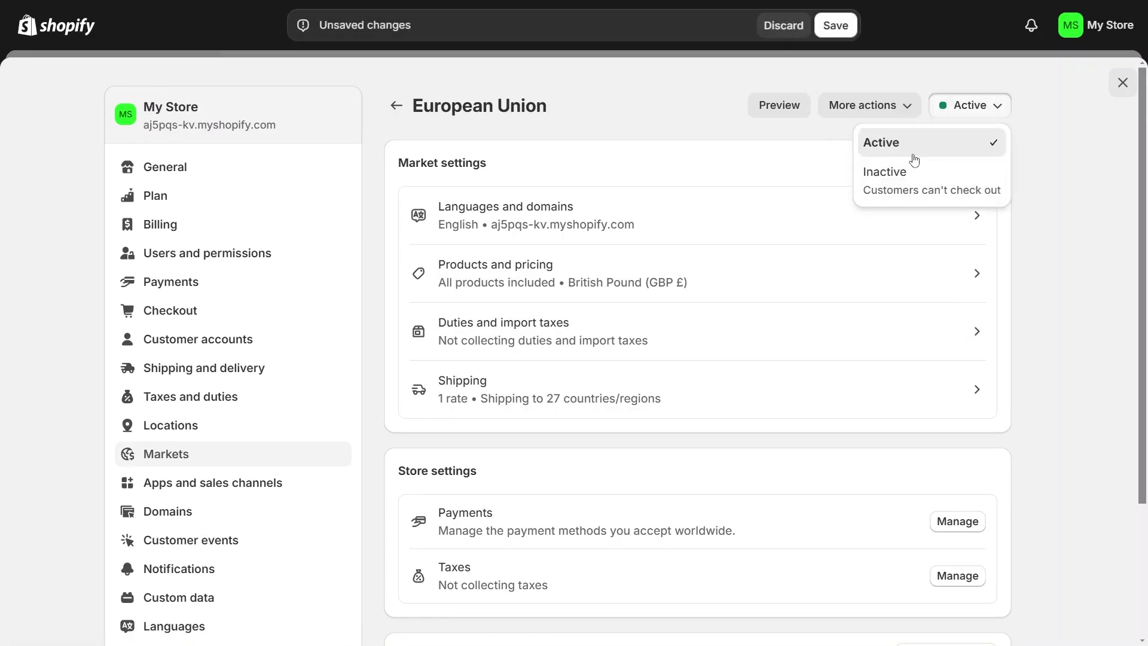
pyautogui.click(1103, 219)
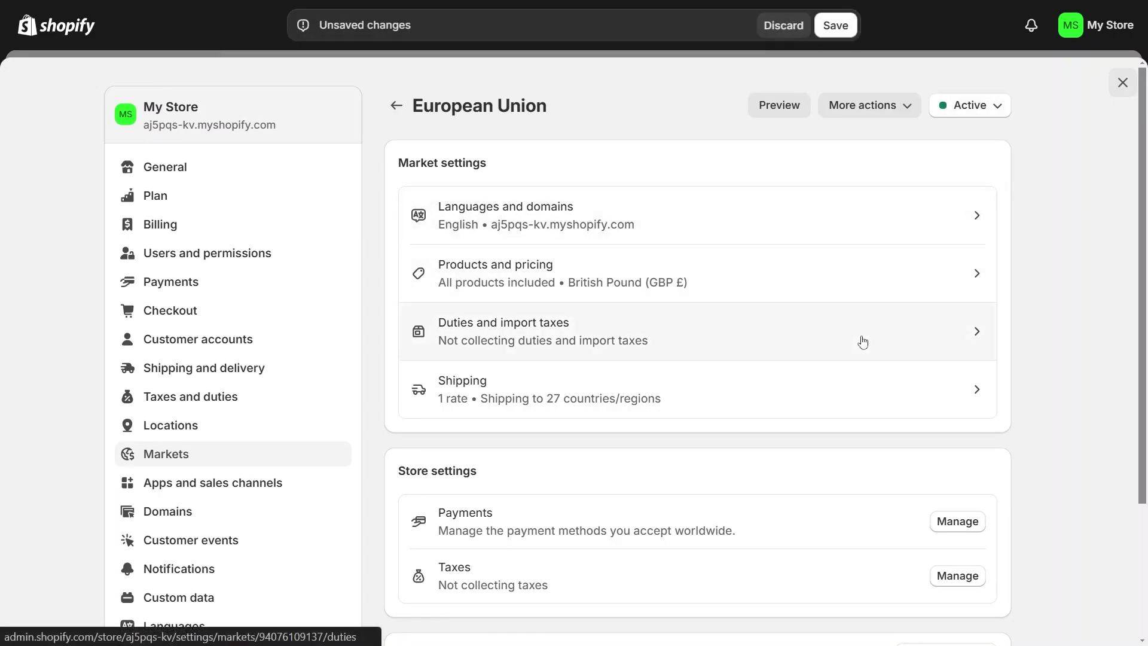
pyautogui.scroll(-3, 863, 341)
pyautogui.scroll(3, 861, 338)
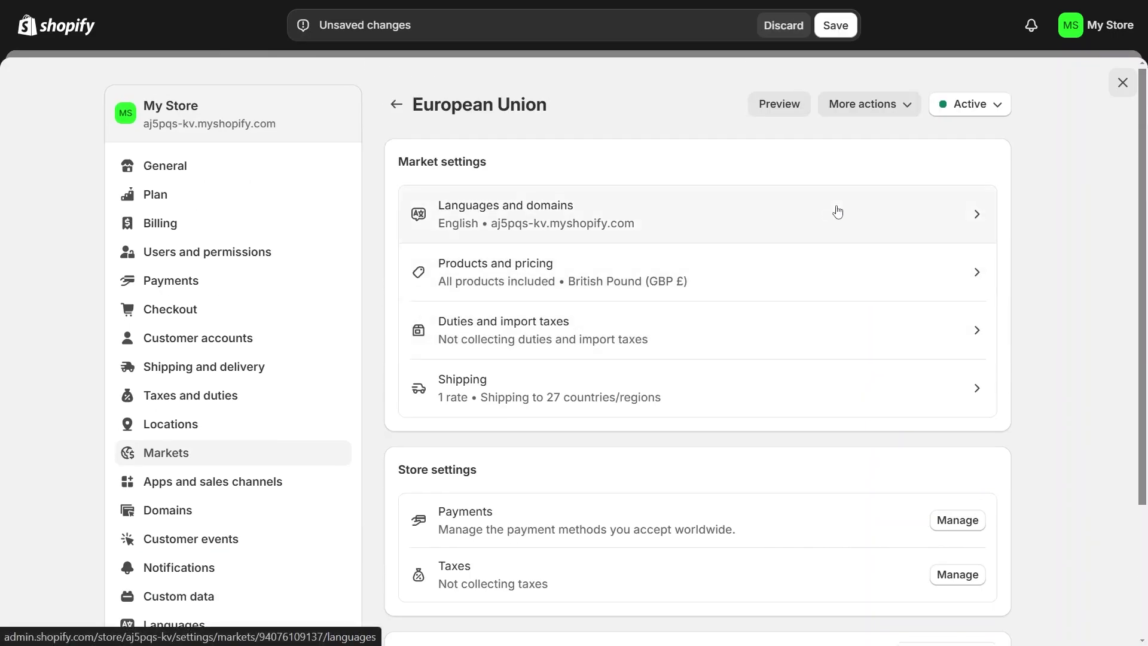
# Check the language options in the European Union market's languages and domains settings and install the Shopify Translate & Adapt app.
pyautogui.click(808, 225)
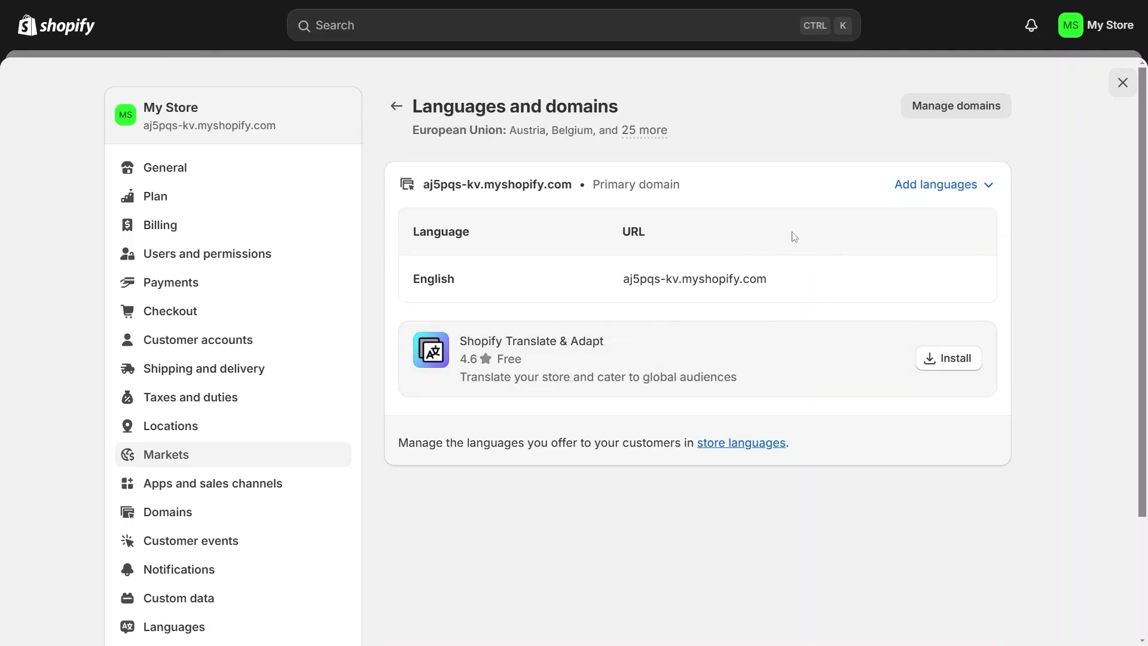
pyautogui.click(920, 185)
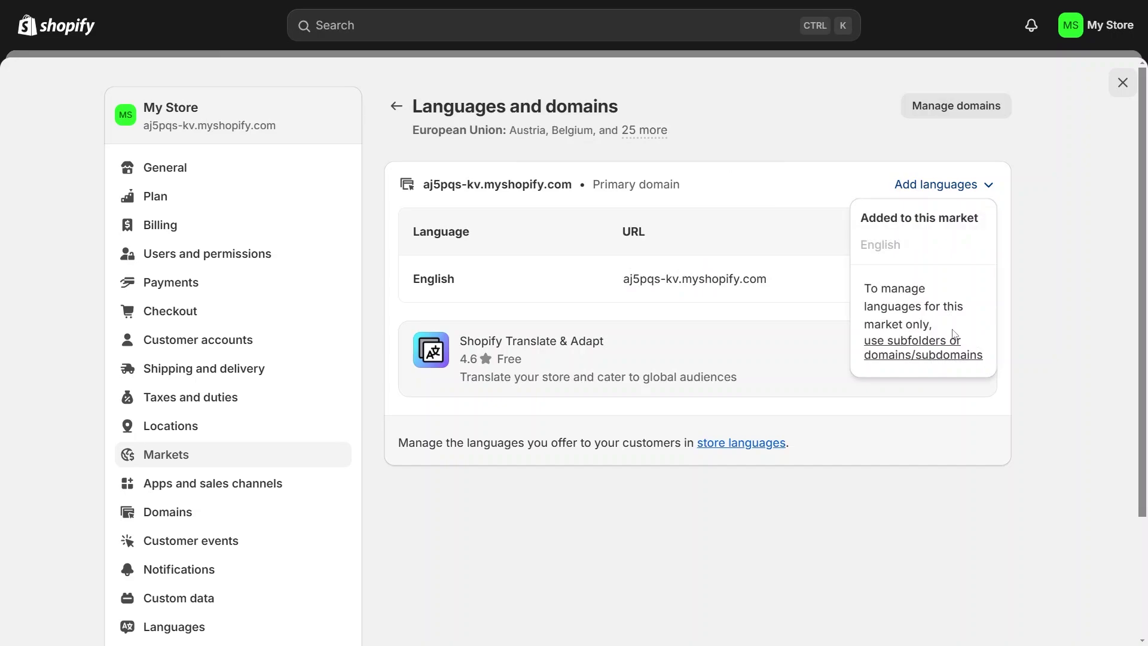
pyautogui.click(1026, 254)
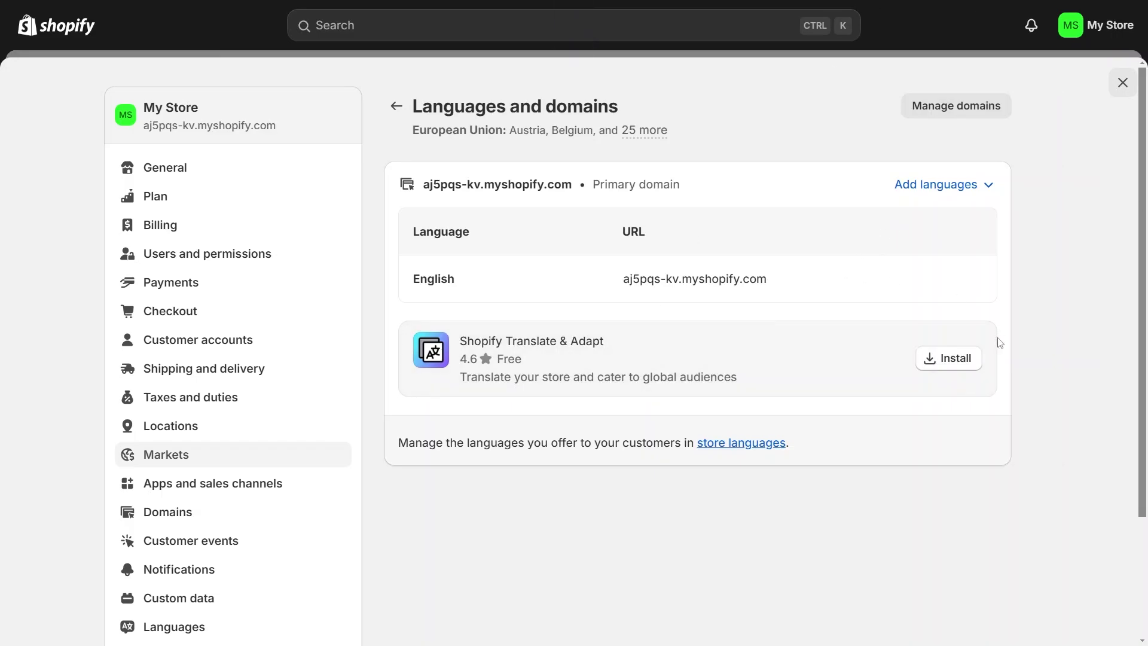
pyautogui.click(950, 362)
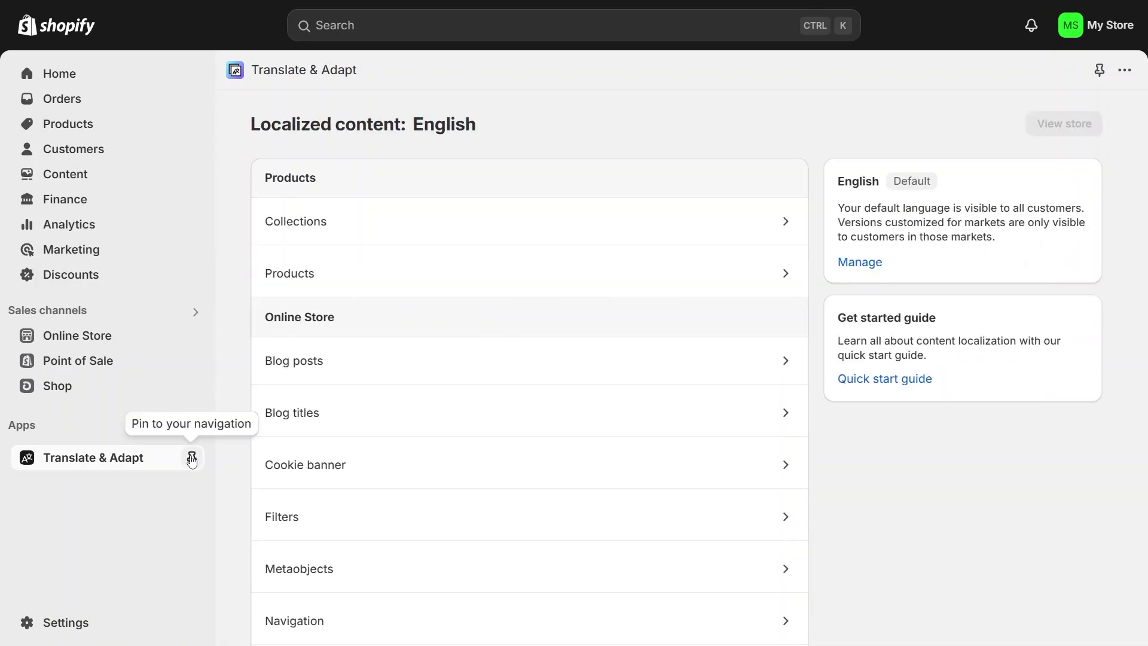
# Pin the Translate & Adapt app to the navigation and look through its localized content list.
pyautogui.click(192, 457)
pyautogui.scroll(-4, 526, 257)
pyautogui.scroll(4, 526, 257)
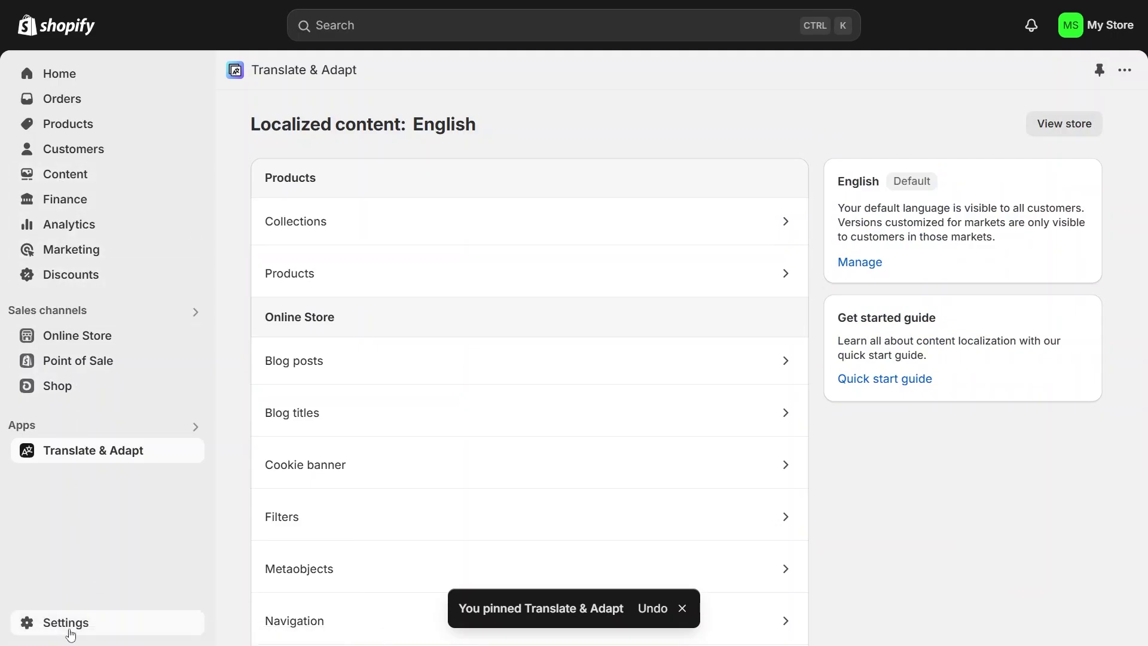
# Return to the European Union market in the store's Markets settings and change its status to Active.
pyautogui.click(67, 624)
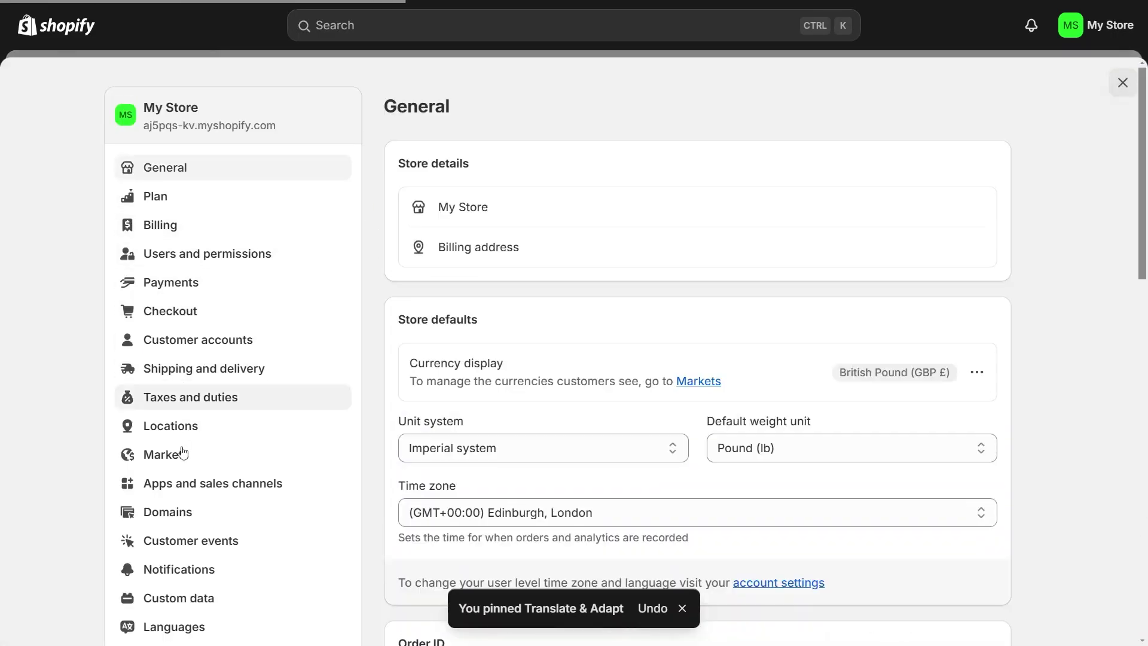
pyautogui.click(148, 457)
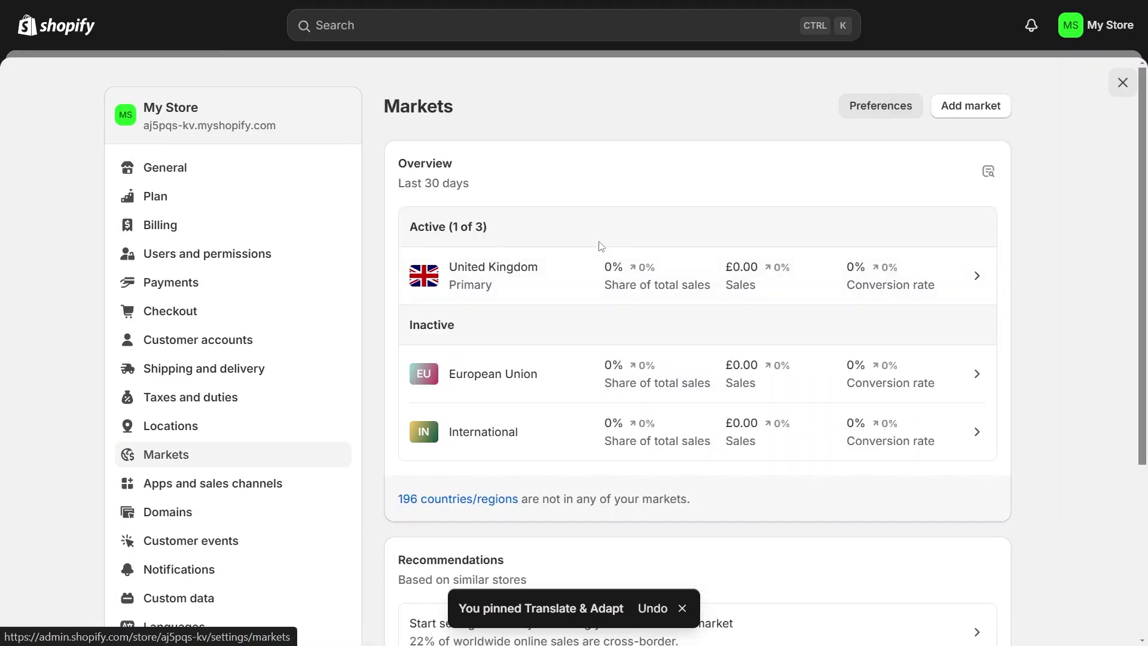
pyautogui.click(991, 383)
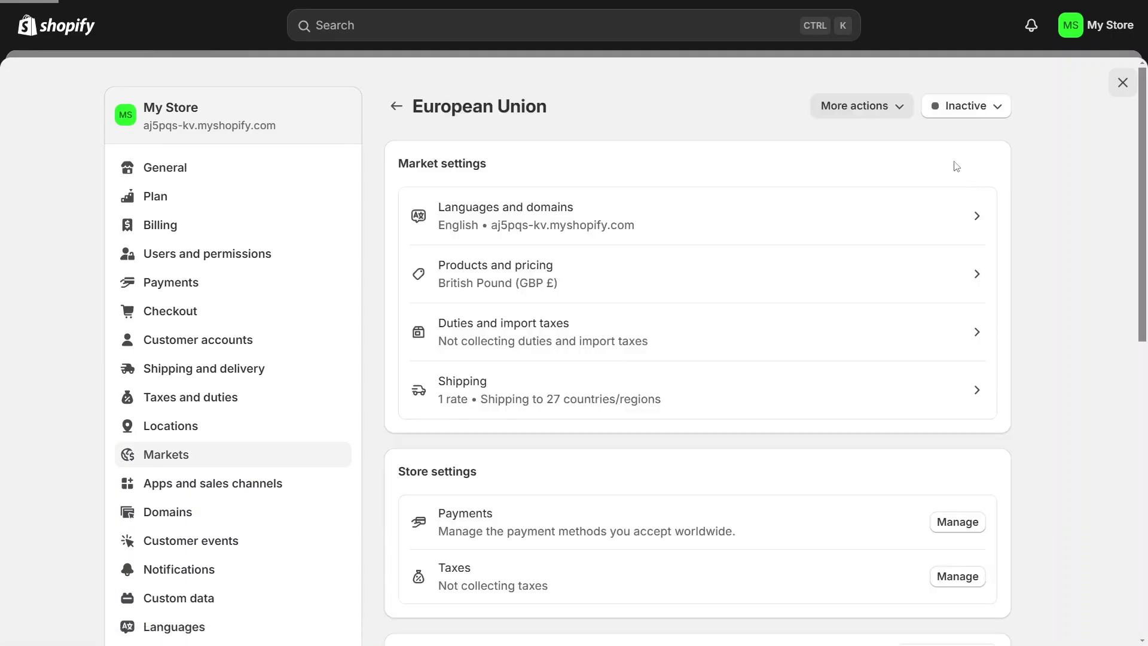
pyautogui.click(975, 111)
pyautogui.click(921, 146)
pyautogui.click(894, 111)
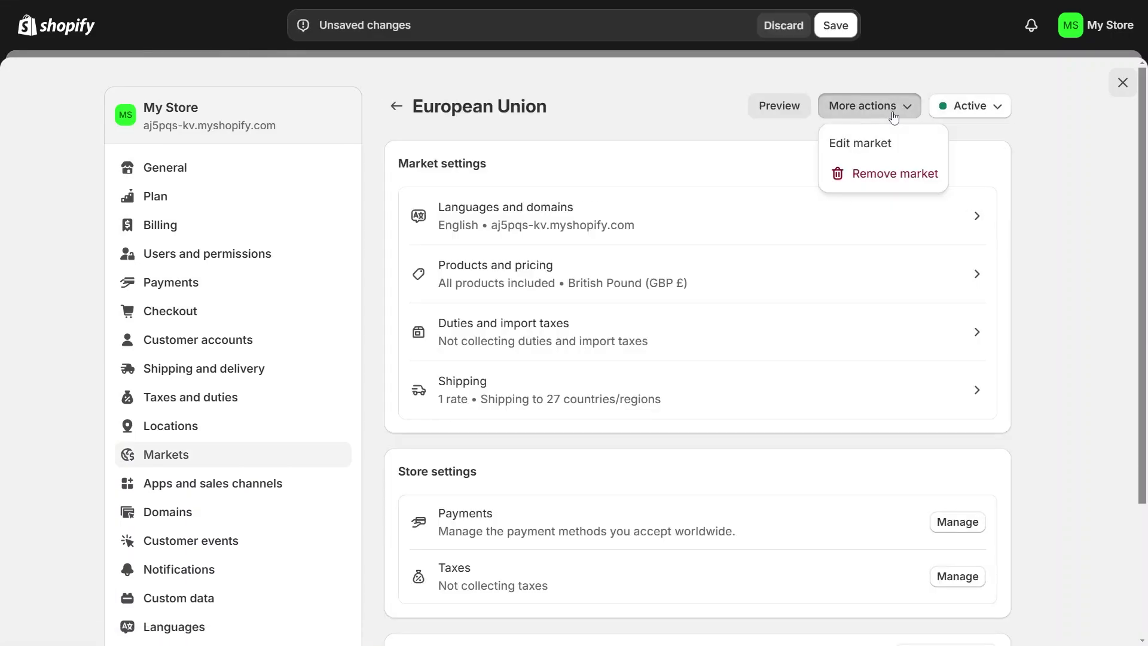
pyautogui.click(890, 147)
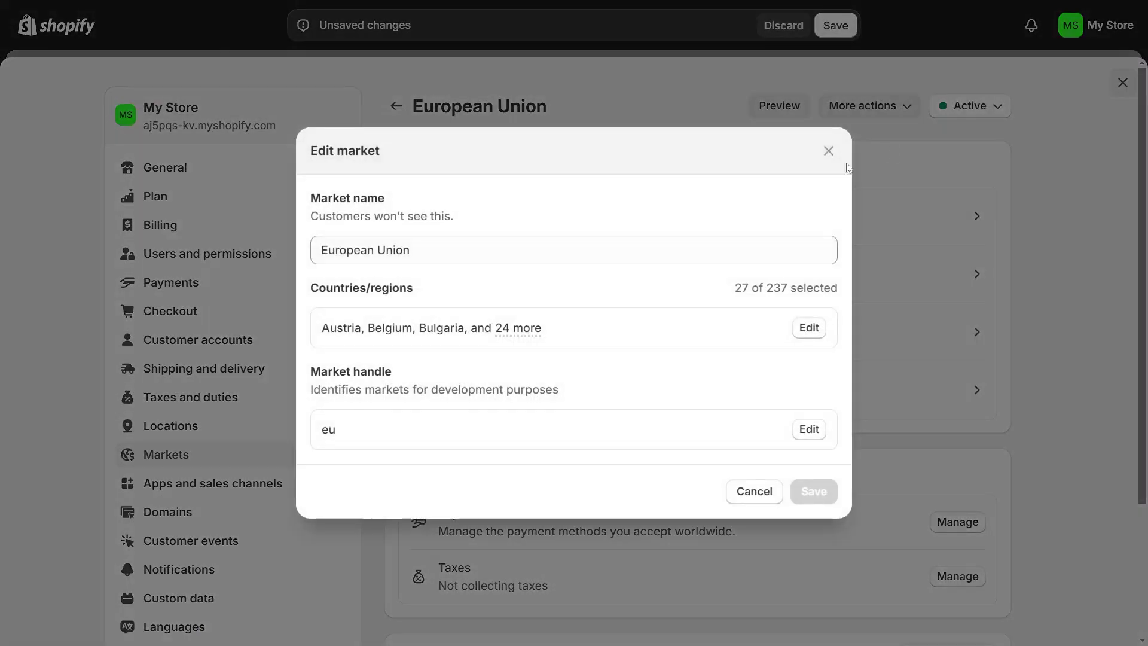
pyautogui.click(829, 150)
# Change the European Union market's name to Europe.
pyautogui.click(864, 108)
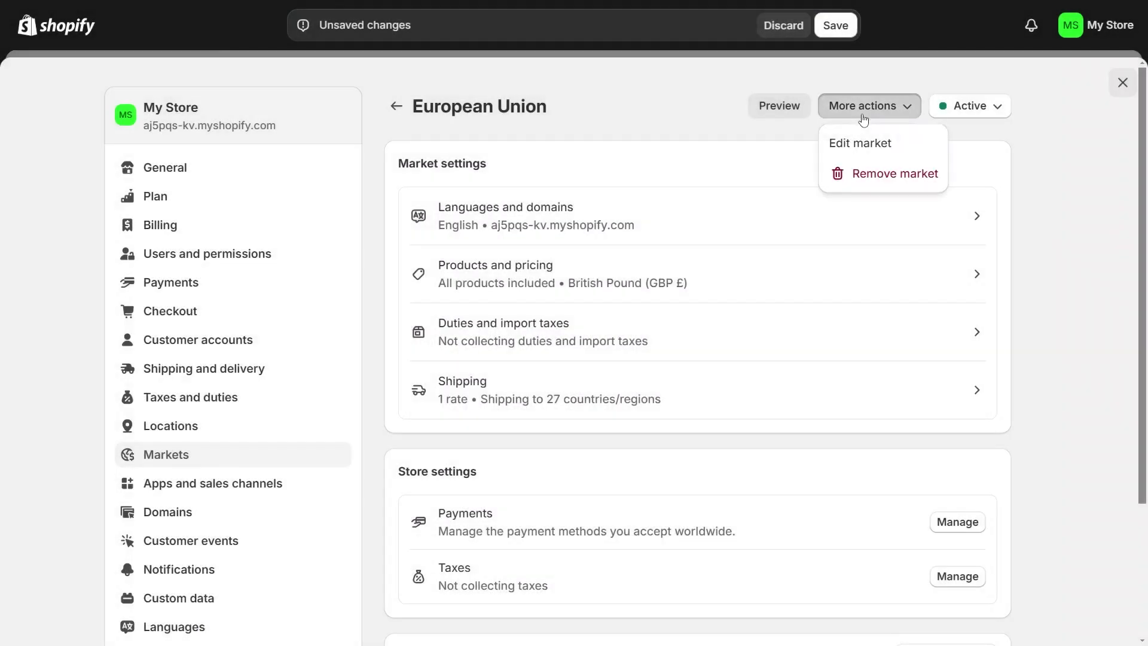
pyautogui.click(852, 142)
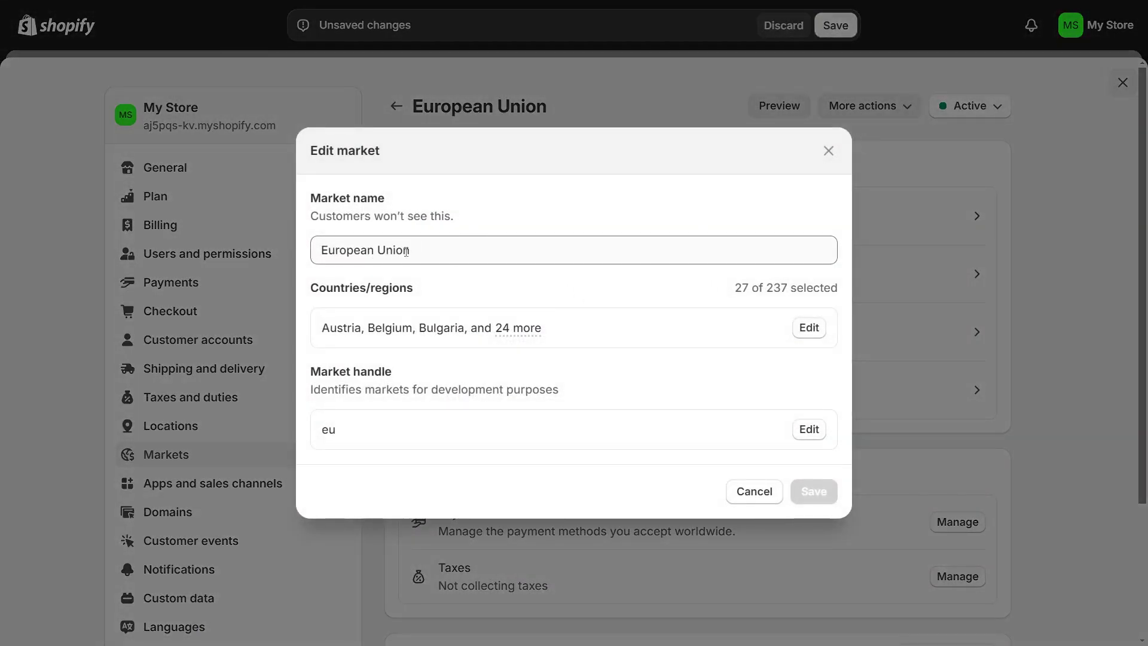
pyautogui.moveTo(414, 250); pyautogui.dragTo(335, 250)
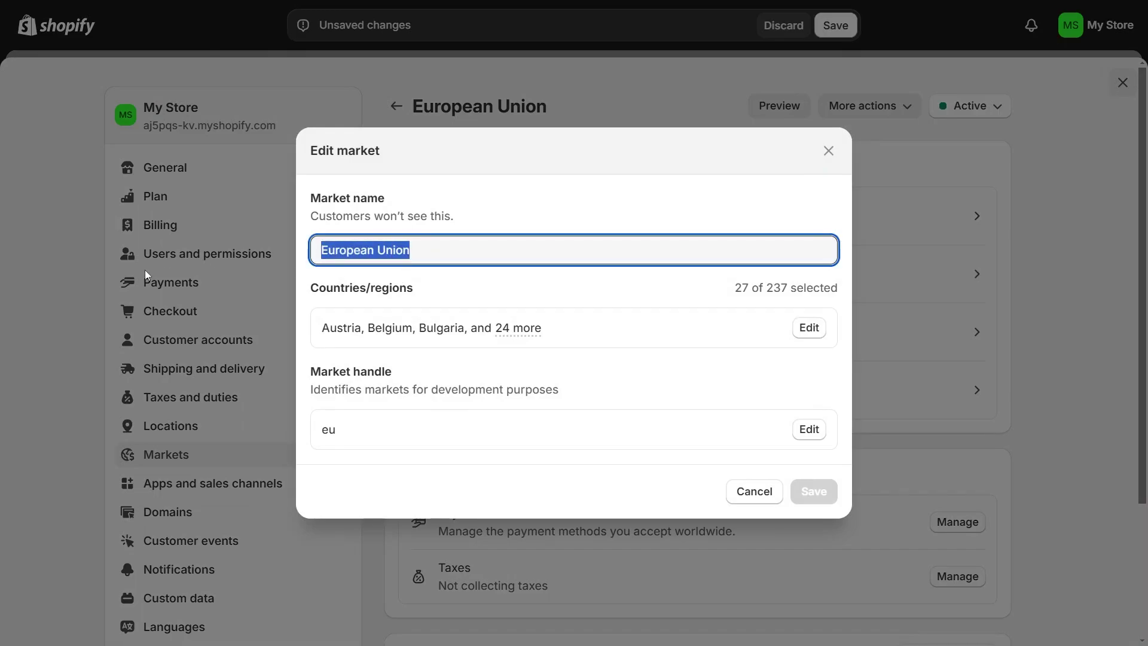
pyautogui.write('Europe')
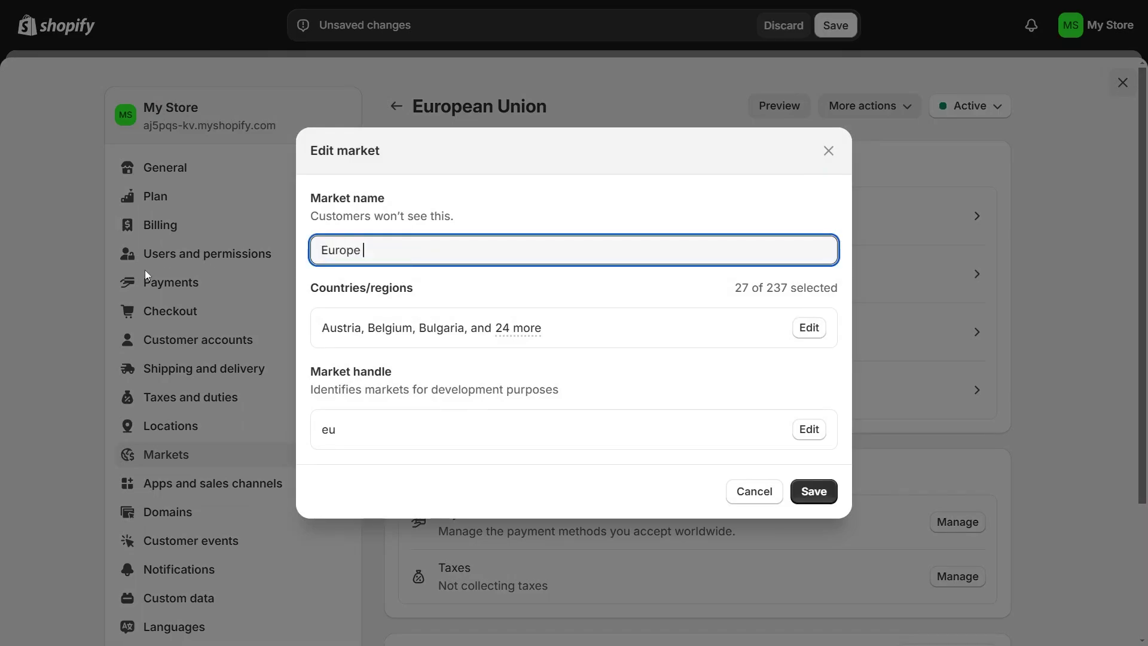
# Edit the market's countries and regions and remove Cyprus from the Asia group.
pyautogui.click(809, 327)
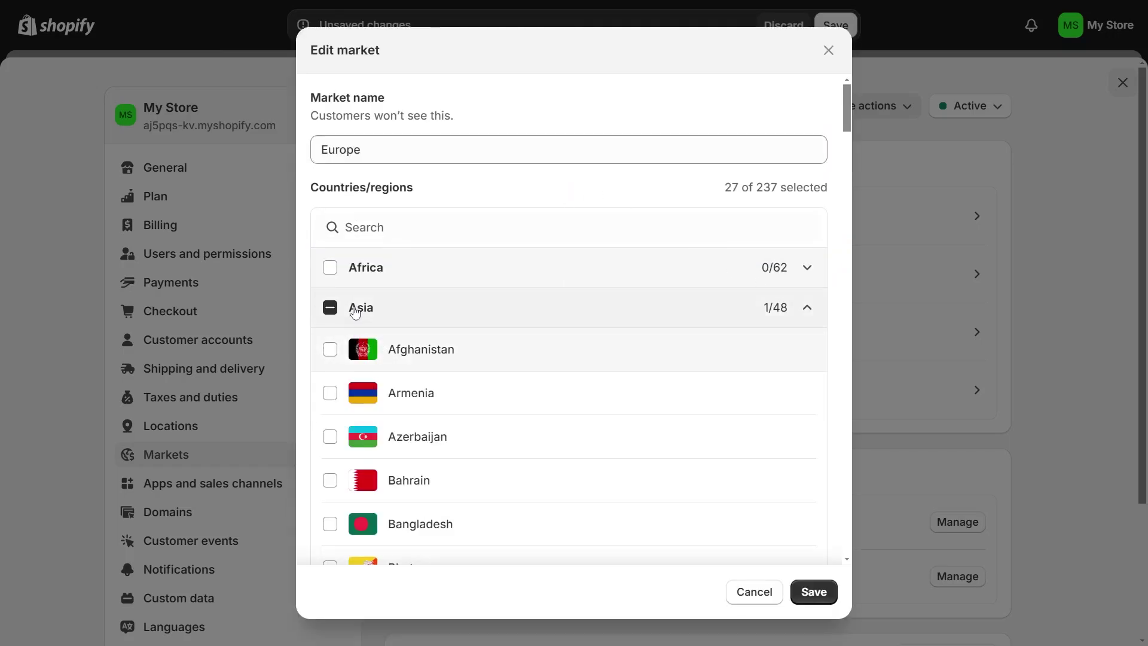
pyautogui.click(418, 313)
pyautogui.click(718, 365)
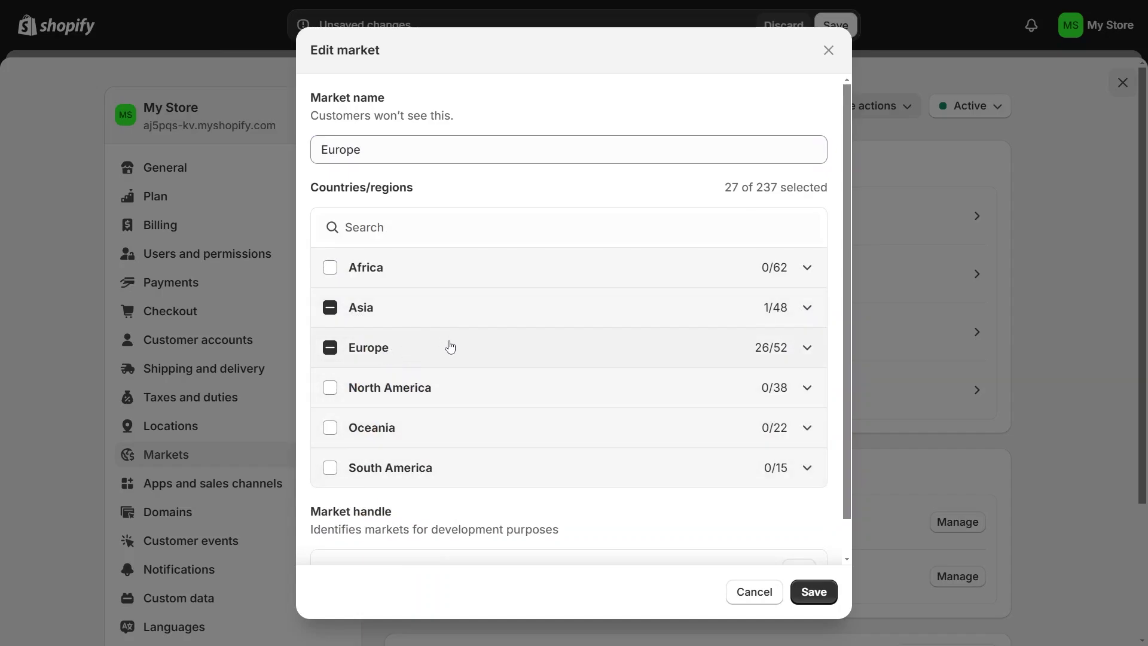
pyautogui.click(478, 322)
pyautogui.scroll(-12, 544, 551)
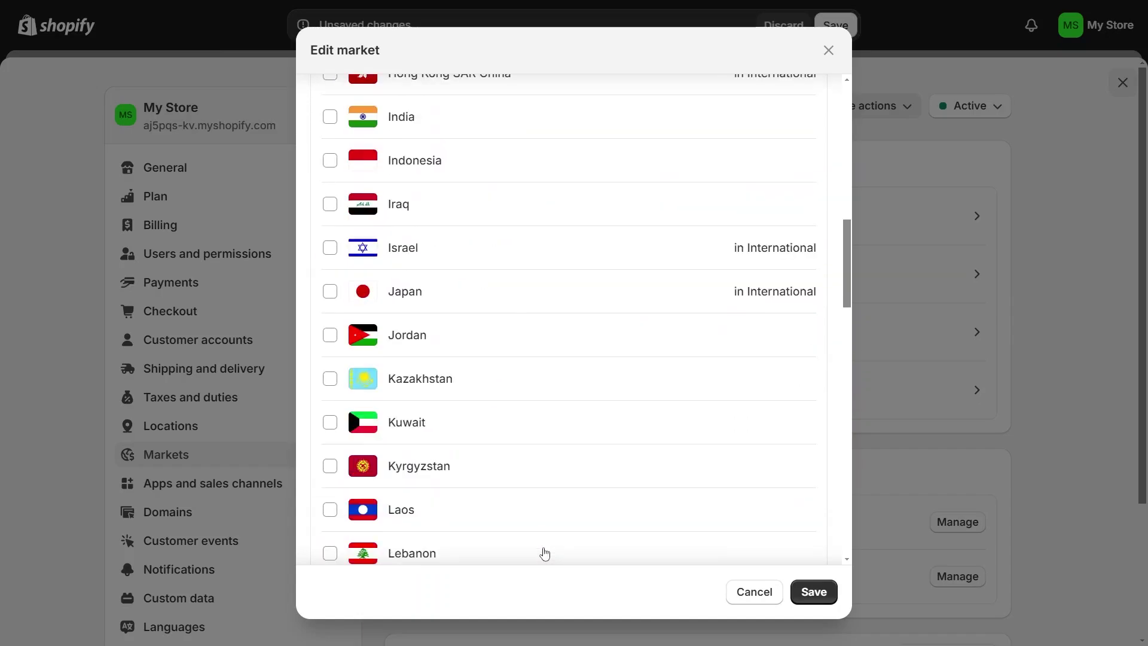
pyautogui.scroll(3, 493, 446)
pyautogui.click(330, 149)
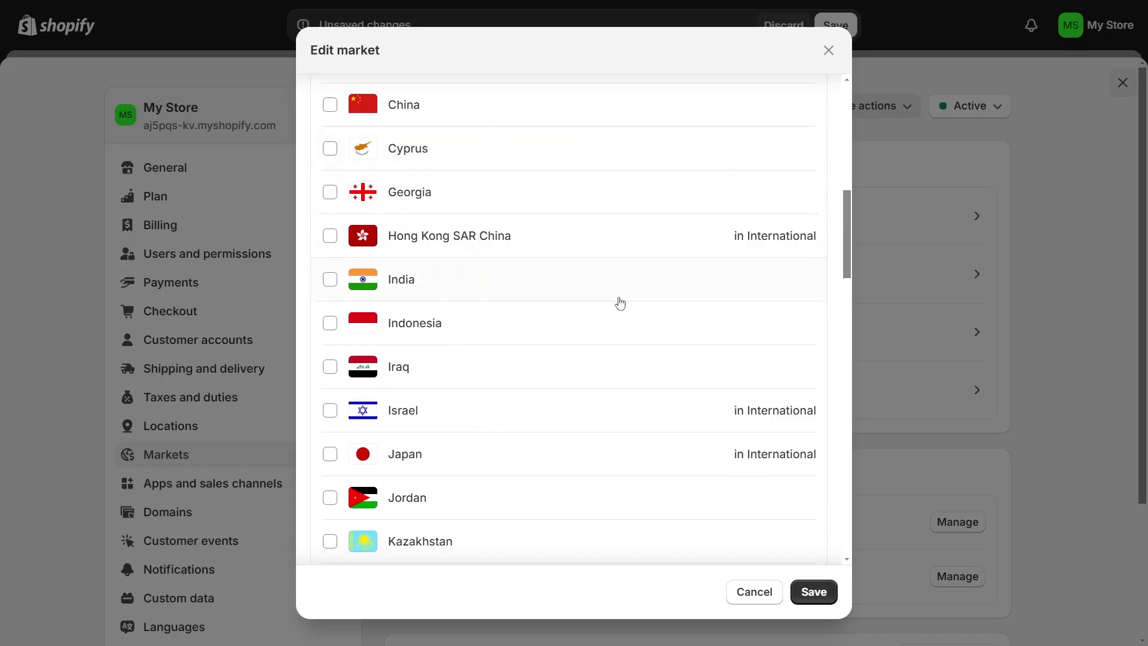
pyautogui.scroll(8, 618, 303)
pyautogui.scroll(2, 620, 304)
pyautogui.click(594, 299)
# Add Isle of Man from the Europe group to the market's countries and save the market edits.
pyautogui.click(538, 338)
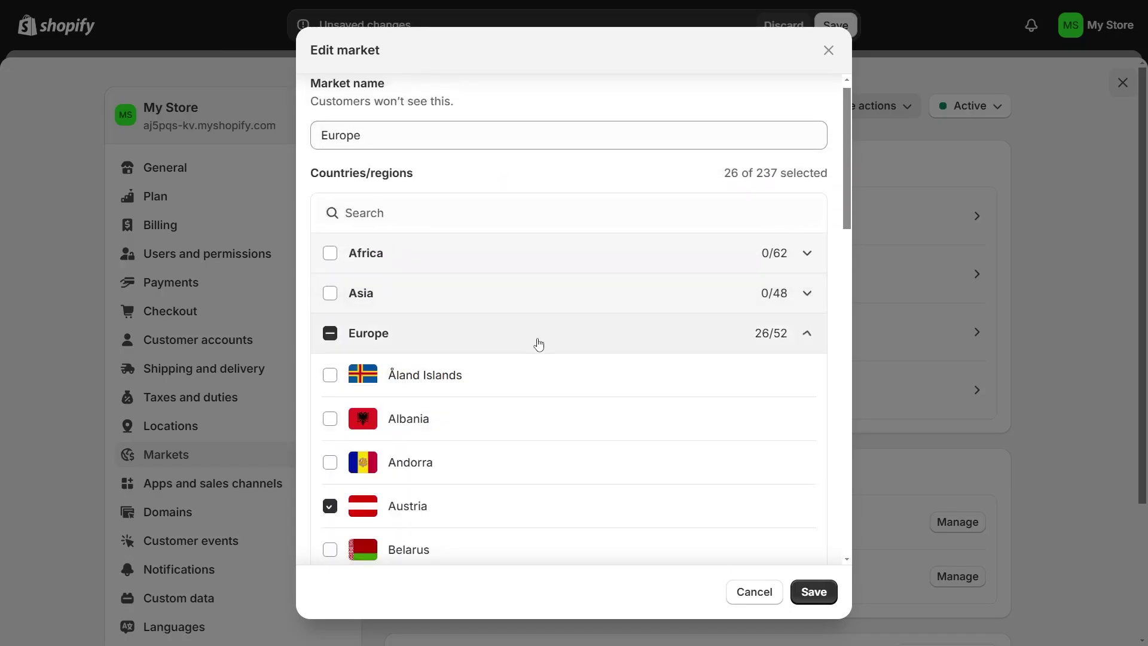
pyautogui.scroll(-15, 560, 446)
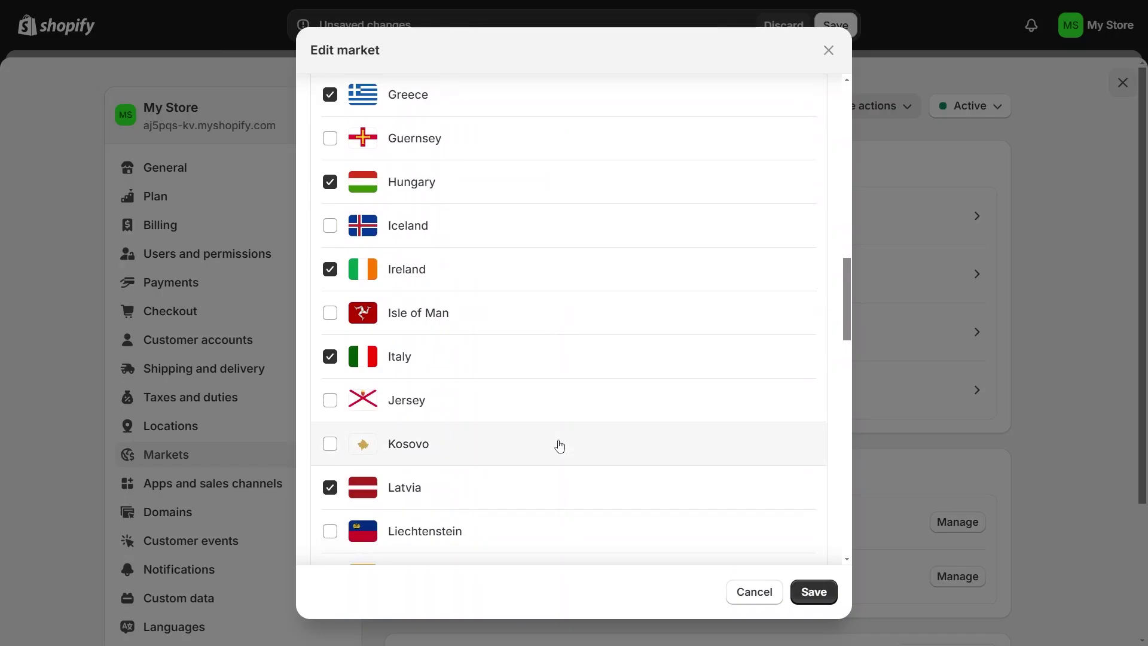
pyautogui.scroll(-5, 580, 412)
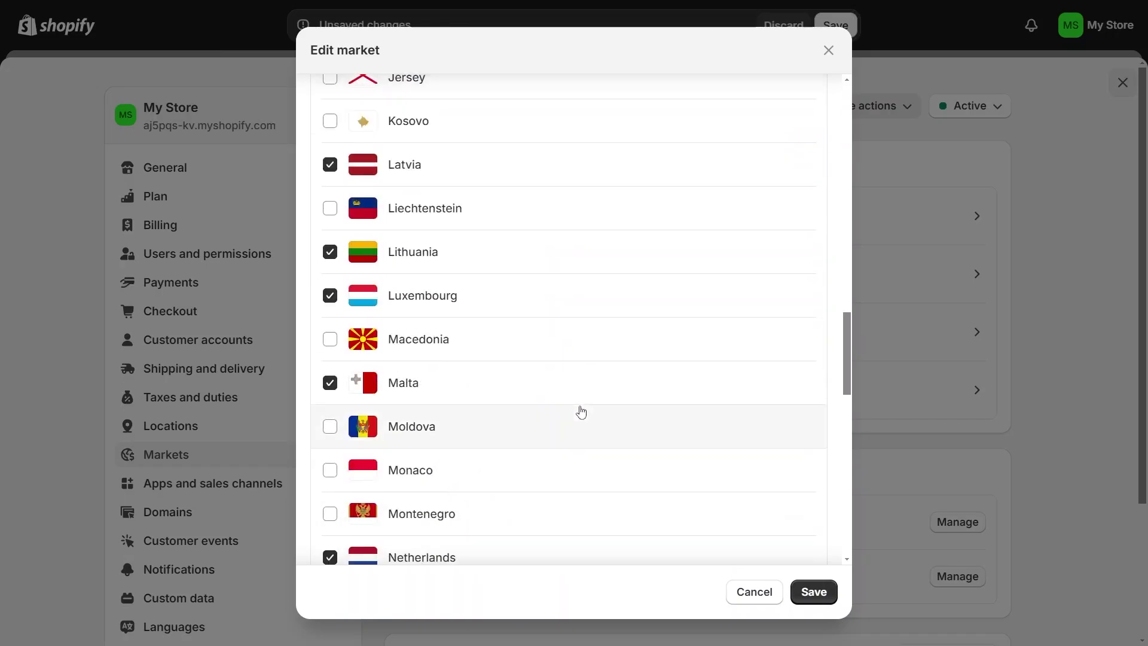
pyautogui.scroll(20, 580, 413)
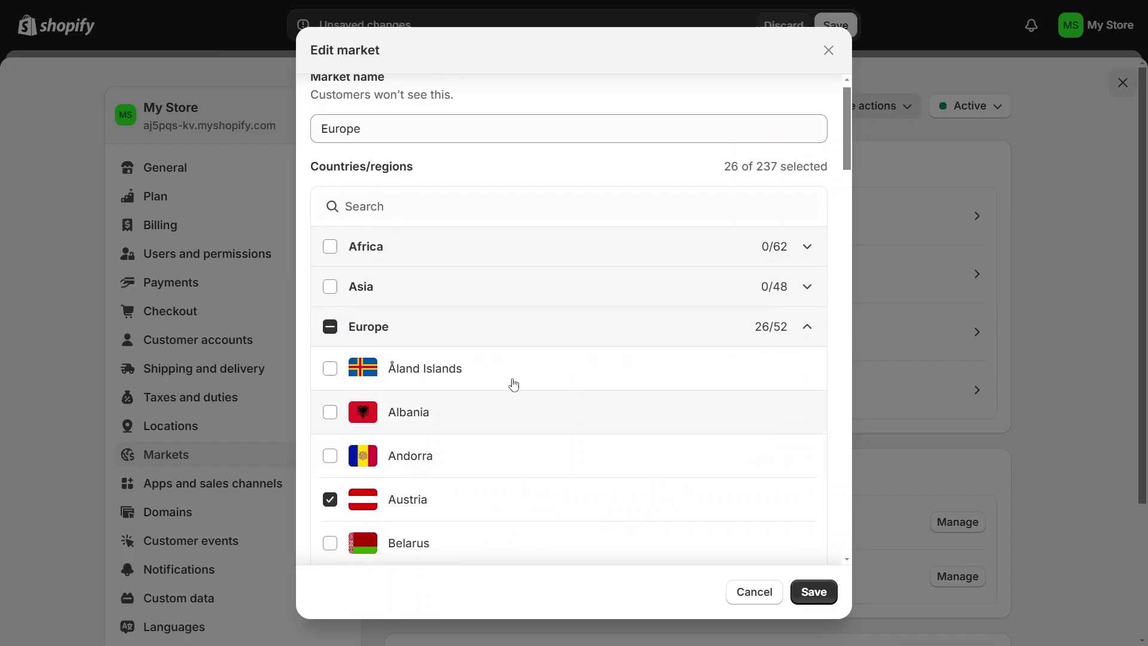
pyautogui.scroll(-12, 543, 448)
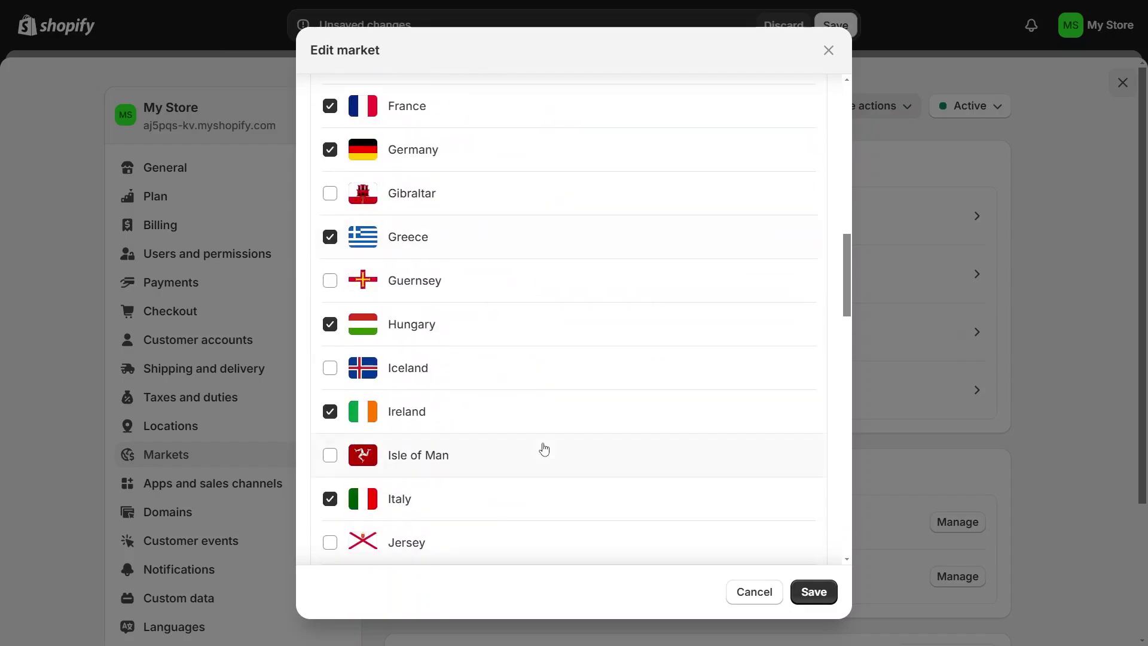
pyautogui.click(818, 591)
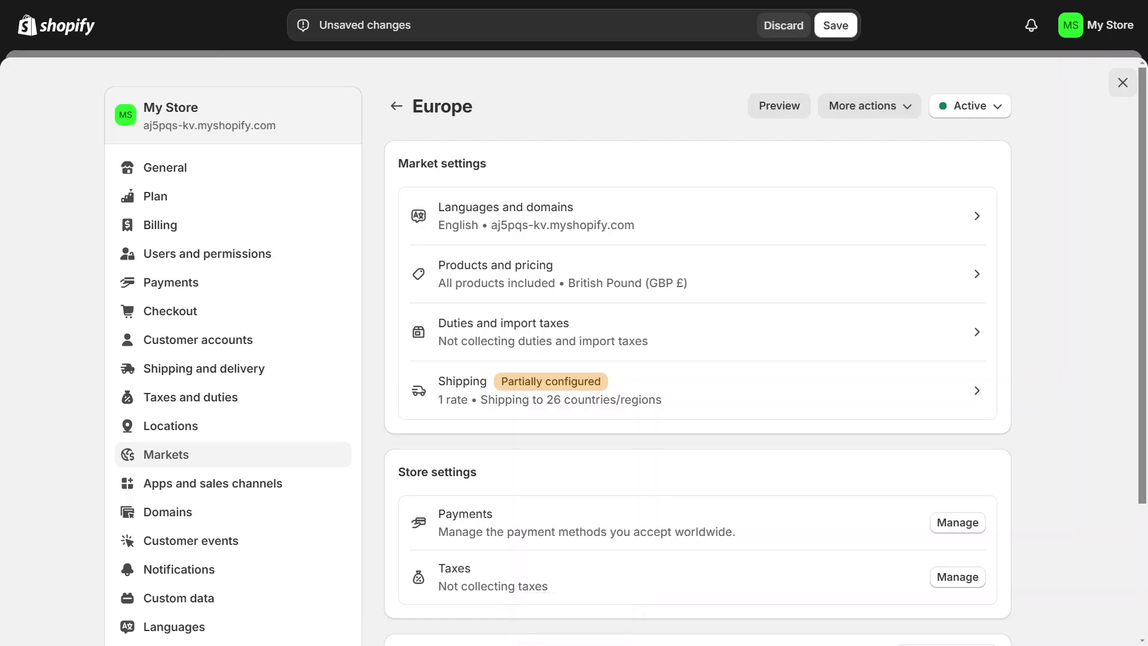
# Look through the Europe market's shipping rates by country, including the details for Lithuania, and return to the market's settings.
pyautogui.scroll(-3, 712, 395)
pyautogui.scroll(3, 701, 403)
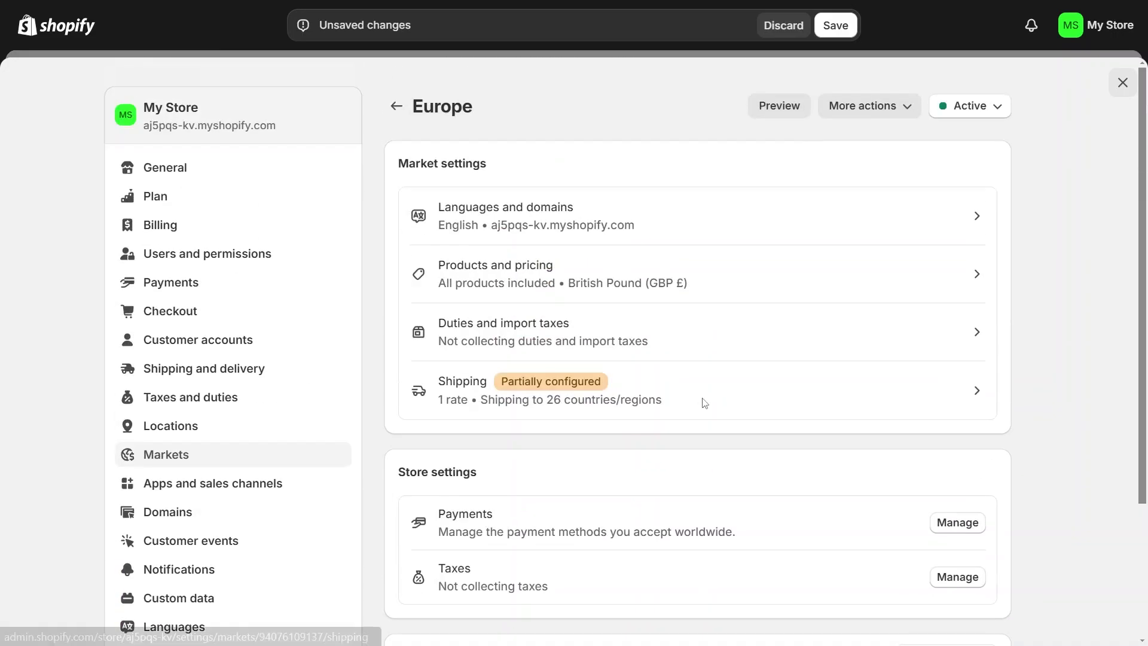
pyautogui.scroll(-2, 680, 392)
pyautogui.scroll(1, 658, 359)
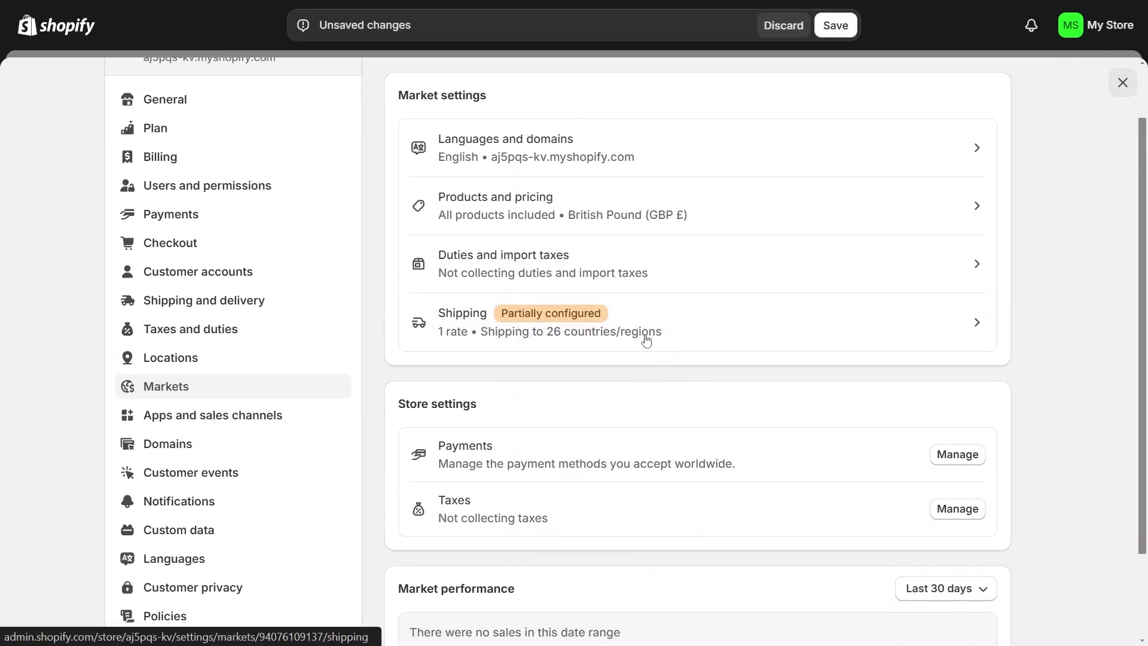
pyautogui.click(638, 324)
pyautogui.scroll(-10, 637, 325)
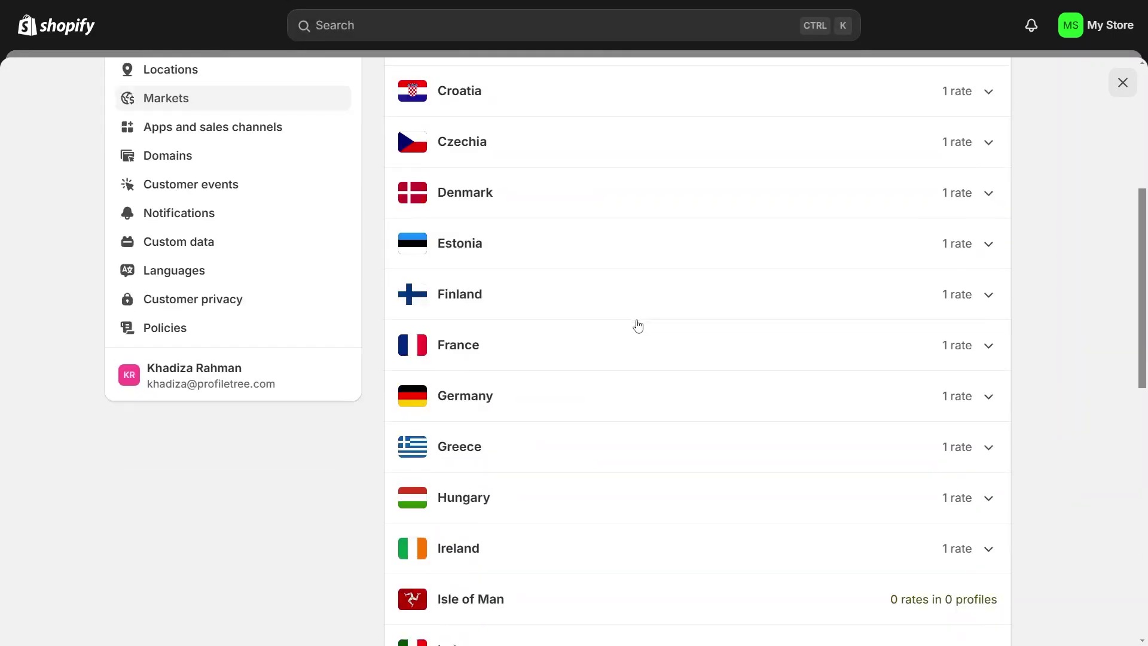
pyautogui.scroll(-8, 736, 520)
pyautogui.scroll(6, 735, 521)
pyautogui.click(707, 425)
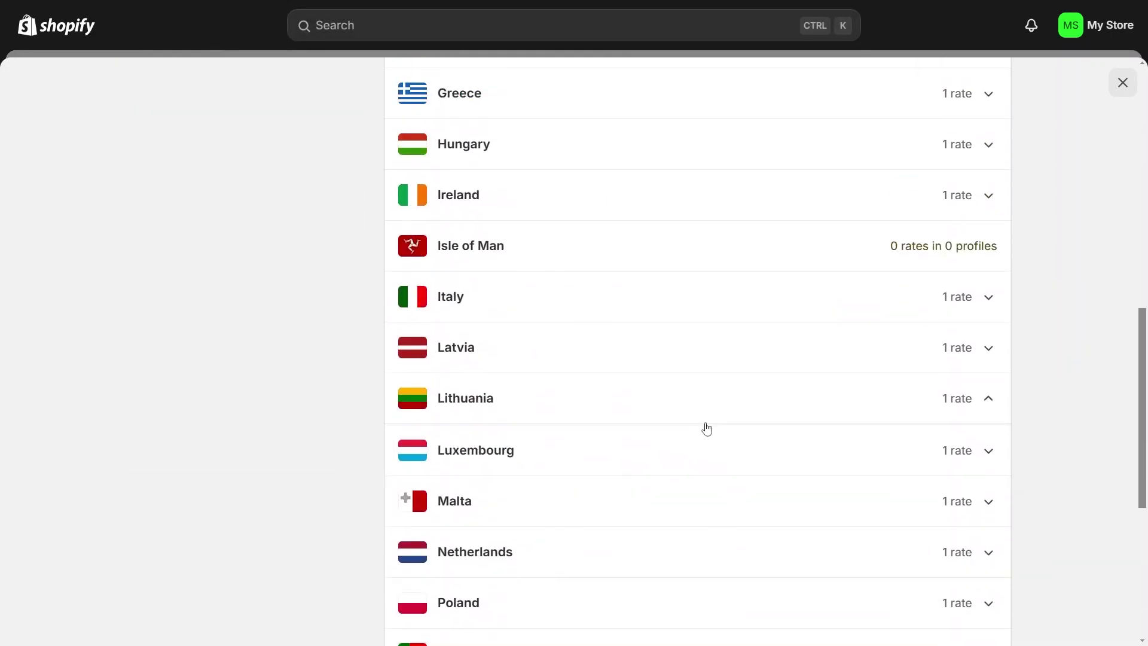
pyautogui.scroll(-3, 708, 428)
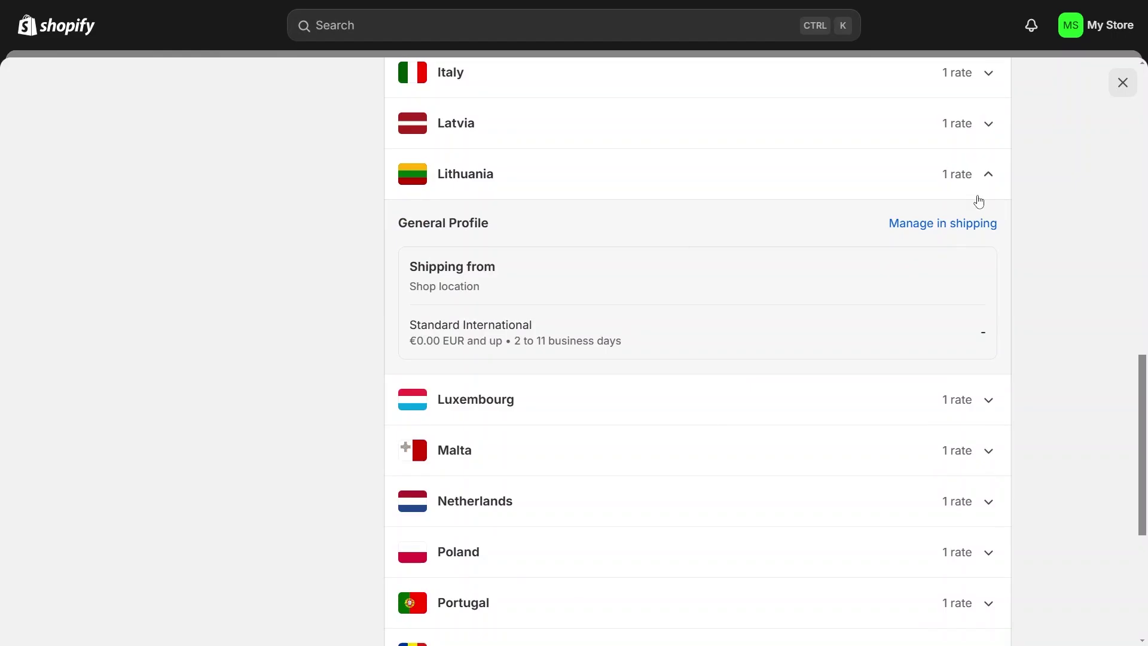
pyautogui.scroll(12, 907, 239)
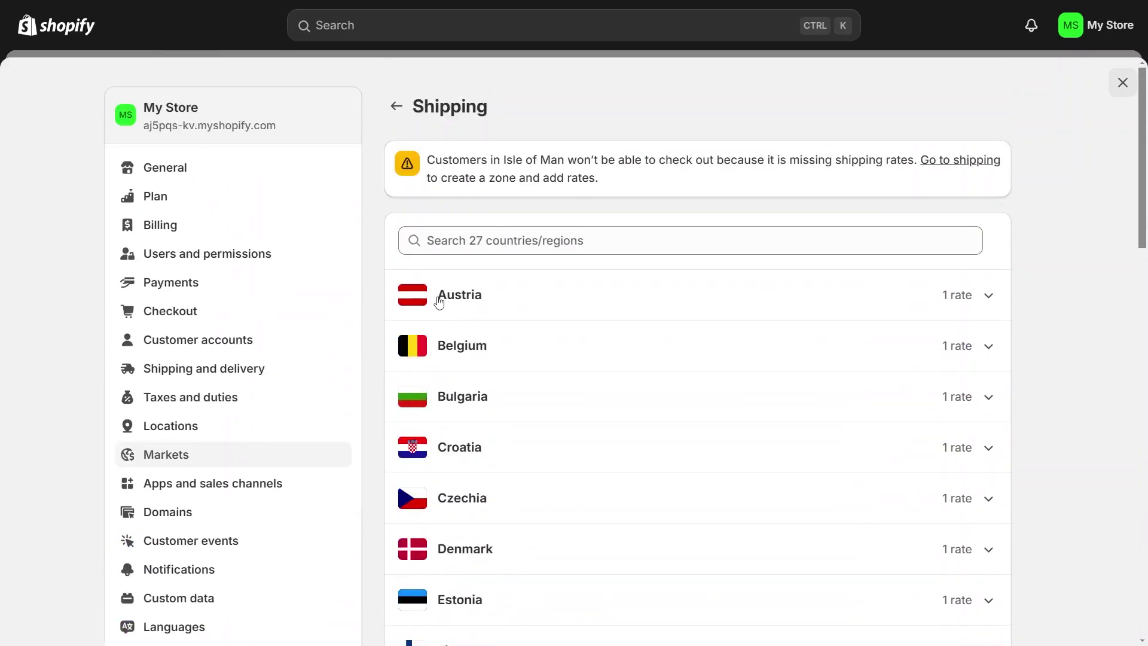
pyautogui.click(394, 111)
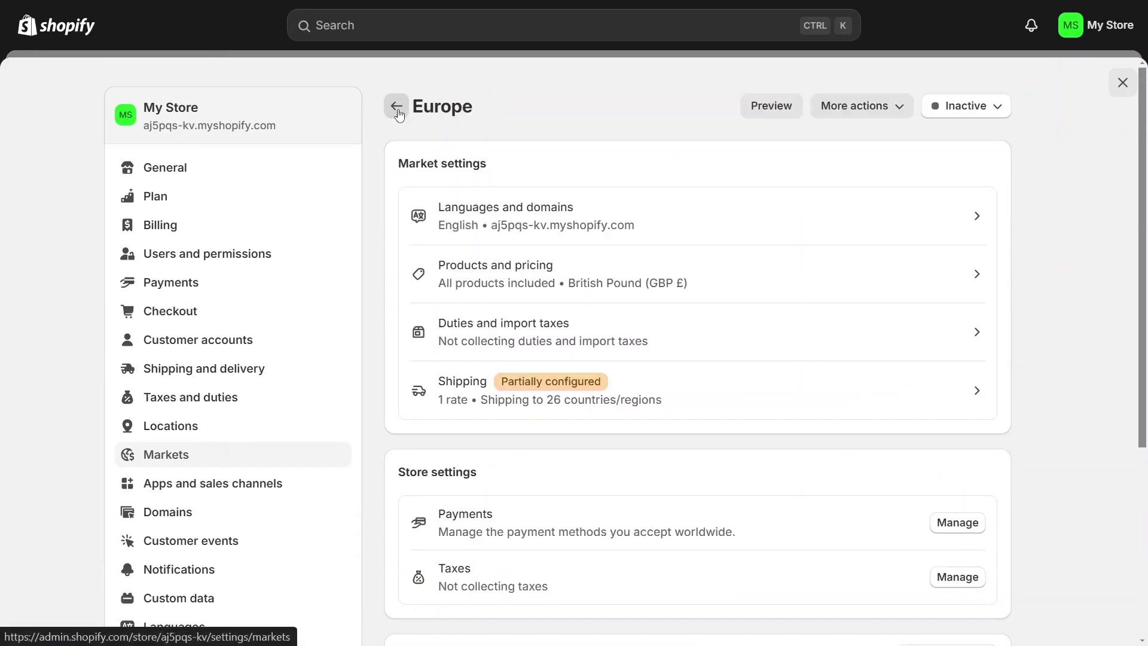
# Check the Europe market's status options without changing them and return to the Markets overview.
pyautogui.click(861, 106)
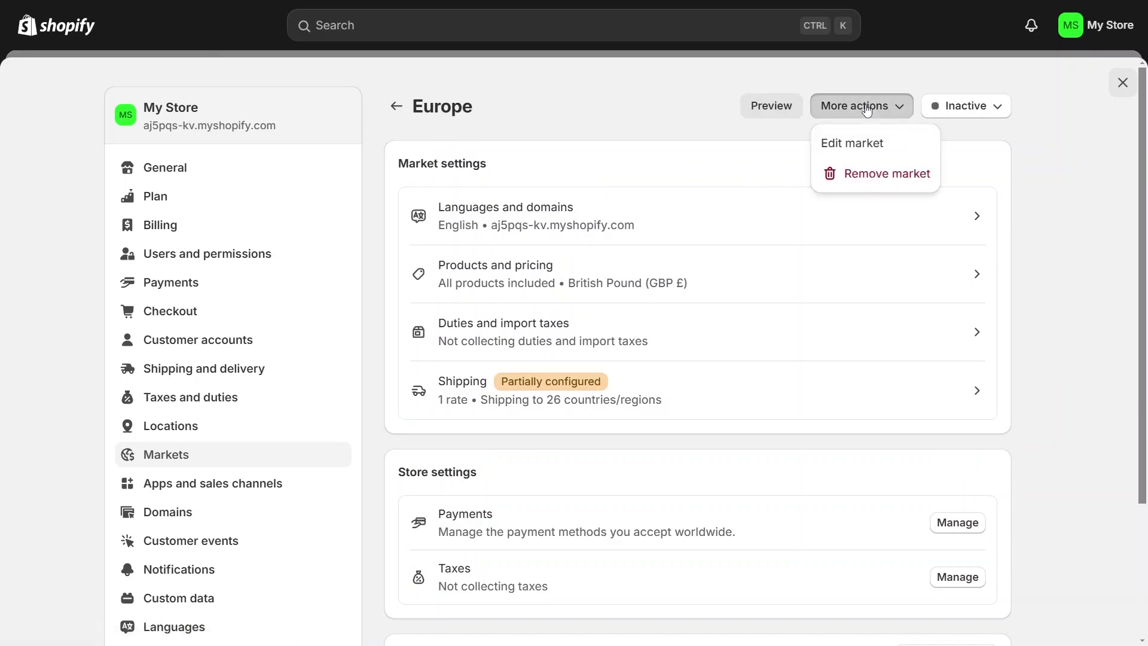
pyautogui.click(951, 128)
pyautogui.click(939, 116)
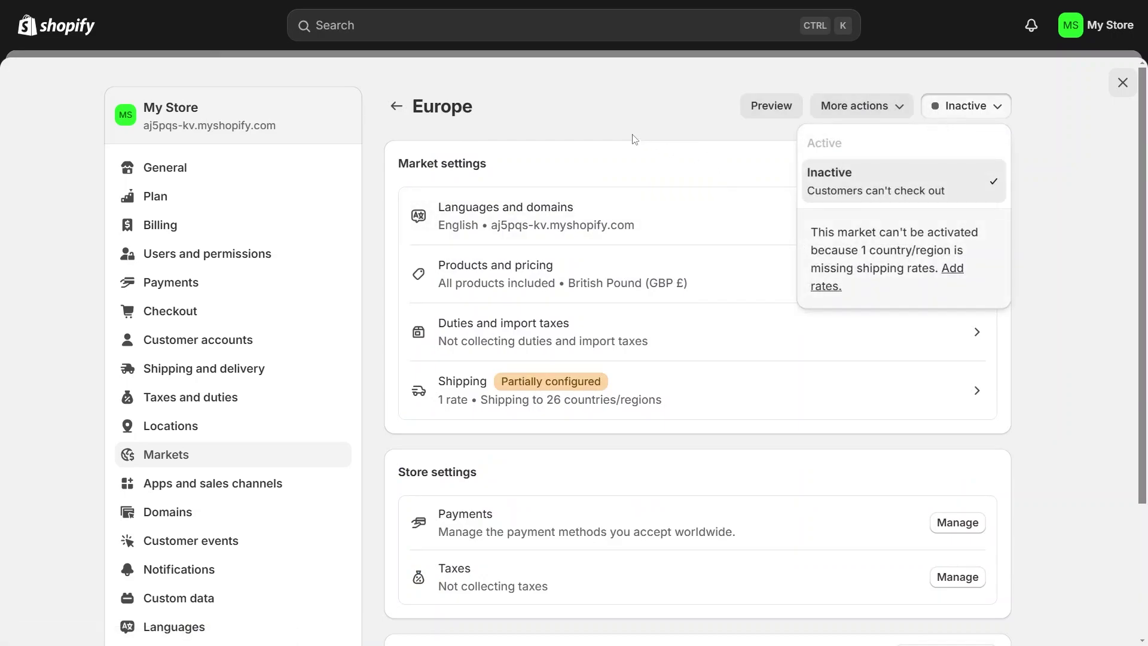
pyautogui.click(568, 112)
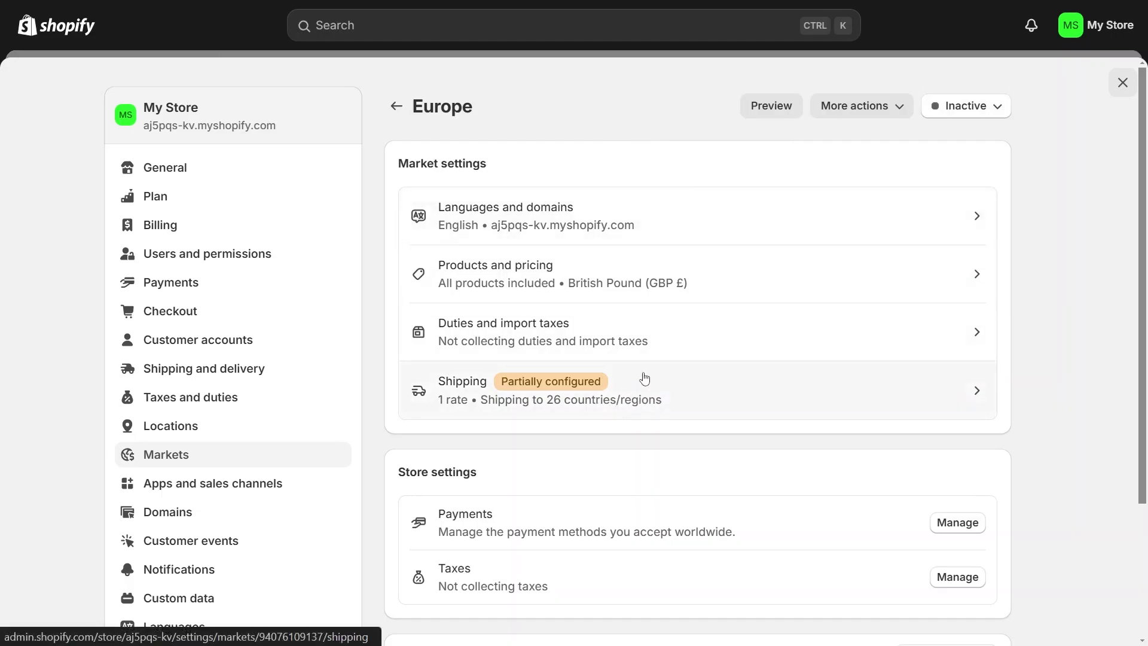
pyautogui.click(397, 106)
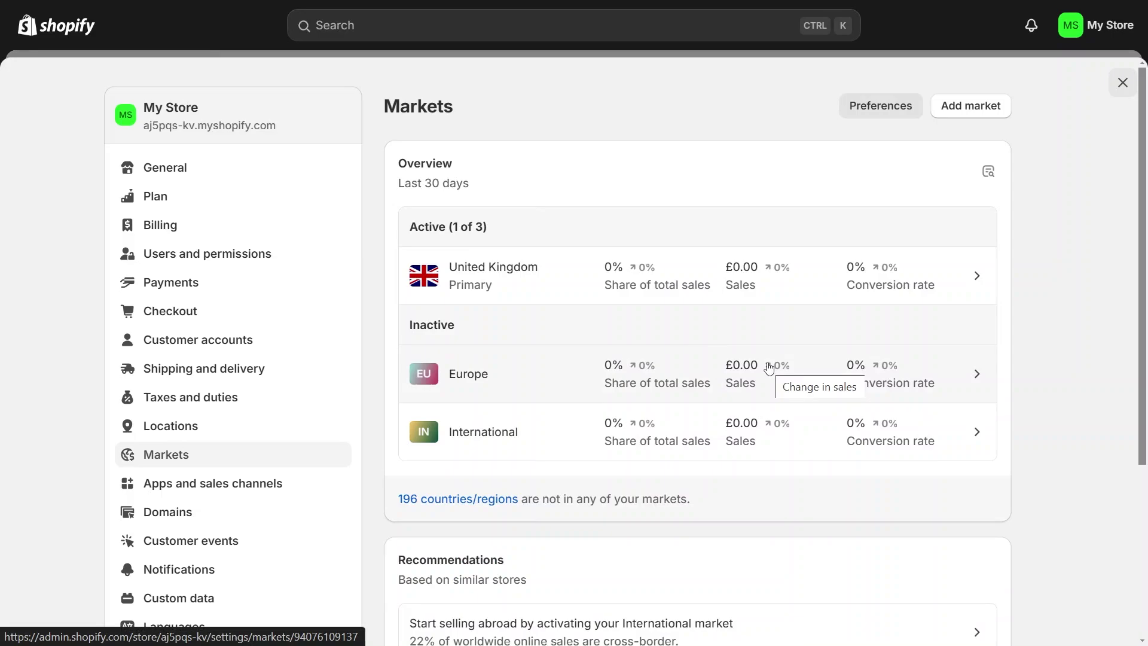
pyautogui.scroll(-1, 769, 367)
pyautogui.scroll(1, 717, 356)
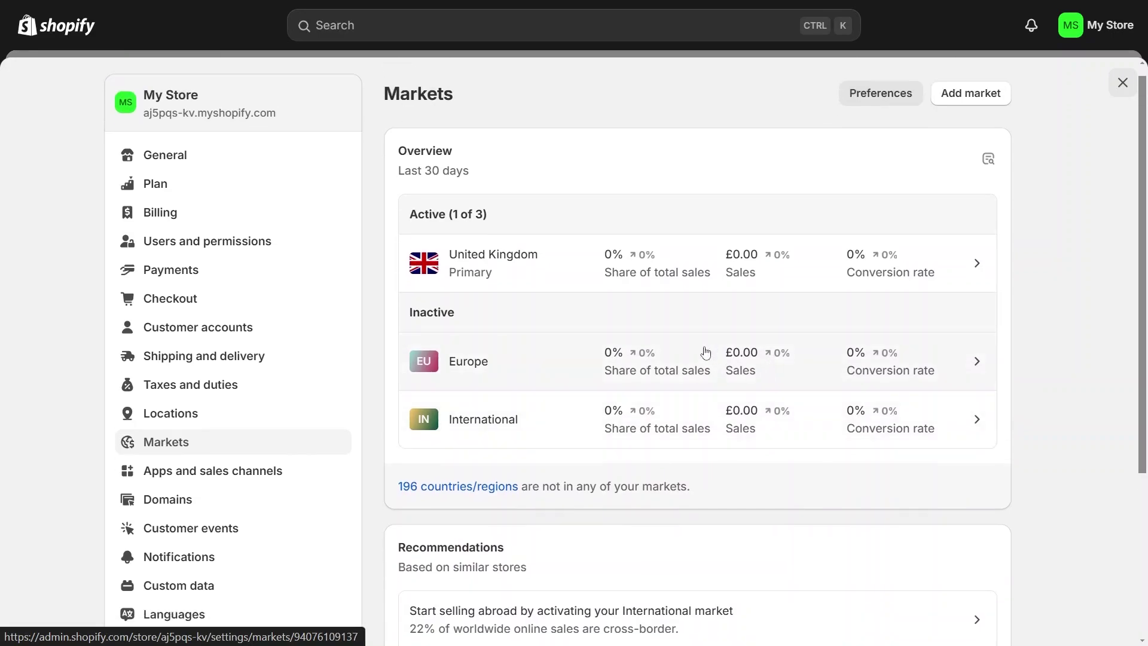
# Open the Europe market's shipping settings and go to the general shipping profile from Czechia's rate details.
pyautogui.click(706, 352)
pyautogui.scroll(-1, 651, 356)
pyautogui.click(651, 355)
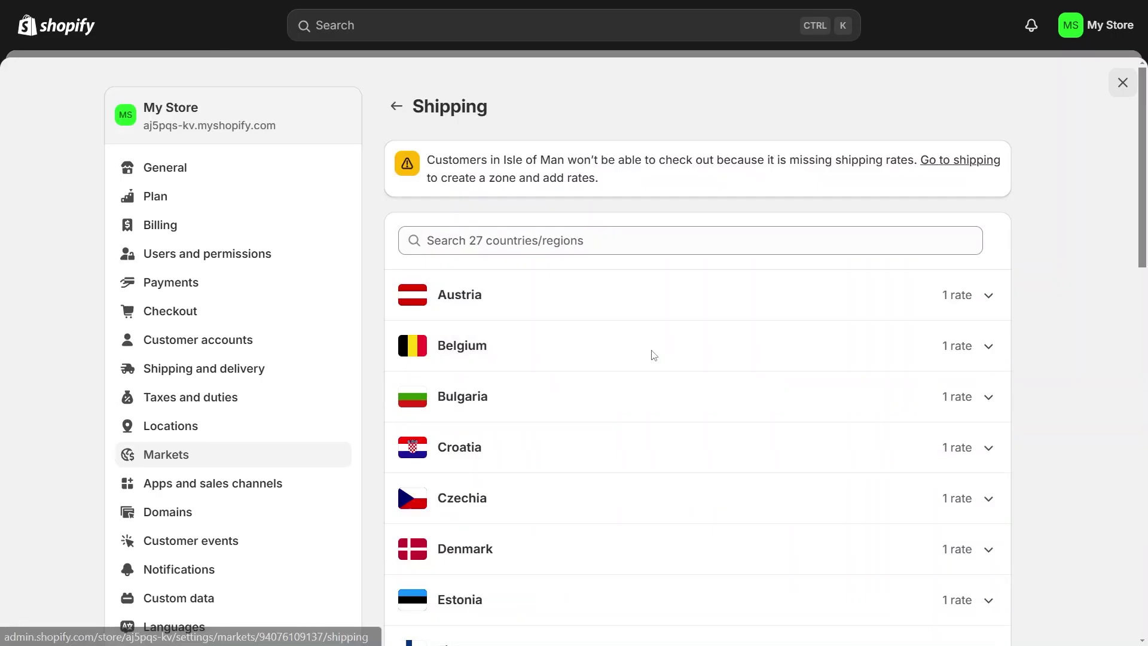
pyautogui.scroll(-4, 653, 356)
pyautogui.click(987, 342)
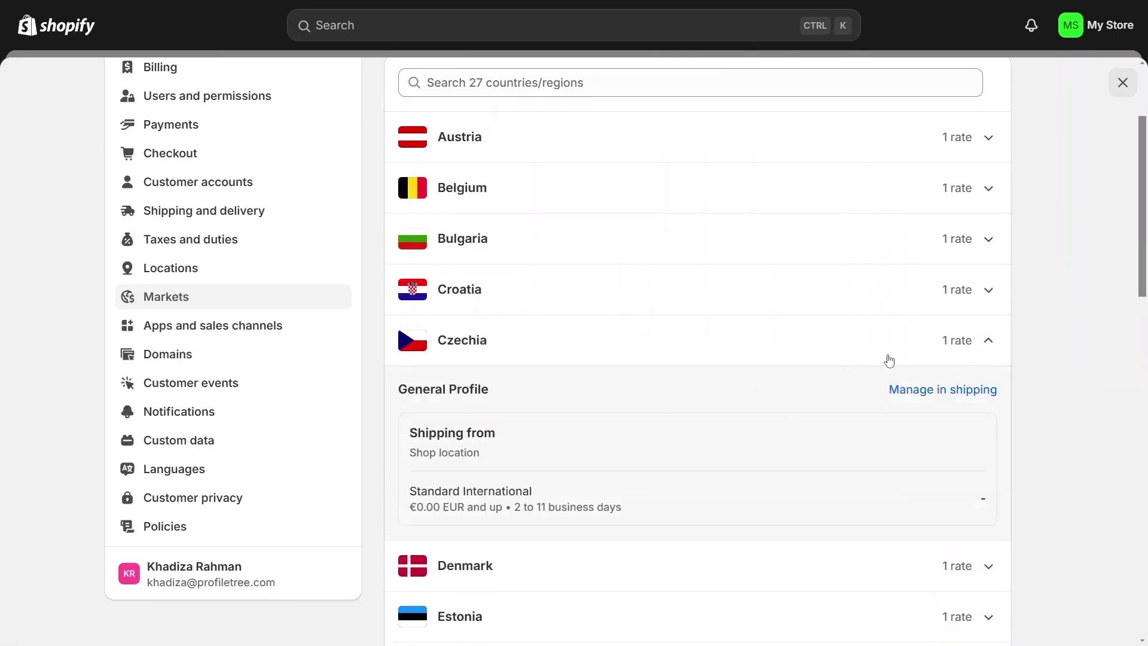
pyautogui.click(936, 390)
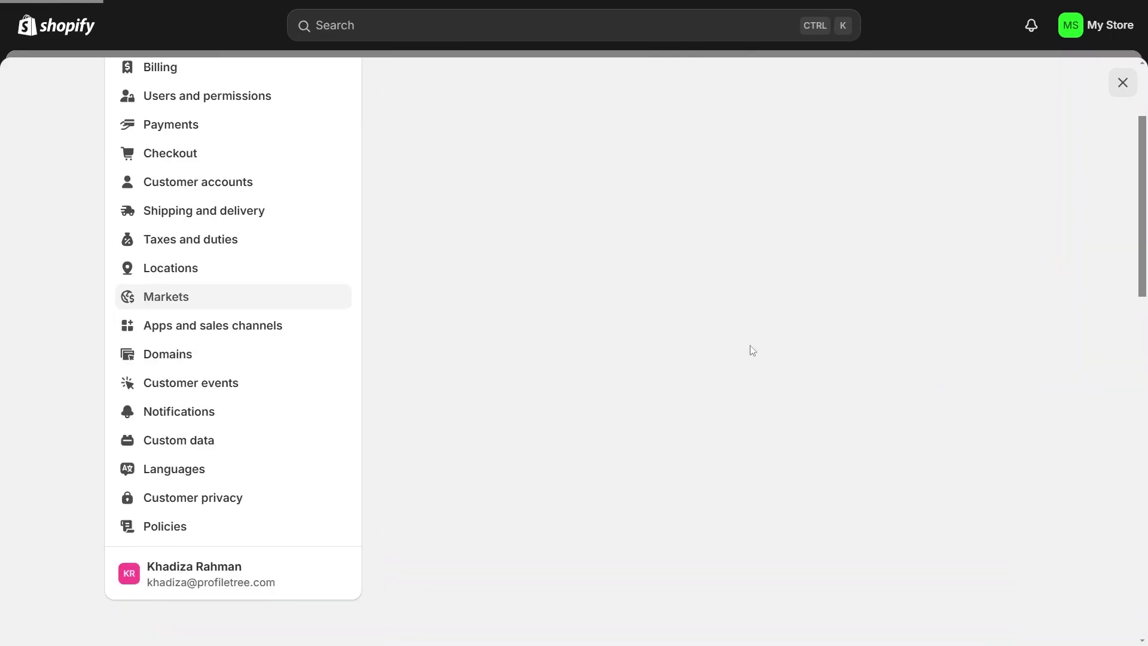
# Look through the general shipping profile's zones and check the form for a new shipping zone without creating one.
pyautogui.scroll(-3, 549, 366)
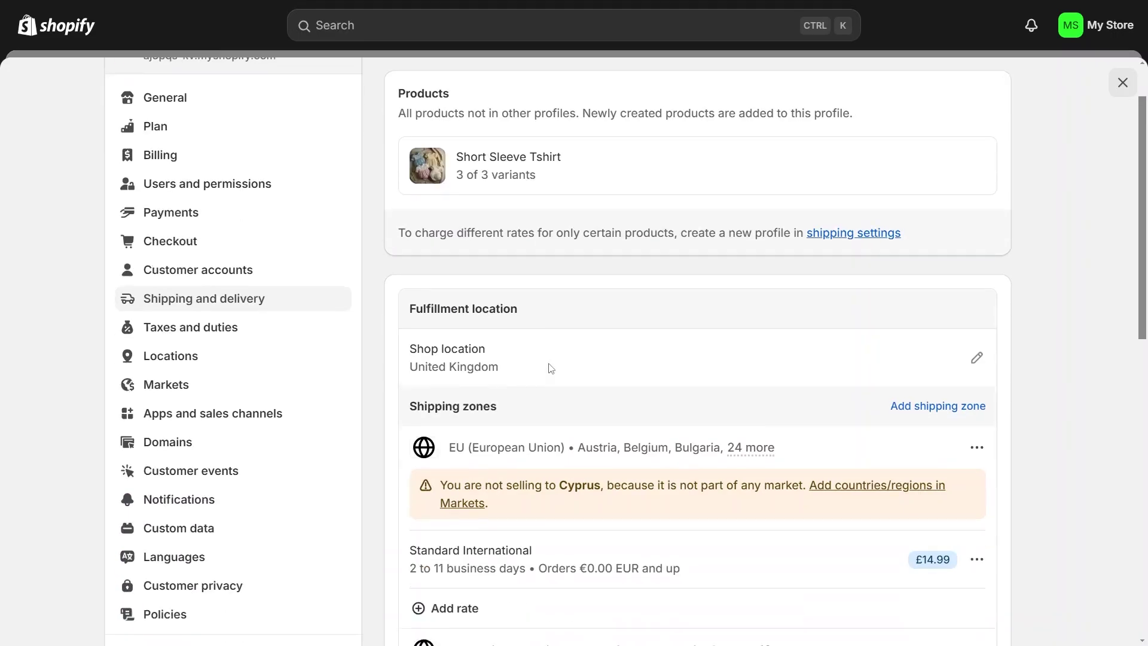
pyautogui.scroll(-2, 550, 368)
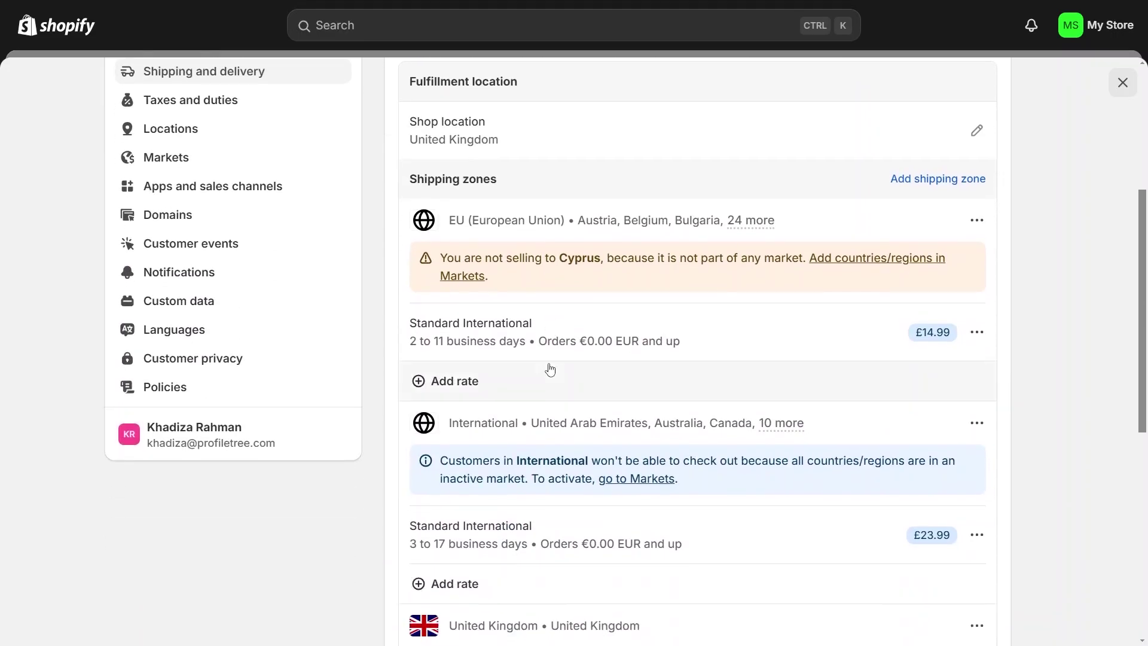
pyautogui.scroll(-1, 547, 318)
pyautogui.scroll(1, 547, 318)
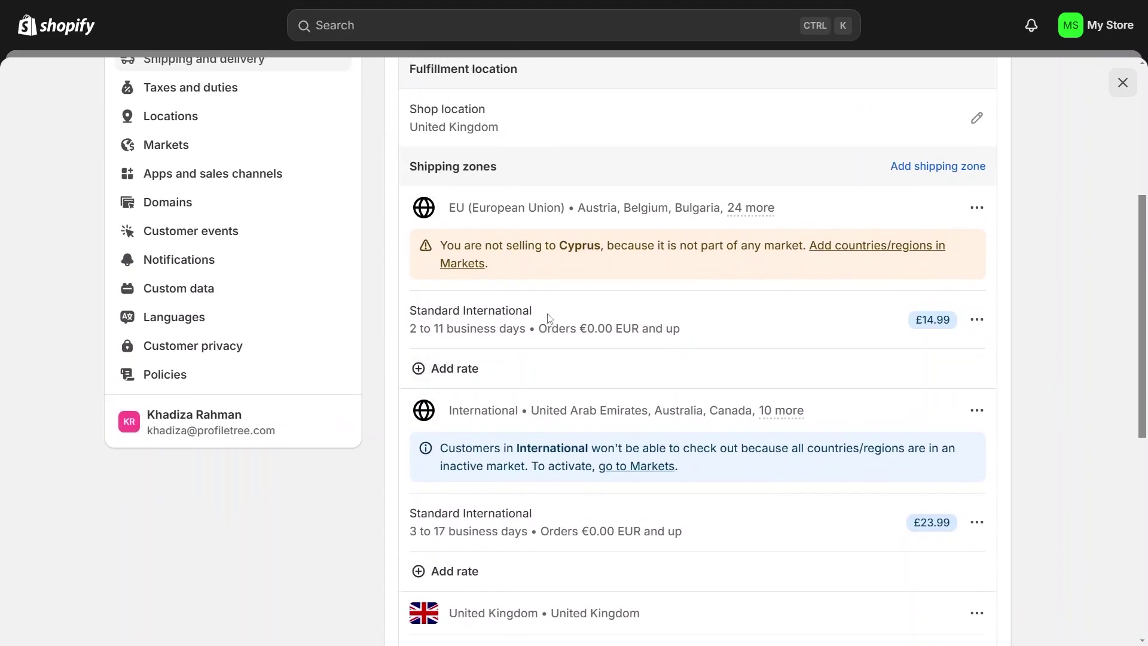
pyautogui.click(902, 168)
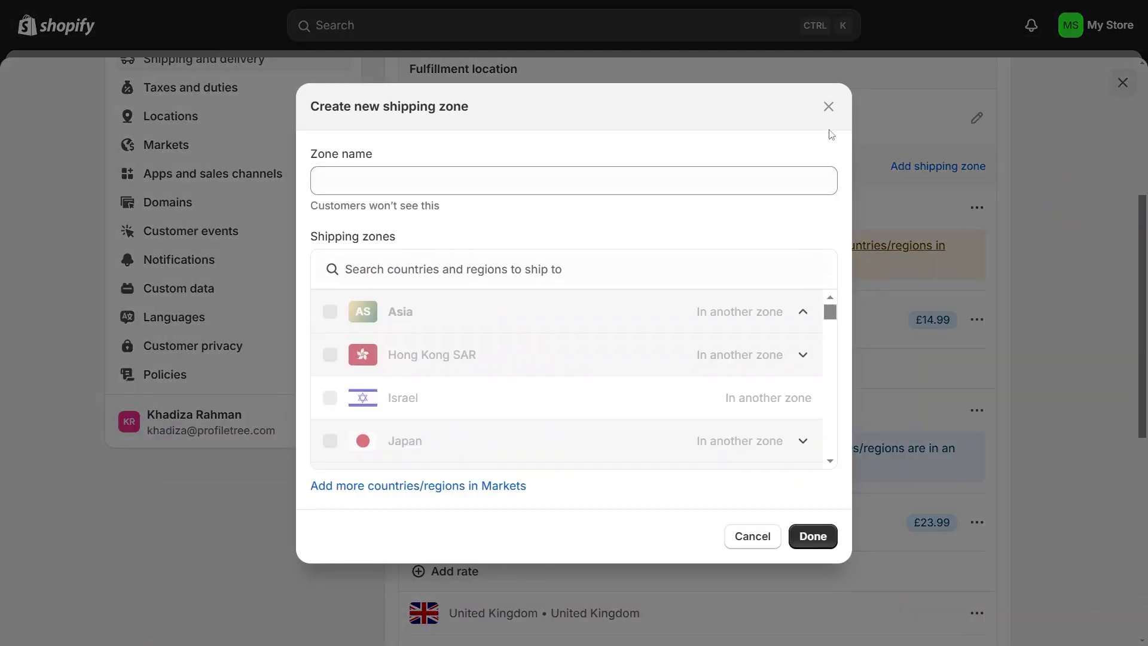
pyautogui.rightClick(832, 109)
pyautogui.press('Escape')
pyautogui.press('Escape')
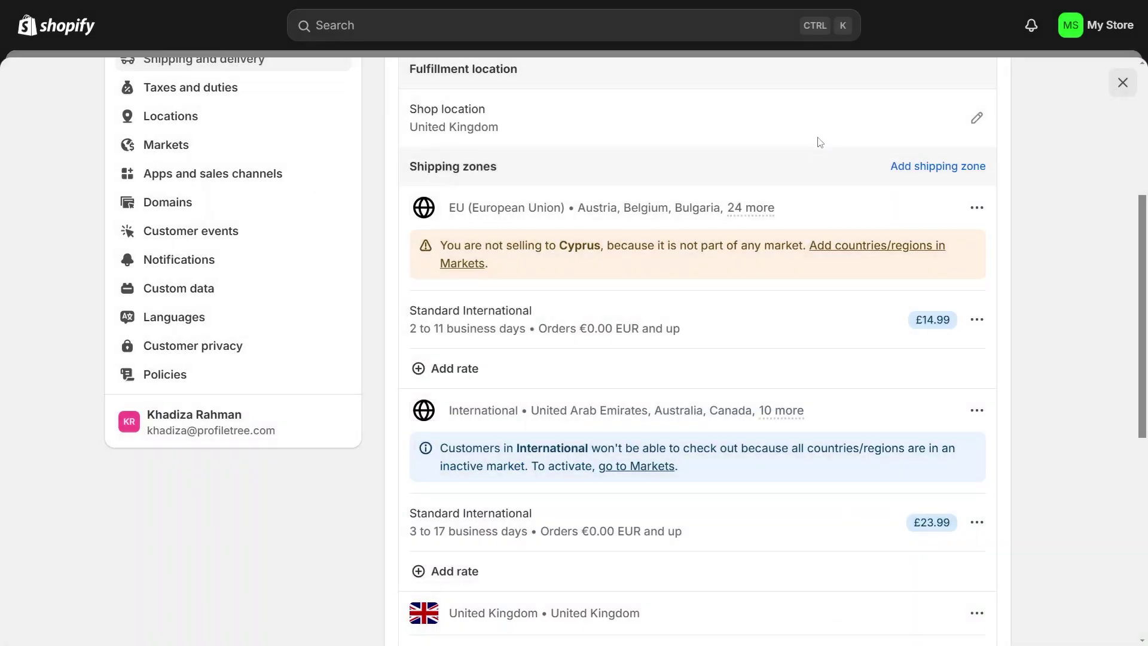
# Review the rates of the EU, International and United Kingdom shipping zones and go to the Markets overview.
pyautogui.scroll(-2, 927, 411)
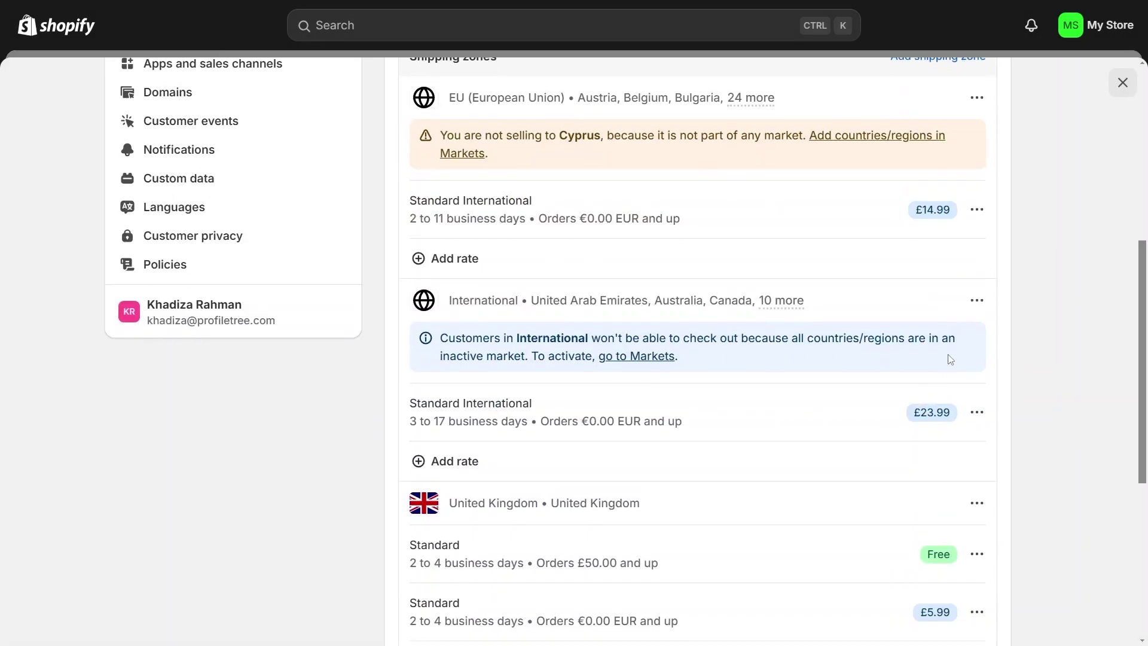
pyautogui.scroll(-7, 753, 469)
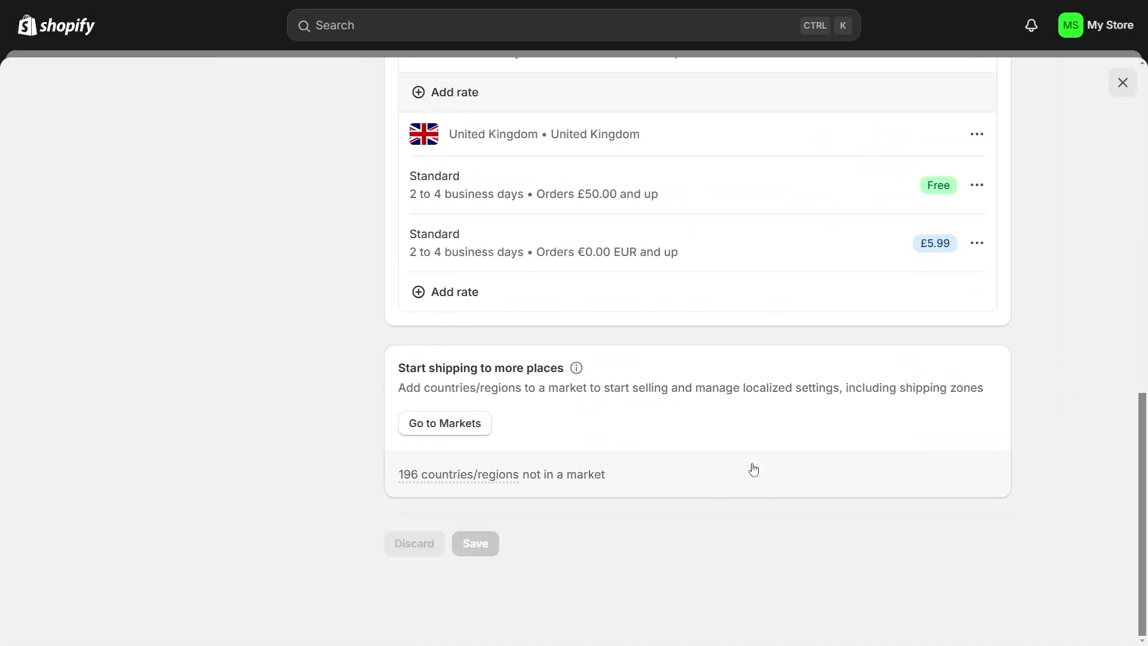
pyautogui.scroll(5, 753, 470)
pyautogui.scroll(-3, 755, 468)
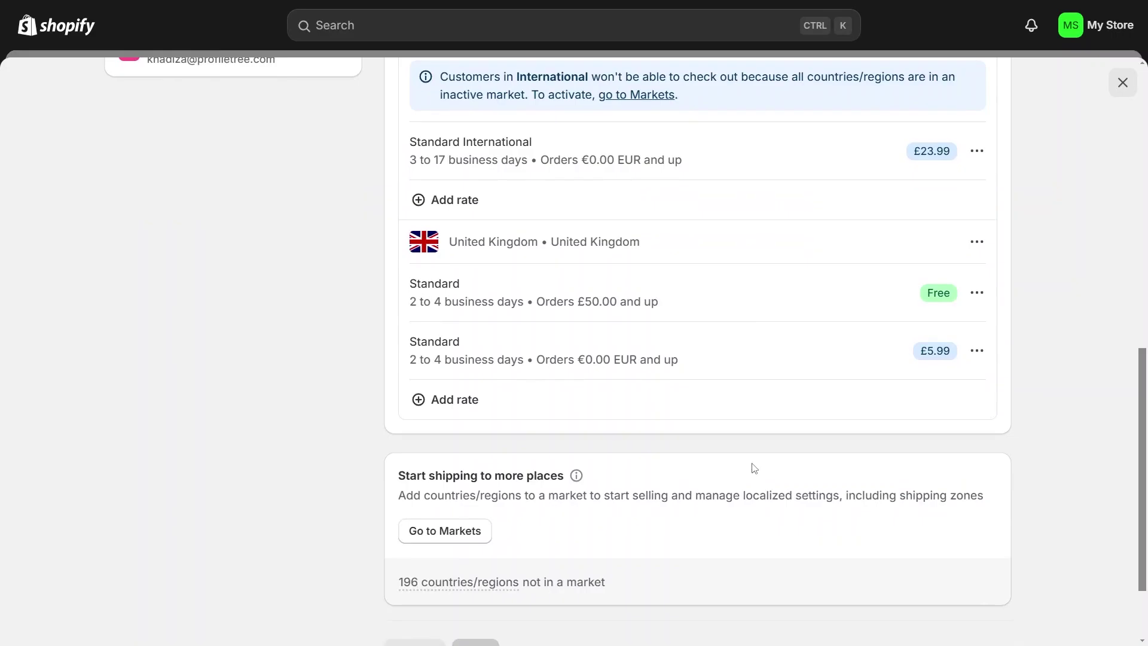
pyautogui.scroll(5, 754, 468)
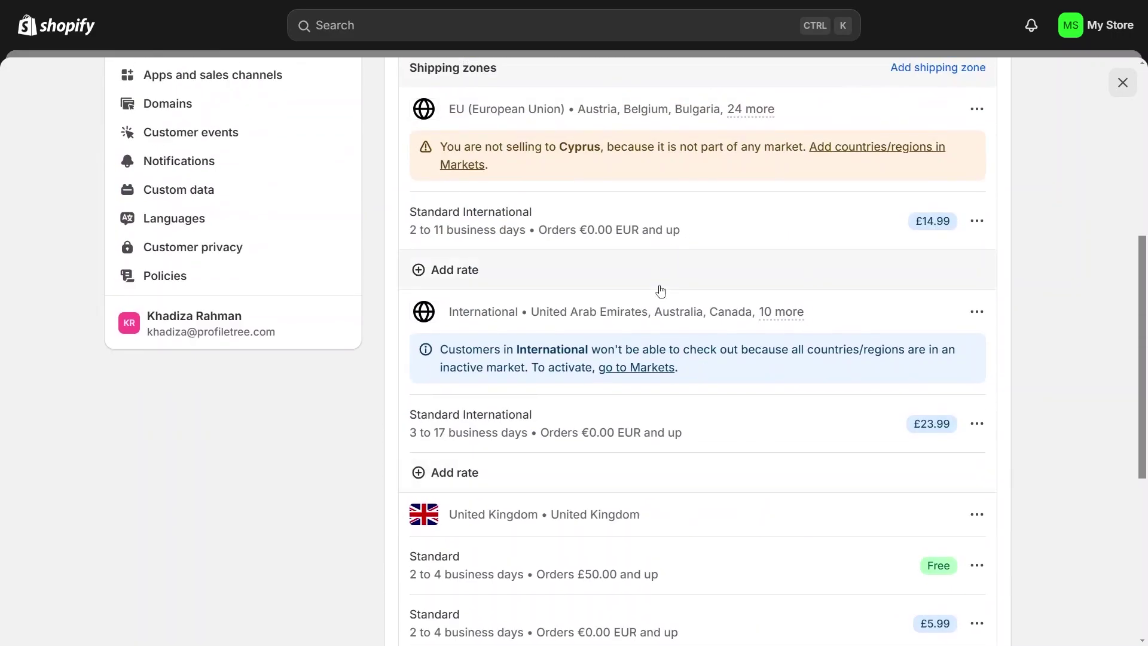
pyautogui.scroll(1, 660, 284)
pyautogui.click(464, 227)
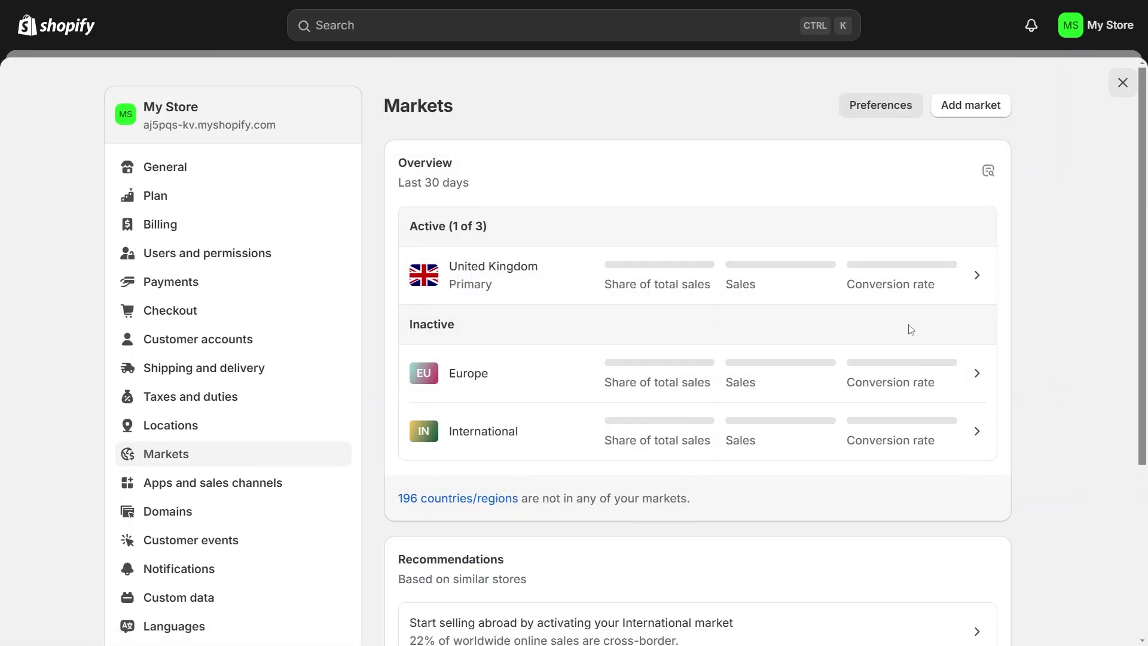
# Open the Europe market for editing, look through its list of countries and regions, and cancel the edit.
pyautogui.click(967, 380)
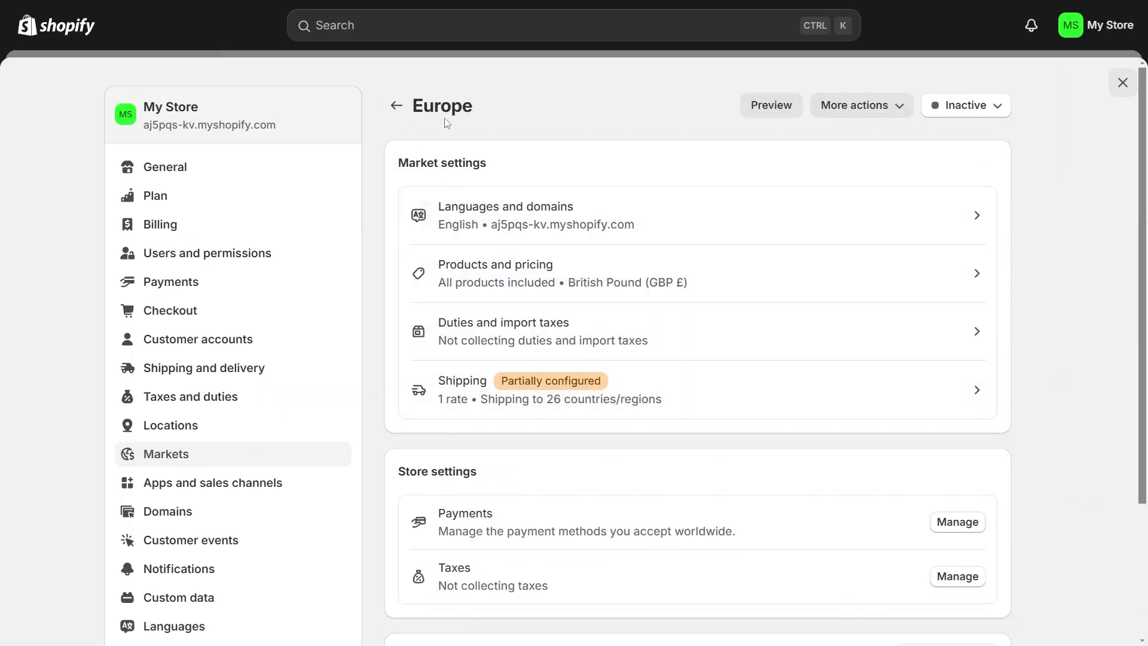
pyautogui.click(396, 105)
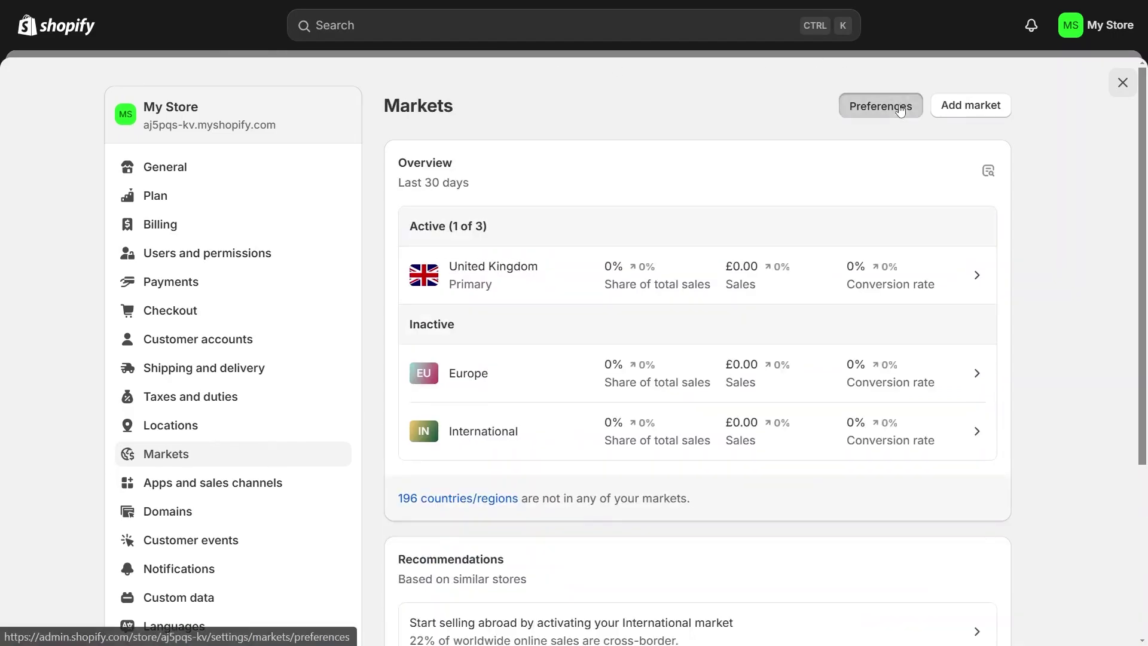
pyautogui.click(848, 361)
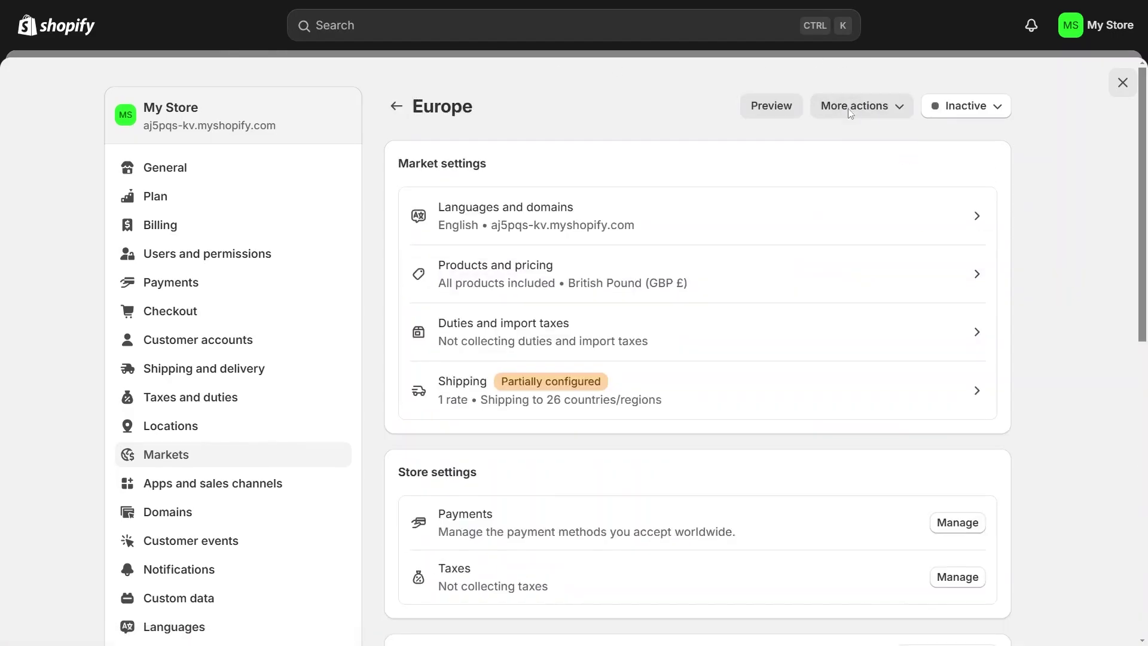
pyautogui.click(852, 109)
pyautogui.click(863, 145)
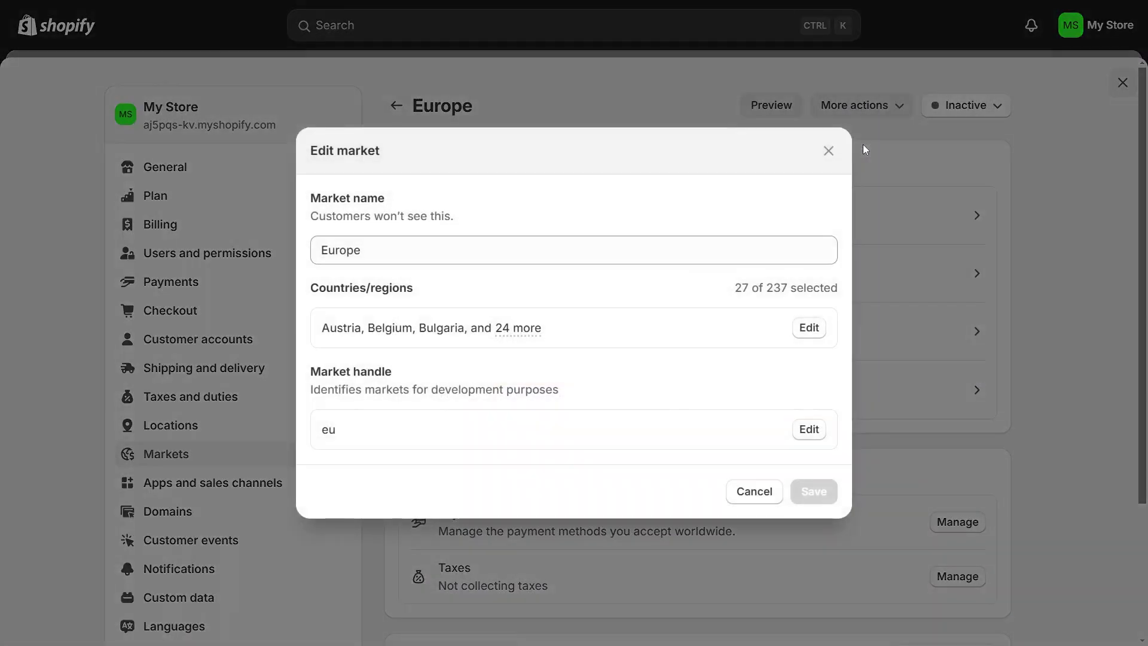
pyautogui.click(809, 328)
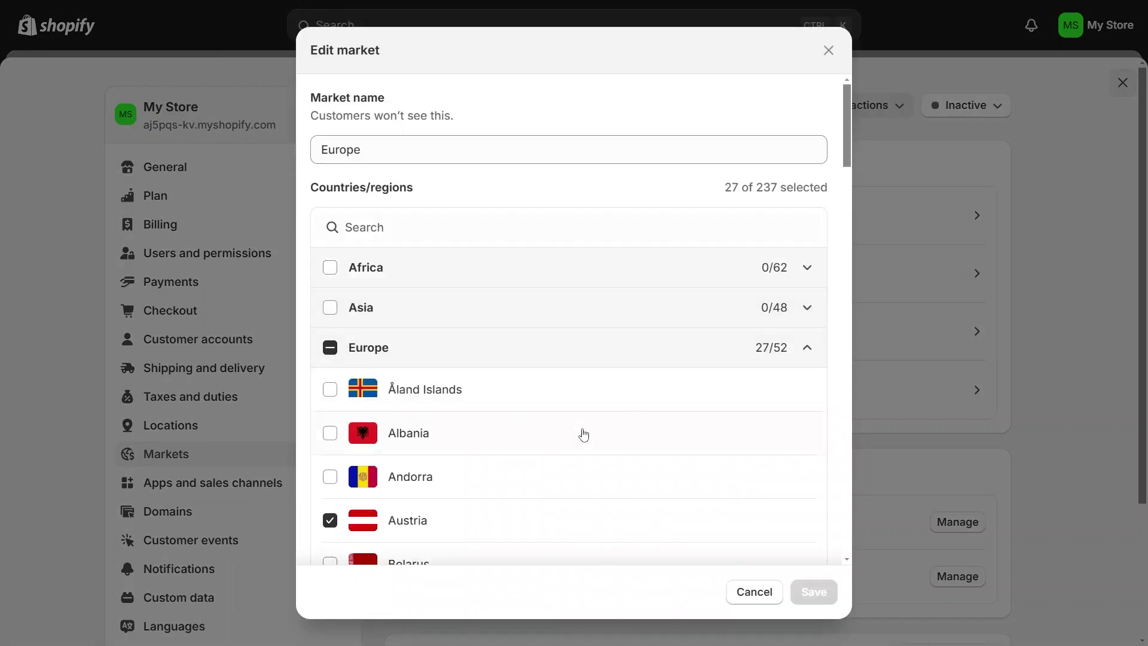
pyautogui.scroll(-6, 584, 433)
pyautogui.scroll(1, 584, 432)
pyautogui.scroll(5, 585, 433)
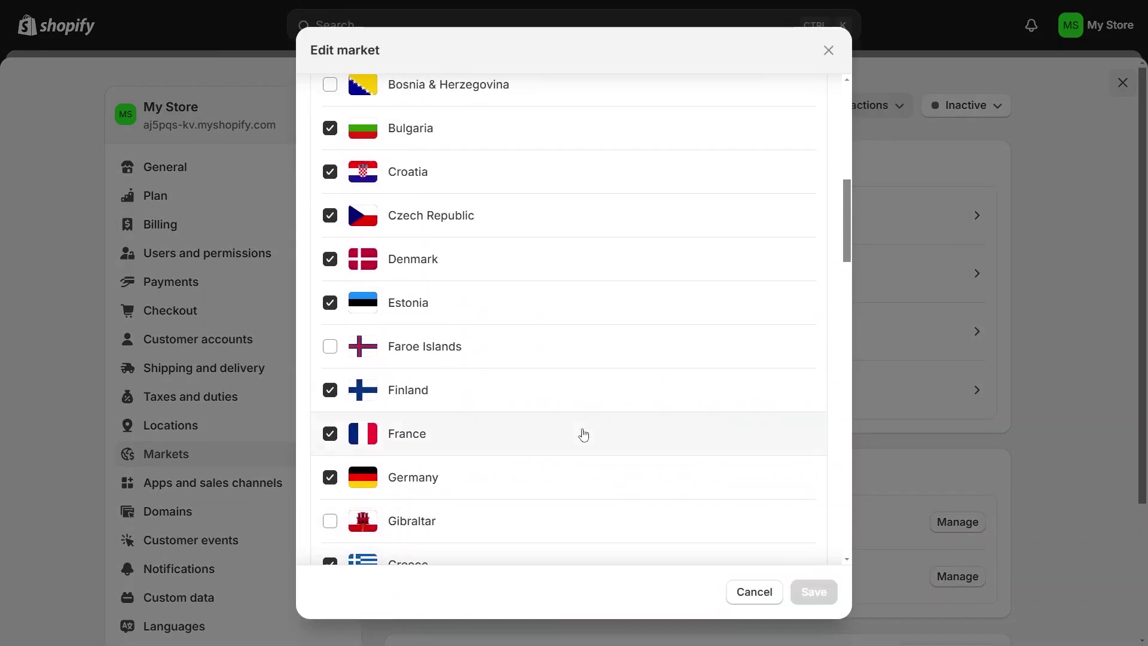
pyautogui.scroll(-9, 585, 434)
pyautogui.scroll(-15, 585, 435)
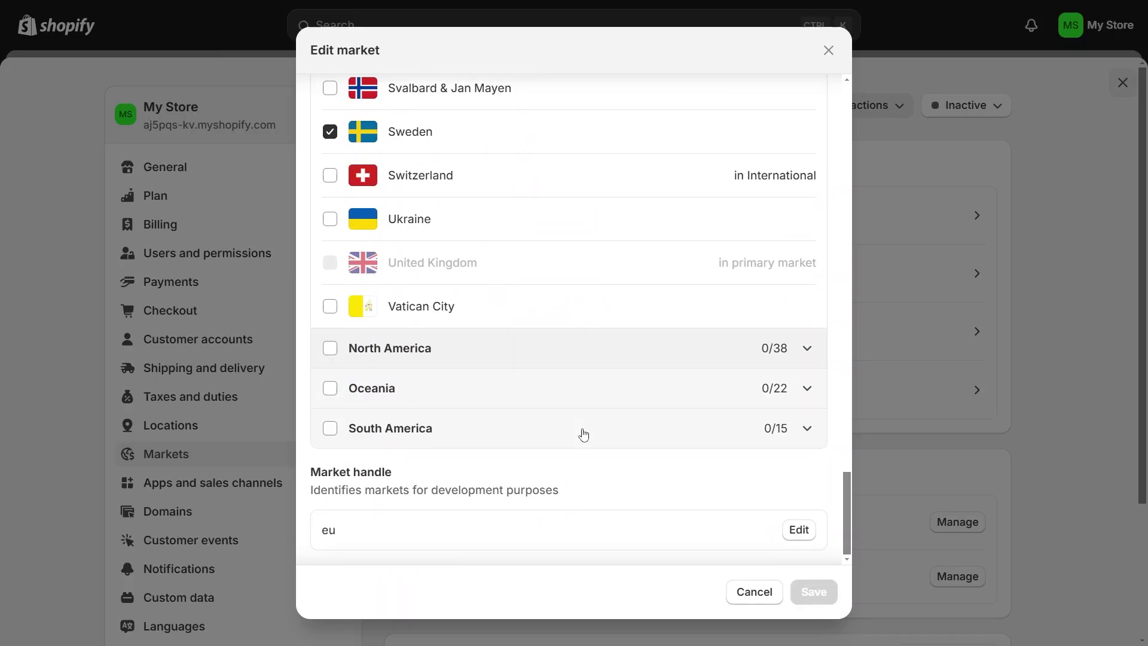
pyautogui.scroll(15, 584, 435)
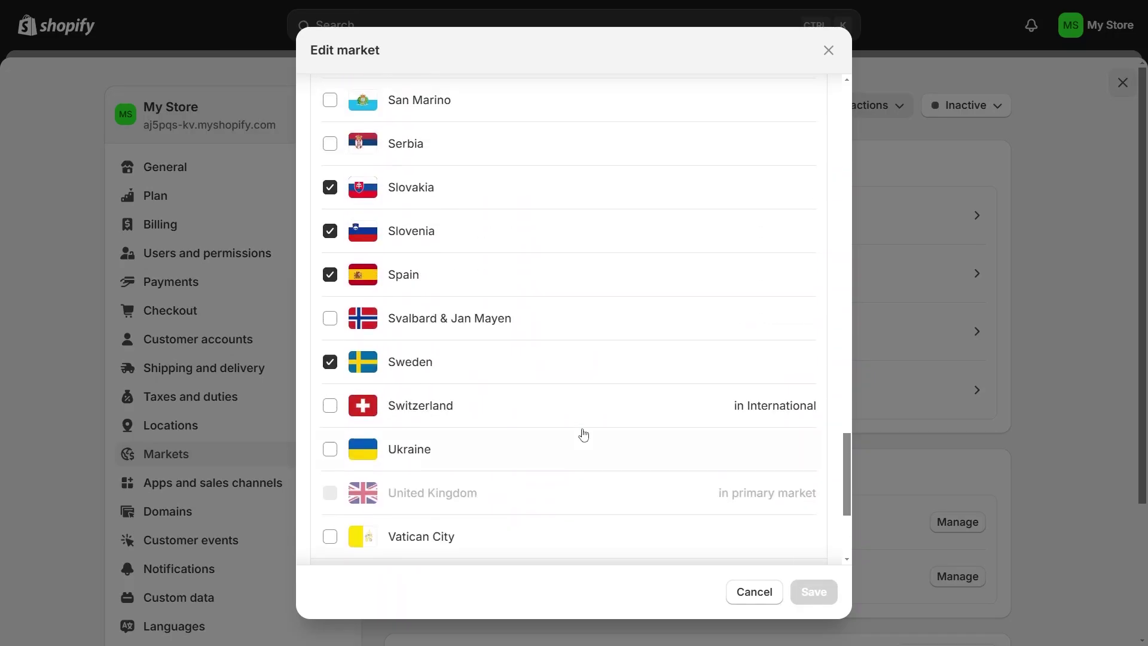
pyautogui.click(754, 592)
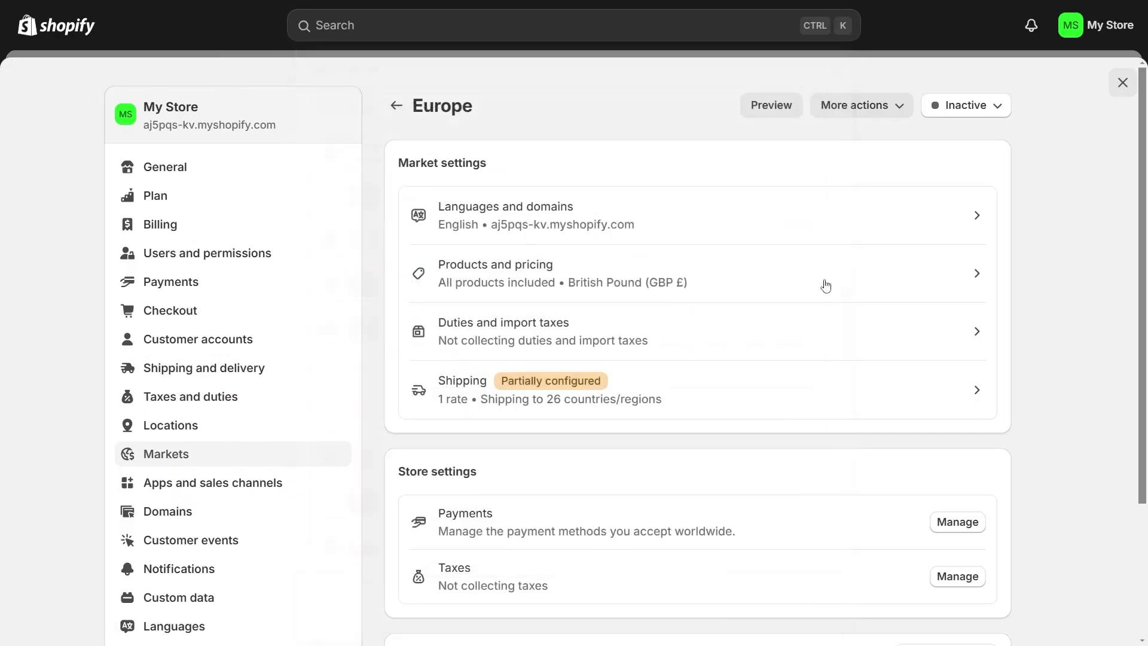
# Check the removal option for the Europe market without removing it.
pyautogui.click(839, 107)
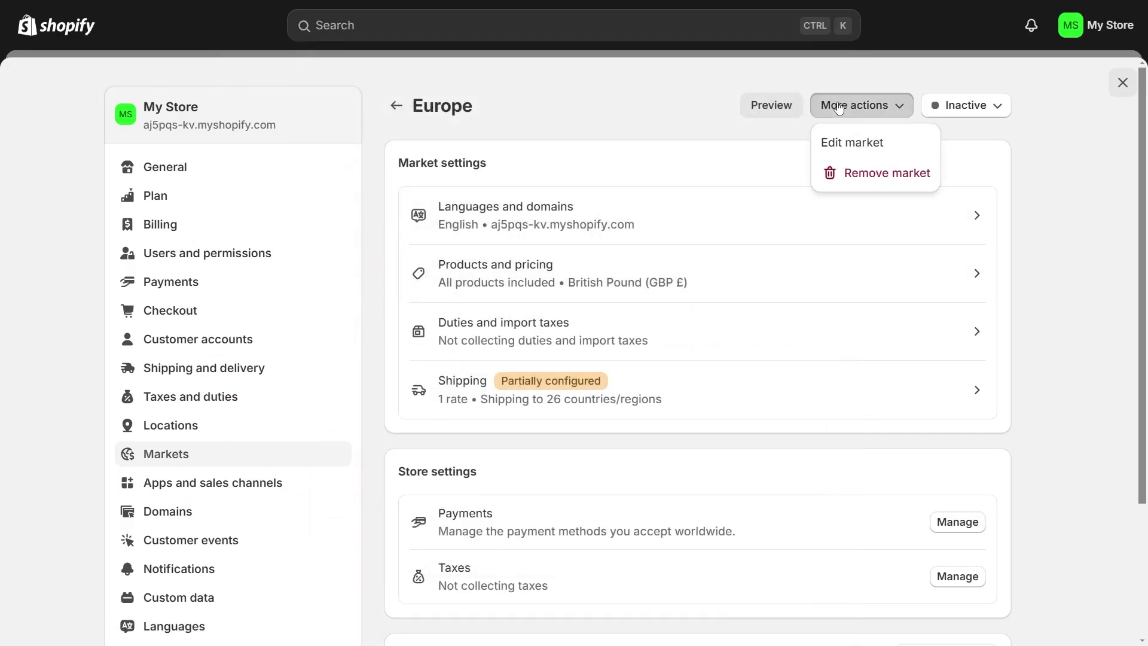
pyautogui.click(862, 171)
pyautogui.click(828, 255)
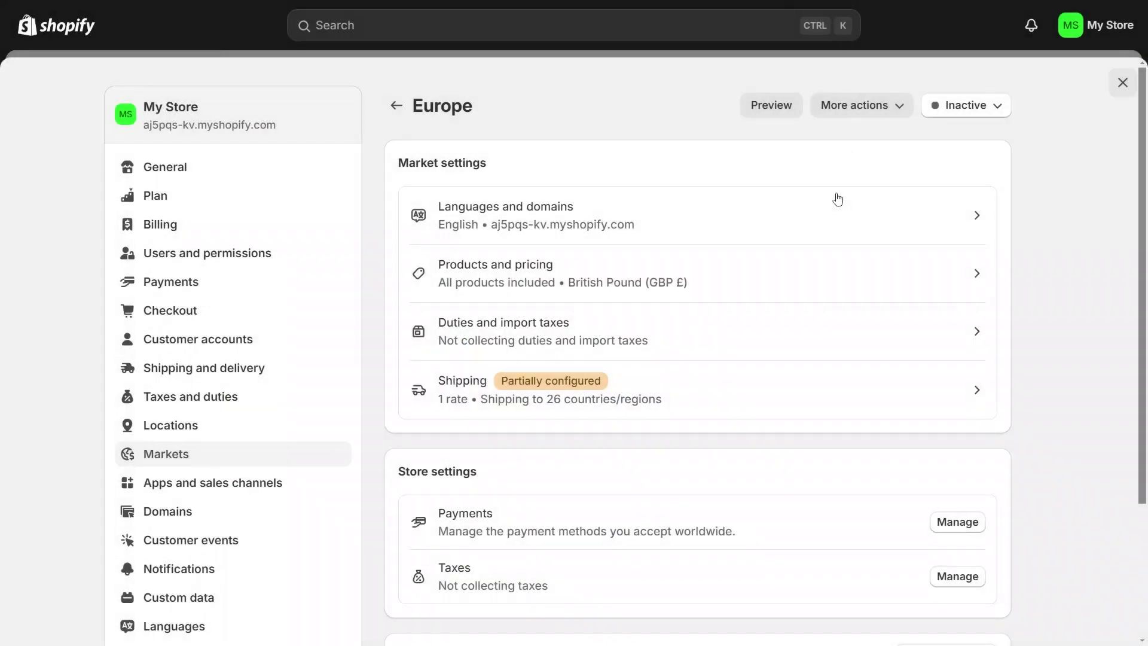
# Return to the Markets overview and view the market preferences for automatic redirection and pricing.
pyautogui.click(407, 114)
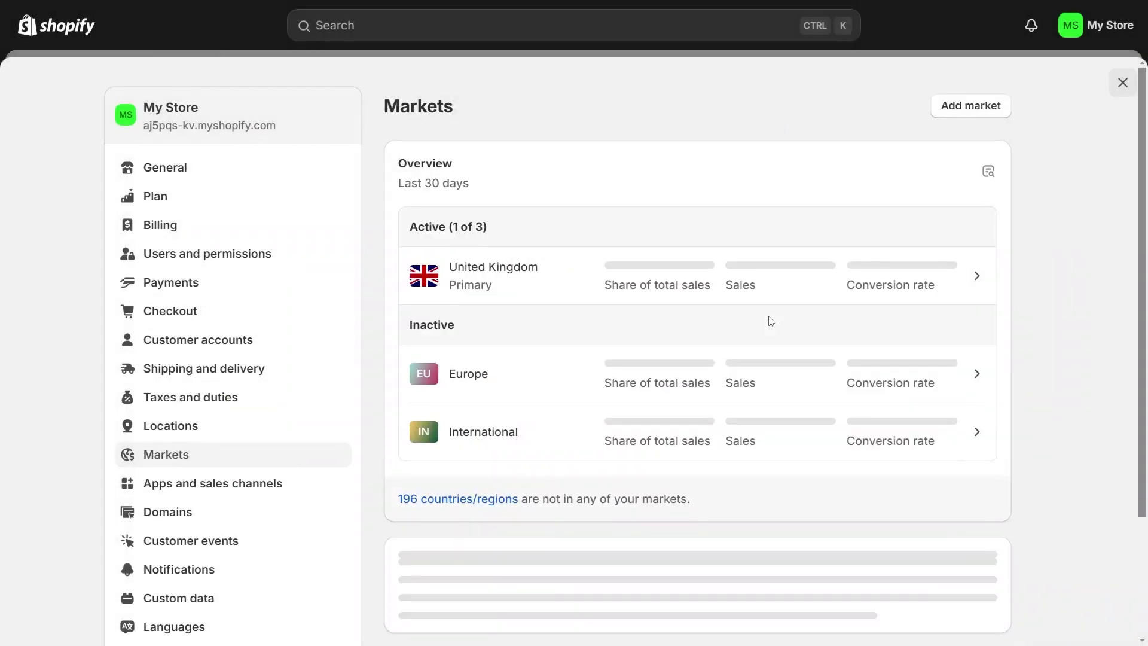
pyautogui.click(625, 383)
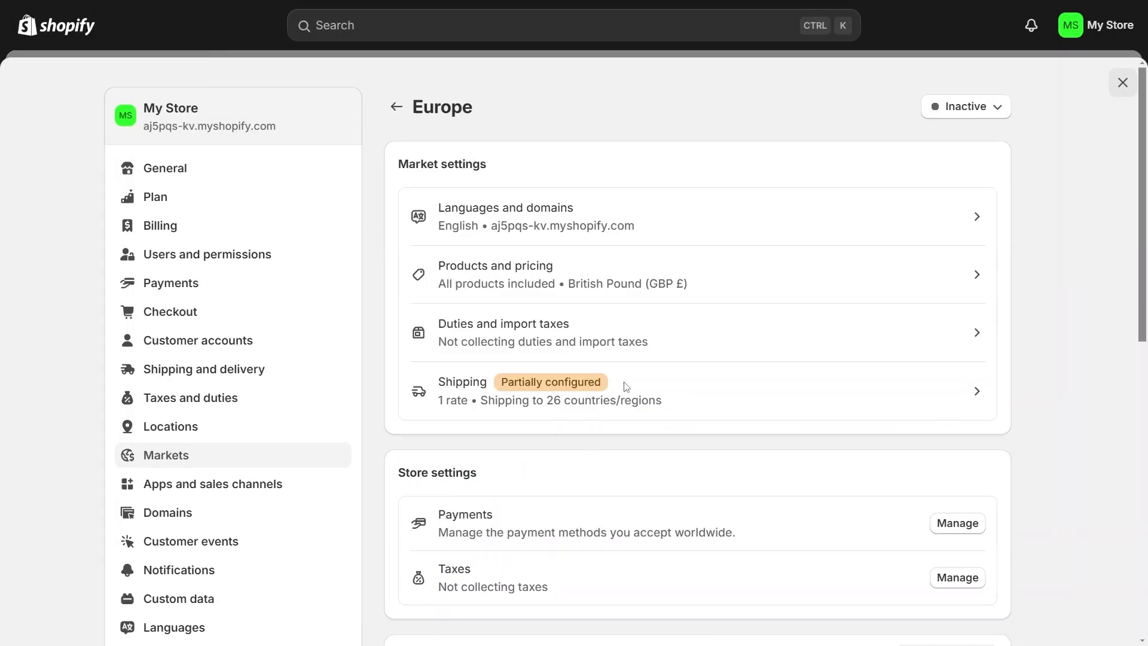
pyautogui.click(396, 105)
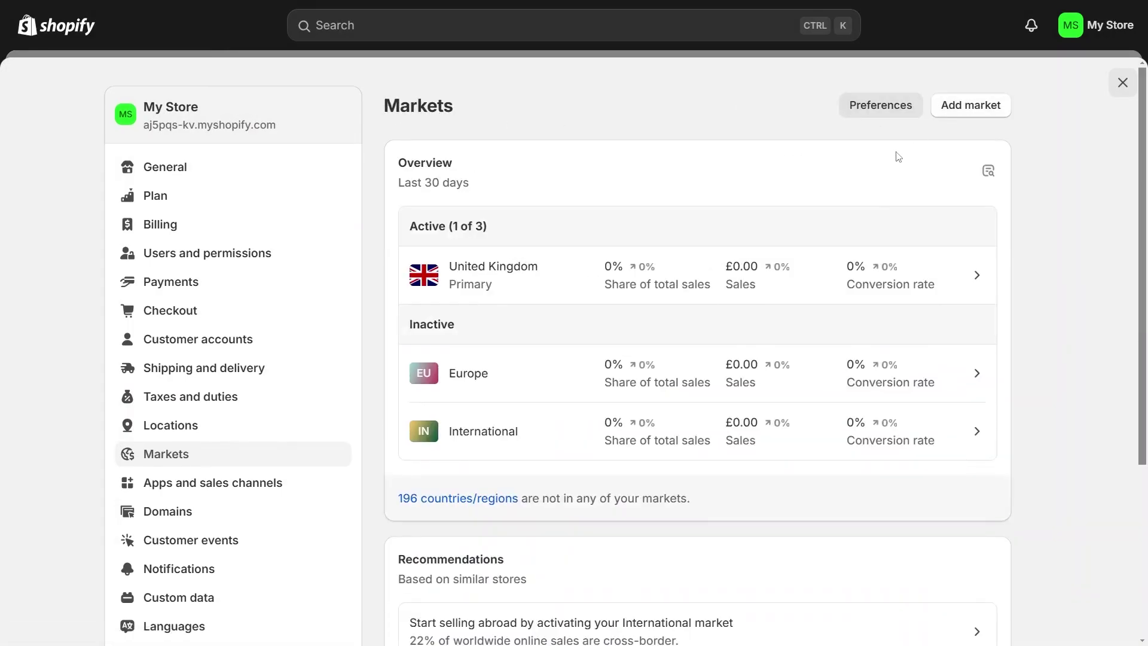
pyautogui.click(874, 105)
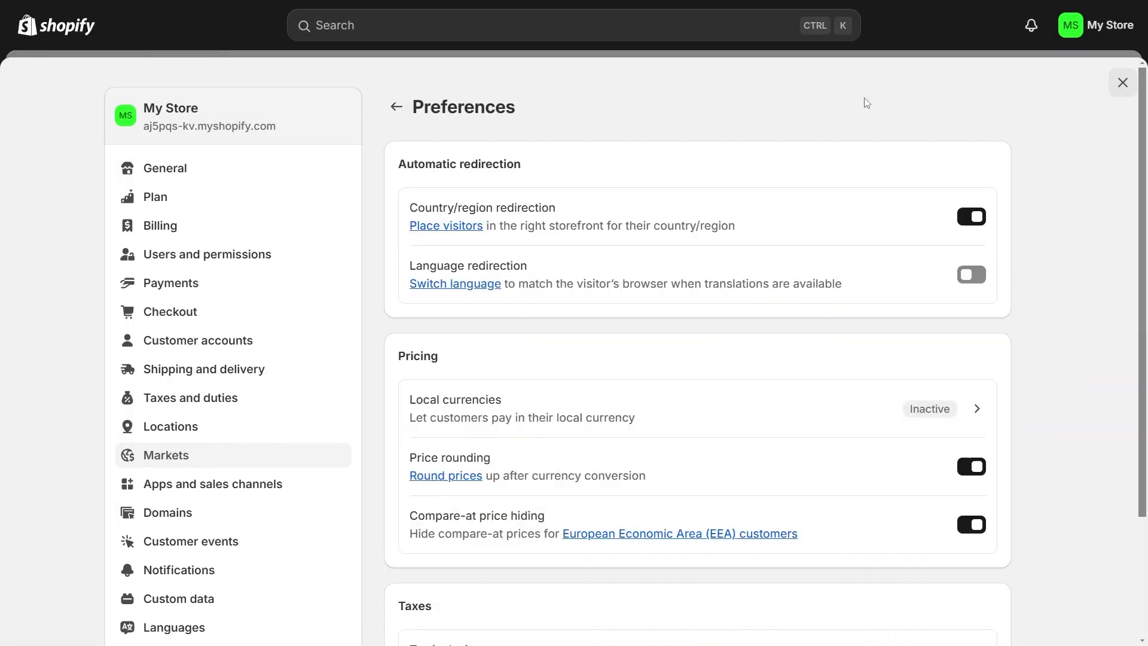
pyautogui.click(395, 105)
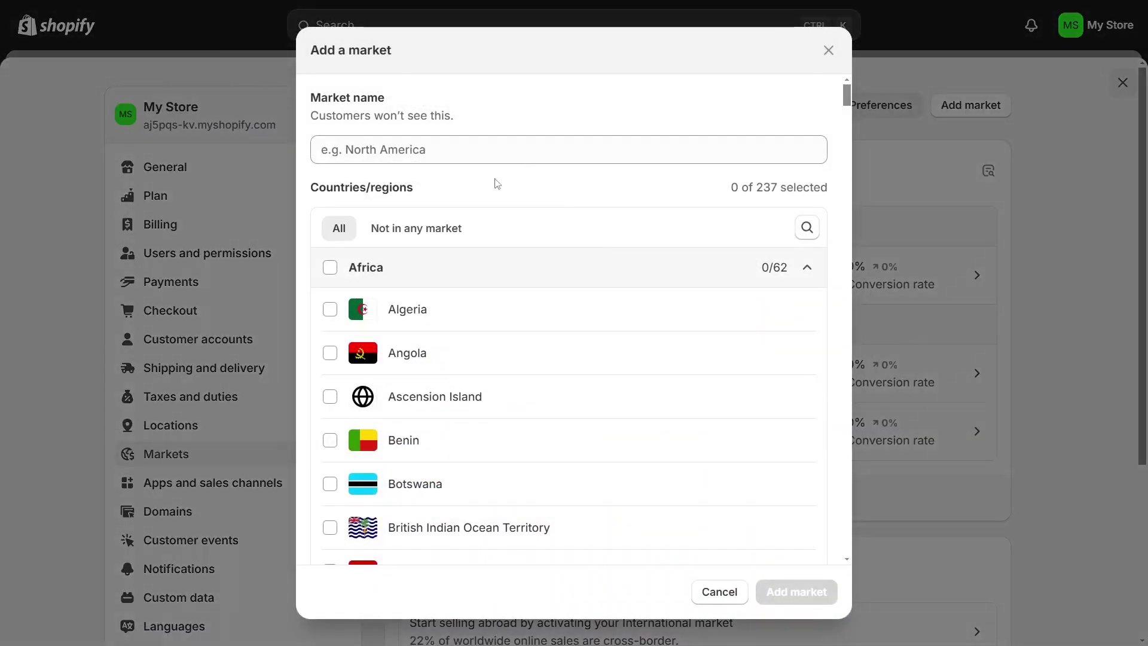
# Start a new market and name it Selected Europe.
pyautogui.click(429, 150)
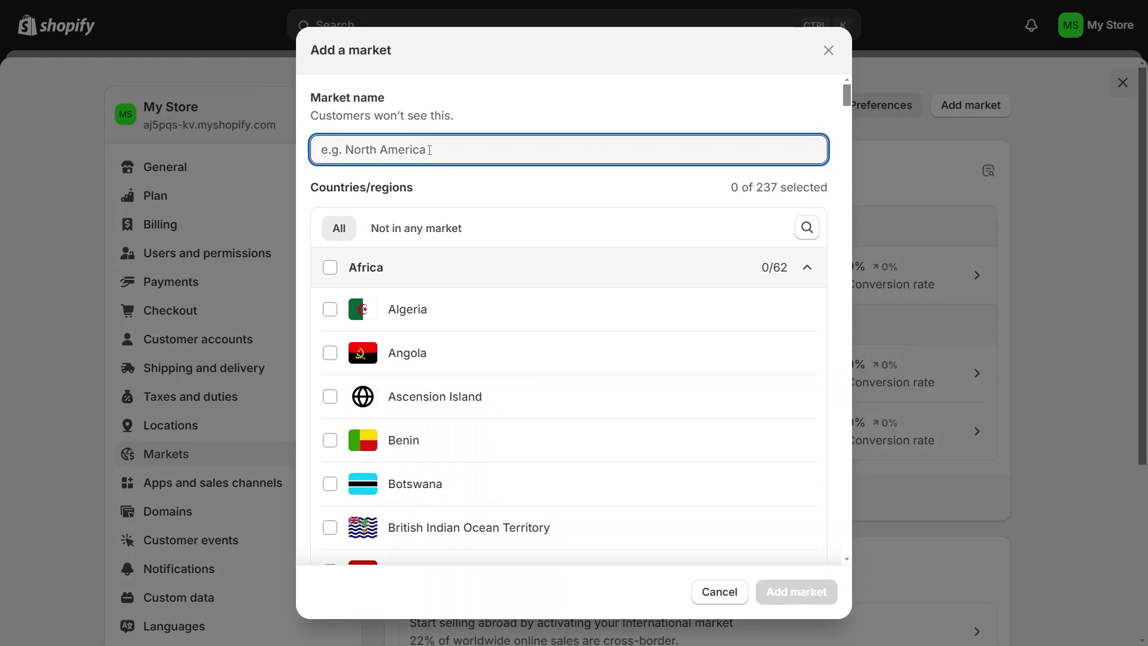
pyautogui.write('S')
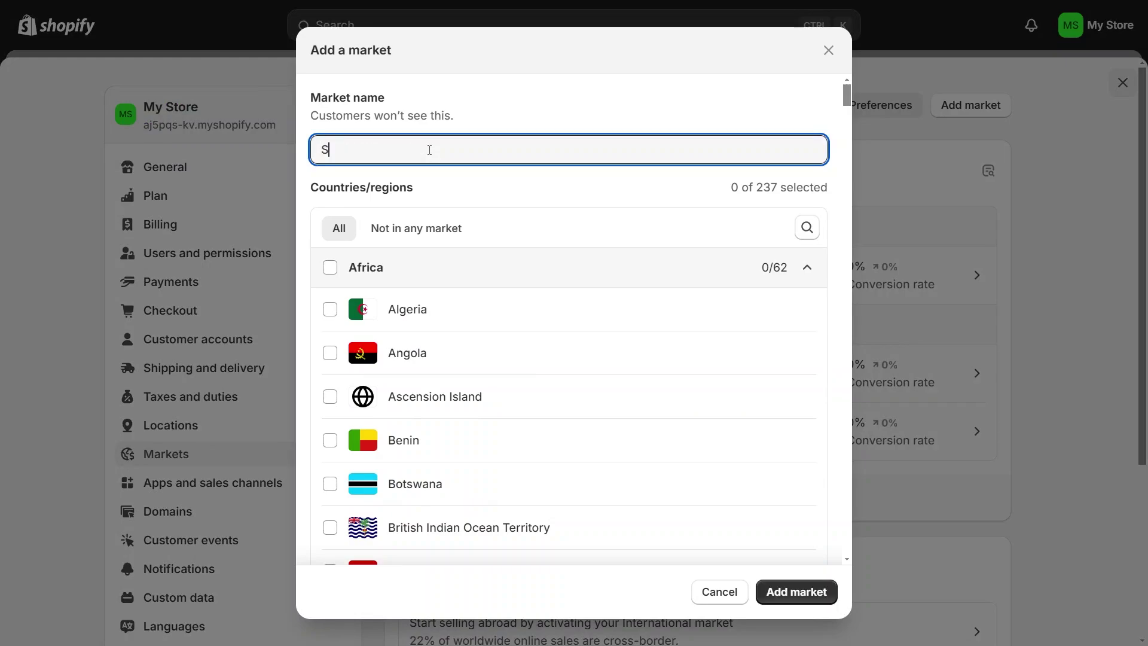
pyautogui.write('elected  Europe')
# Select Austria, Belgium, Bulgaria, Croatia and Czech Republic from the Europe group and add the market.
pyautogui.click(522, 266)
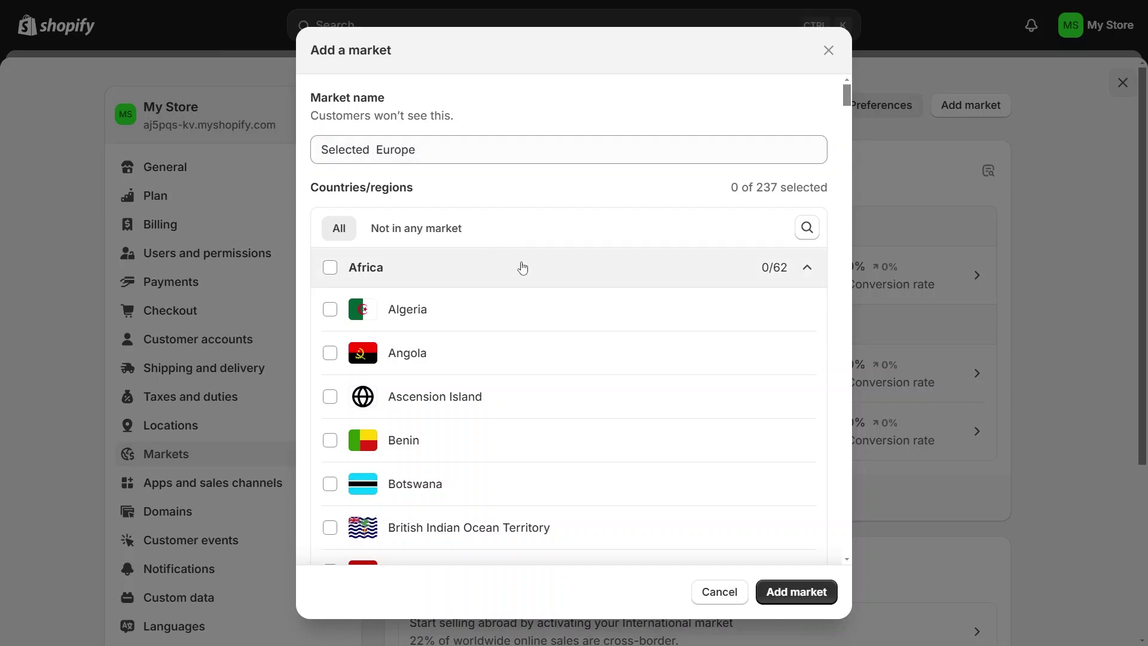
pyautogui.click(818, 310)
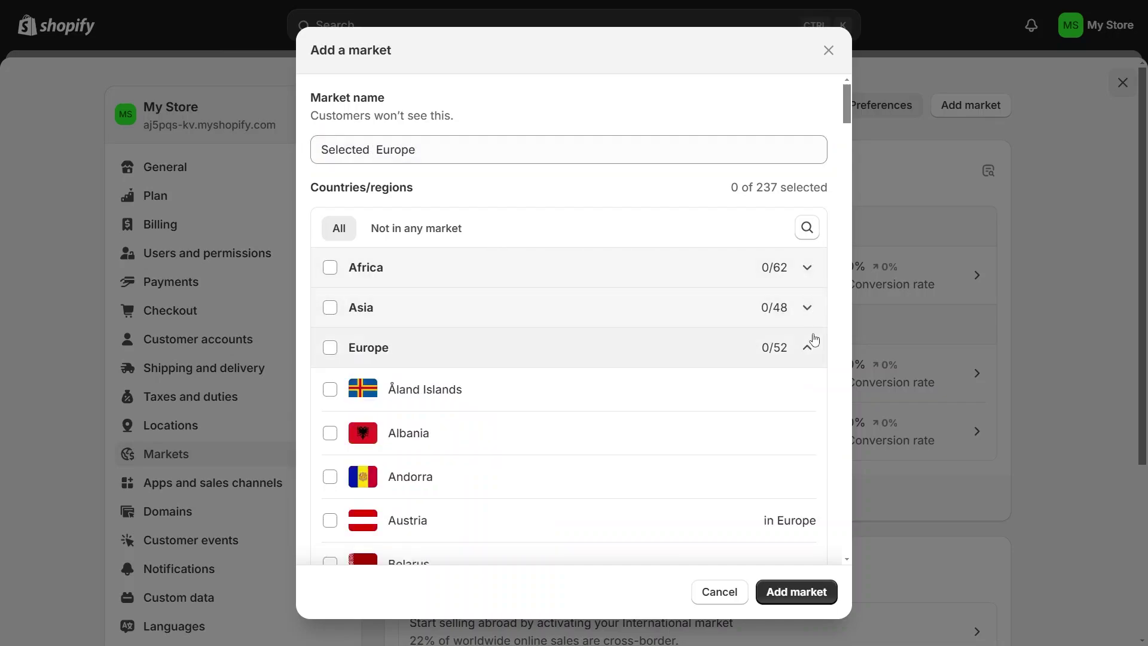
pyautogui.click(815, 342)
pyautogui.click(818, 390)
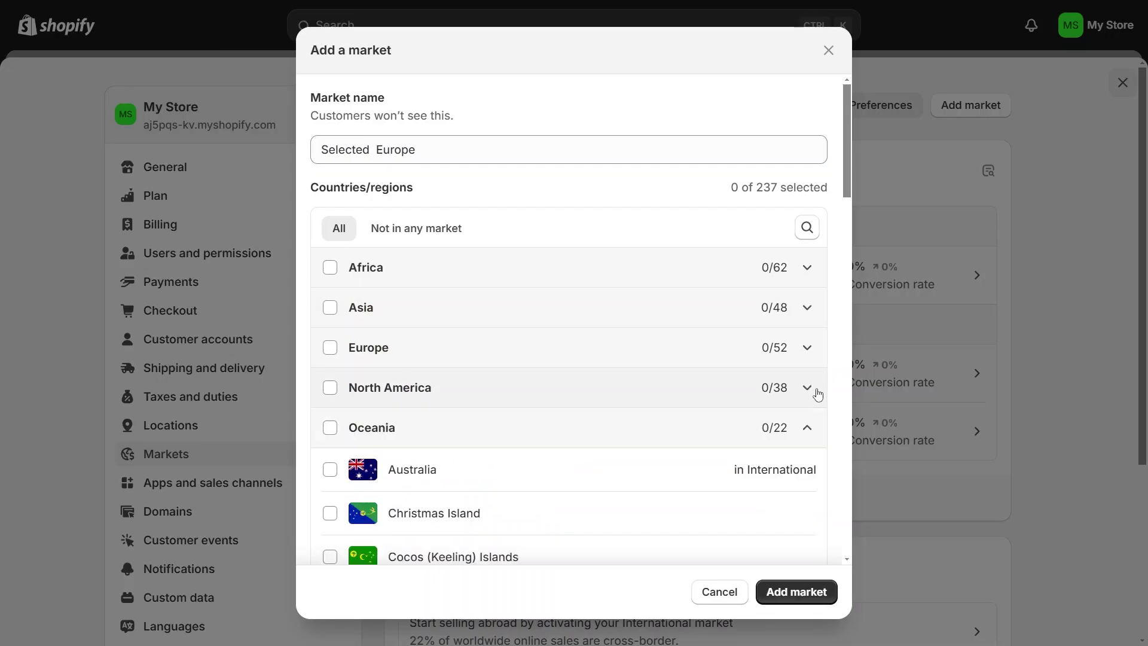
pyautogui.click(808, 348)
pyautogui.scroll(-3, 648, 349)
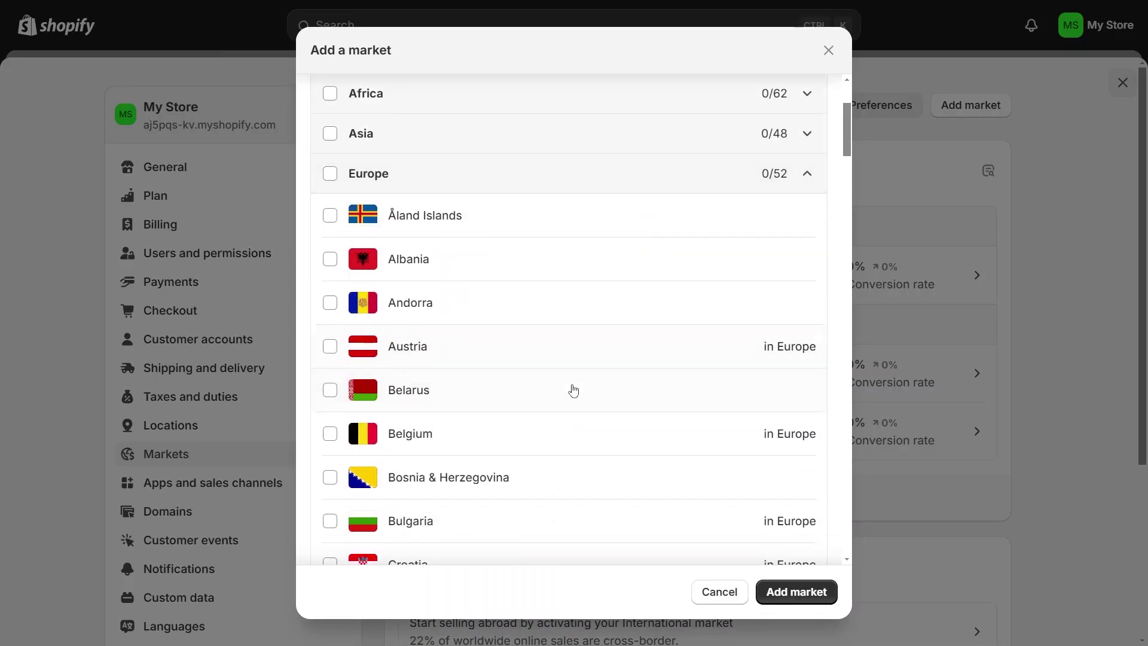
pyautogui.scroll(-1, 572, 390)
pyautogui.click(615, 274)
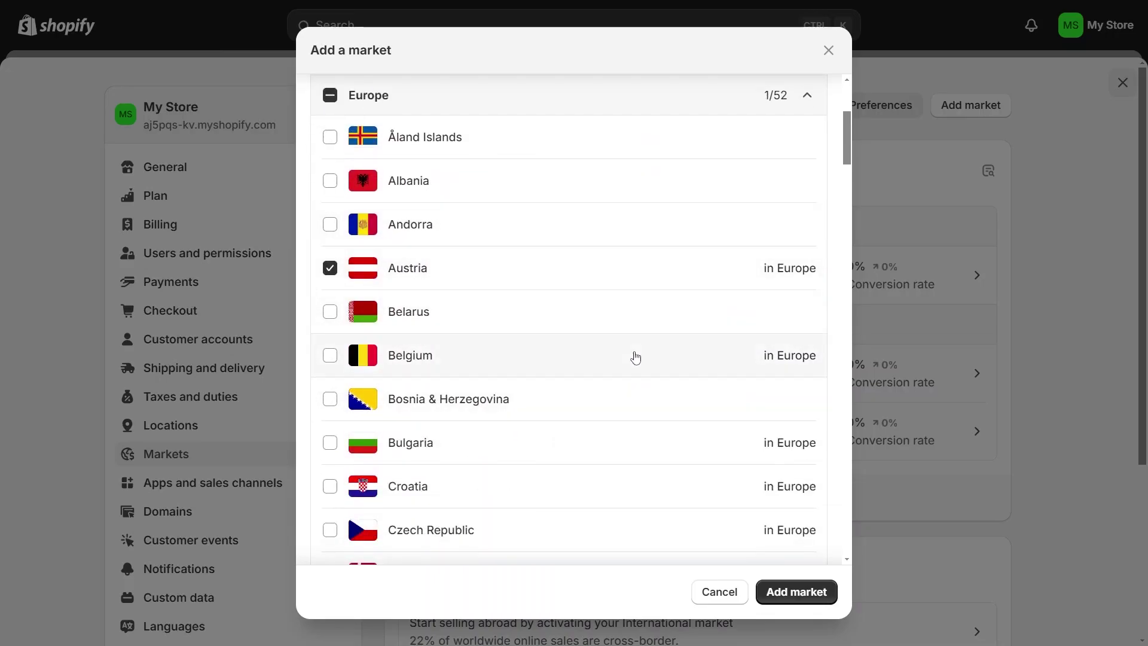
pyautogui.click(603, 483)
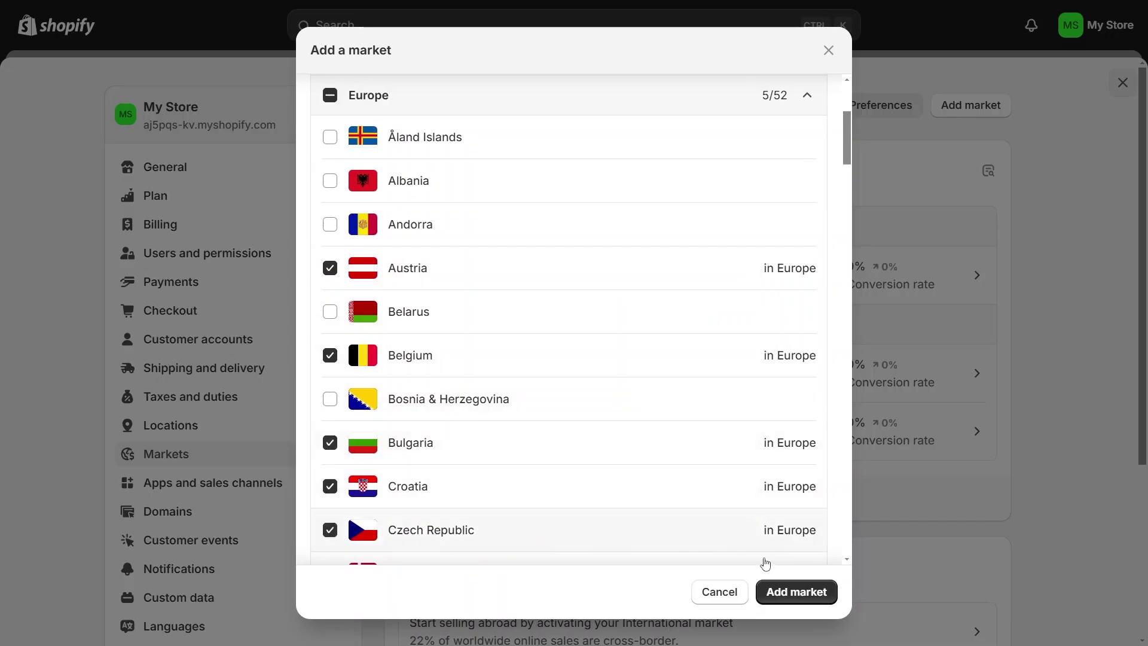
pyautogui.click(797, 586)
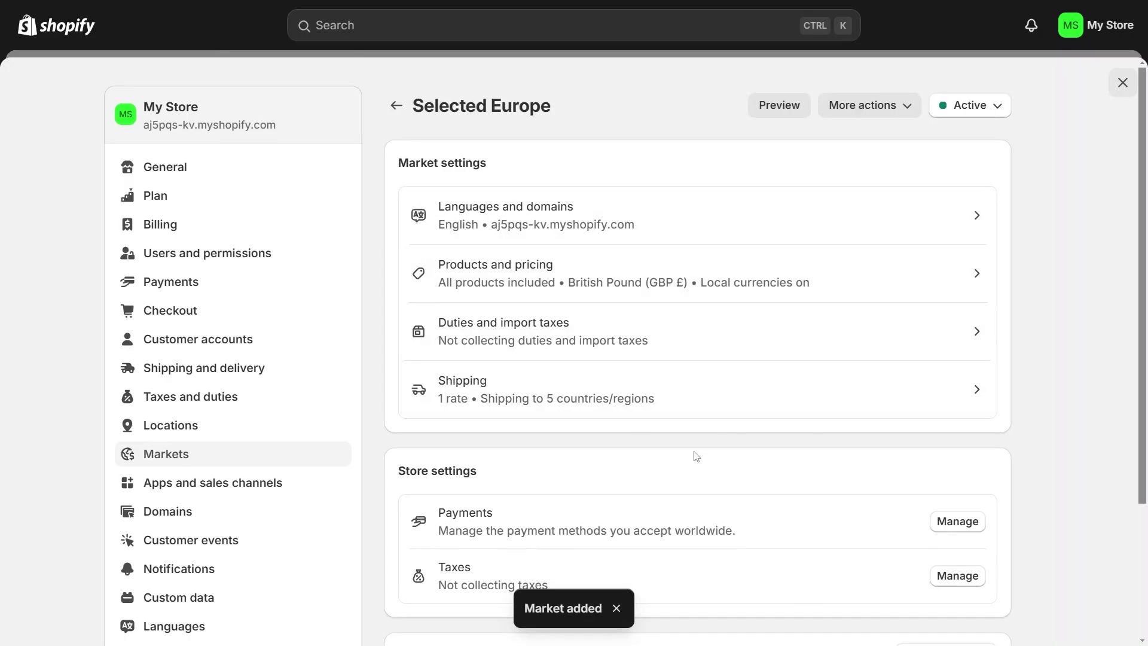
# View the Selected Europe market's languages and domains, and its shipping rate for Bulgaria.
pyautogui.click(638, 212)
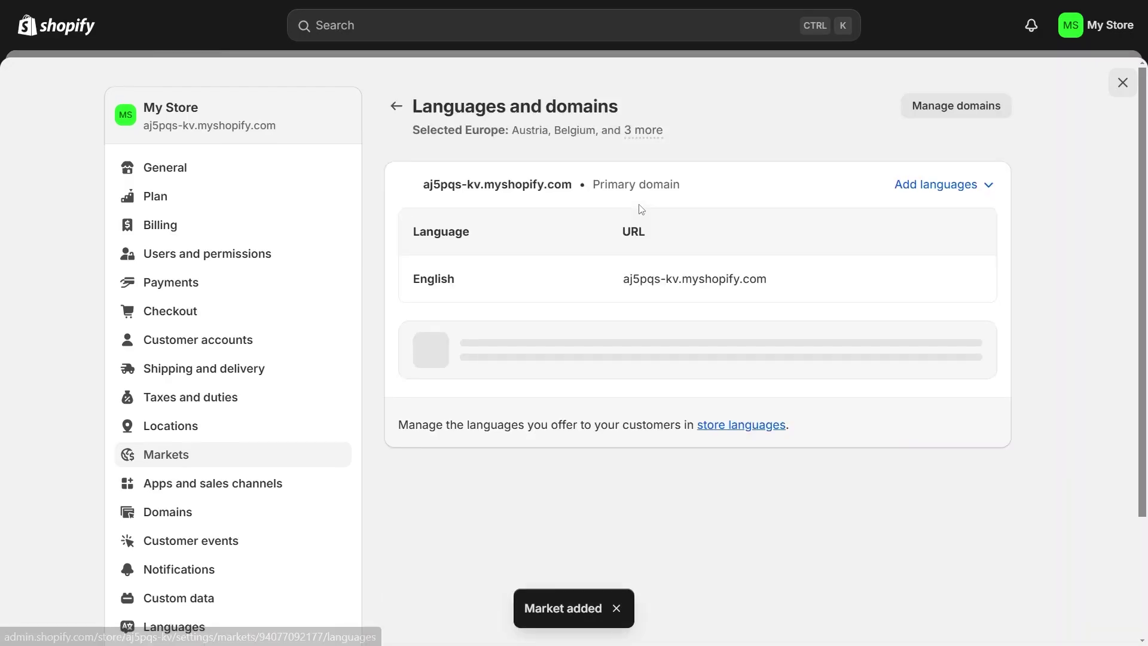
pyautogui.click(397, 105)
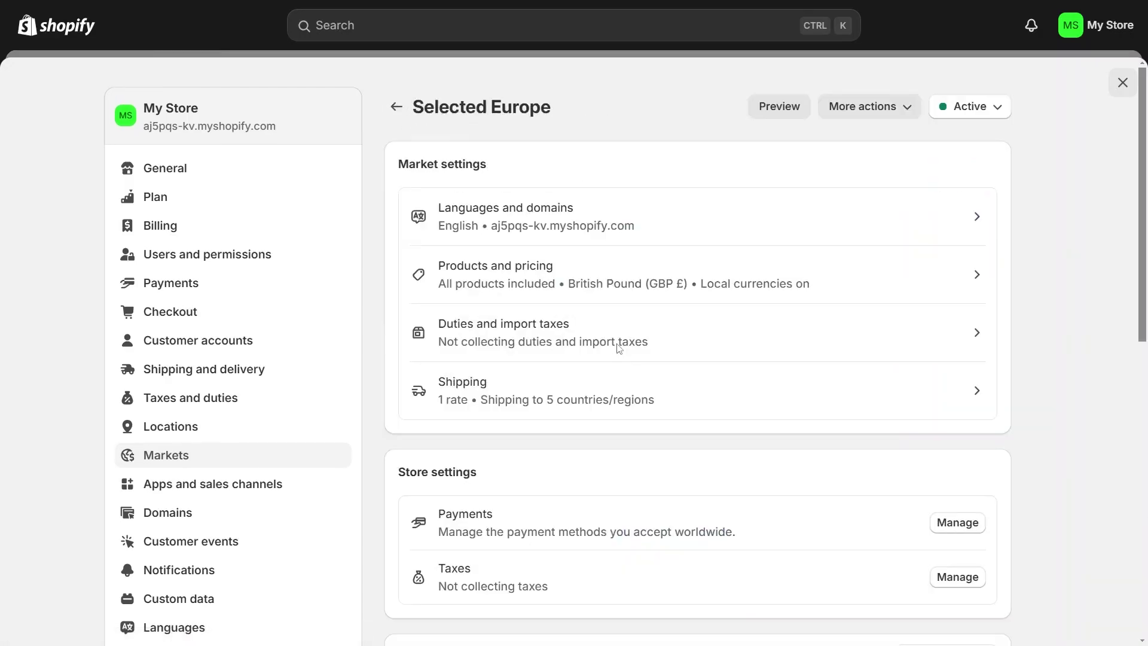
pyautogui.click(623, 414)
pyautogui.click(902, 271)
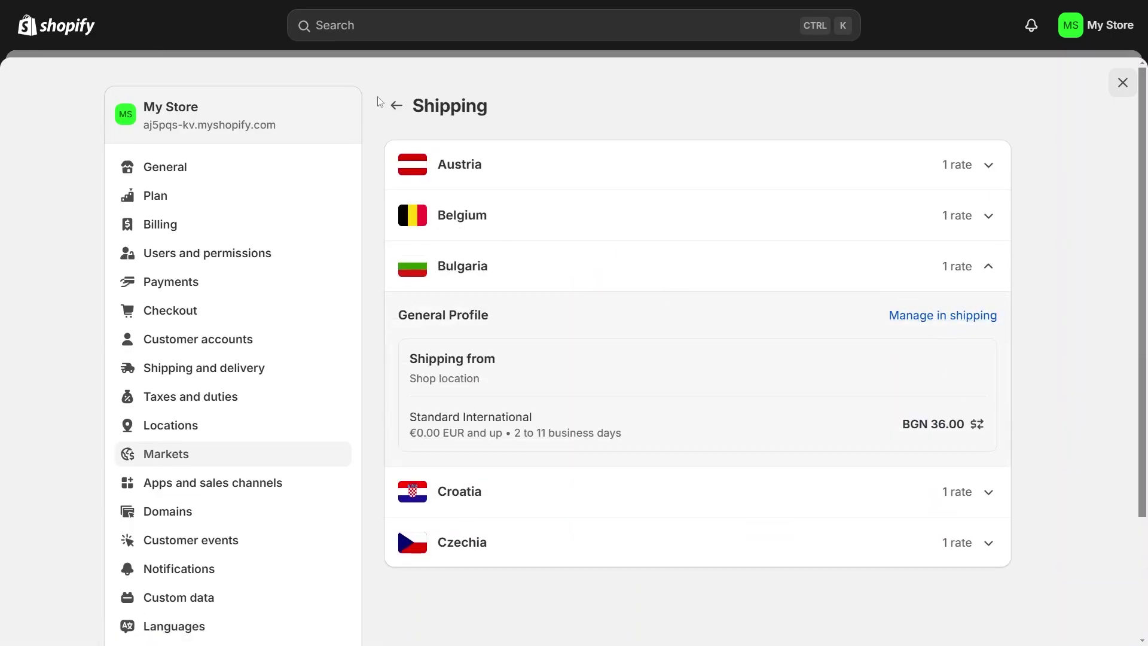
pyautogui.click(397, 105)
# Open the tax management for the Selected Europe market and view the base tax settings for Israel.
pyautogui.scroll(-3, 678, 411)
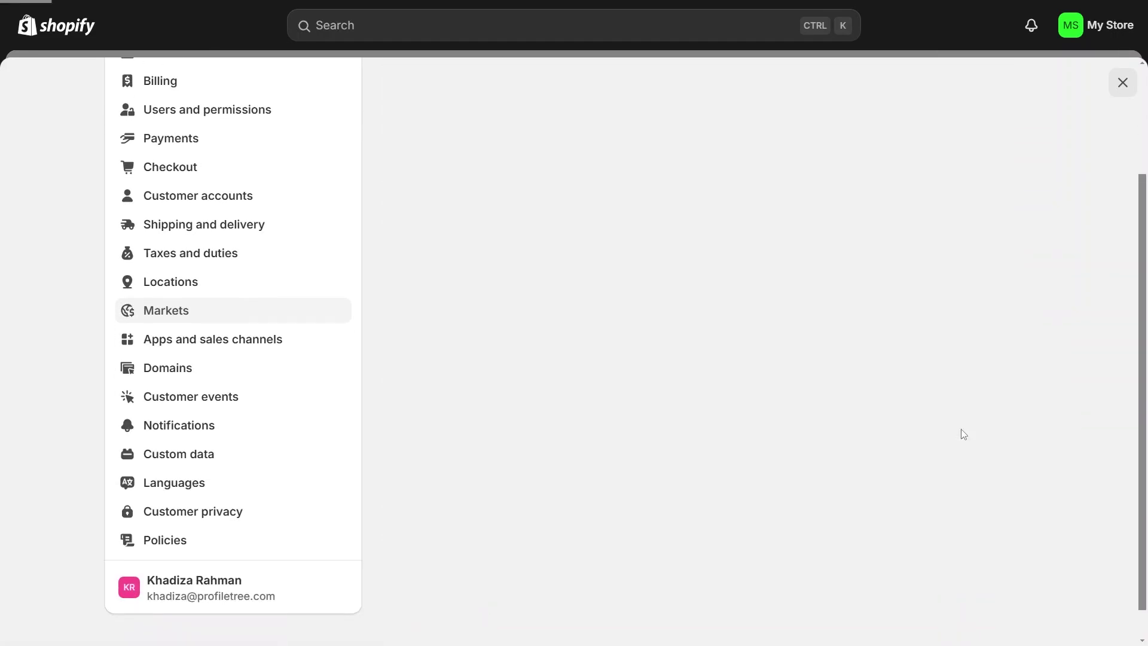
pyautogui.scroll(-2, 664, 404)
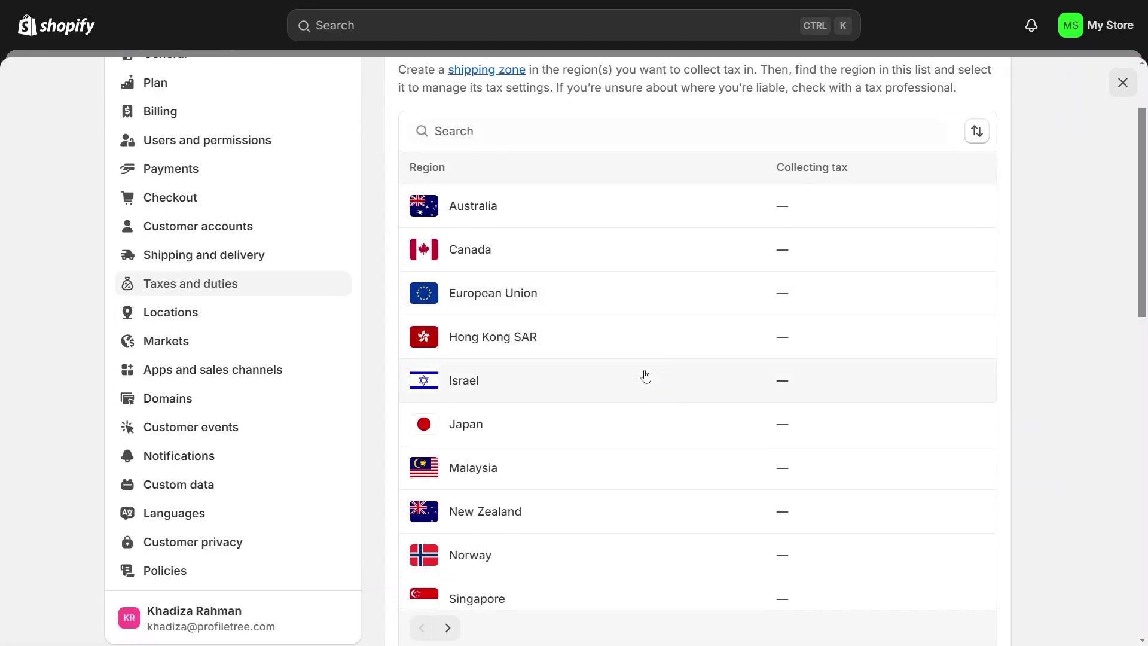
pyautogui.click(644, 376)
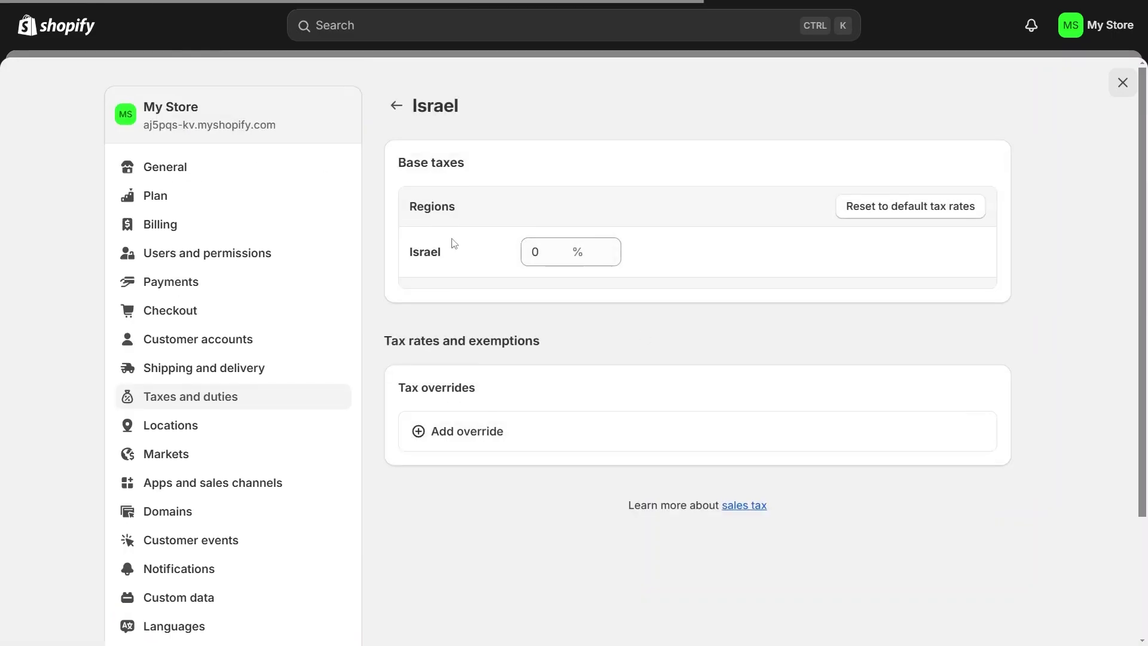
pyautogui.scroll(-3, 451, 244)
pyautogui.scroll(3, 389, 113)
pyautogui.click(397, 109)
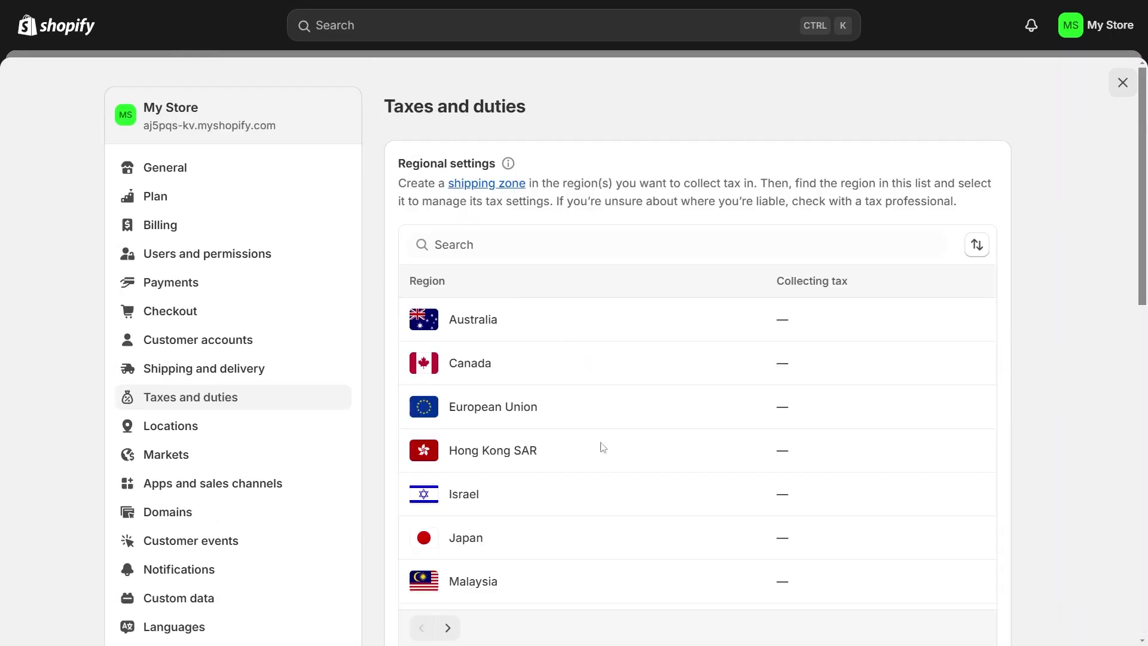
# View Norway's VAT collection and override settings and return to the list of tax regions.
pyautogui.scroll(-5, 640, 582)
pyautogui.click(544, 307)
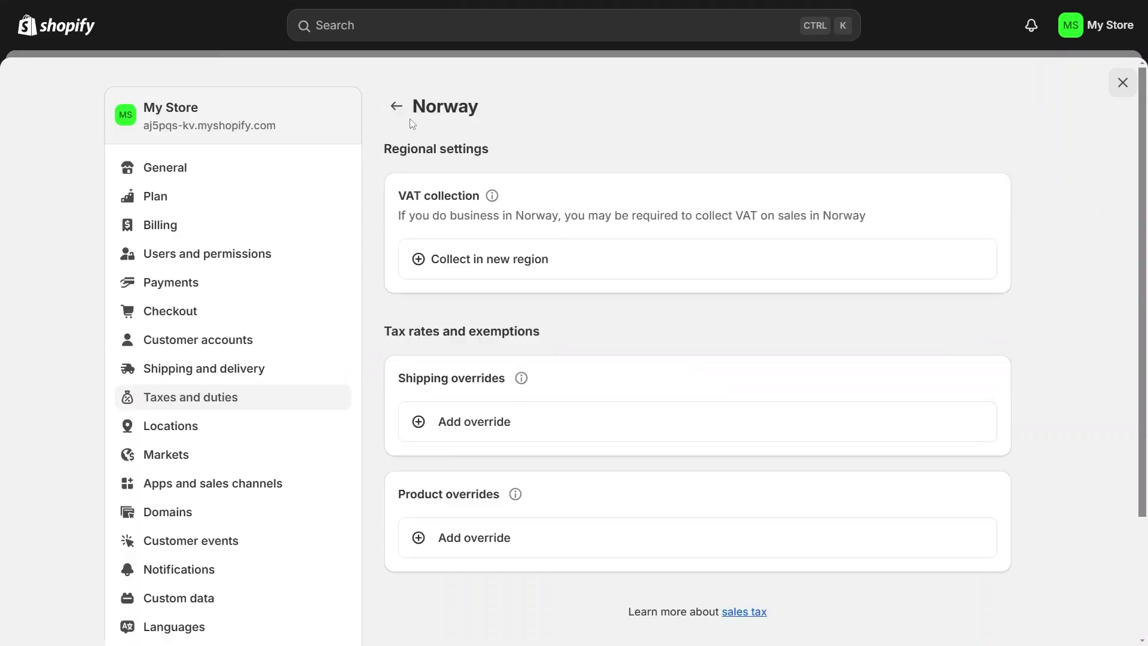
pyautogui.click(396, 106)
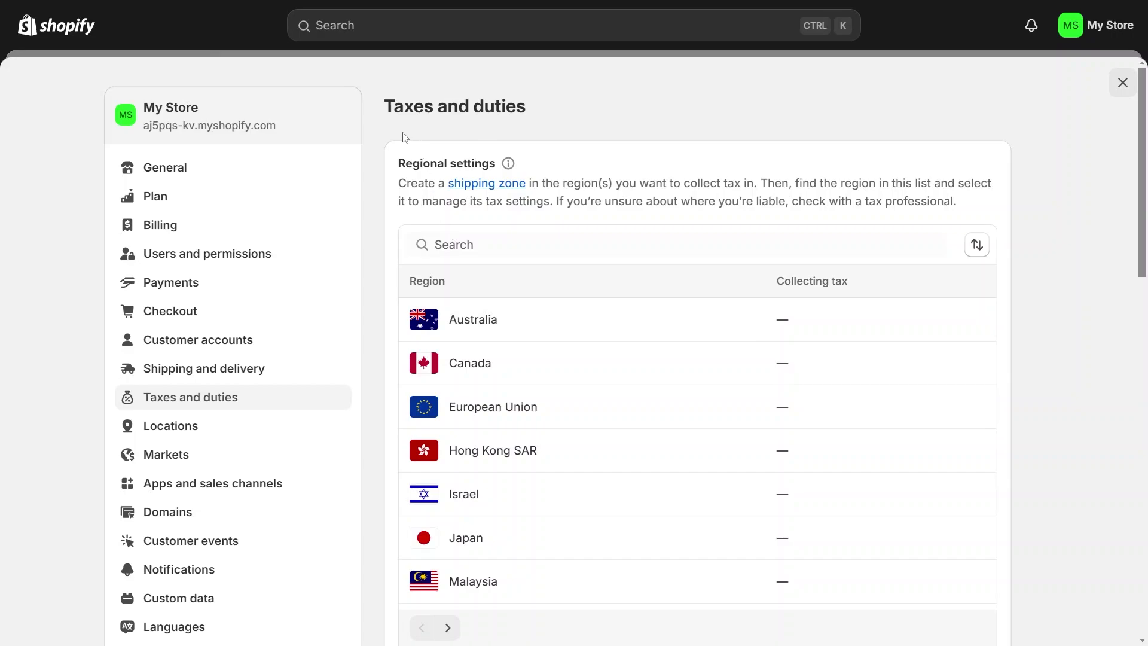
# Return to the Markets overview and look through the Selected Europe market's settings.
pyautogui.scroll(-1, 263, 403)
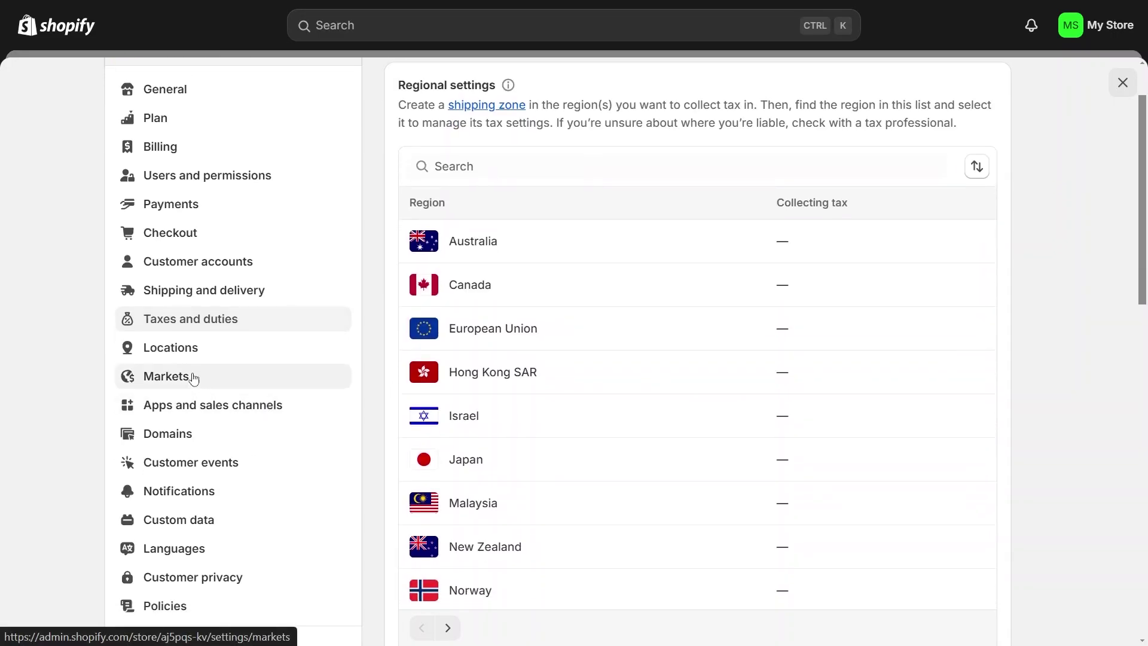
pyautogui.click(166, 376)
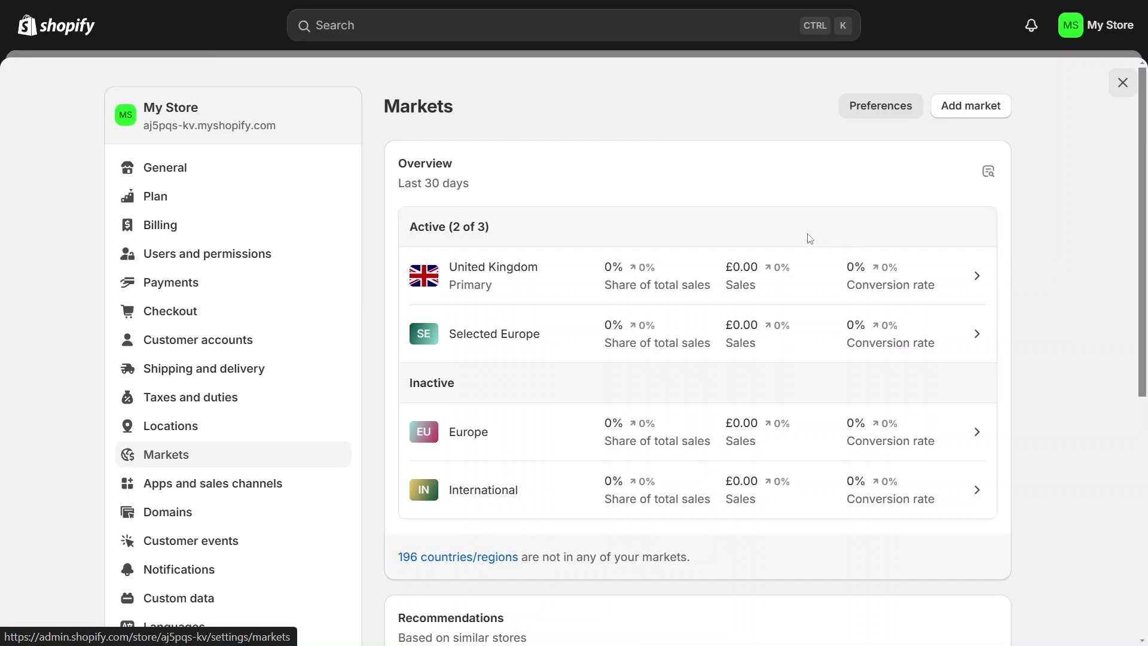
pyautogui.scroll(-2, 493, 256)
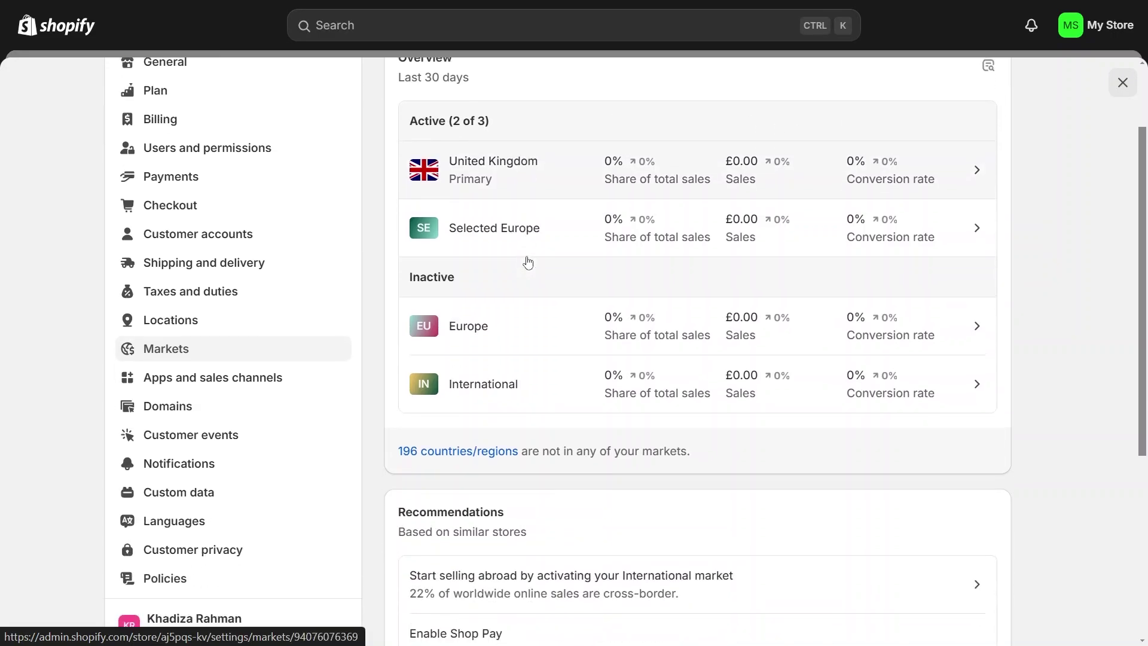
pyautogui.click(520, 239)
pyautogui.scroll(-3, 590, 404)
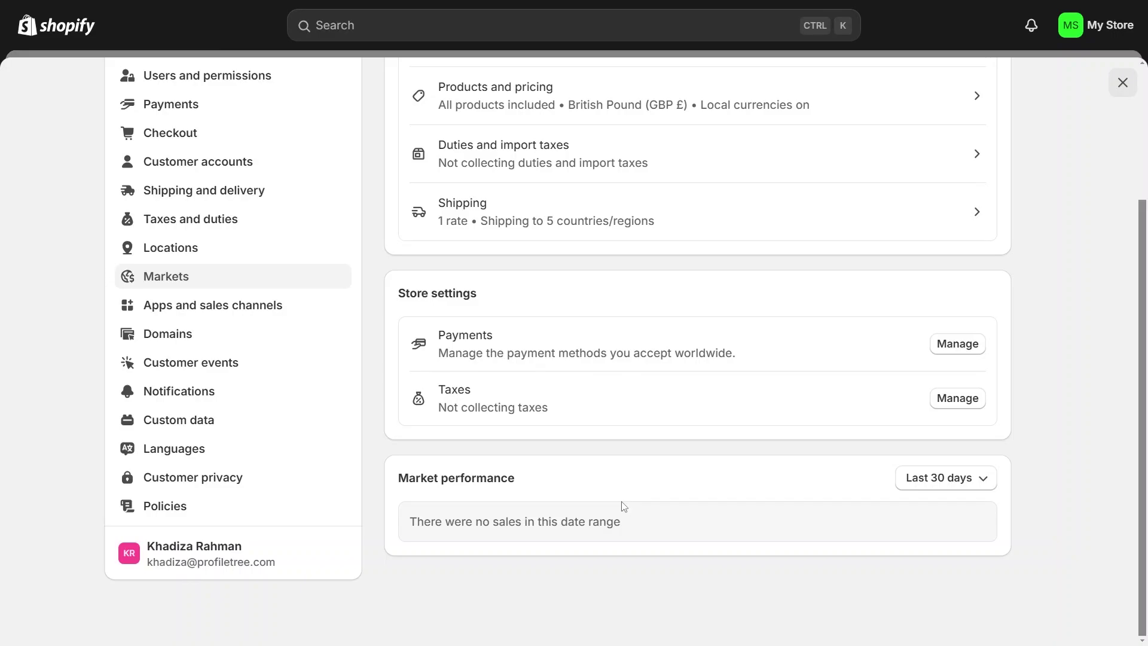
pyautogui.scroll(2, 589, 323)
# Check the Selected Europe market's products and pricing, including the price adjustment options, keeping Price increase selected.
pyautogui.click(513, 174)
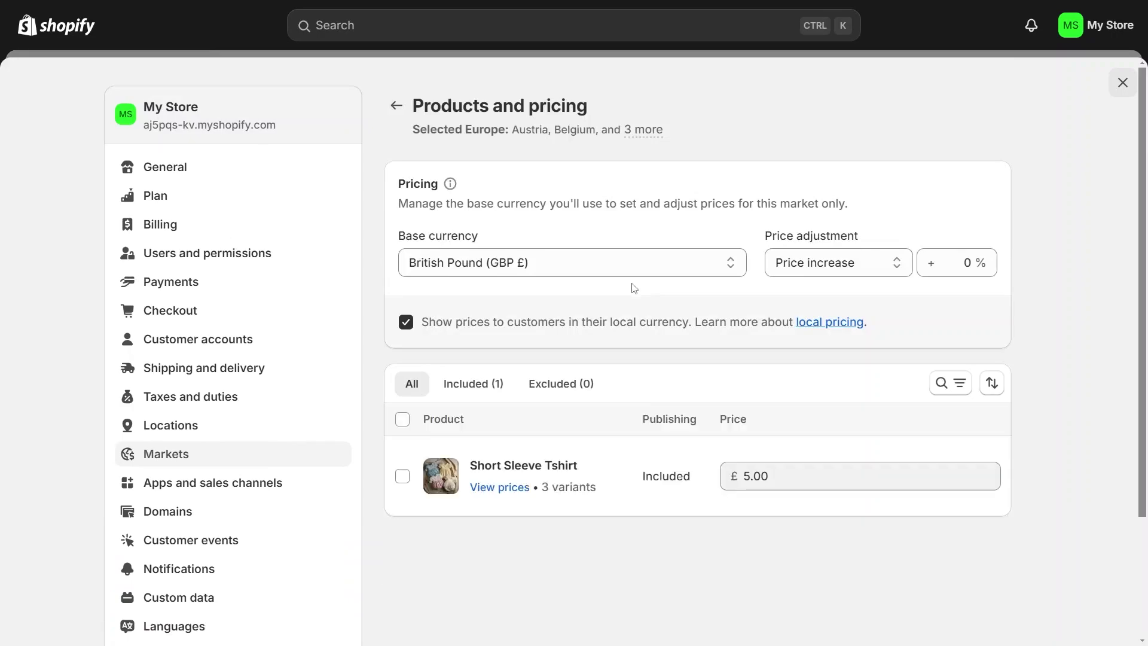
pyautogui.scroll(-1, 635, 288)
pyautogui.scroll(1, 635, 288)
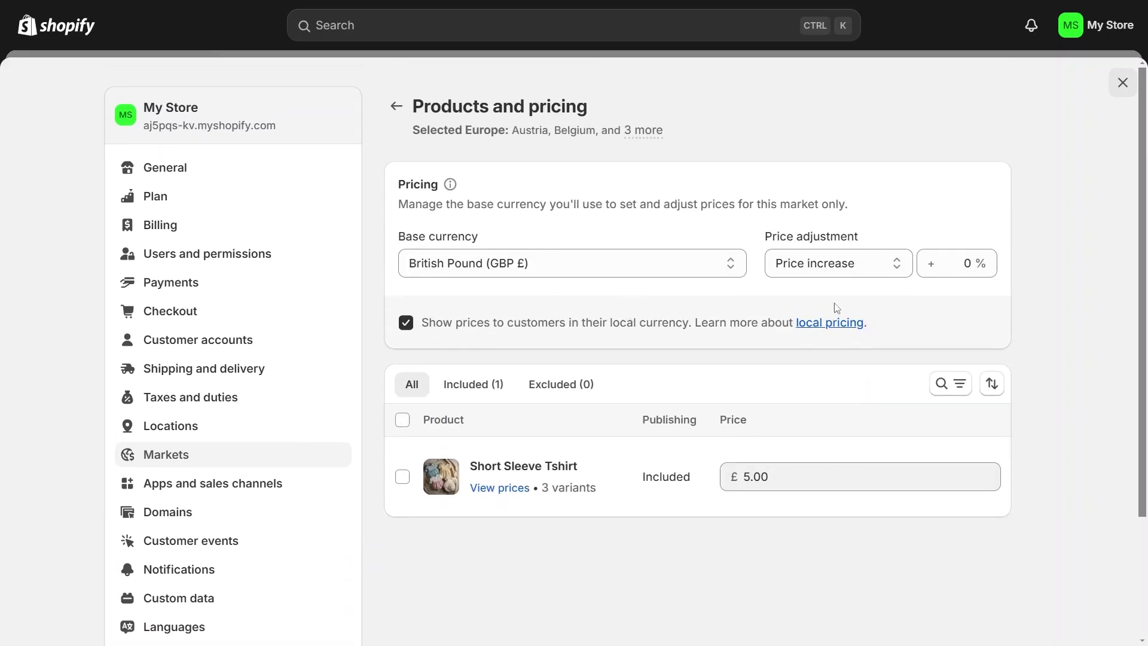
pyautogui.click(900, 263)
pyautogui.click(854, 309)
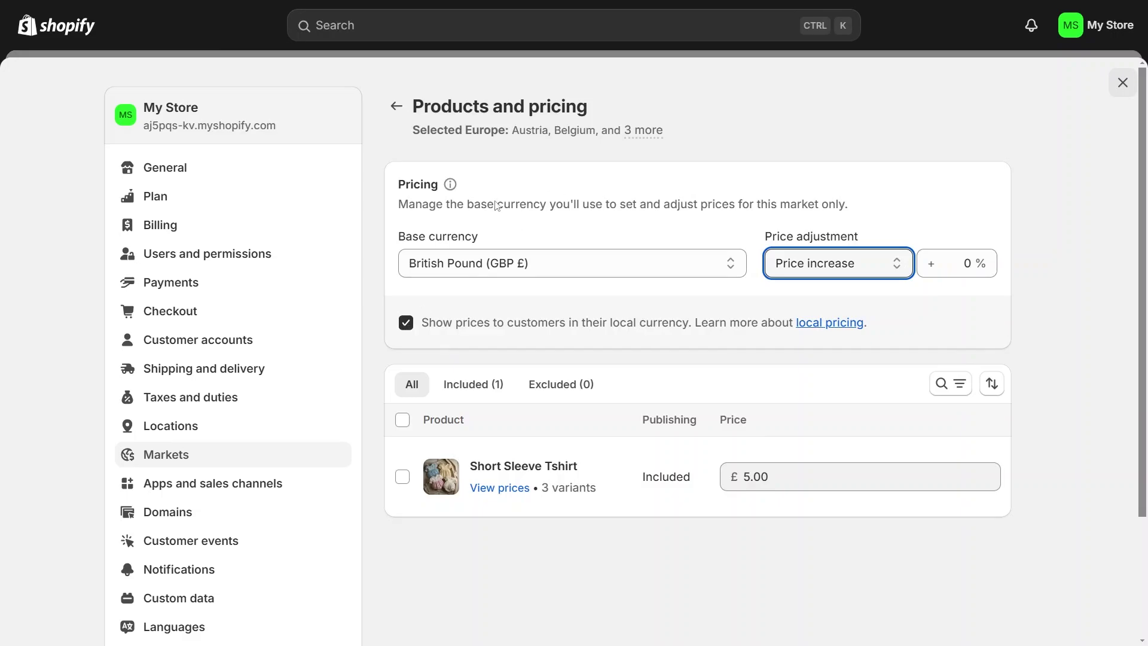
pyautogui.click(396, 105)
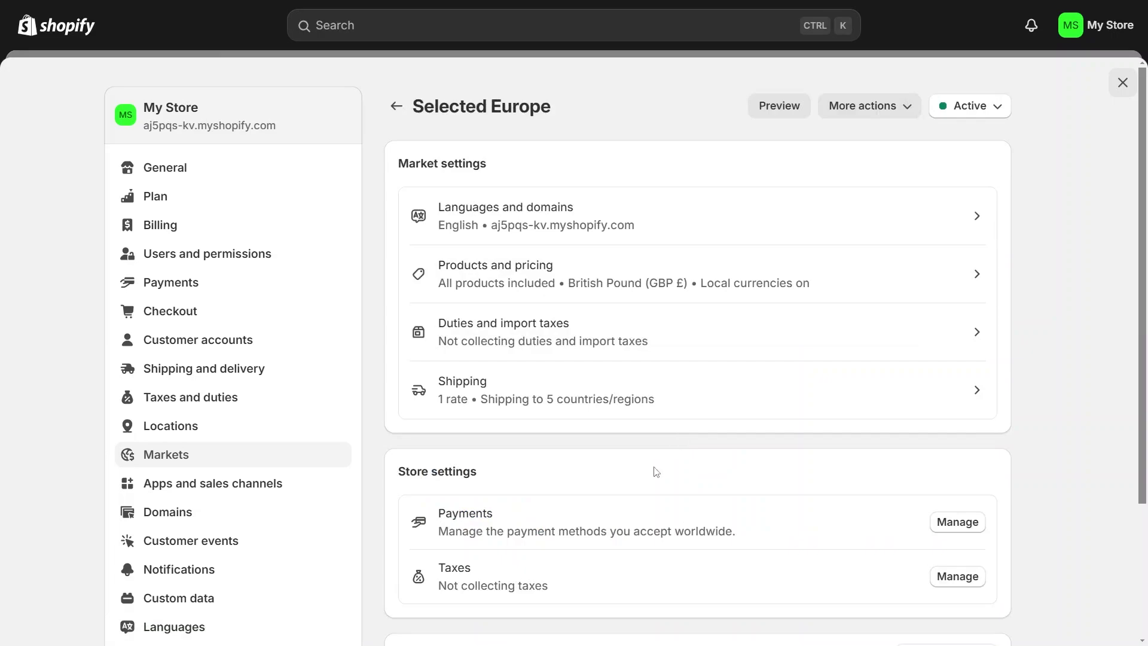
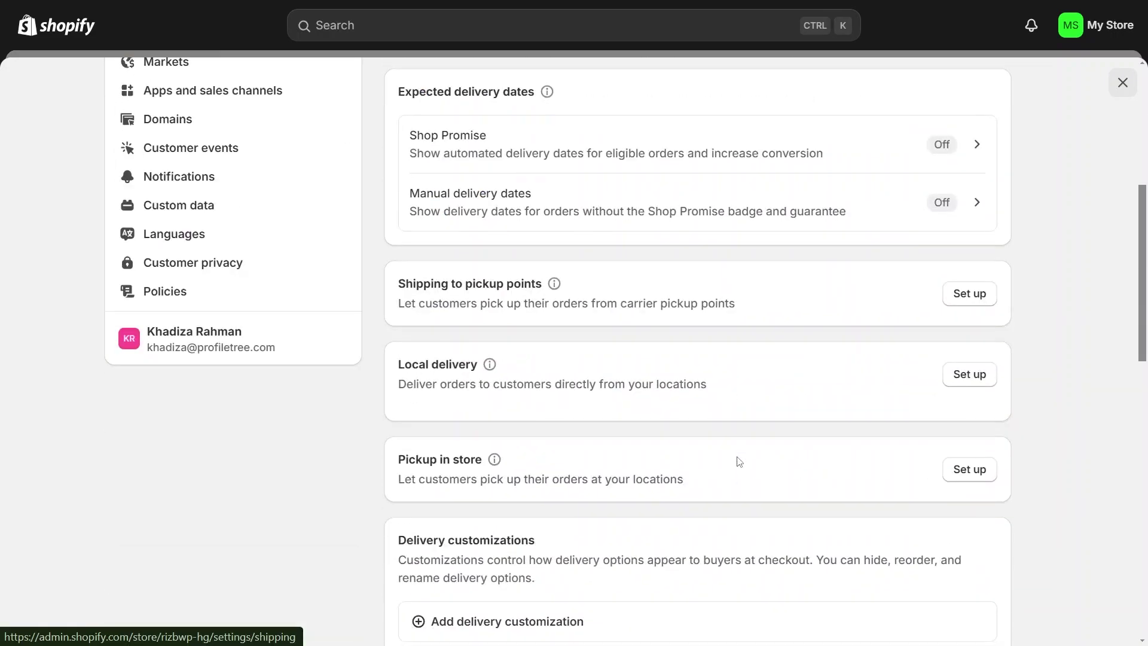
# Open the general shipping profile and start a new flat rate for the EU (European Union) zone.
pyautogui.scroll(-3, 739, 461)
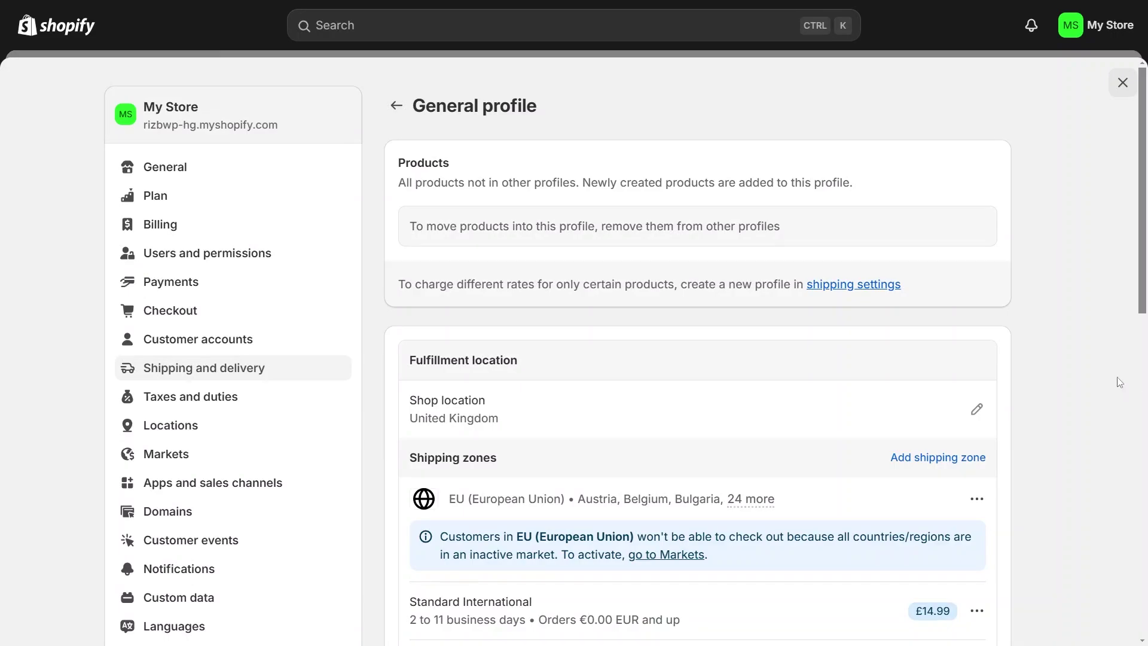
pyautogui.scroll(-2, 900, 463)
pyautogui.scroll(-3, 911, 434)
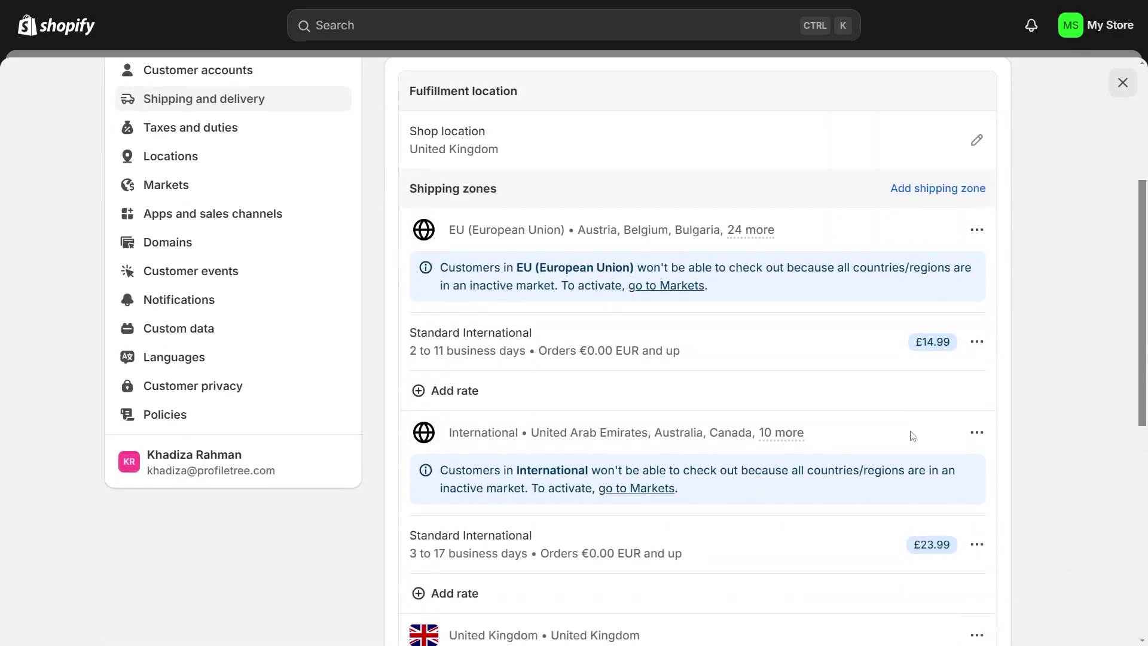
pyautogui.click(460, 340)
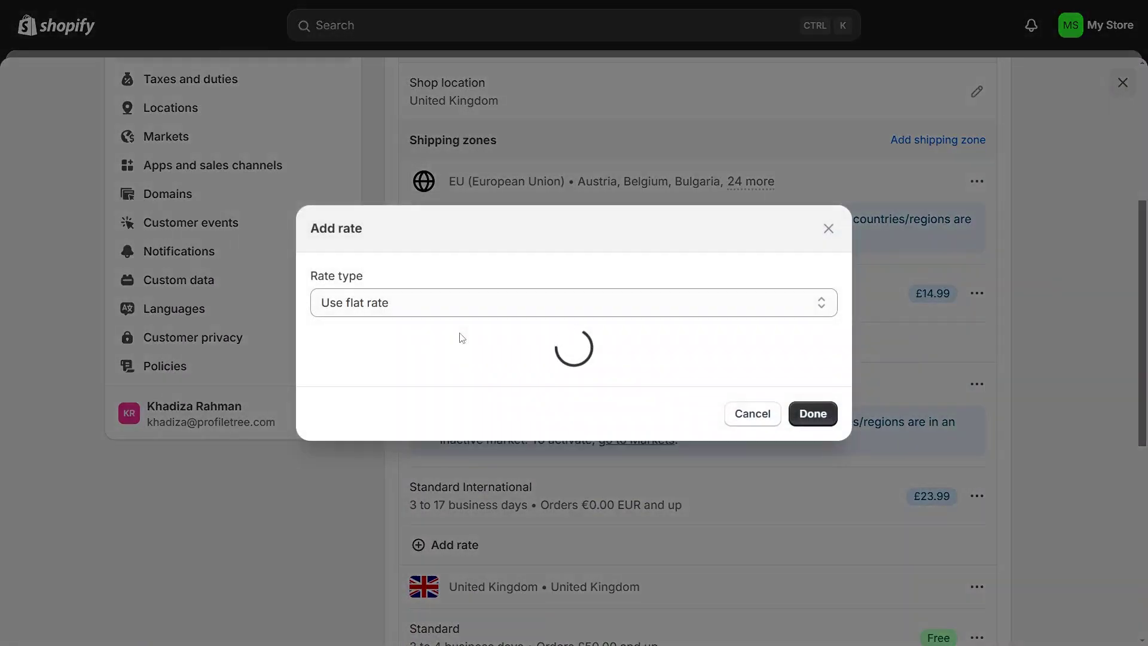
pyautogui.click(458, 192)
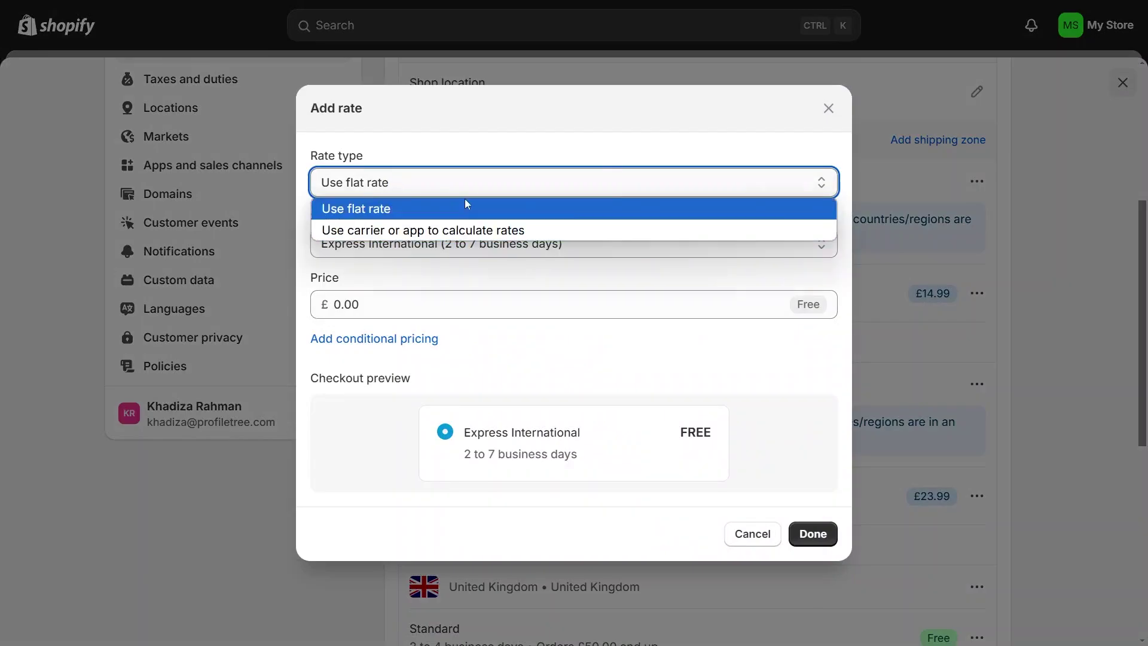
pyautogui.click(465, 203)
pyautogui.click(450, 243)
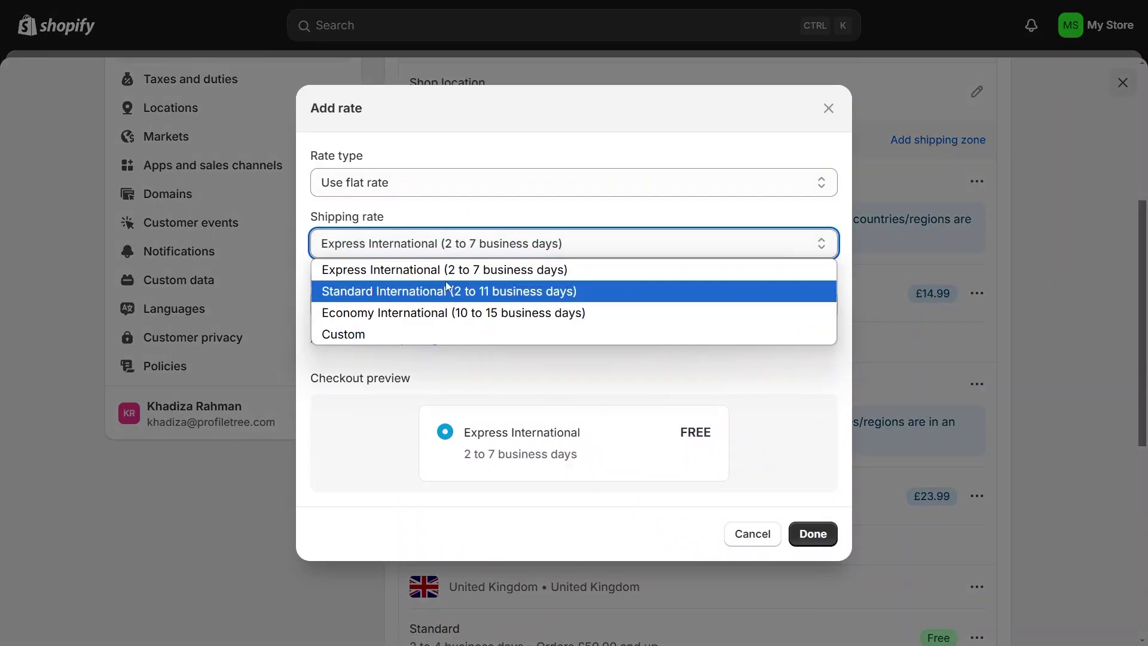
pyautogui.click(426, 330)
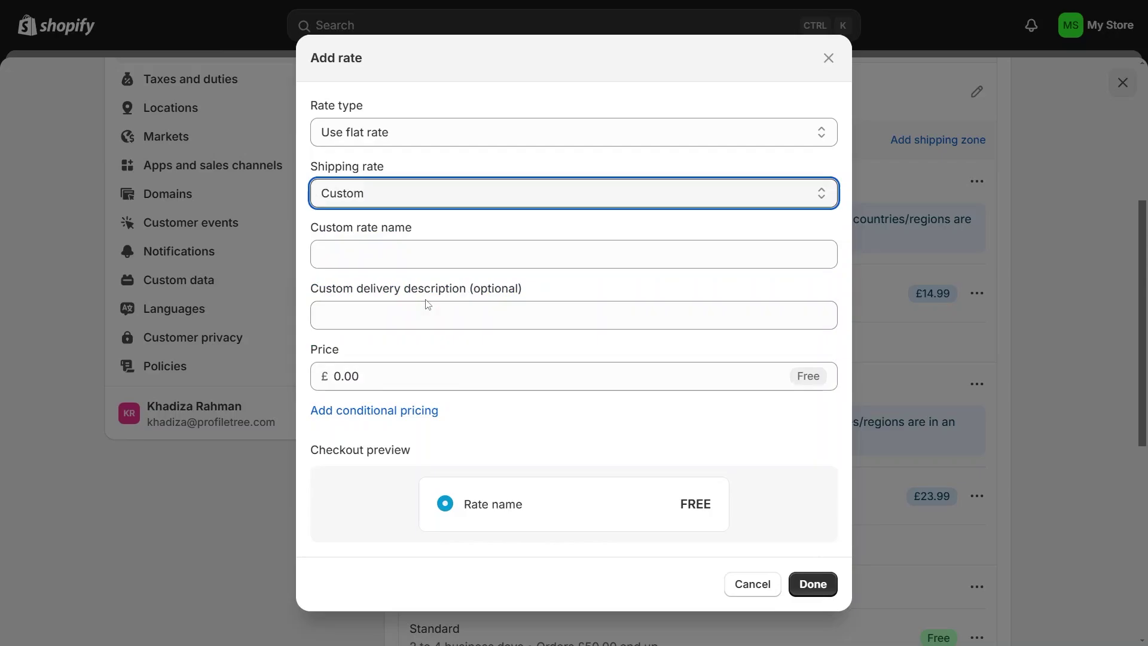
pyautogui.click(432, 241)
pyautogui.click(421, 190)
pyautogui.click(407, 218)
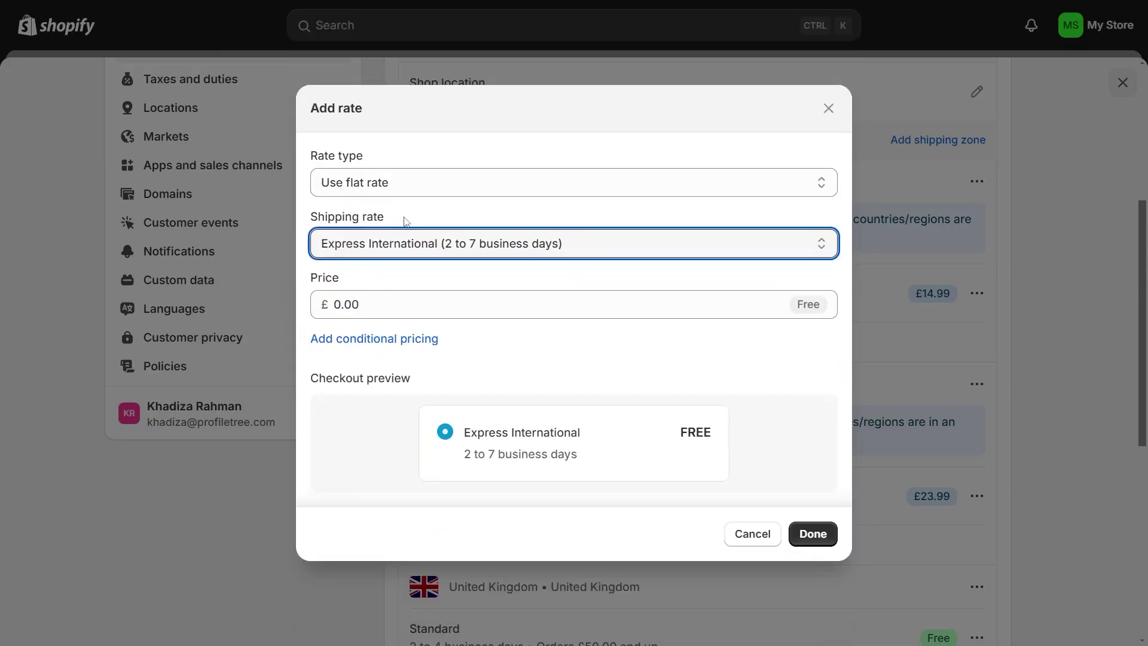
# Set the Express International rate's price to £20 and add the rate to the EU (European Union) zone.
pyautogui.click(424, 306)
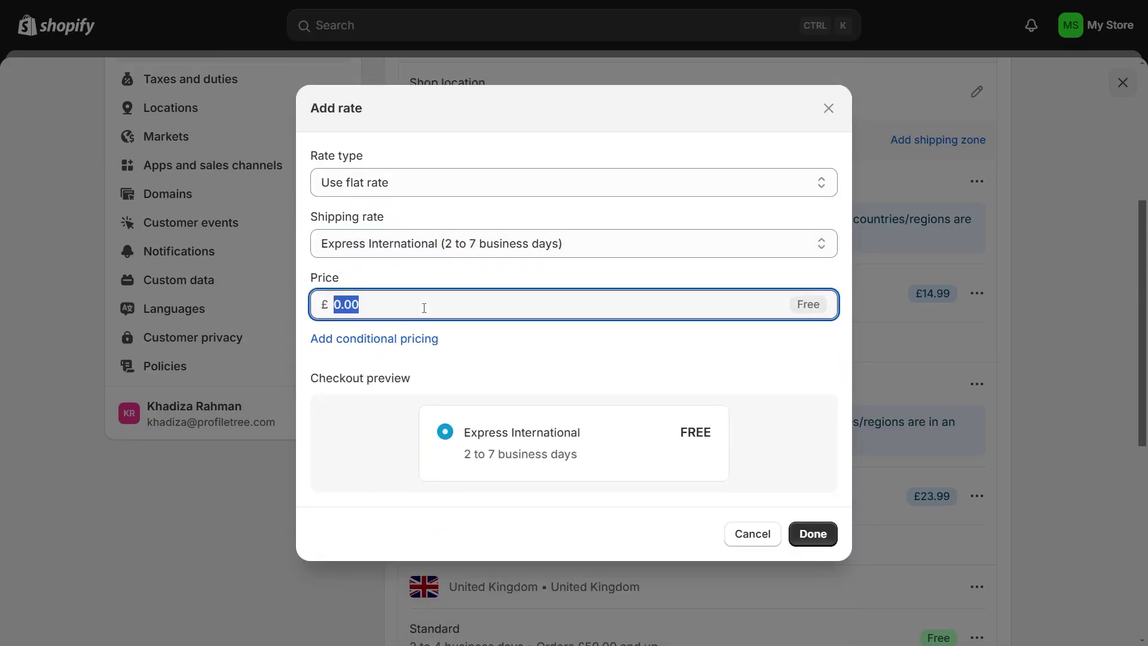
pyautogui.write('20')
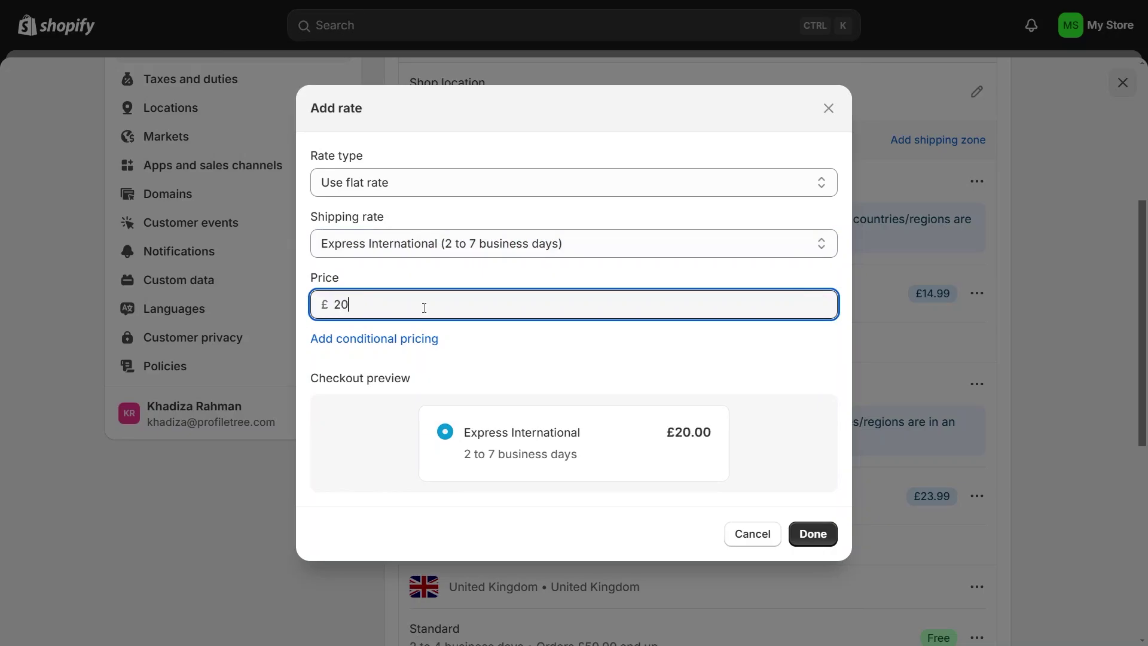
pyautogui.click(532, 333)
pyautogui.click(807, 529)
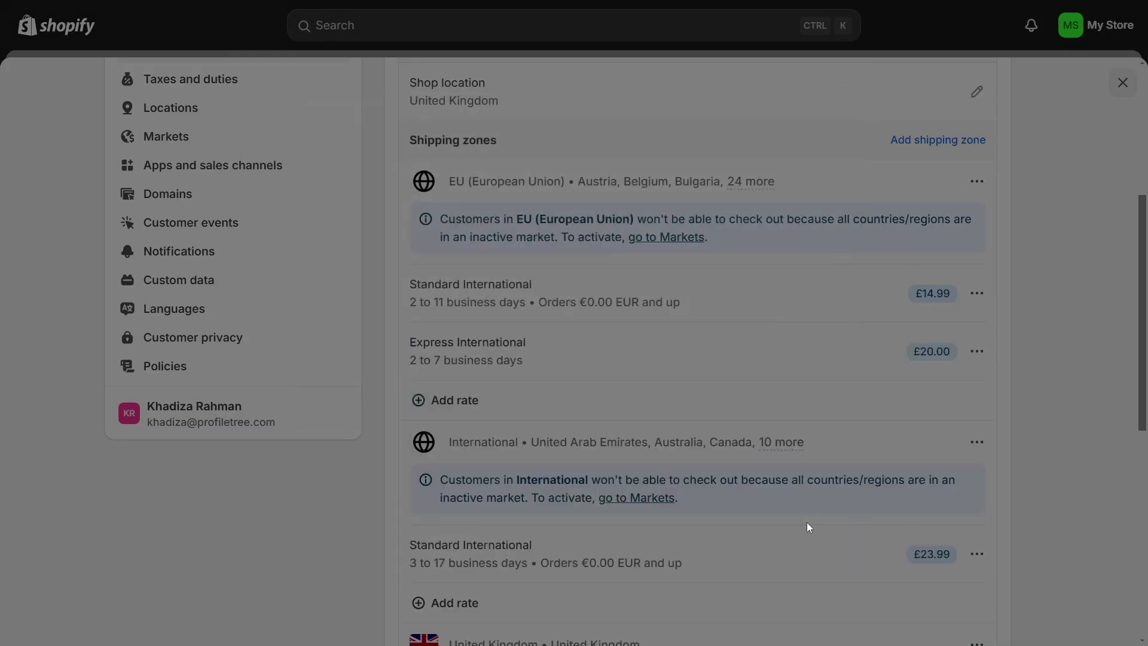
# Review the general profile's fulfillment location and the rates of the European Union, International and United Kingdom shipping zones.
pyautogui.scroll(-6, 770, 437)
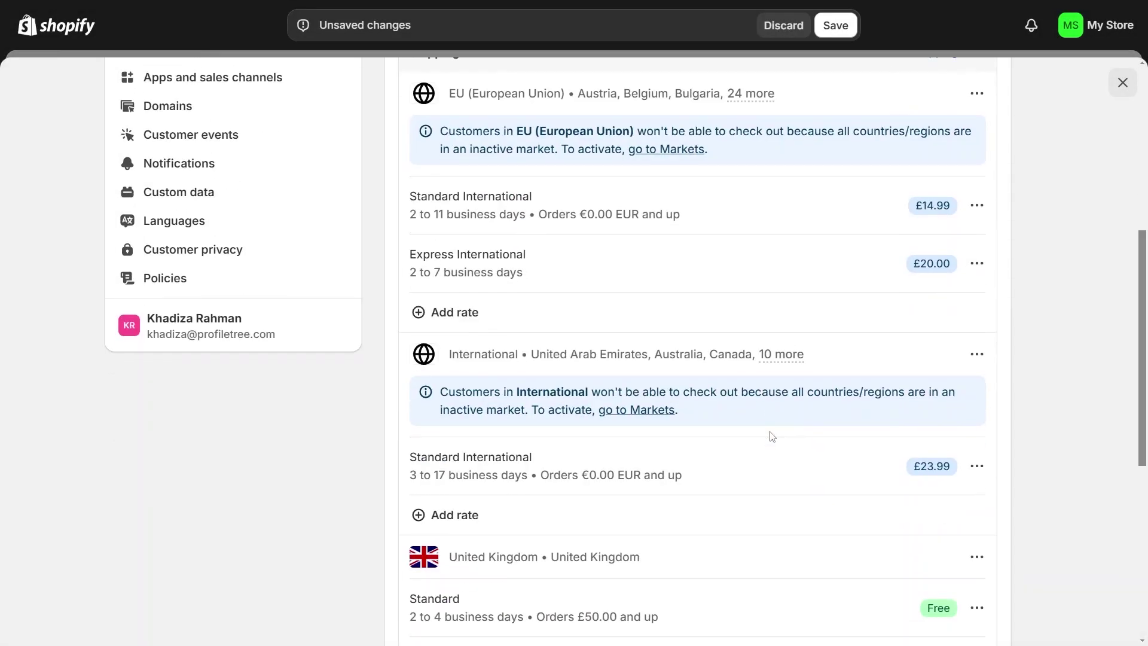
pyautogui.scroll(-3, 770, 437)
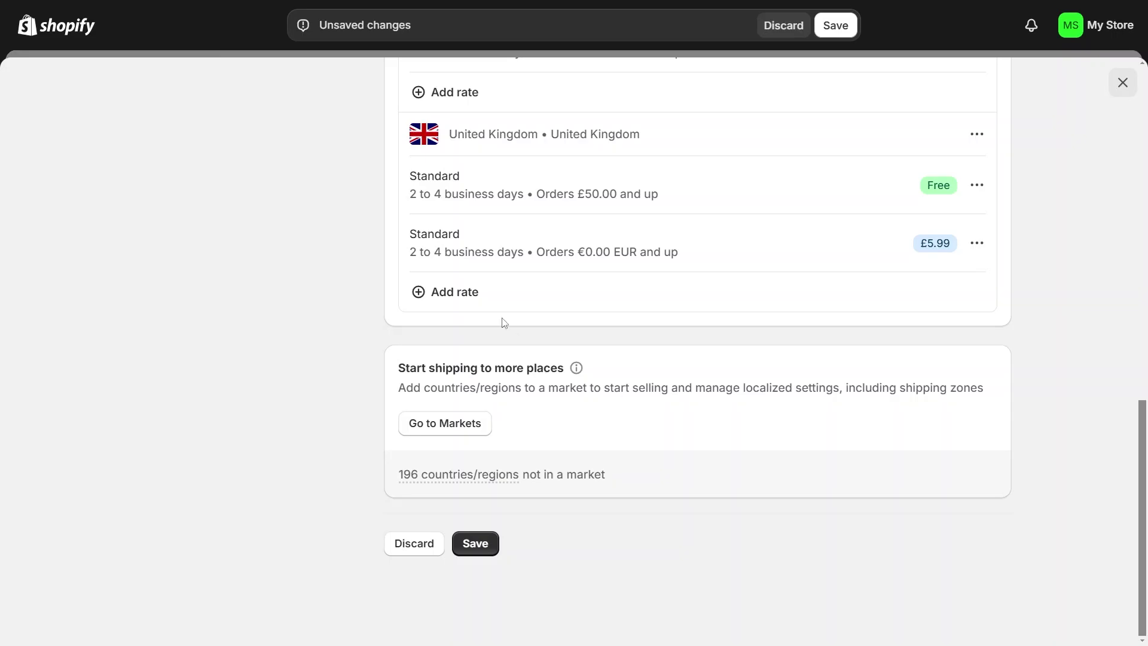
pyautogui.scroll(15, 598, 382)
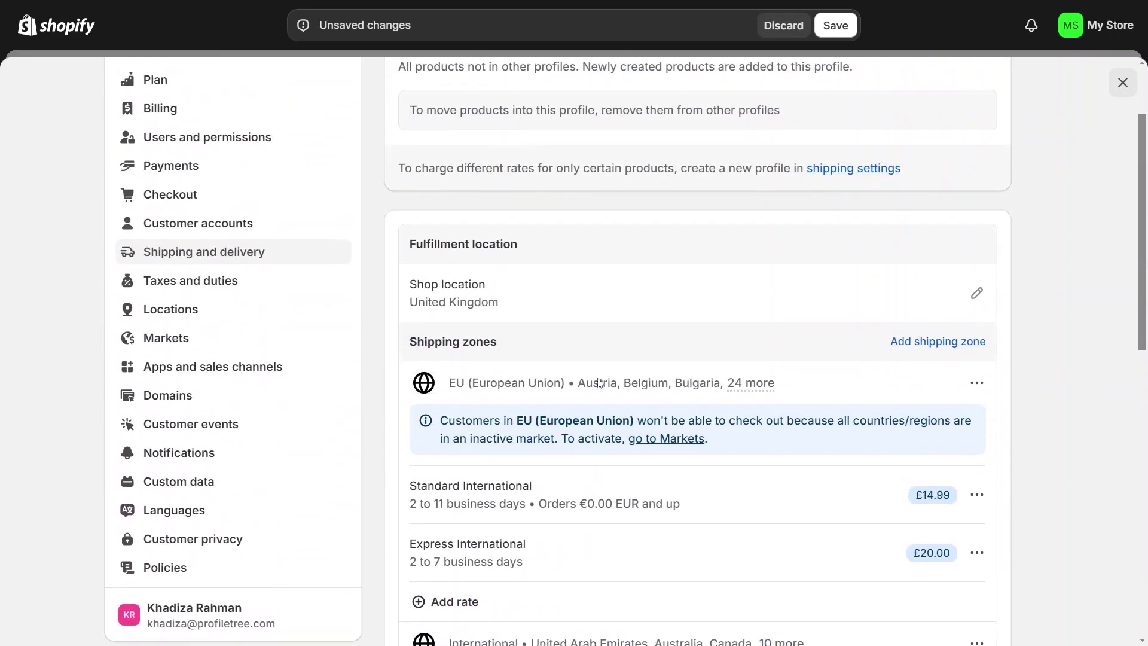
pyautogui.scroll(2, 598, 382)
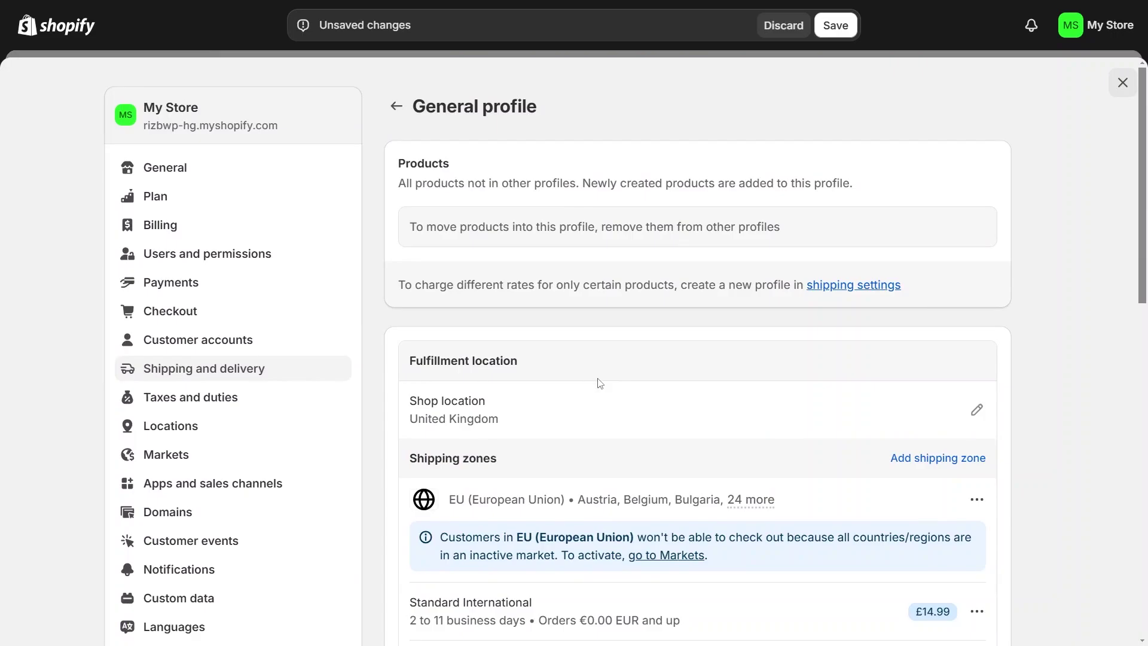
pyautogui.scroll(-5, 599, 383)
pyautogui.scroll(2, 600, 358)
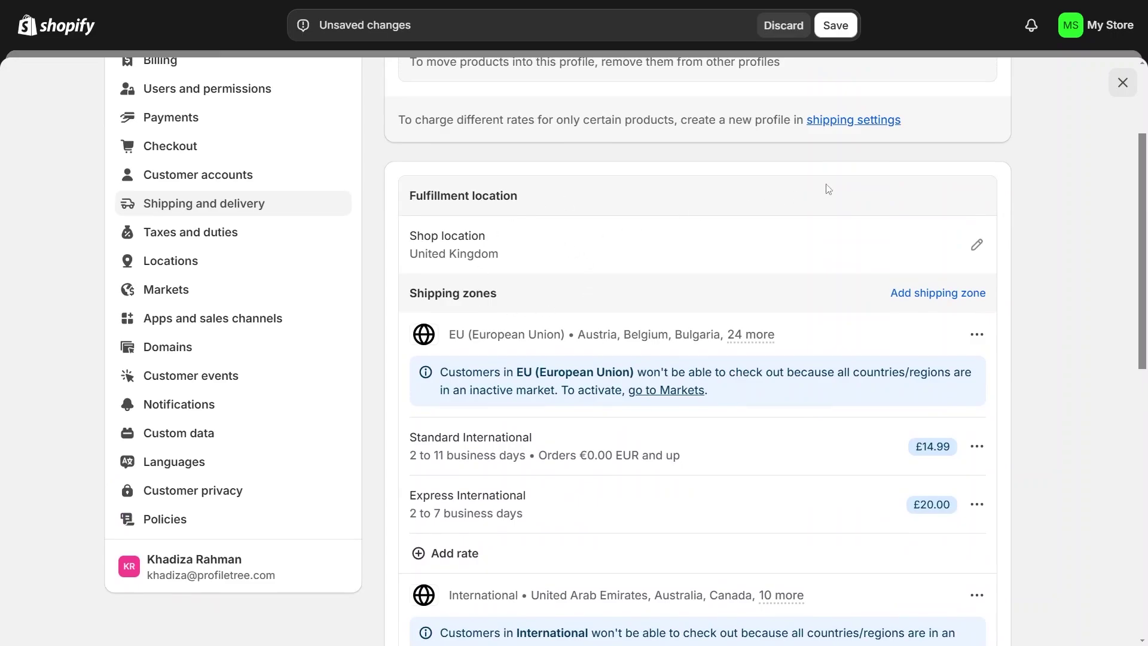
pyautogui.click(977, 246)
pyautogui.click(827, 259)
pyautogui.scroll(-3, 843, 335)
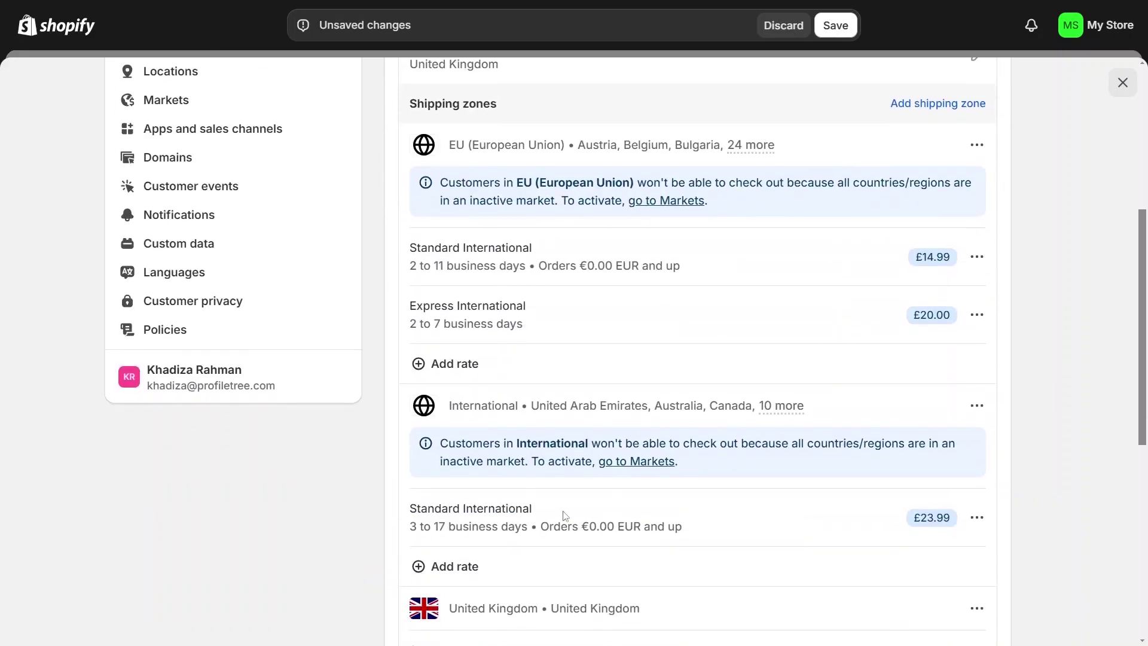
pyautogui.scroll(-5, 568, 517)
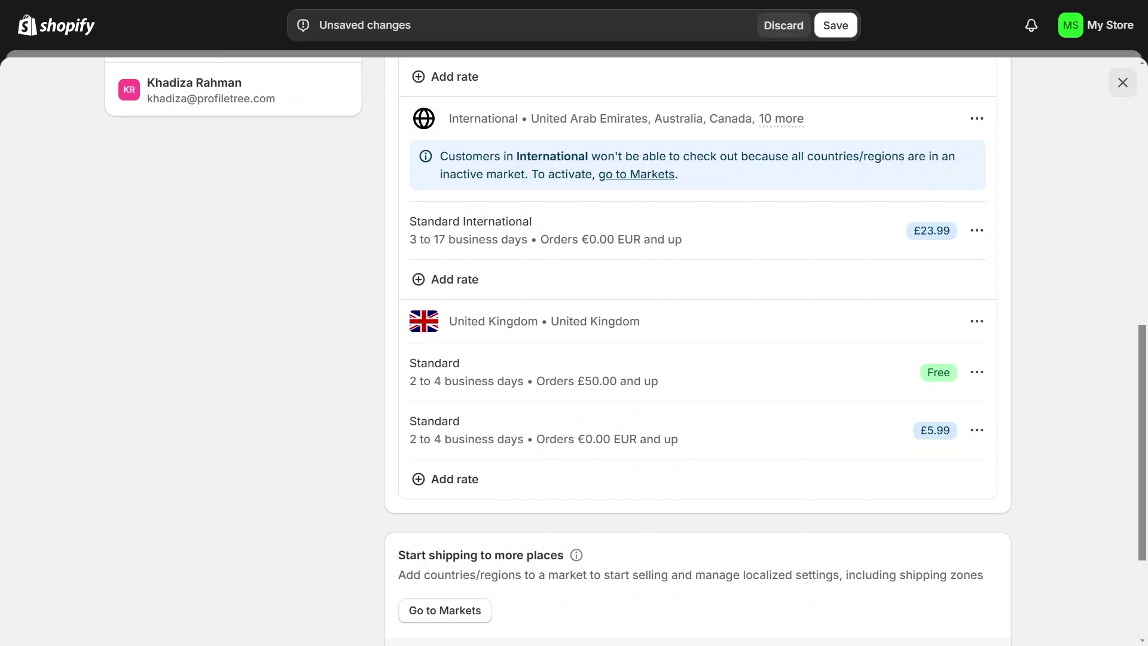
# Check the end of the general shipping profile, including the options for shipping to more countries/regions.
pyautogui.scroll(-3, 633, 317)
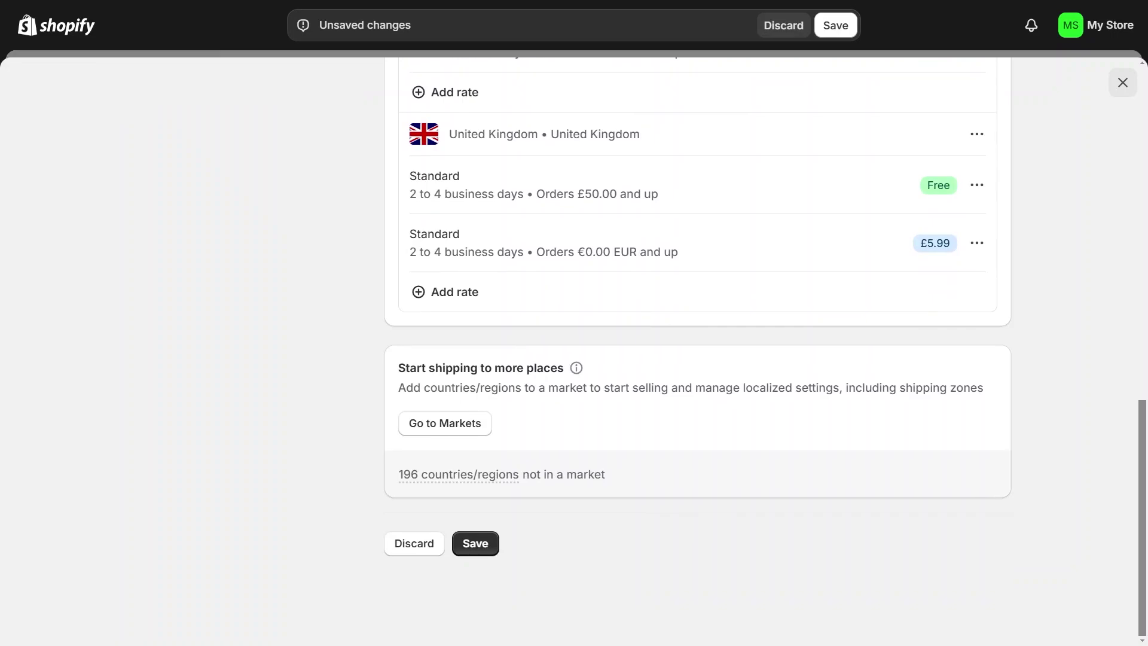
pyautogui.scroll(5, 804, 346)
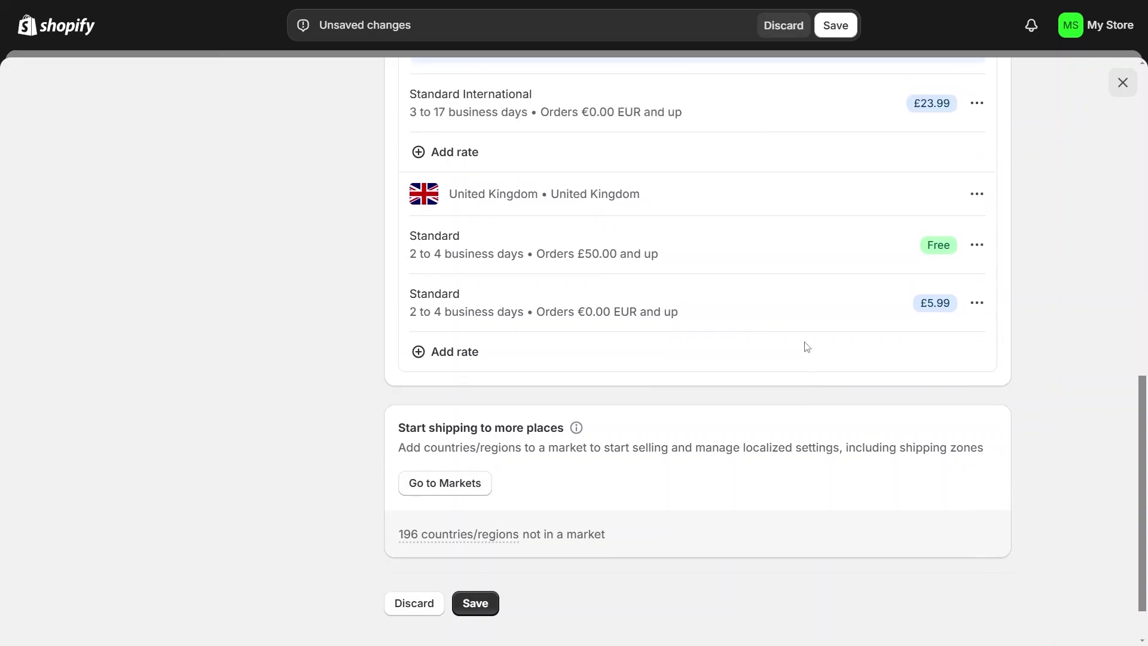
pyautogui.scroll(5, 806, 348)
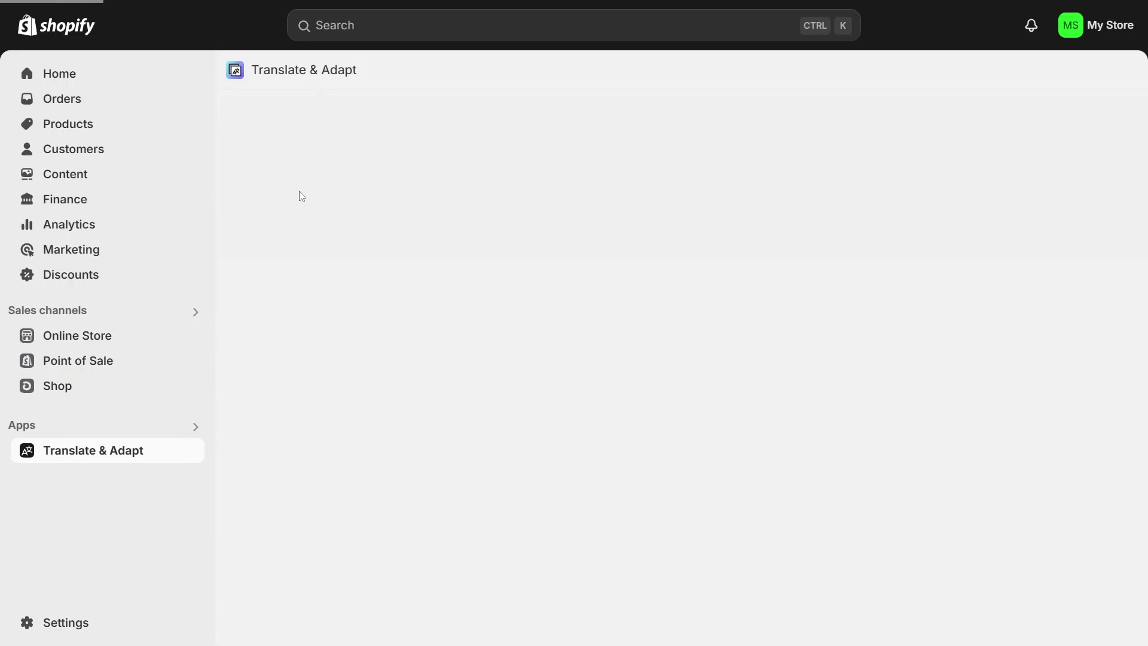
# Open the T-shirt's Europe localization in Translate & Adapt, dismiss the introduction and check the market languages and content types.
pyautogui.click(62, 126)
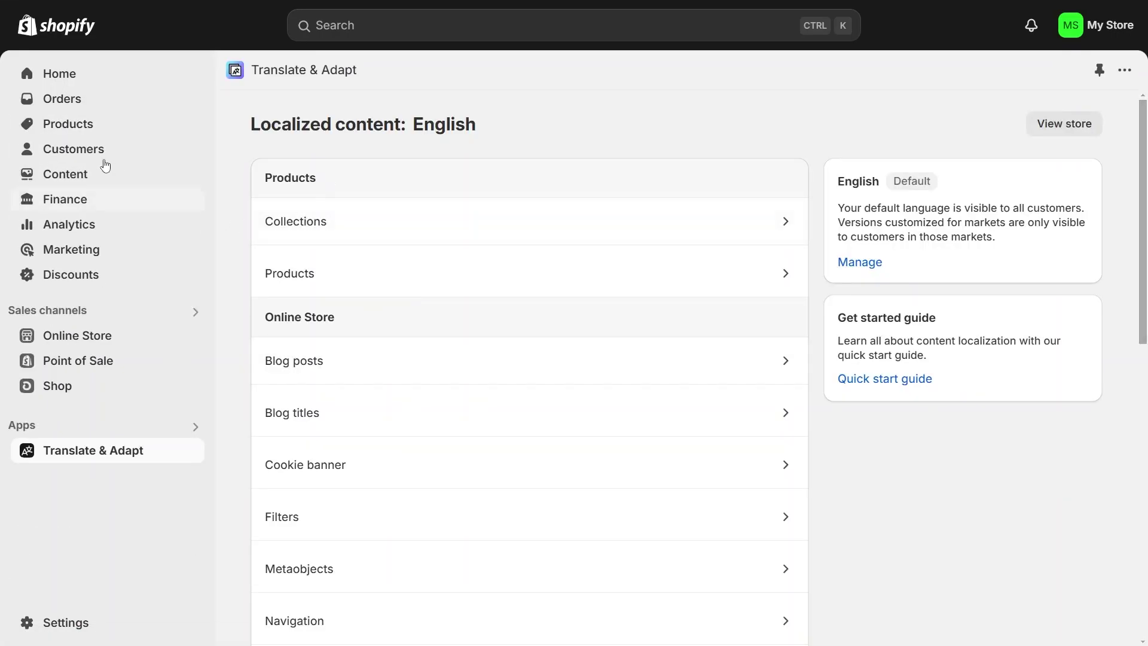
pyautogui.click(356, 297)
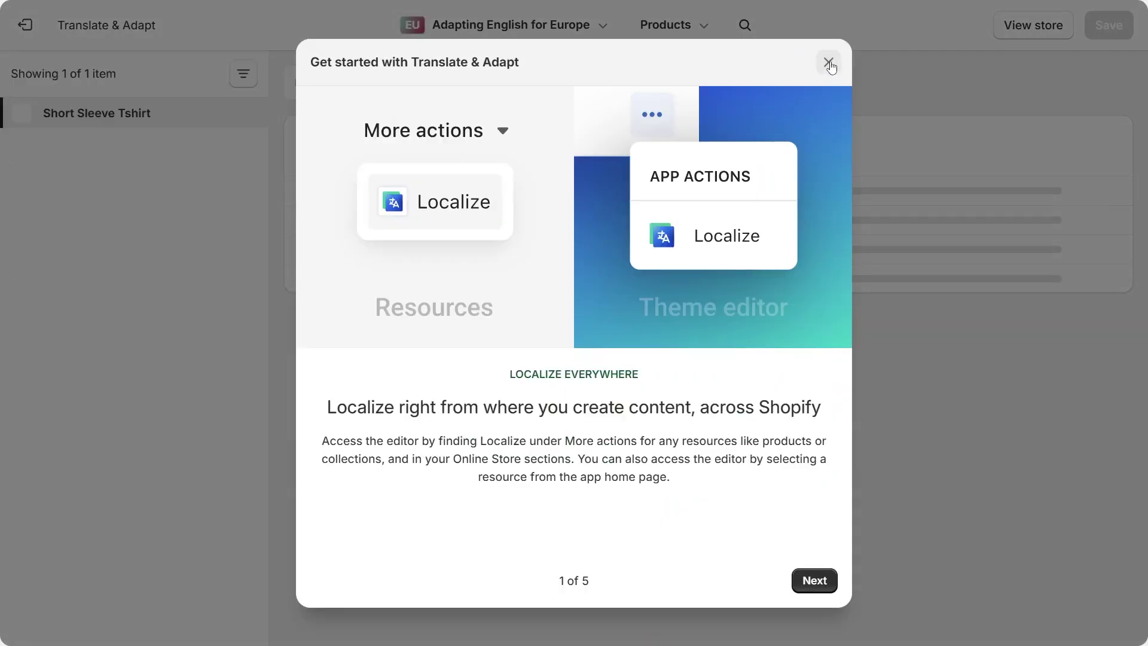
pyautogui.click(829, 62)
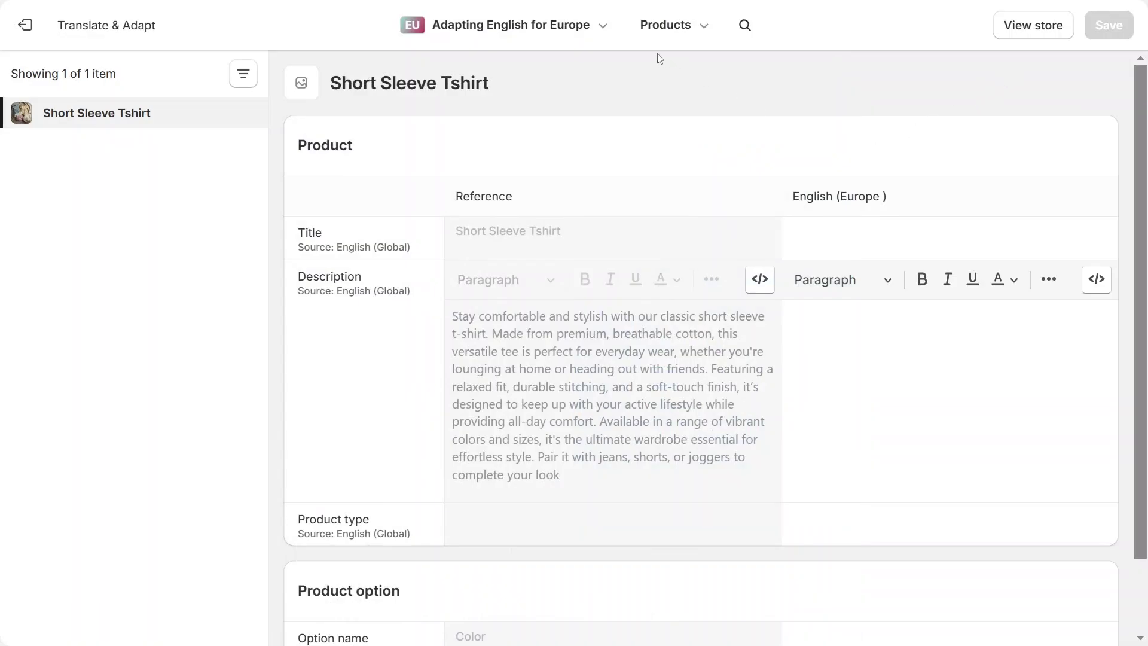
pyautogui.click(591, 33)
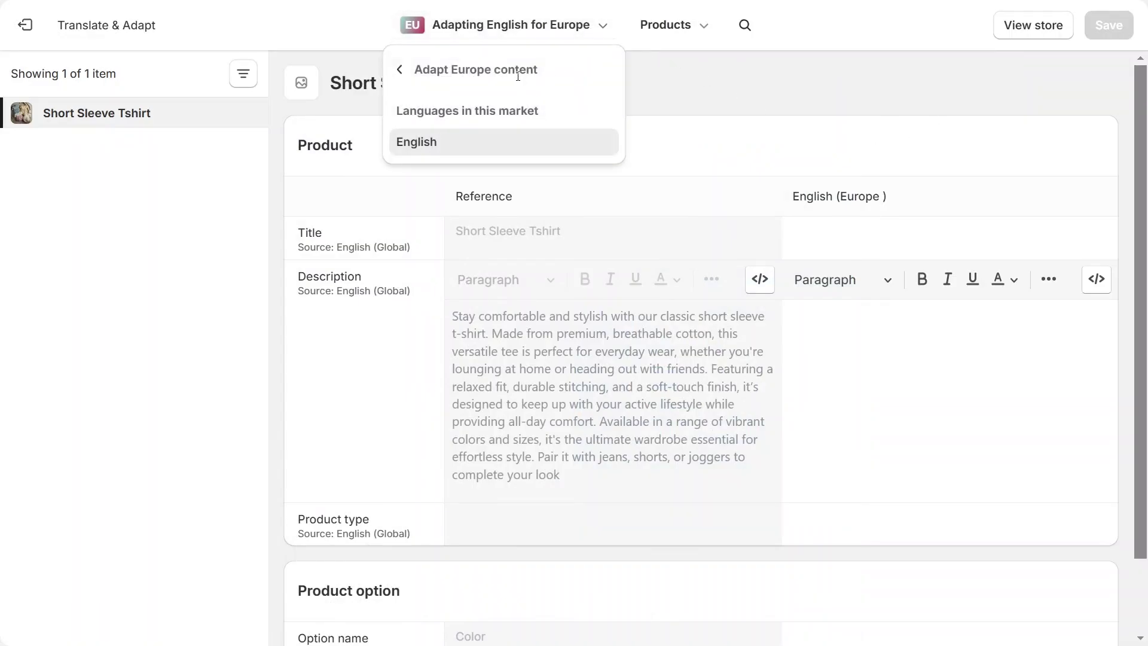
pyautogui.click(674, 33)
pyautogui.click(679, 33)
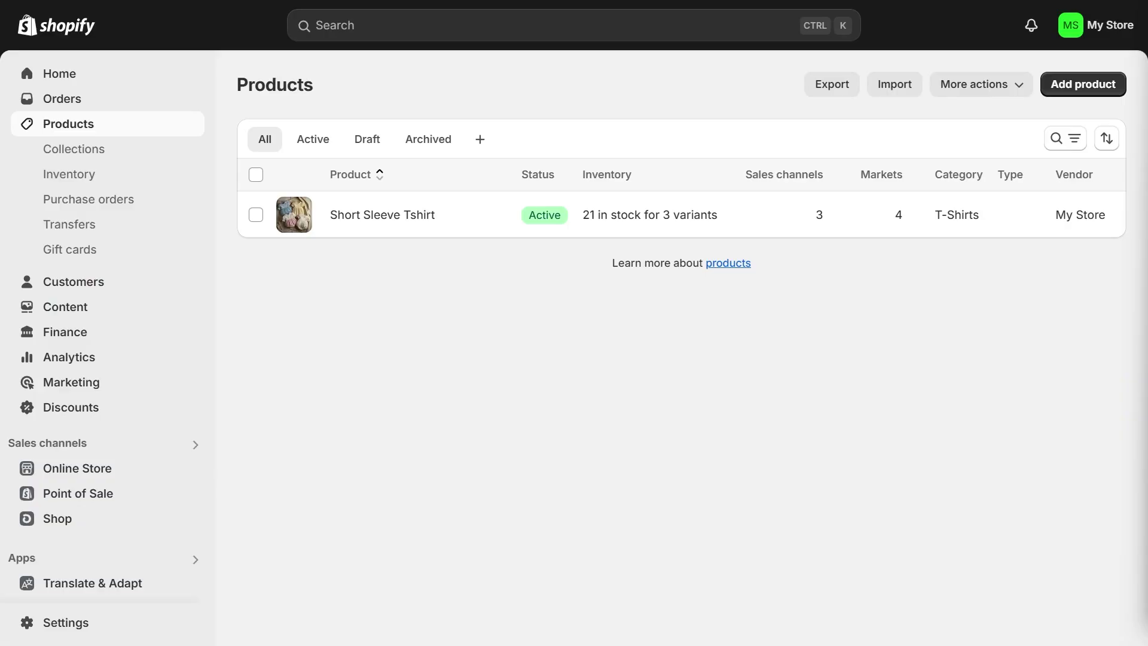
# Open the Short Sleeve Tshirt product and look over its description, media, category and variants.
pyautogui.click(363, 229)
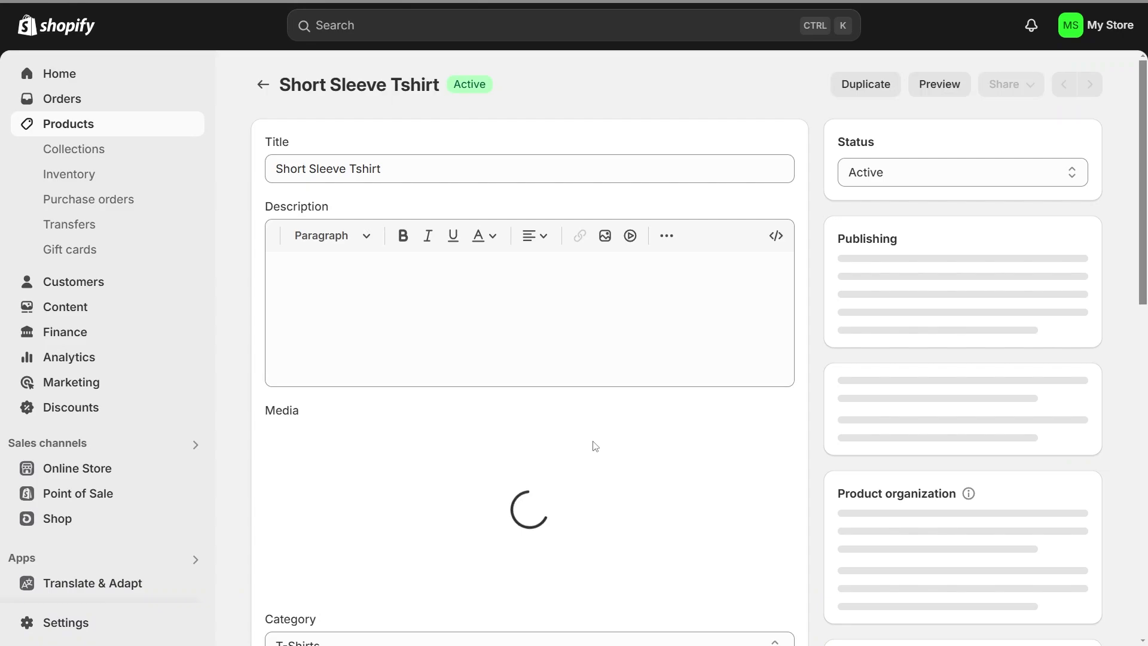
pyautogui.scroll(-5, 595, 446)
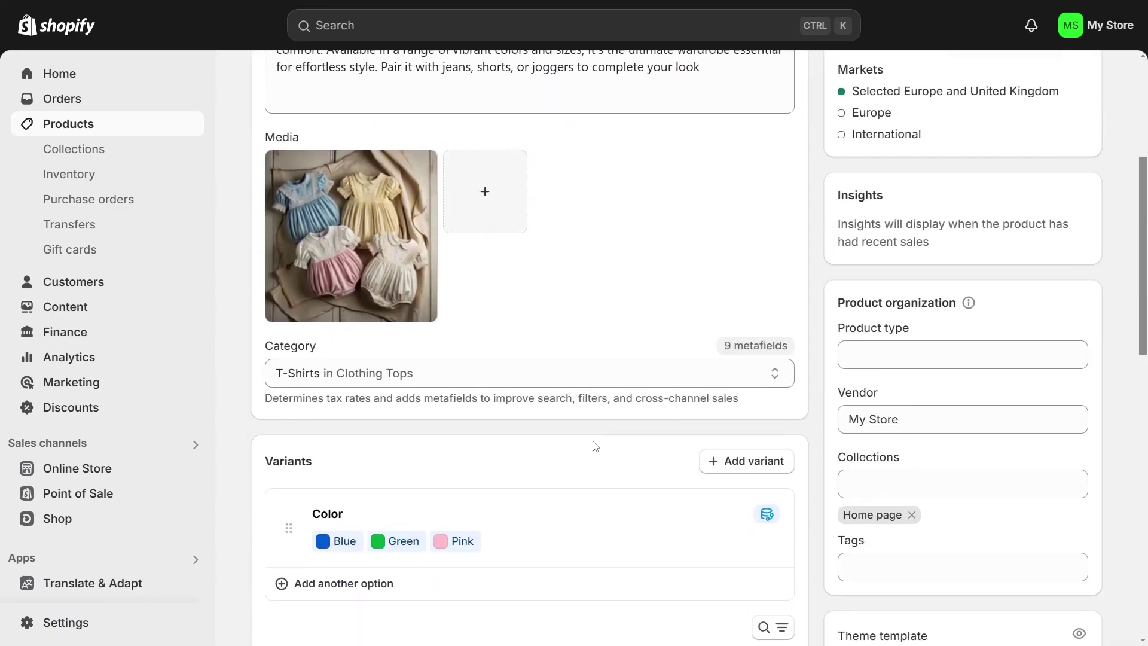
pyautogui.scroll(-3, 595, 446)
pyautogui.scroll(8, 595, 446)
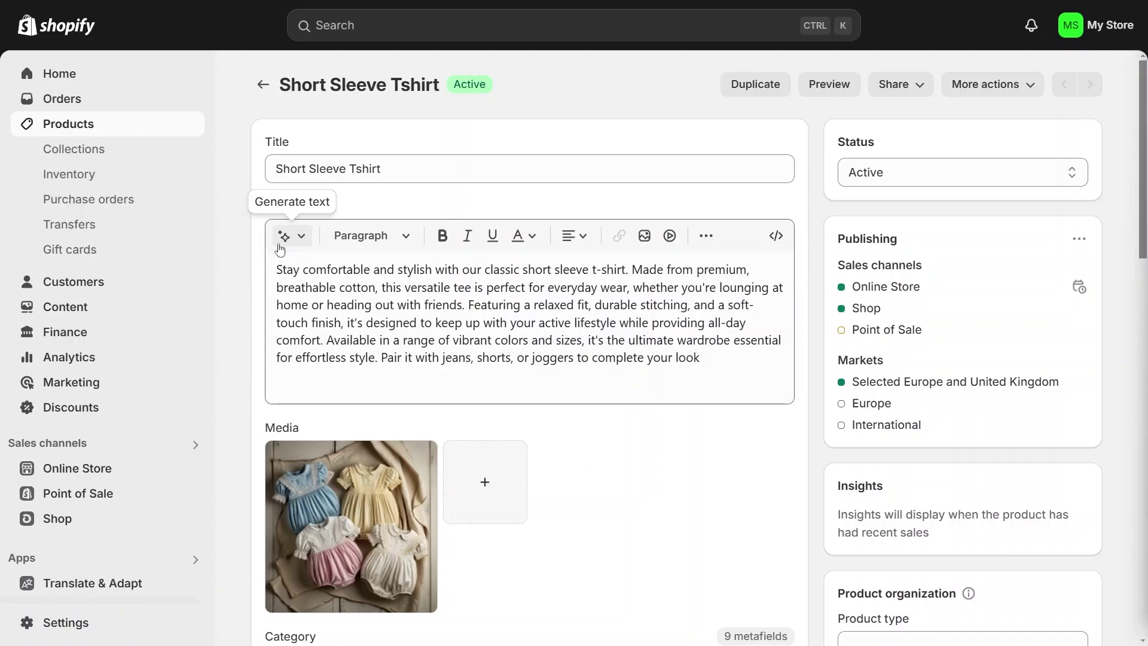
# Start generating a product description for the T-shirt with the keywords "organic tshirt, comfortable, unisex".
pyautogui.click(281, 245)
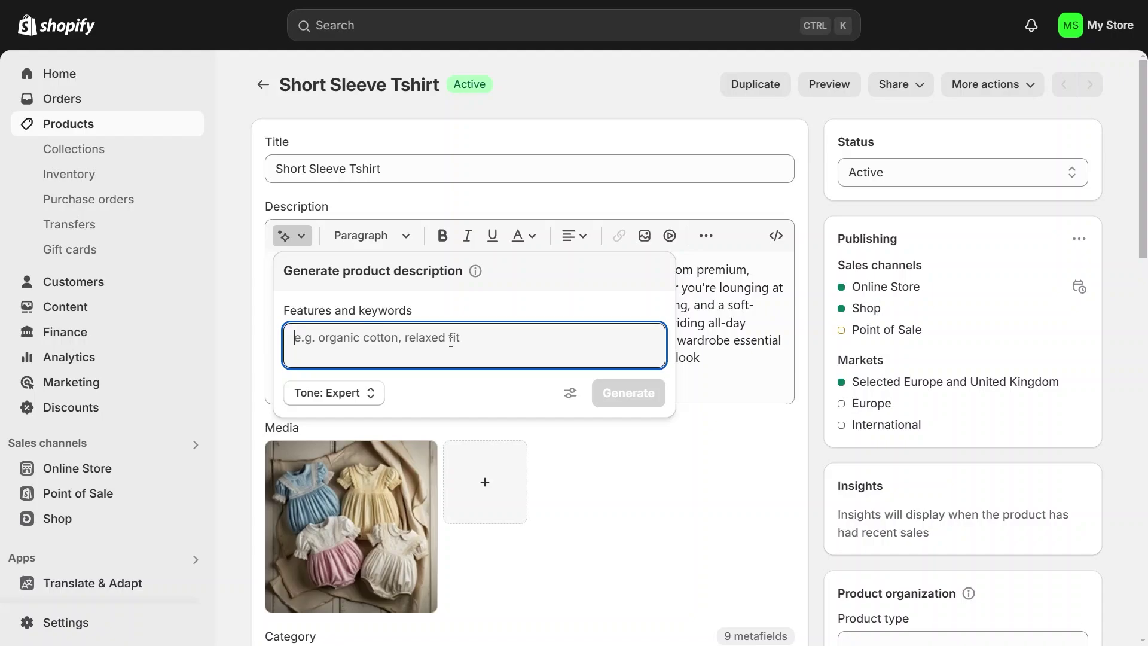
pyautogui.write('organic t')
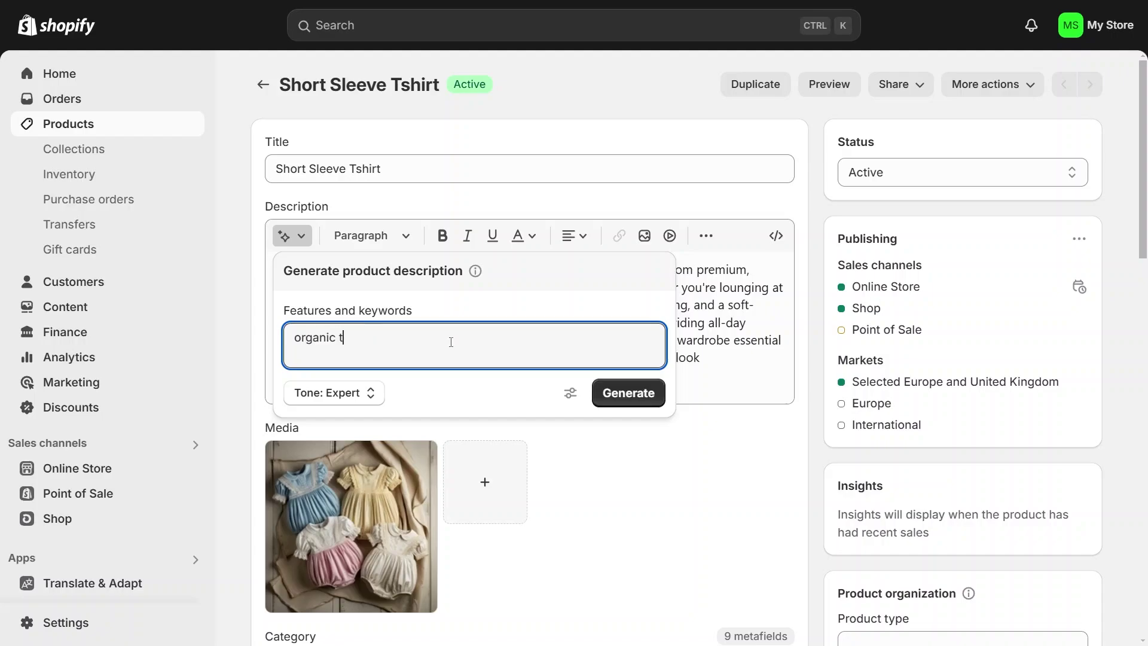
pyautogui.write('shirt, comforatble')
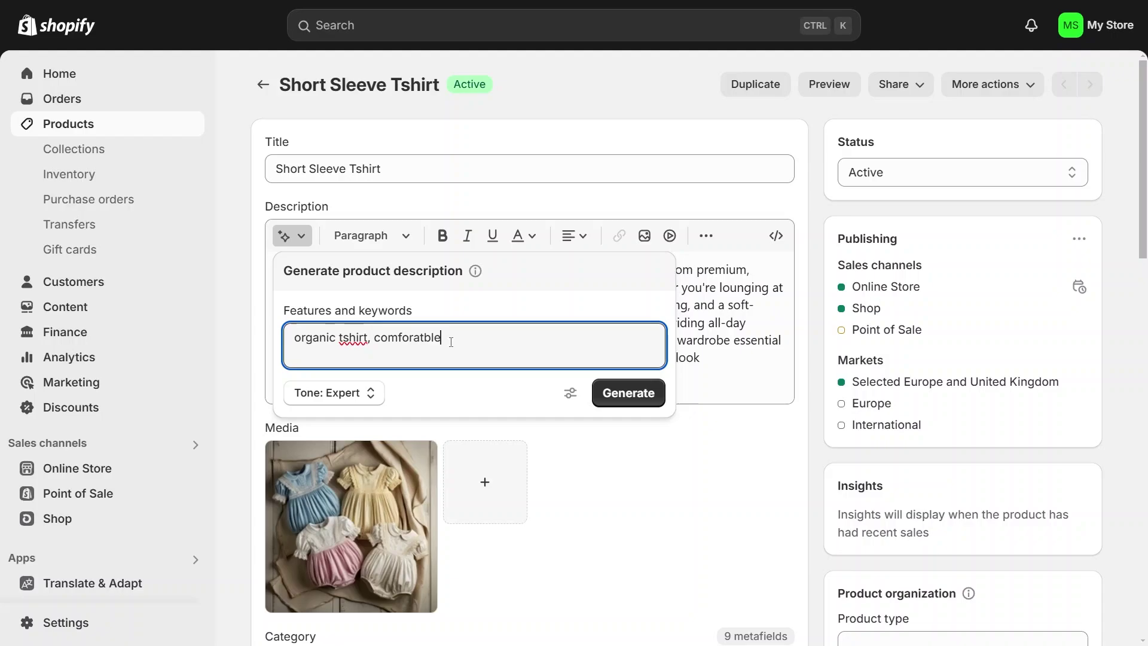
pyautogui.press('BackSpace')
pyautogui.press('BackSpace')
pyautogui.press('BackSpace')
pyautogui.press('BackSpace')
pyautogui.press('BackSpace')
pyautogui.write('ra')
pyautogui.press('BackSpace')
pyautogui.press('BackSpace')
pyautogui.write('table, unisex')
# Generate the description in the Persuasive tone with no special instructions and keep the generated text.
pyautogui.click(352, 399)
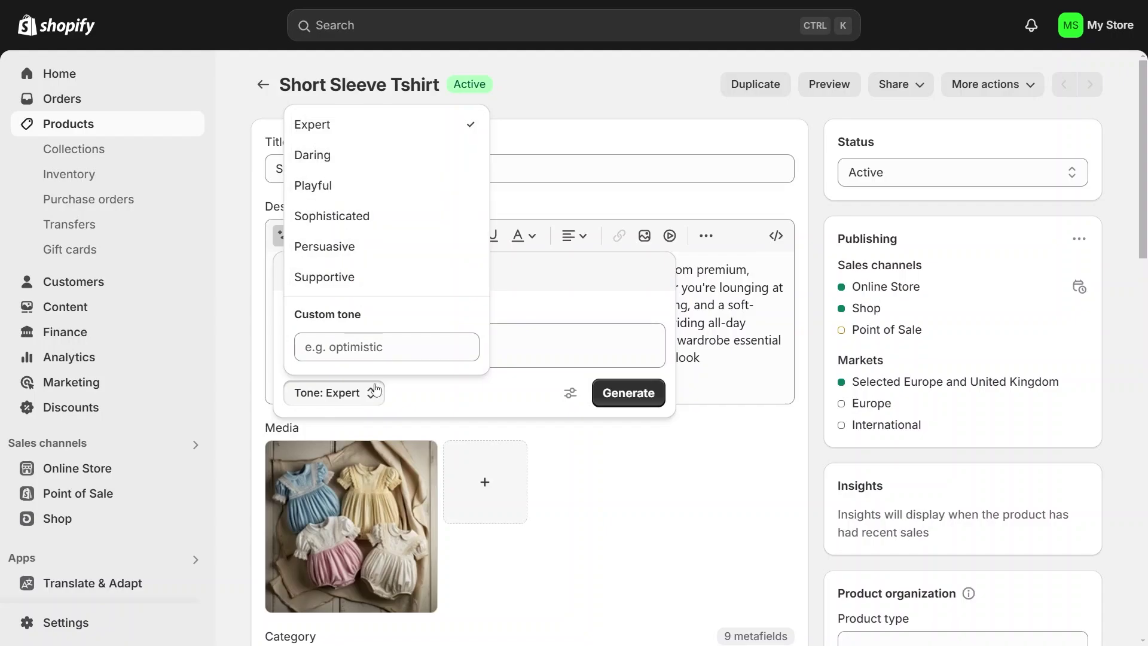
pyautogui.click(338, 248)
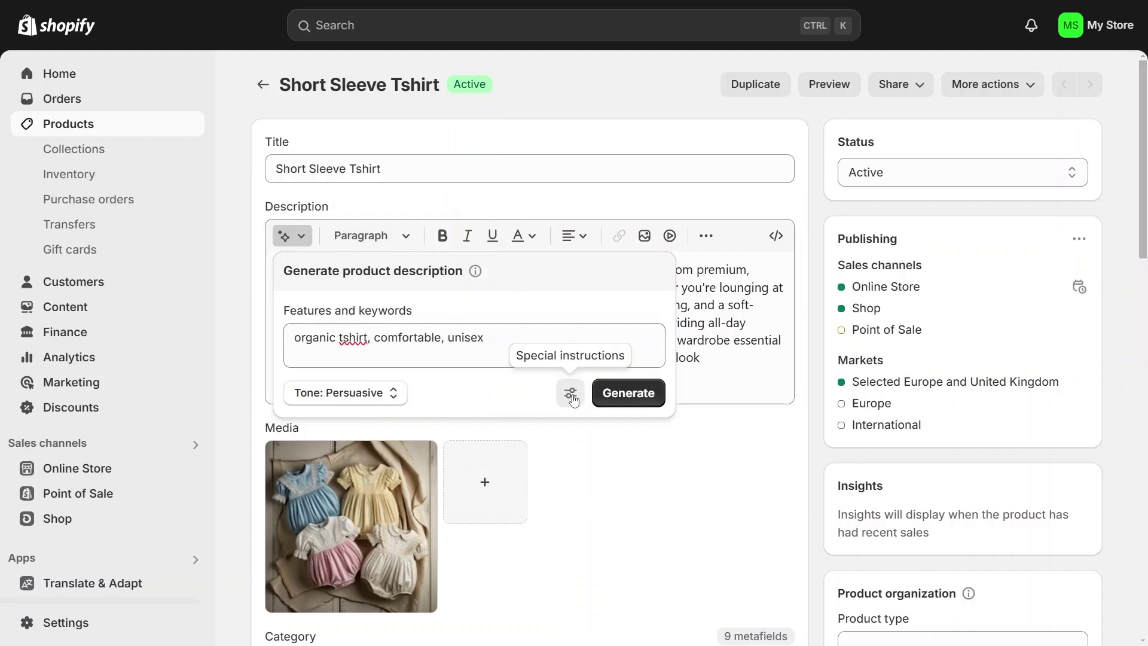
pyautogui.click(571, 395)
pyautogui.click(495, 412)
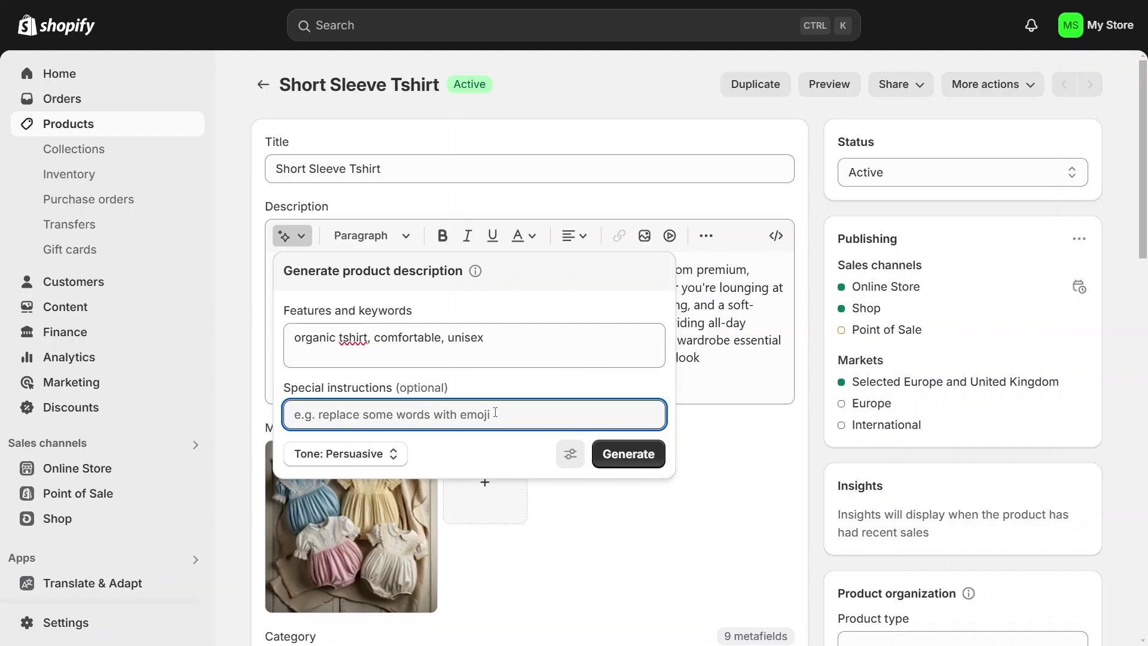
pyautogui.click(649, 458)
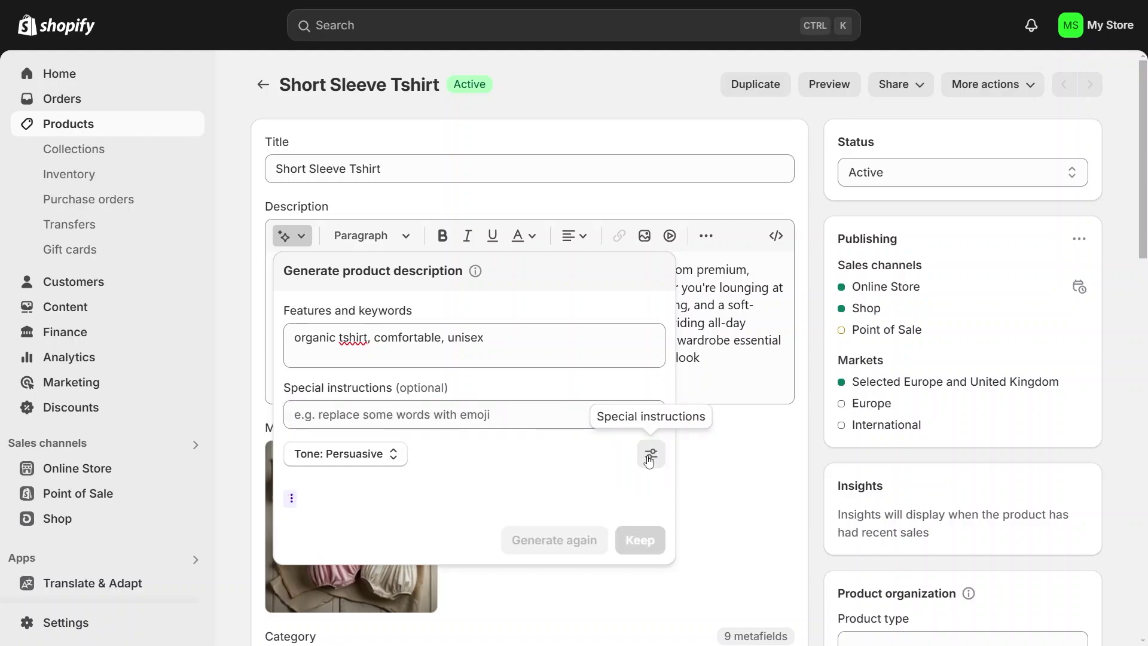
pyautogui.scroll(1, 444, 527)
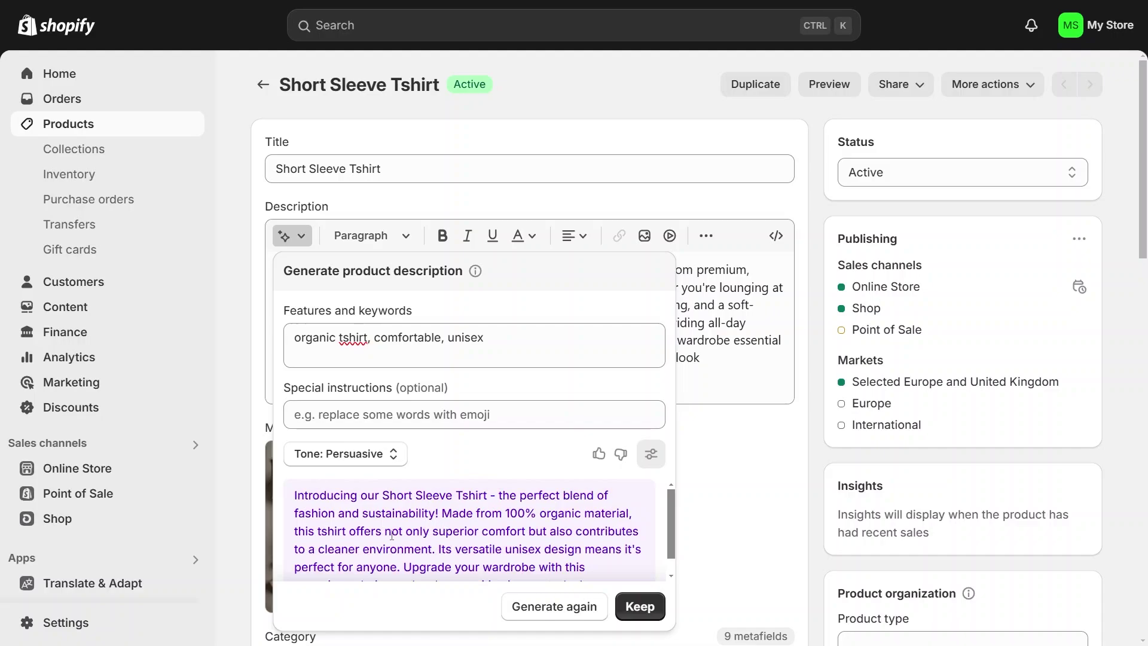
pyautogui.scroll(-1, 445, 529)
pyautogui.scroll(1, 446, 529)
pyautogui.click(638, 606)
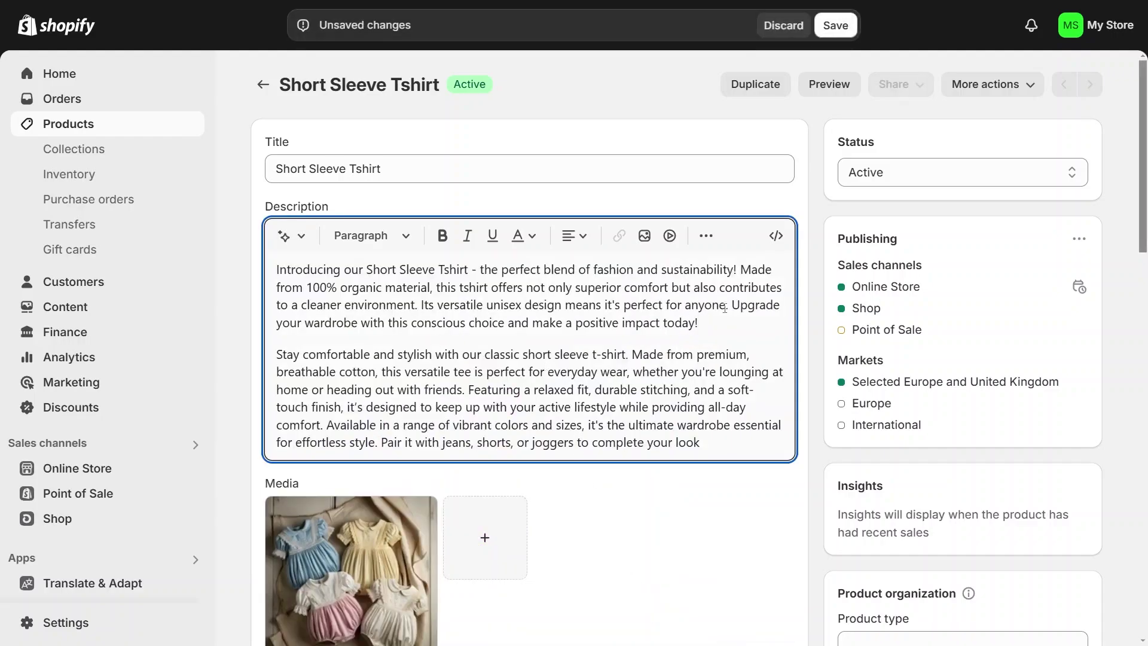
# Delete the generated paragraph and the blank line above the original description, keeping the text starting with "Stay comfortable".
pyautogui.moveTo(723, 322); pyautogui.dragTo(257, 272)
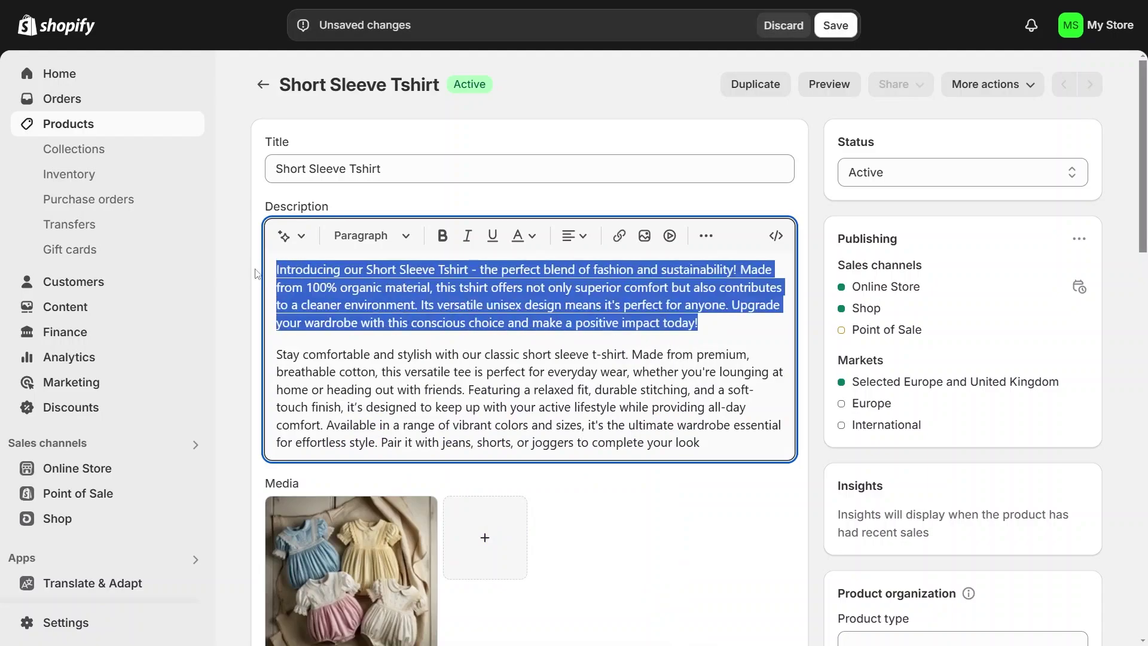
pyautogui.press('BackSpace')
pyautogui.click(281, 302)
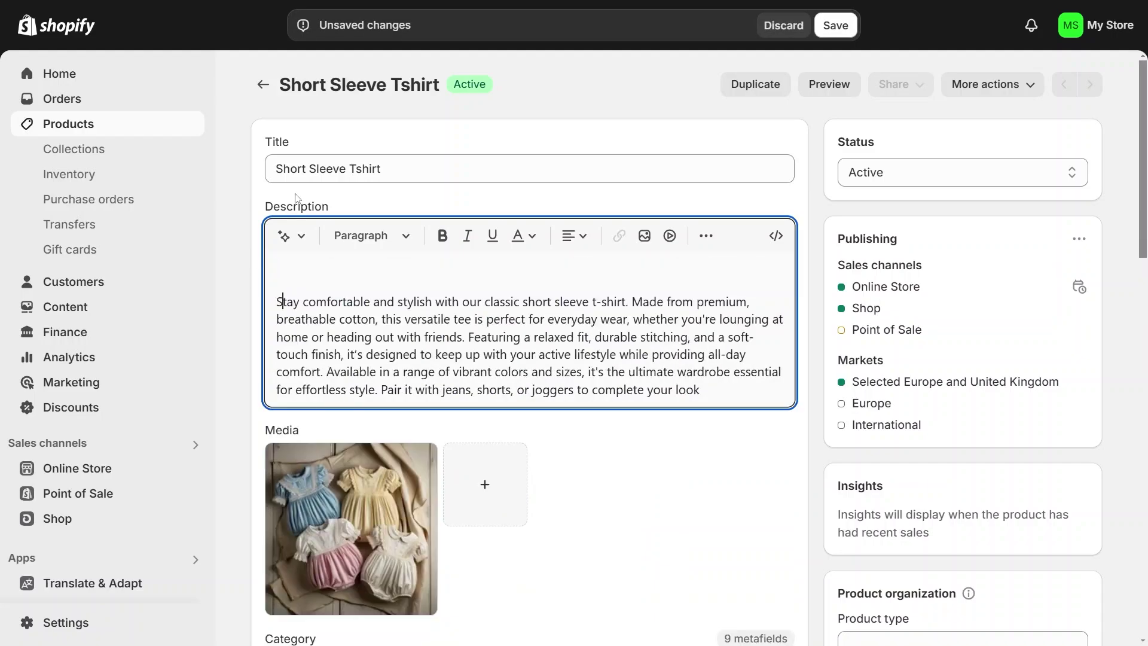
pyautogui.press('BackSpace')
pyautogui.press('BackSpace')
pyautogui.write('S')
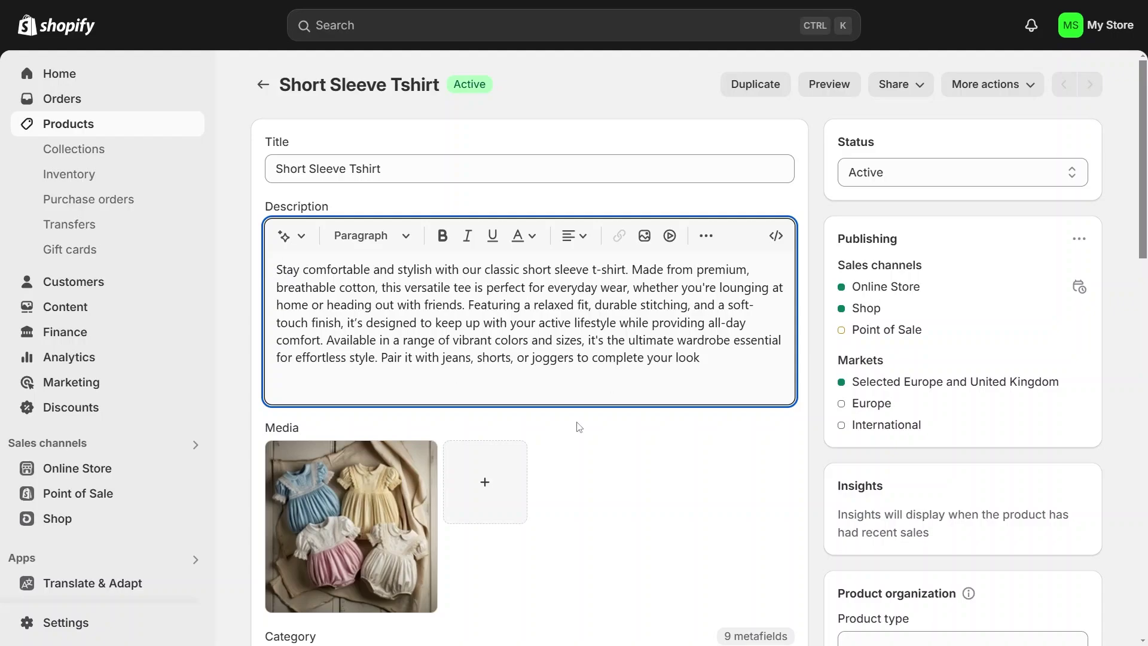
# Review the T-shirt's variants, category metafields and search engine listing.
pyautogui.scroll(-10, 577, 424)
pyautogui.scroll(-10, 577, 424)
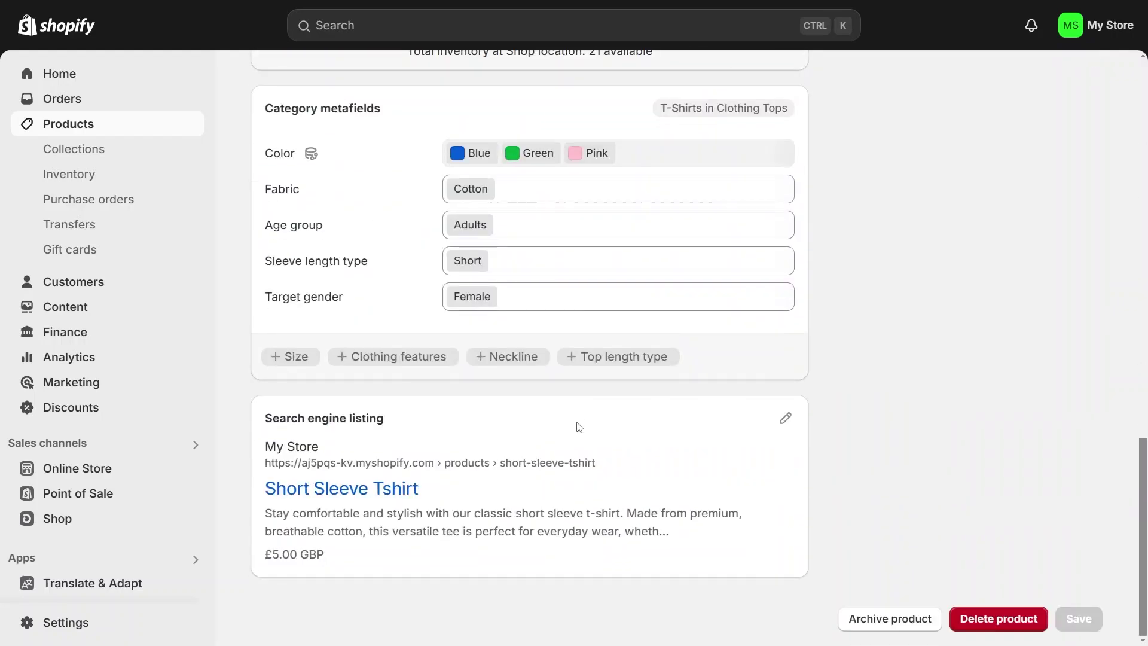
pyautogui.scroll(20, 532, 405)
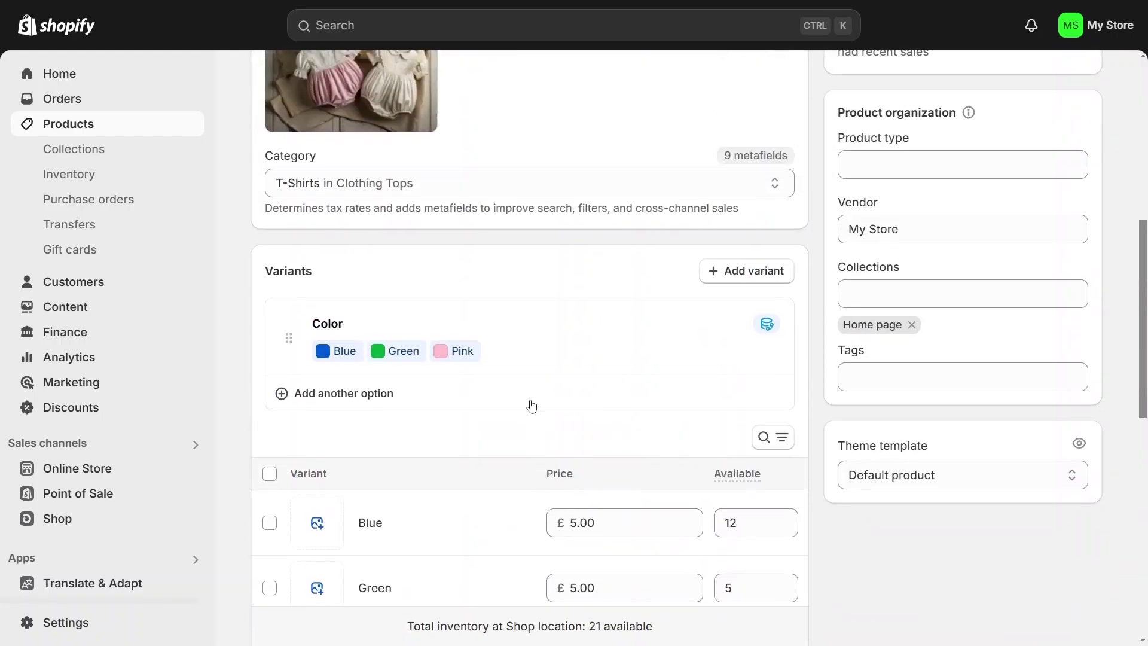
pyautogui.scroll(1, 399, 300)
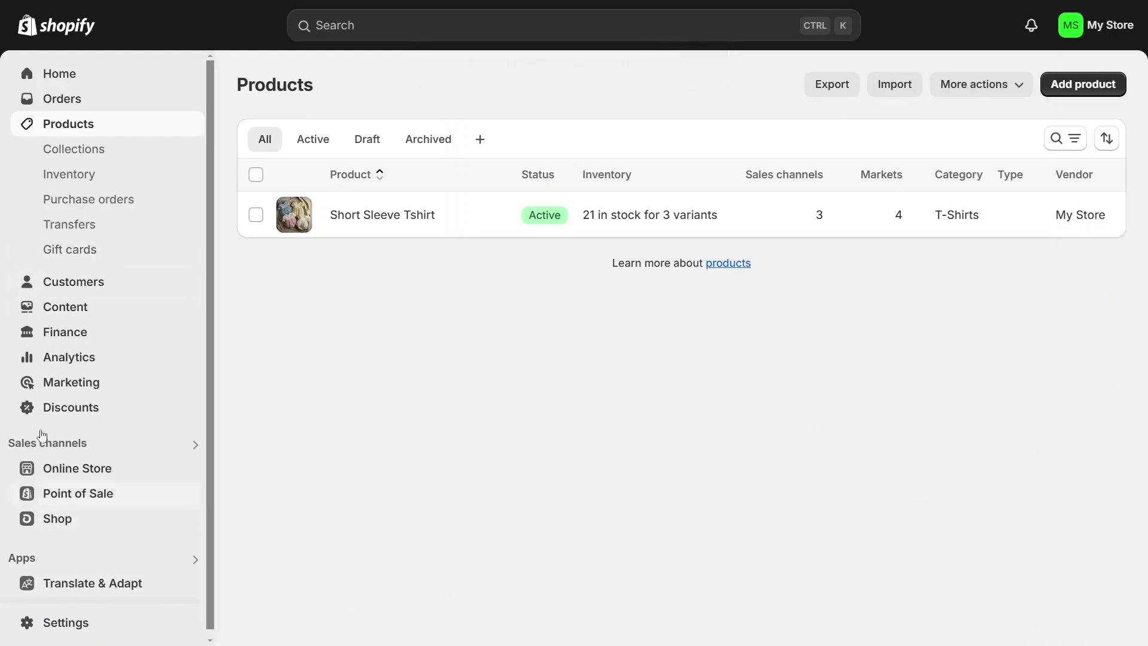
# Add a new page to the online store and title it "About".
pyautogui.click(96, 468)
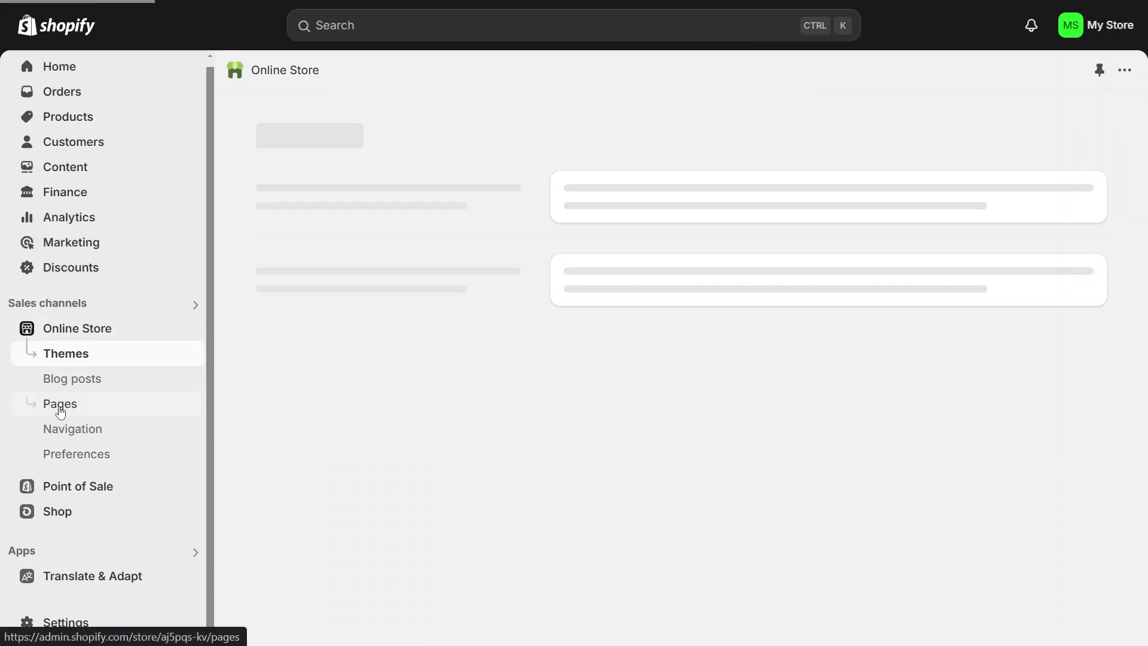
pyautogui.click(59, 405)
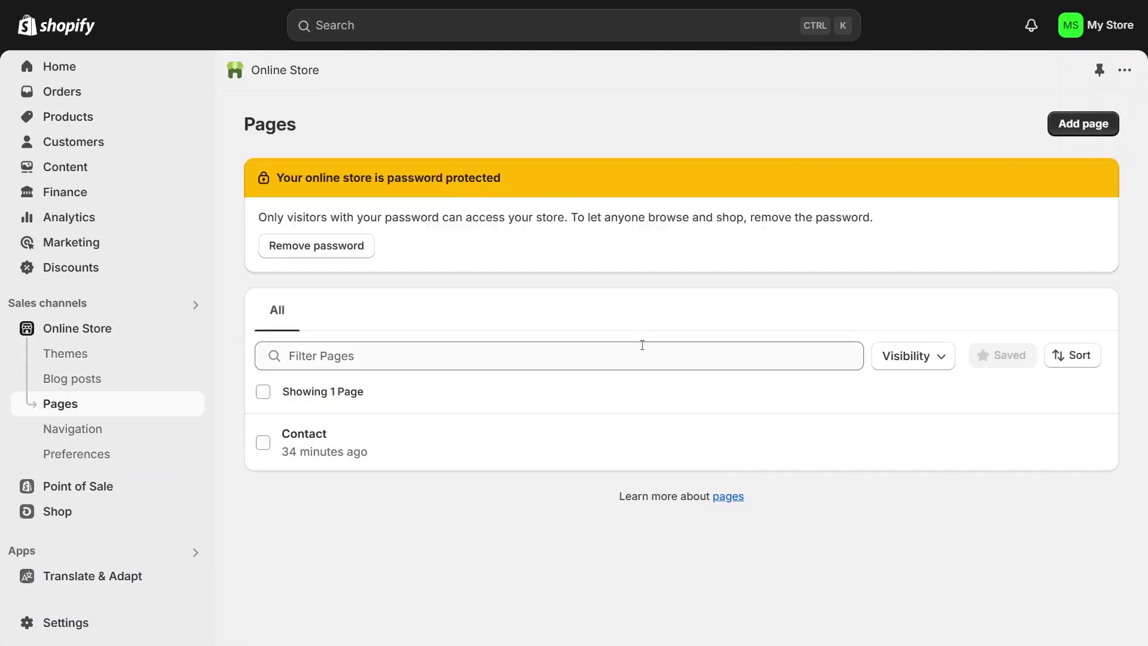
pyautogui.click(1073, 123)
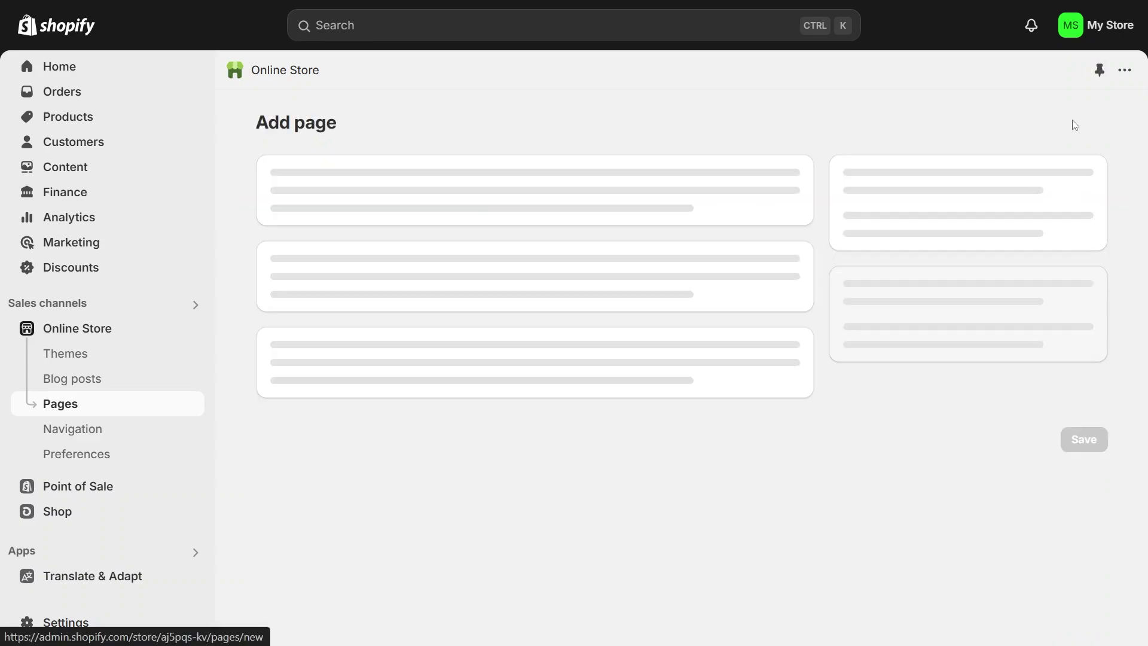
pyautogui.click(379, 213)
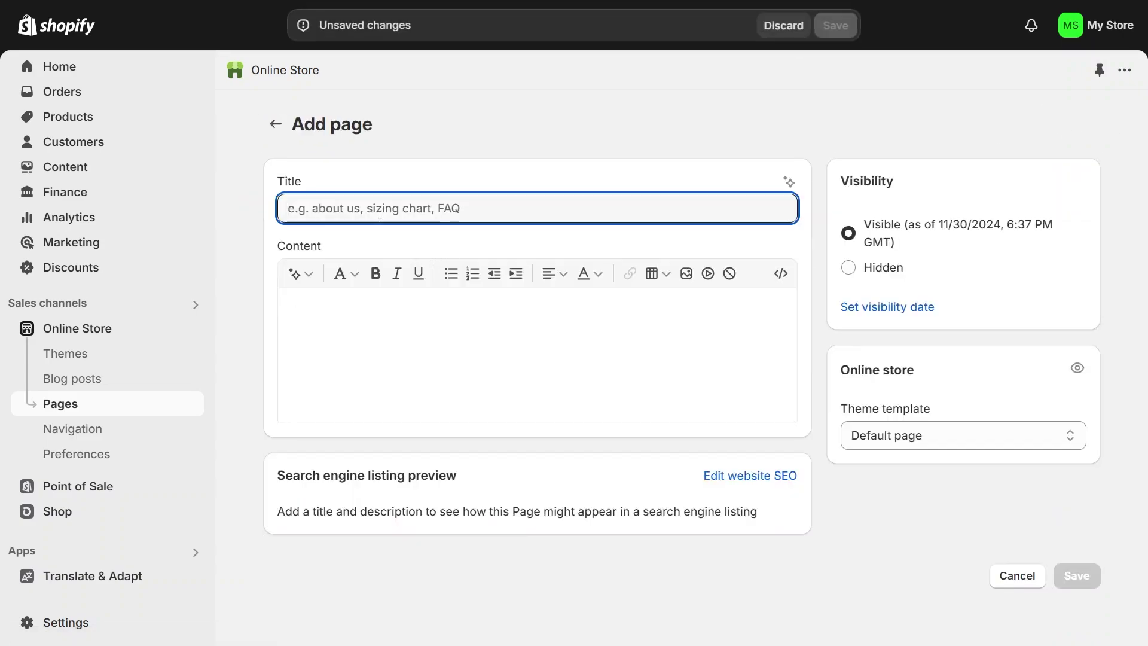
pyautogui.write('About')
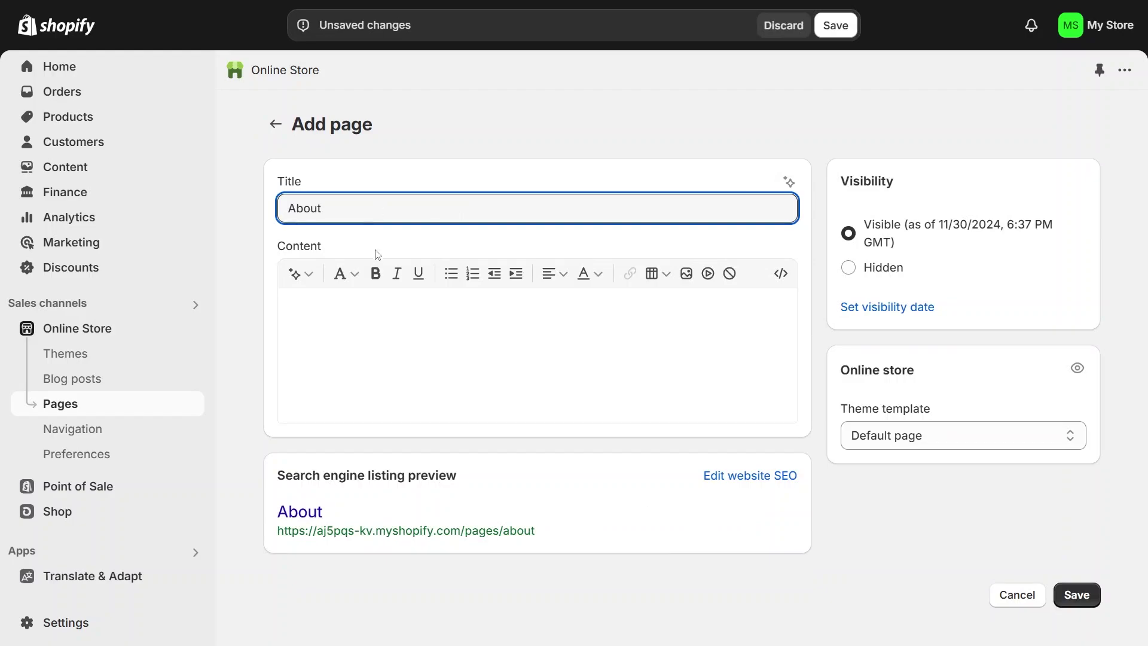
# Start generating the page's content with the prompt "About our business, 30 years in industry selling basic apparell".
pyautogui.click(320, 309)
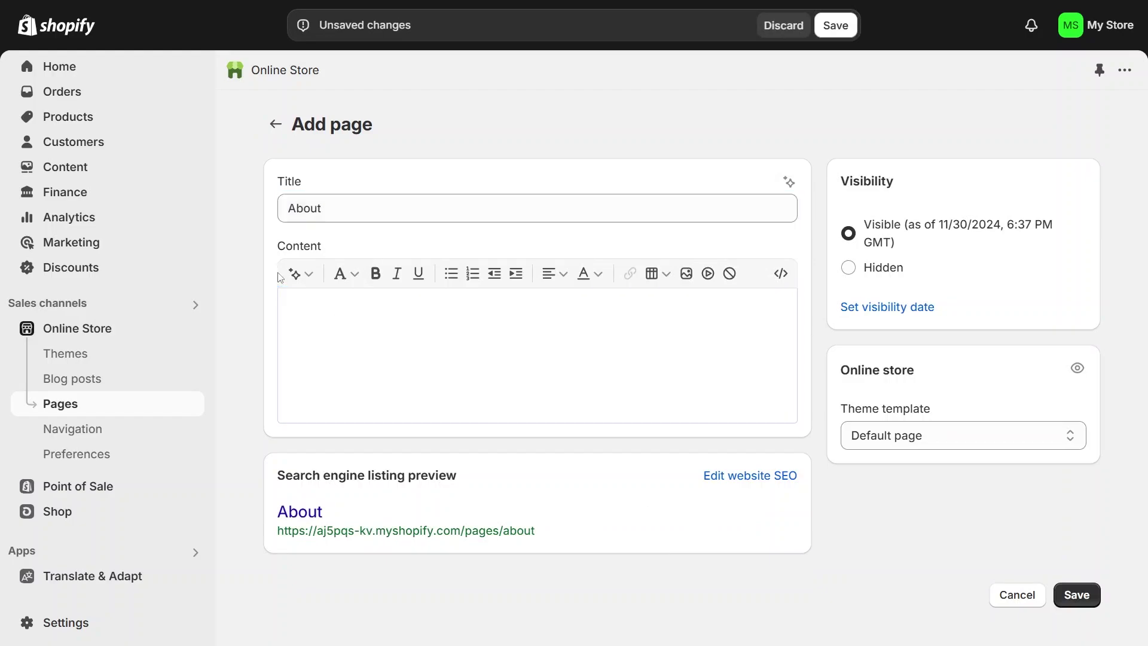
pyautogui.click(299, 273)
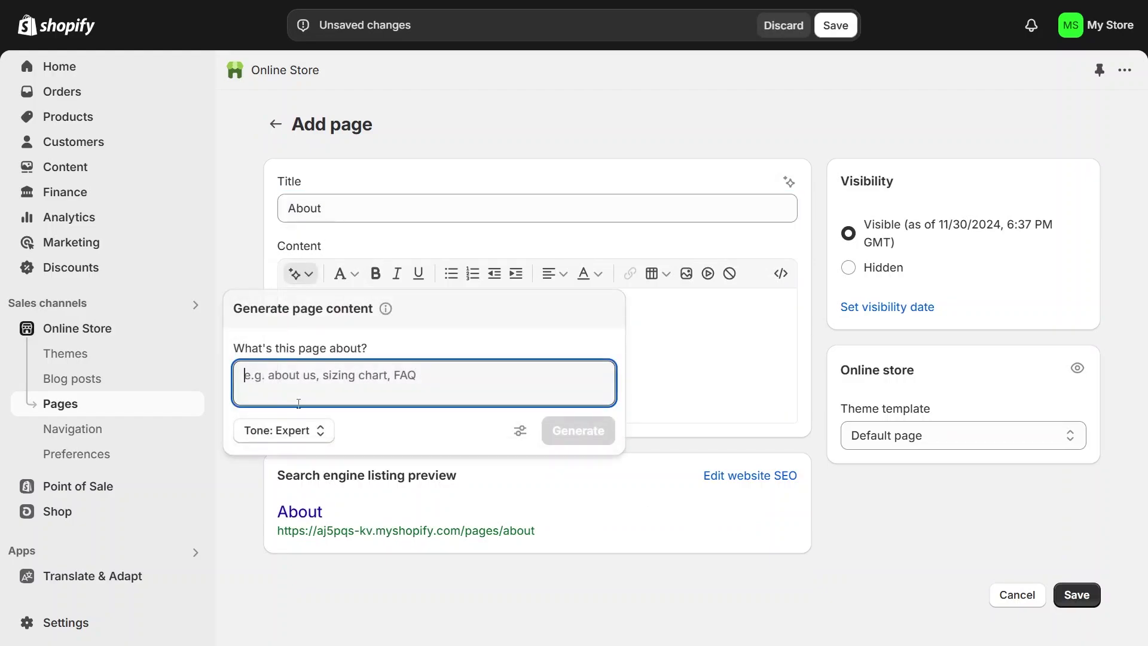
pyautogui.write('Te')
pyautogui.press('BackSpace')
pyautogui.press('BackSpace')
pyautogui.write('About')
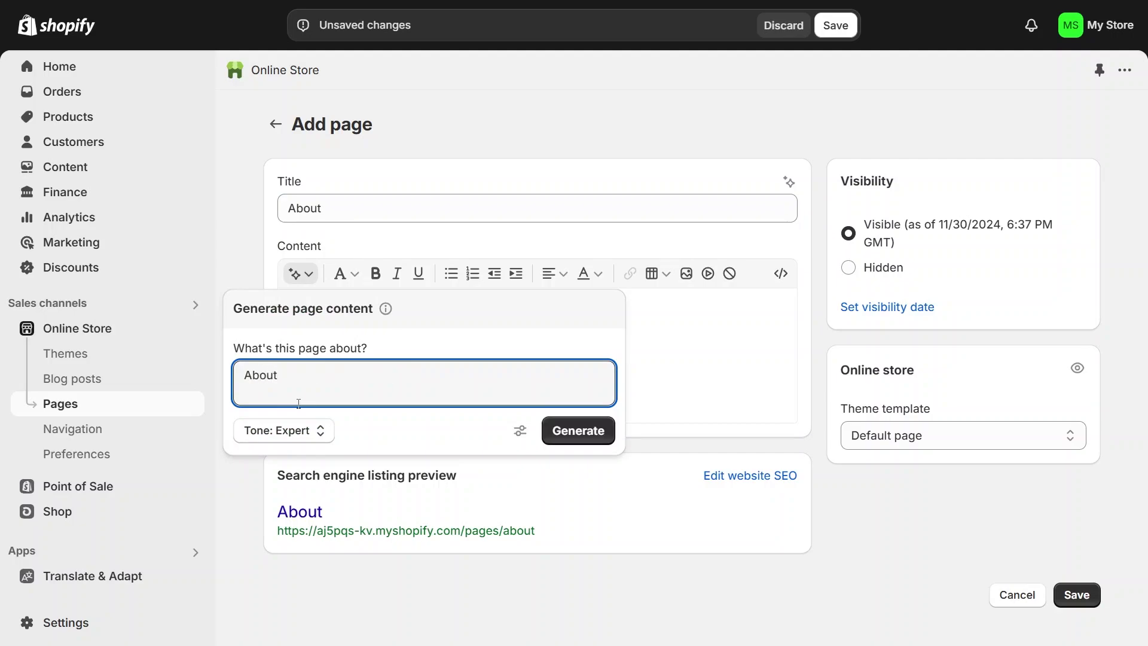
pyautogui.write(' our business, 30 years in in')
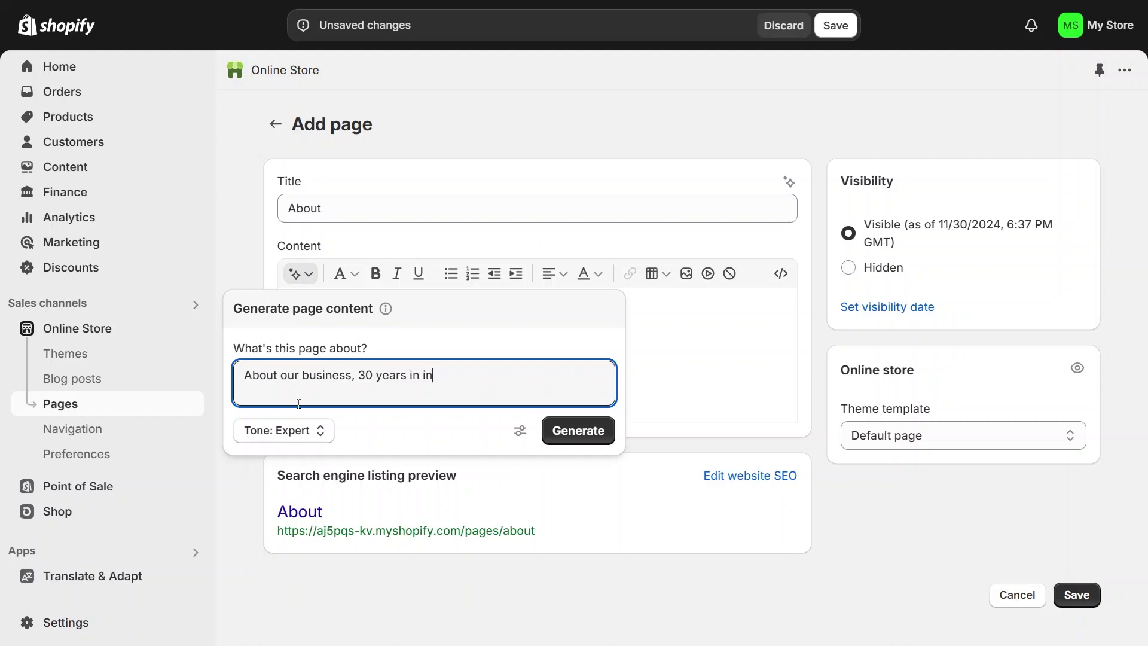
pyautogui.write('dustry selling basi')
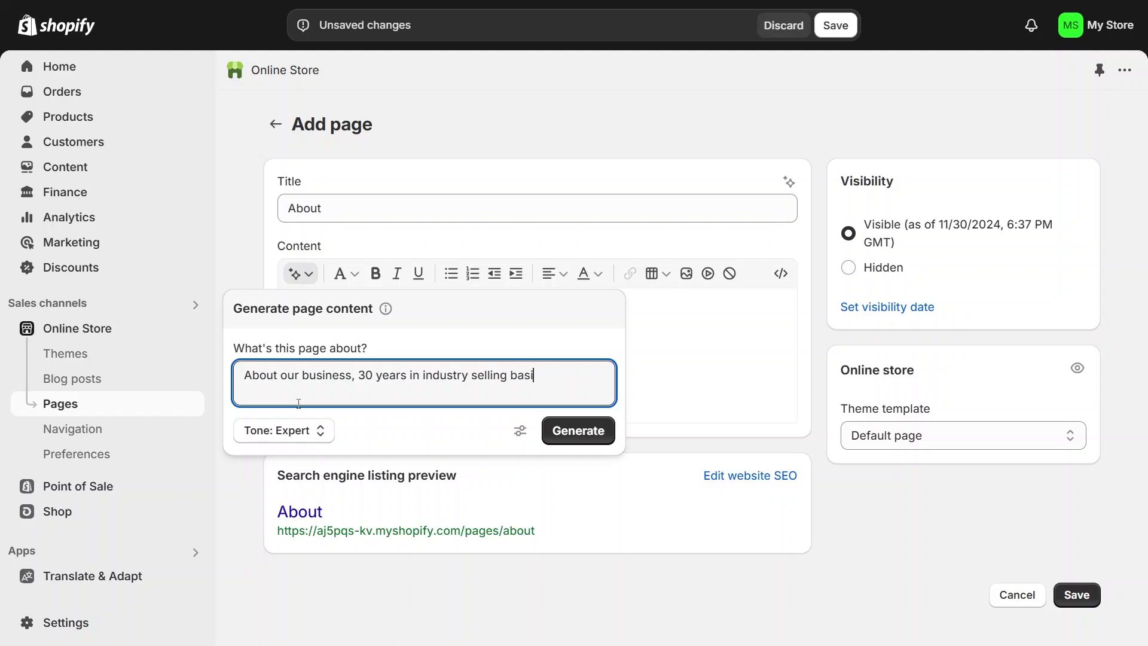
pyautogui.write('c apparell')
# Generate the page content in the Expert tone and keep the generated text.
pyautogui.click(293, 430)
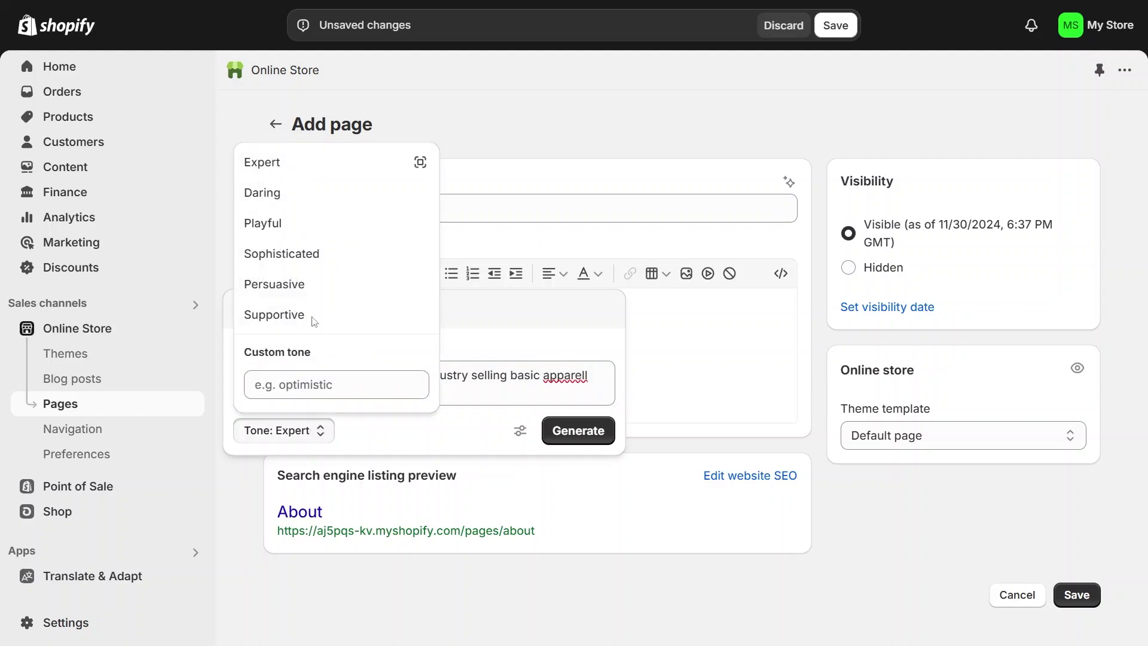
pyautogui.click(257, 157)
pyautogui.click(293, 431)
pyautogui.click(293, 431)
pyautogui.click(571, 431)
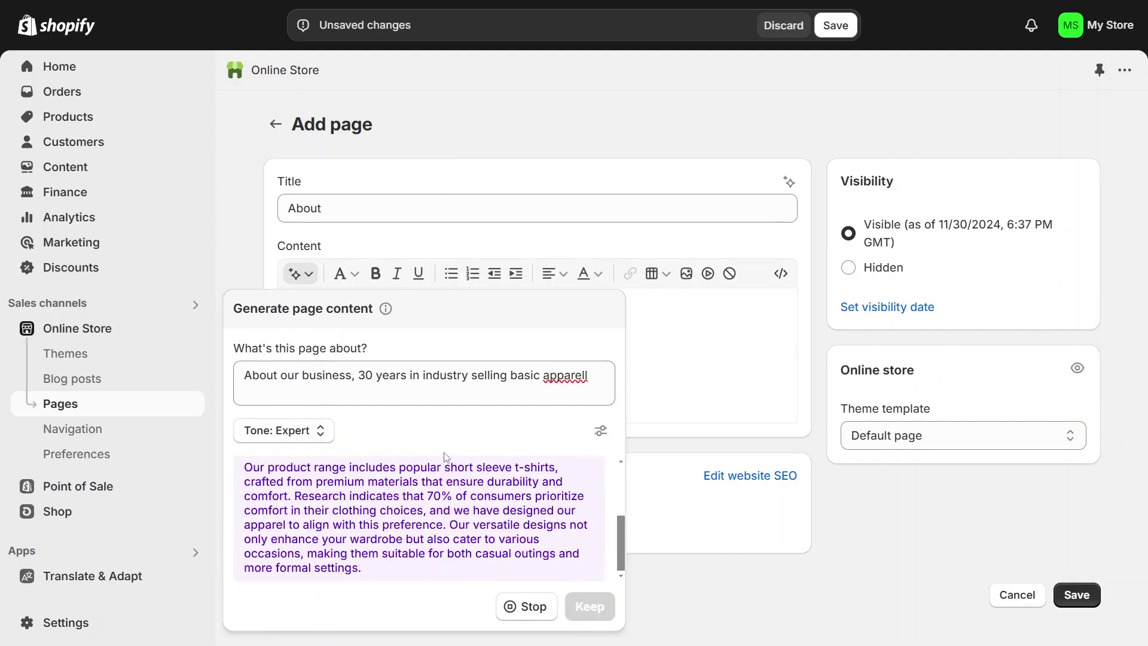
pyautogui.scroll(5, 477, 514)
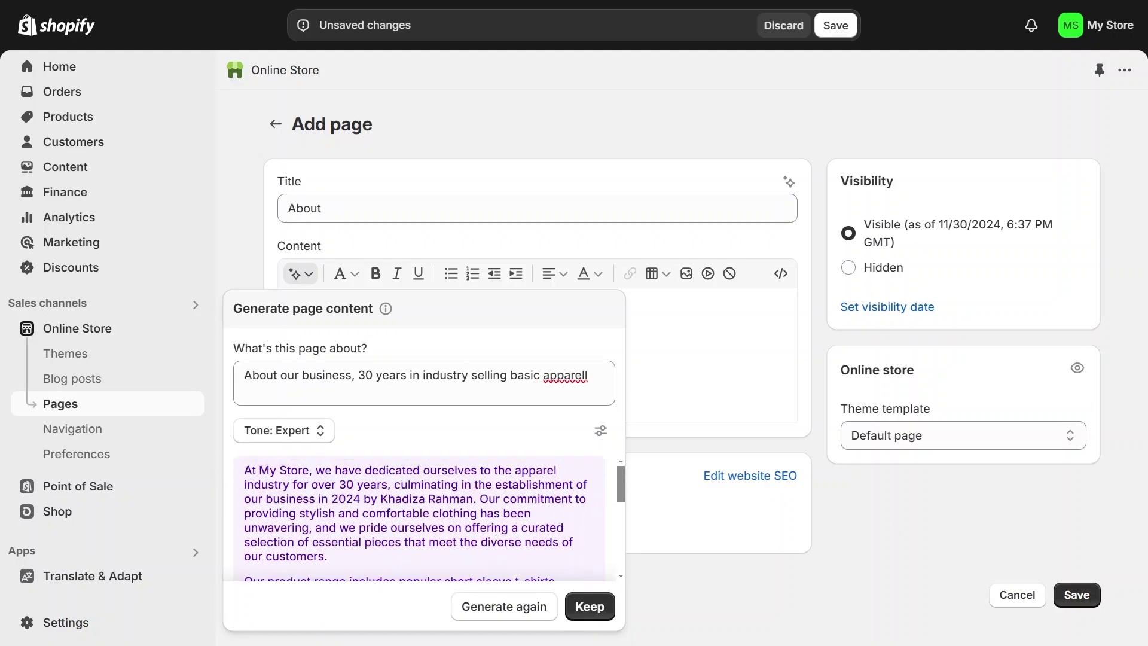
pyautogui.click(589, 606)
# Review the About page's content and search engine listing, and save the page.
pyautogui.scroll(-5, 541, 442)
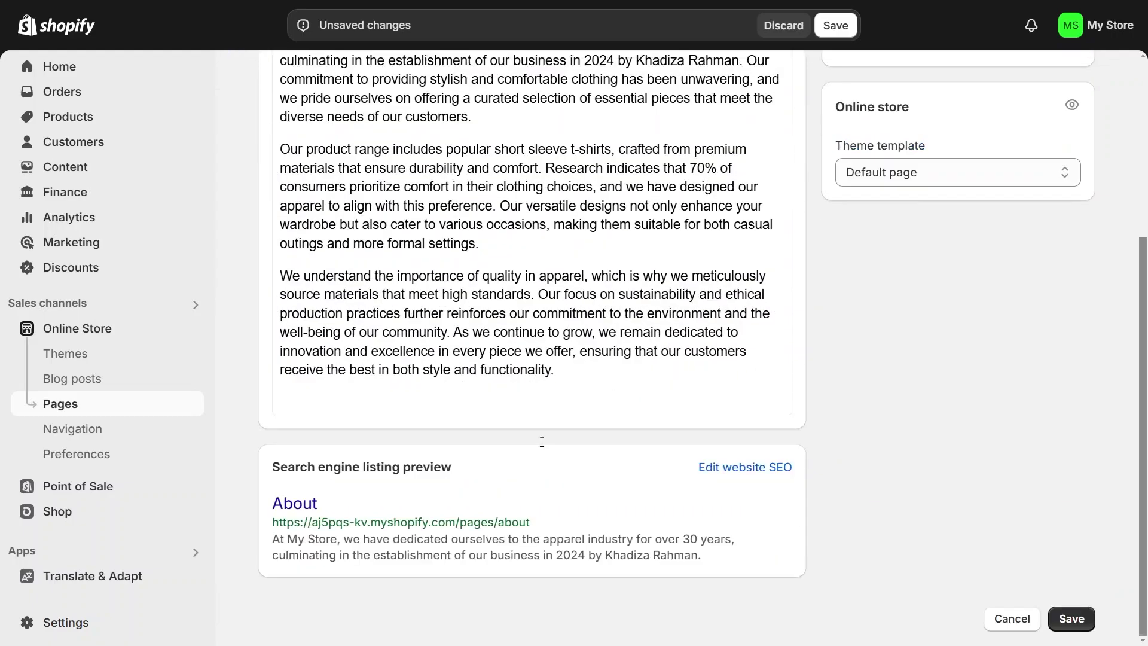
pyautogui.scroll(5, 538, 441)
pyautogui.scroll(-2, 438, 383)
pyautogui.scroll(3, 438, 384)
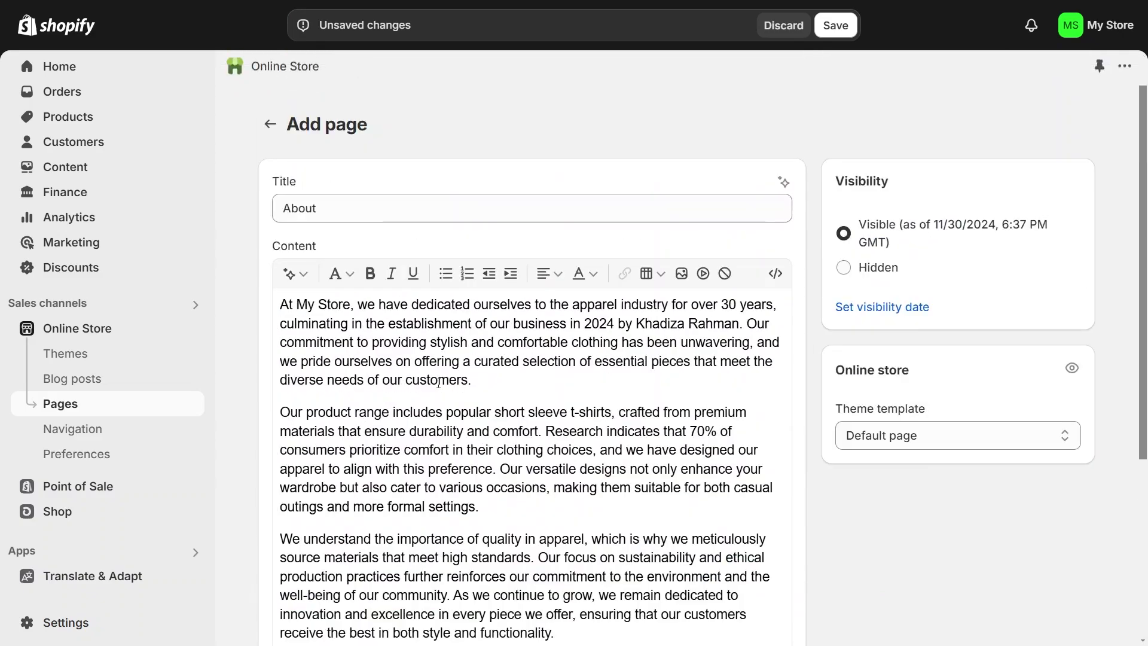
pyautogui.scroll(-4, 1073, 554)
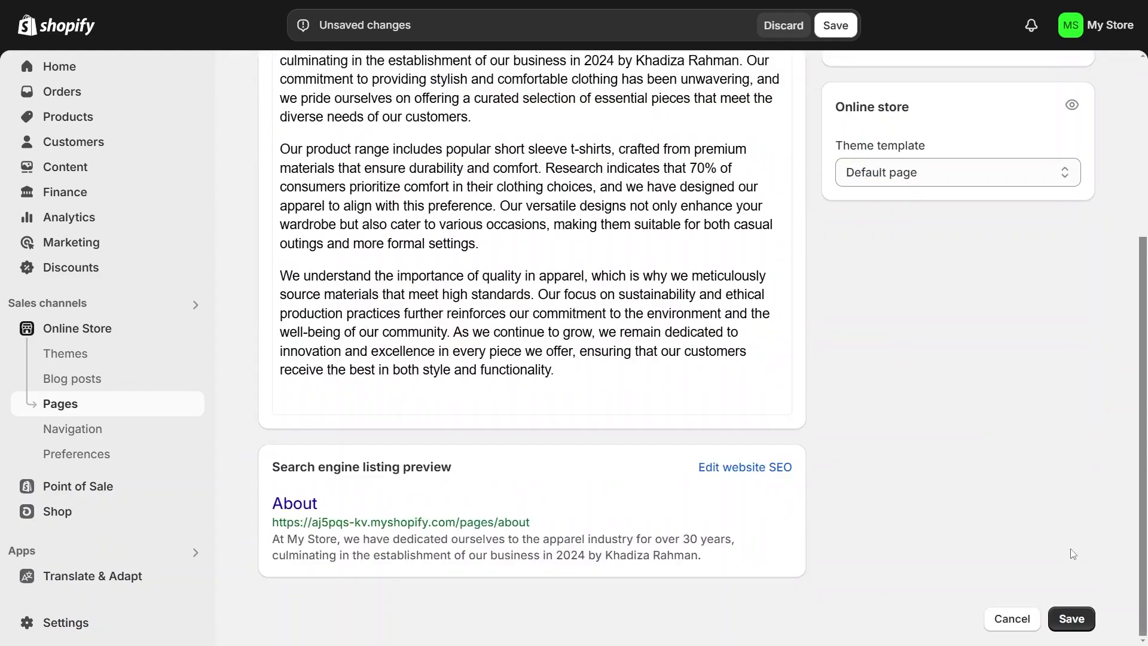
pyautogui.click(1072, 619)
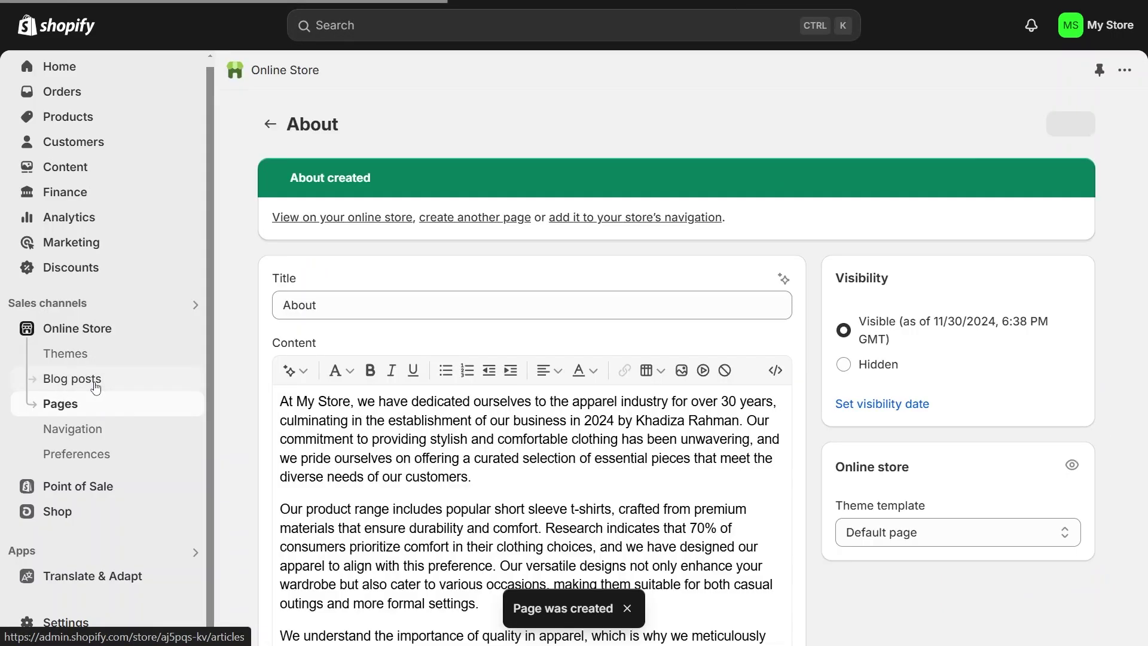
# Start a new blog post for the online store.
pyautogui.rightClick(96, 383)
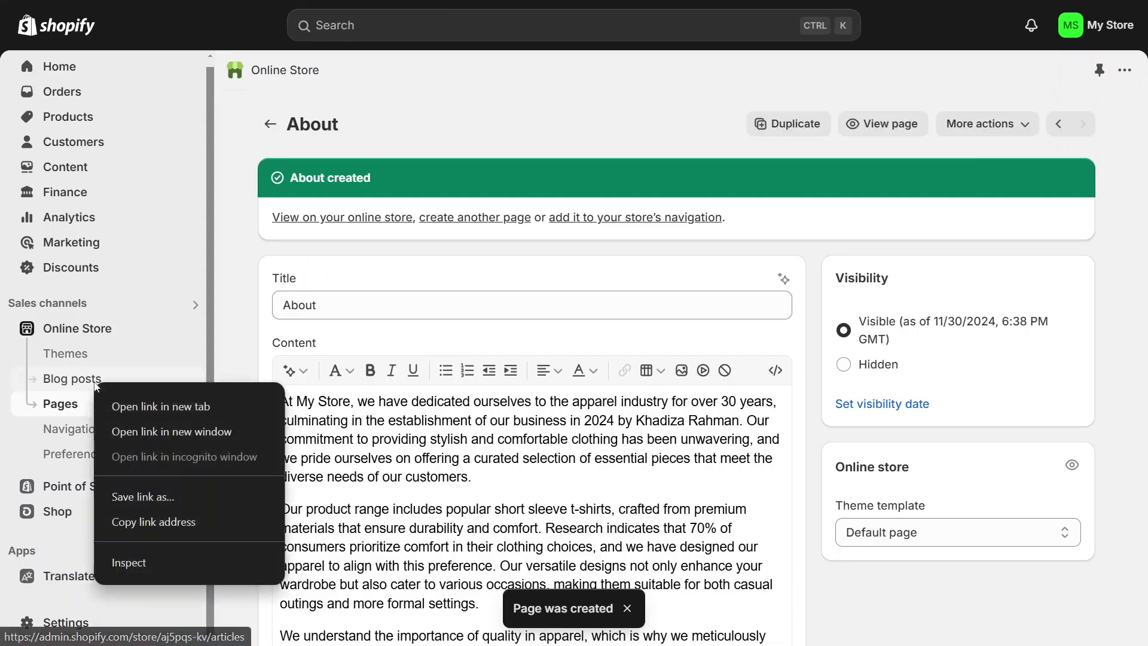
pyautogui.click(79, 382)
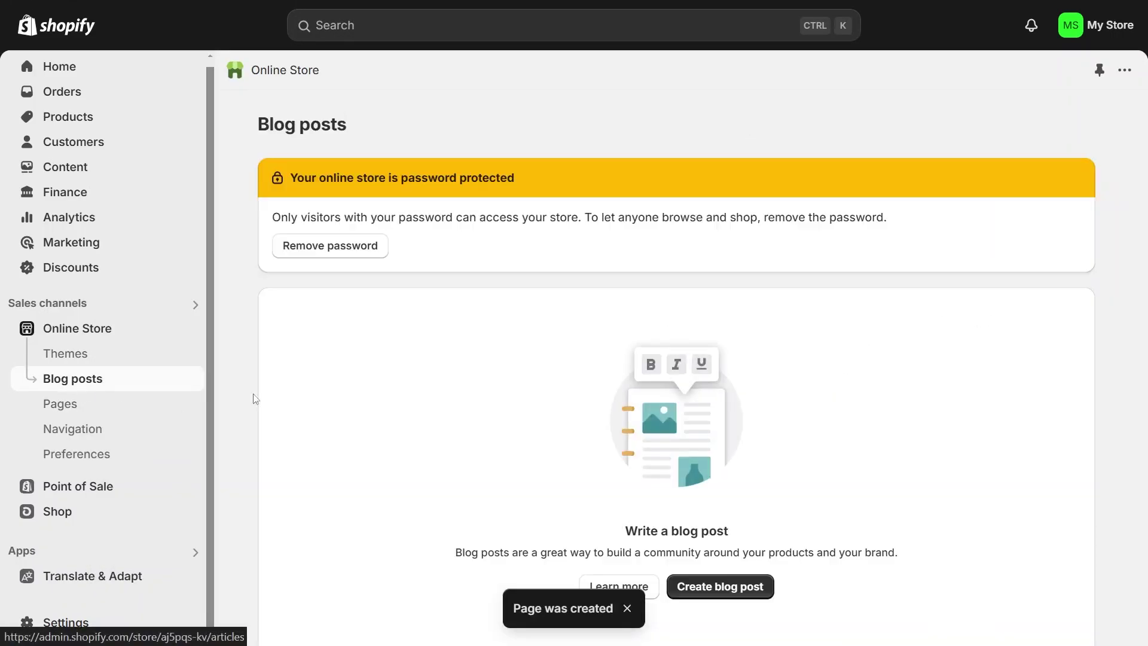
pyautogui.scroll(-1, 256, 399)
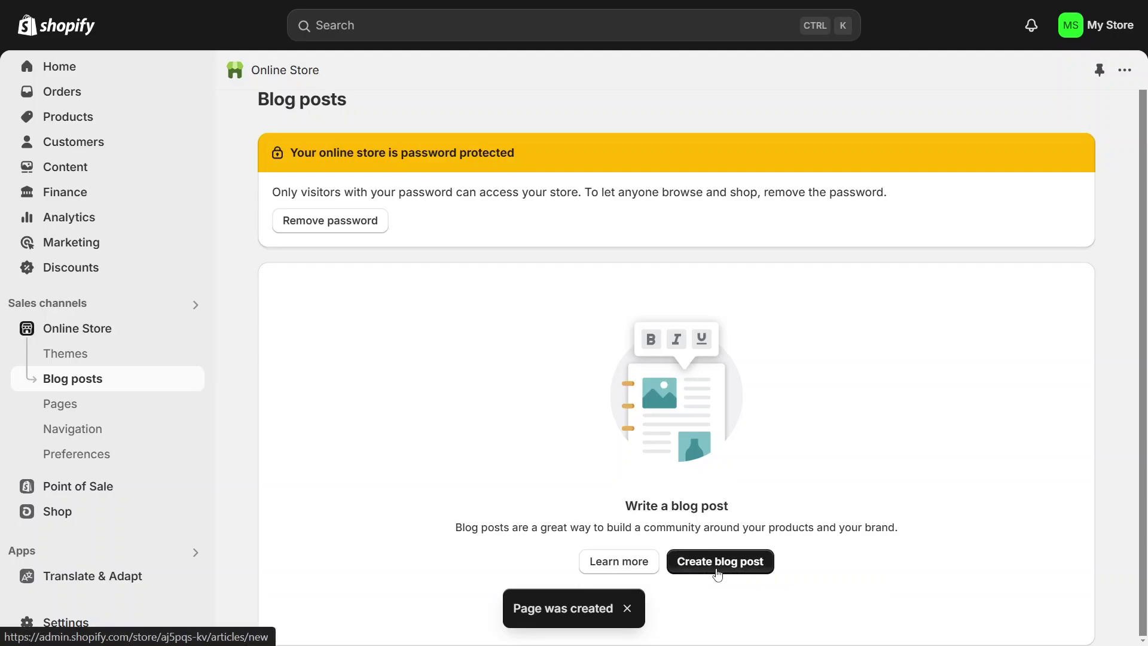
pyautogui.click(718, 572)
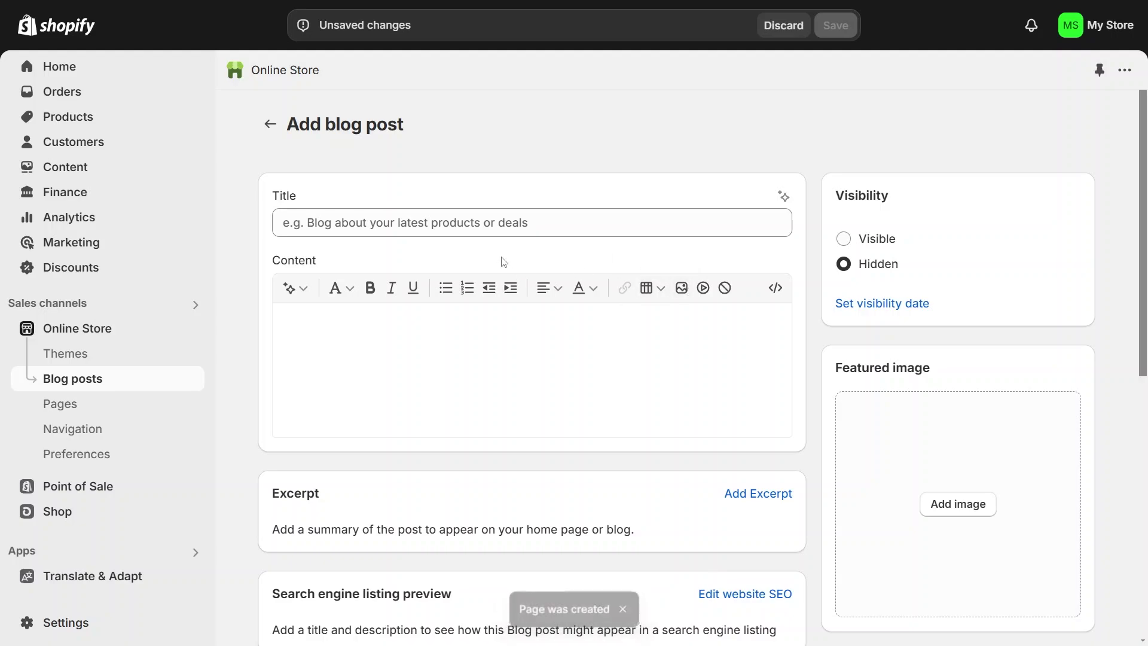
# Title the blog post "Why everyone needs a good quality plain white t'shirt".
pyautogui.click(467, 222)
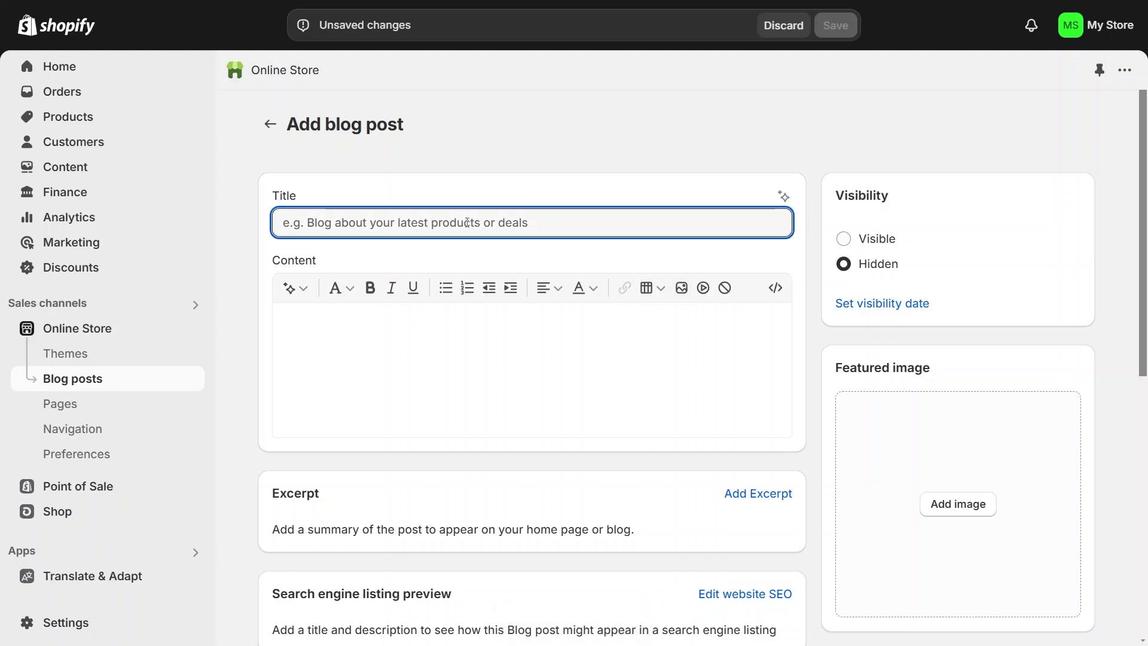
pyautogui.write('Wh')
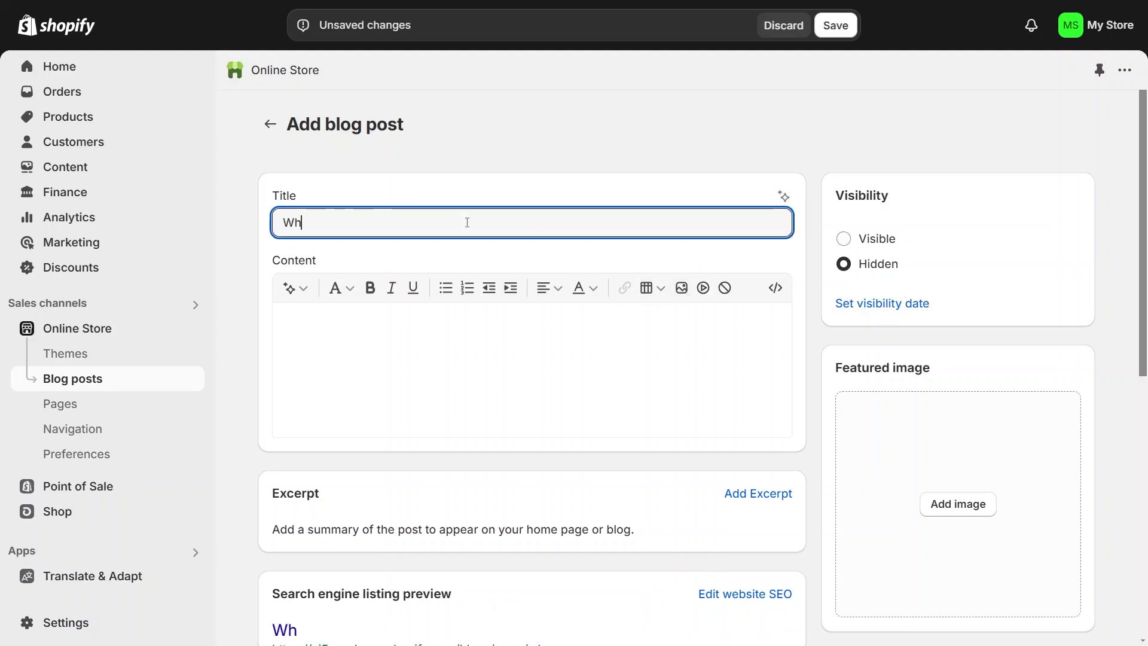
pyautogui.write('y everyone needs a ')
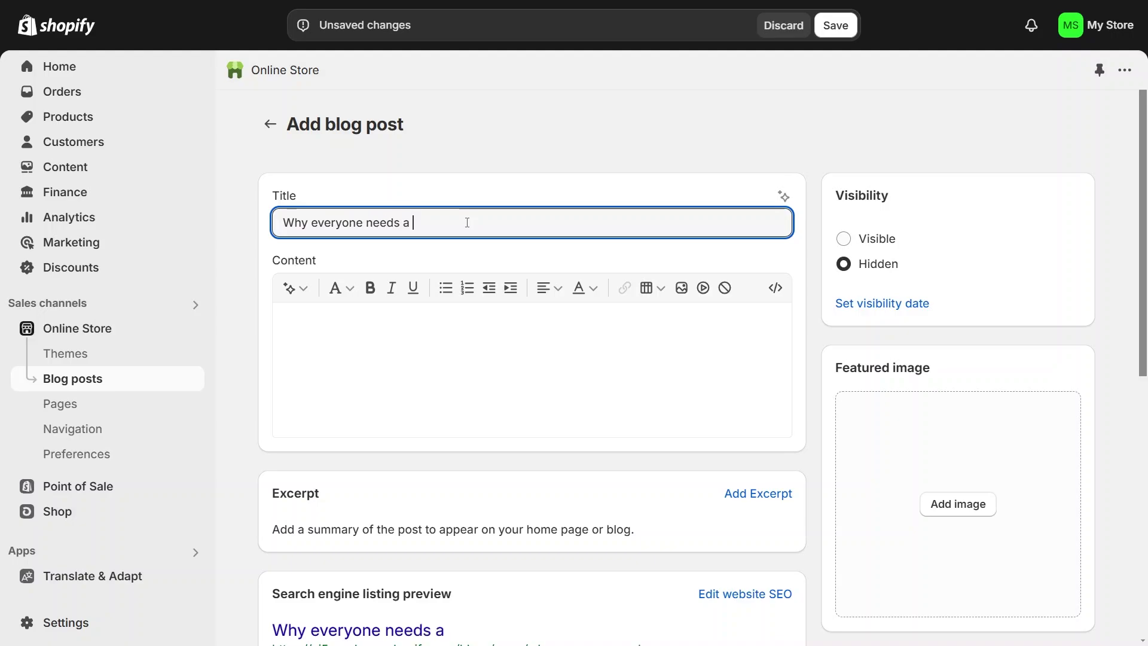
pyautogui.write('good quialit')
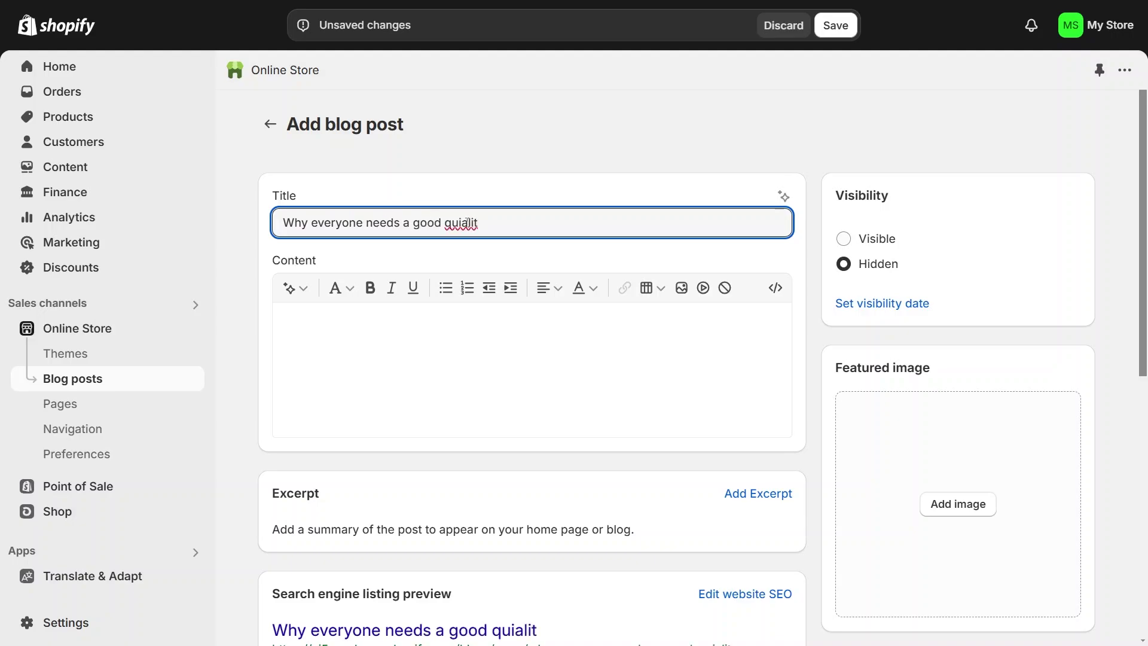
pyautogui.press('BackSpace')
pyautogui.press('BackSpace')
pyautogui.press('BackSpace')
pyautogui.press('BackSpace')
pyautogui.press('BackSpace')
pyautogui.write('ality plain white te')
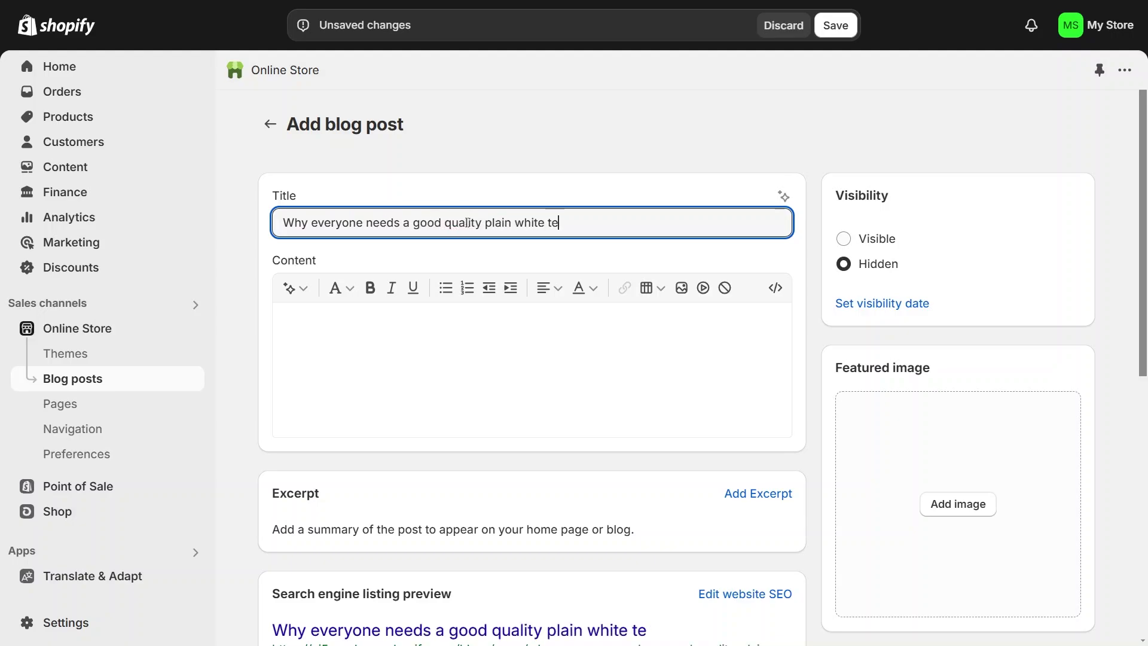
pyautogui.press('BackSpace')
pyautogui.write("'shirt")
# Copy the blog post's title into the content generator as the description of what the blog is about.
pyautogui.click(293, 287)
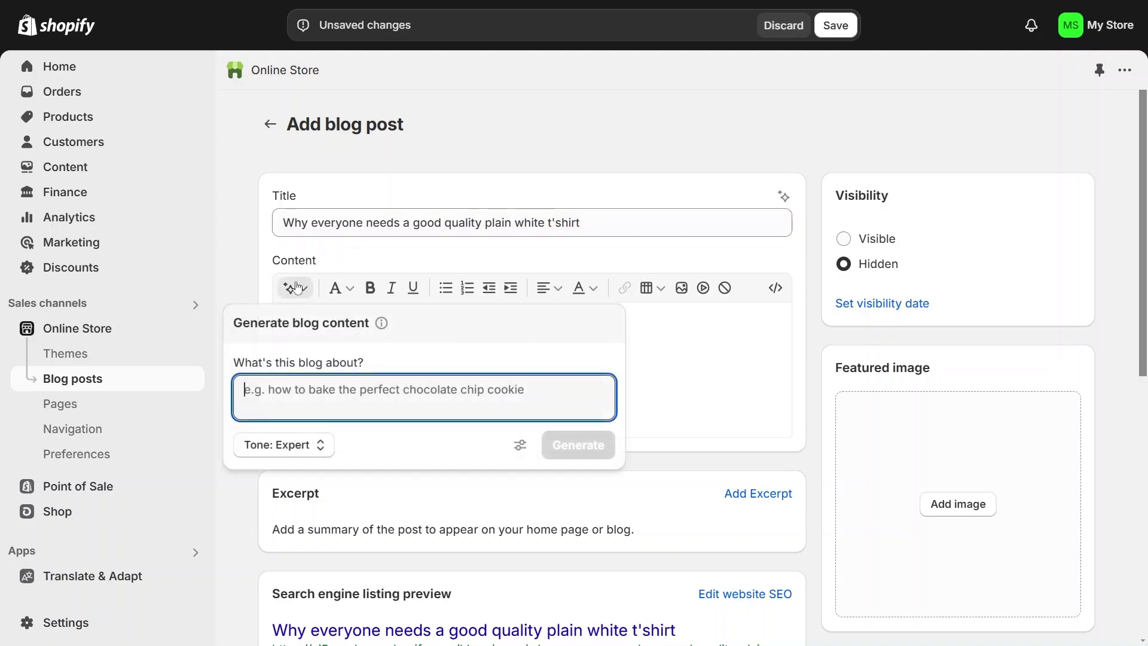
pyautogui.tripleClick(377, 219)
pyautogui.hotkey('ctrl', 'c')
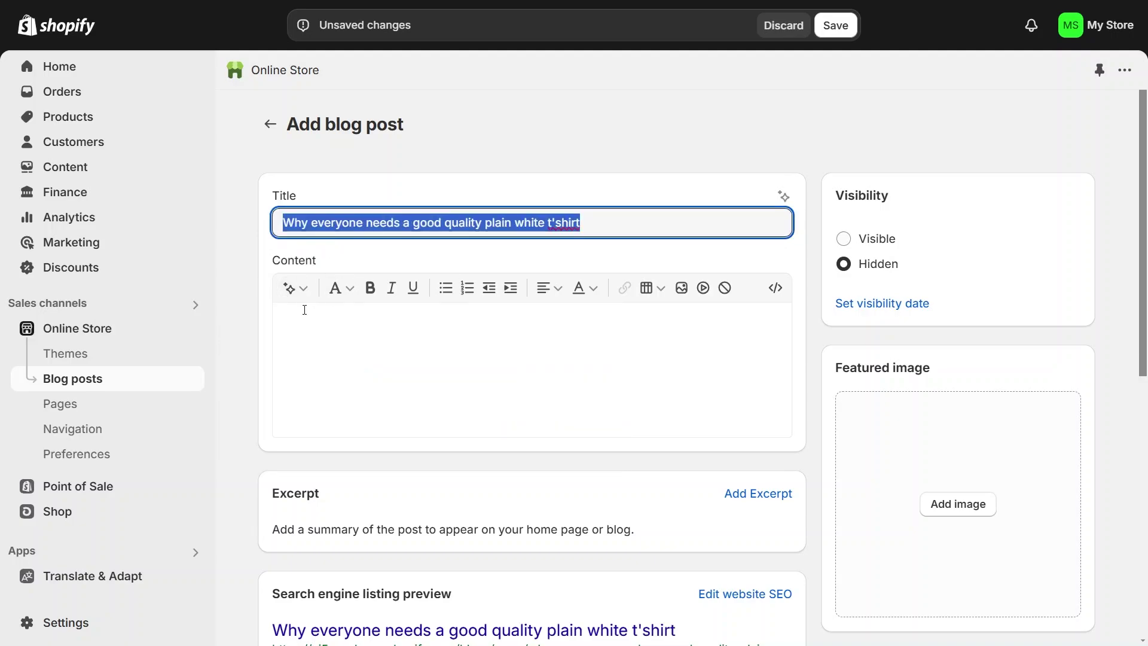
pyautogui.click(292, 288)
pyautogui.hotkey('ctrl', 'v')
# Generate the blog content in the Expert tone with the special instruction "make it 600 words" and keep the text.
pyautogui.click(520, 445)
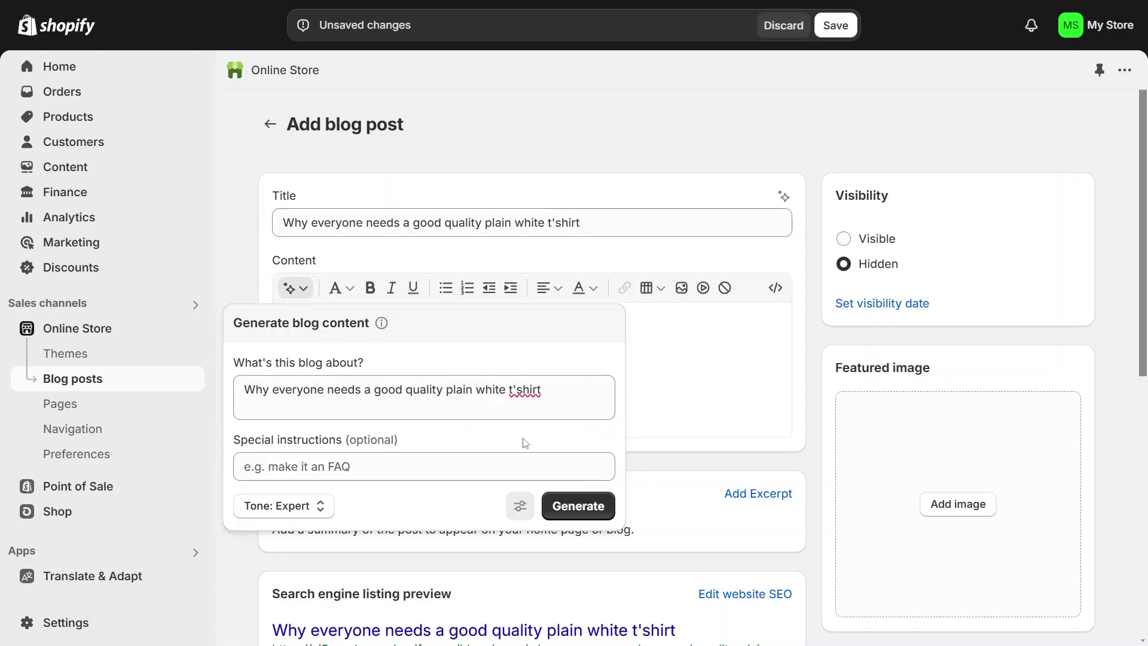
pyautogui.click(378, 466)
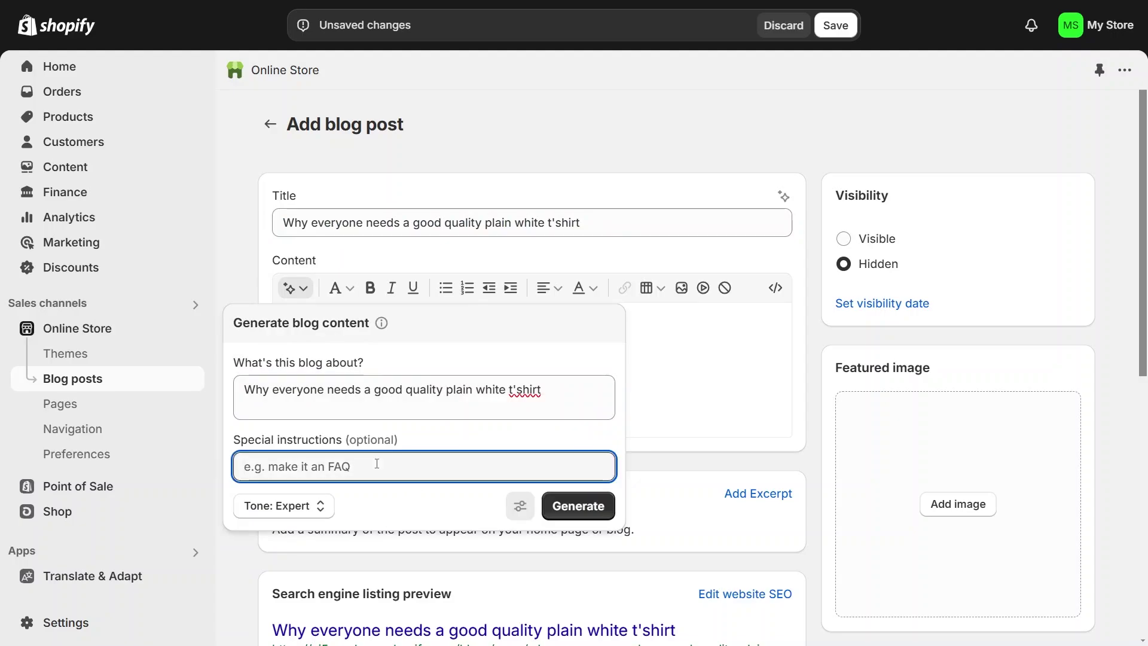
pyautogui.write('make it 600 wor')
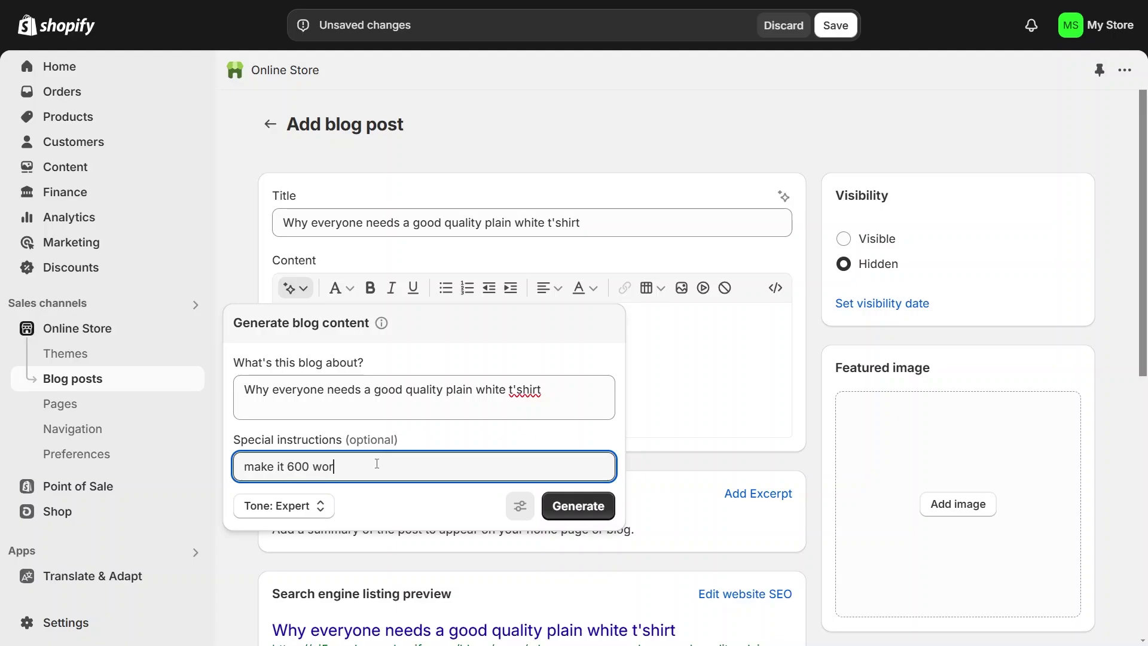
pyautogui.write('ds')
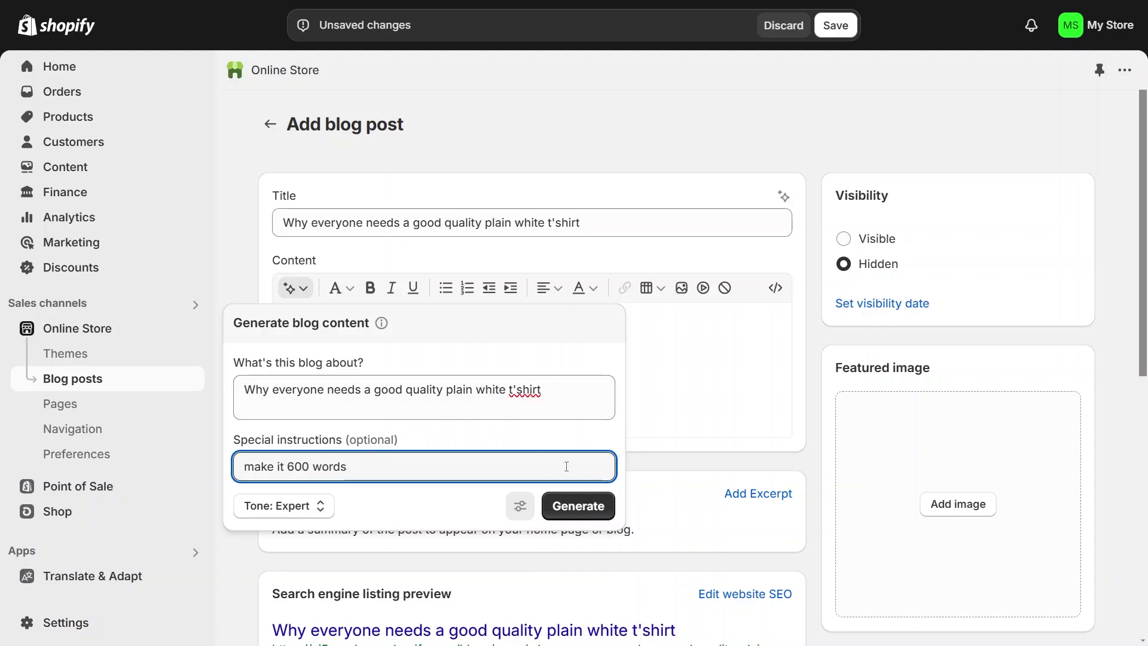
pyautogui.click(562, 504)
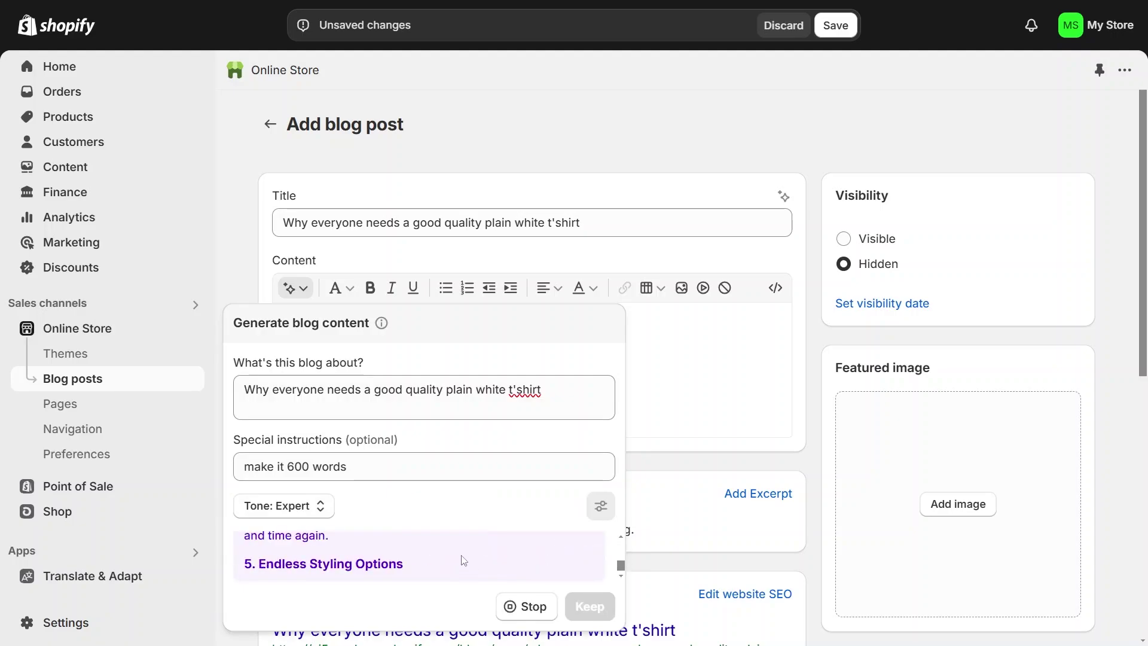
pyautogui.click(592, 606)
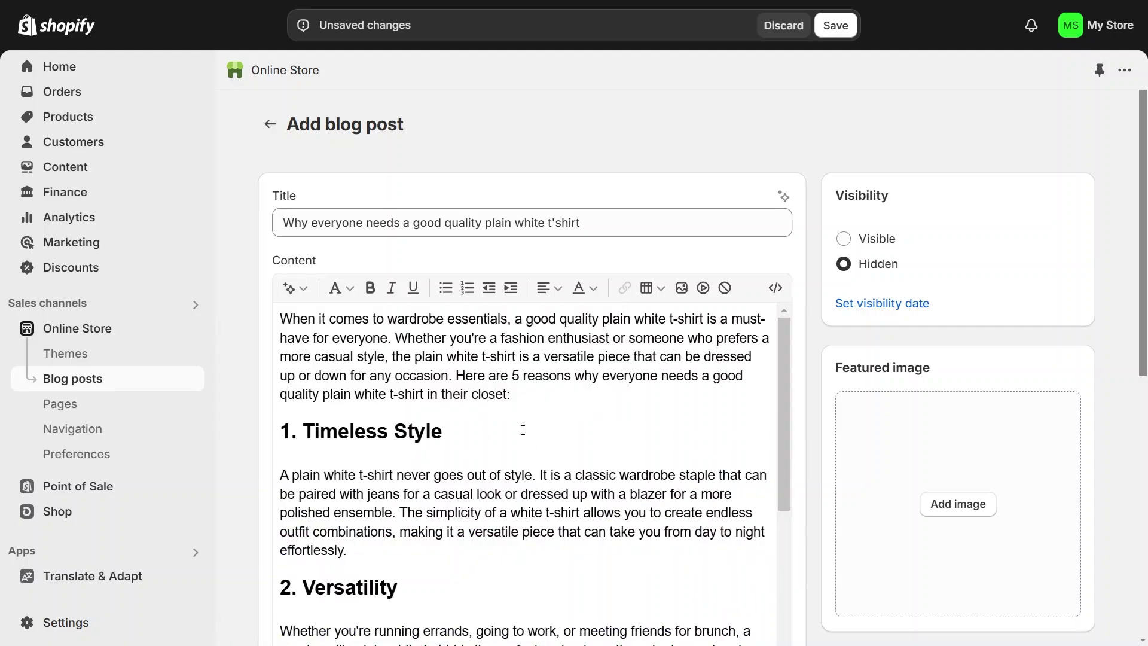
# Review the generated blog text, the search engine listing preview and the post's organization settings.
pyautogui.scroll(-6, 523, 430)
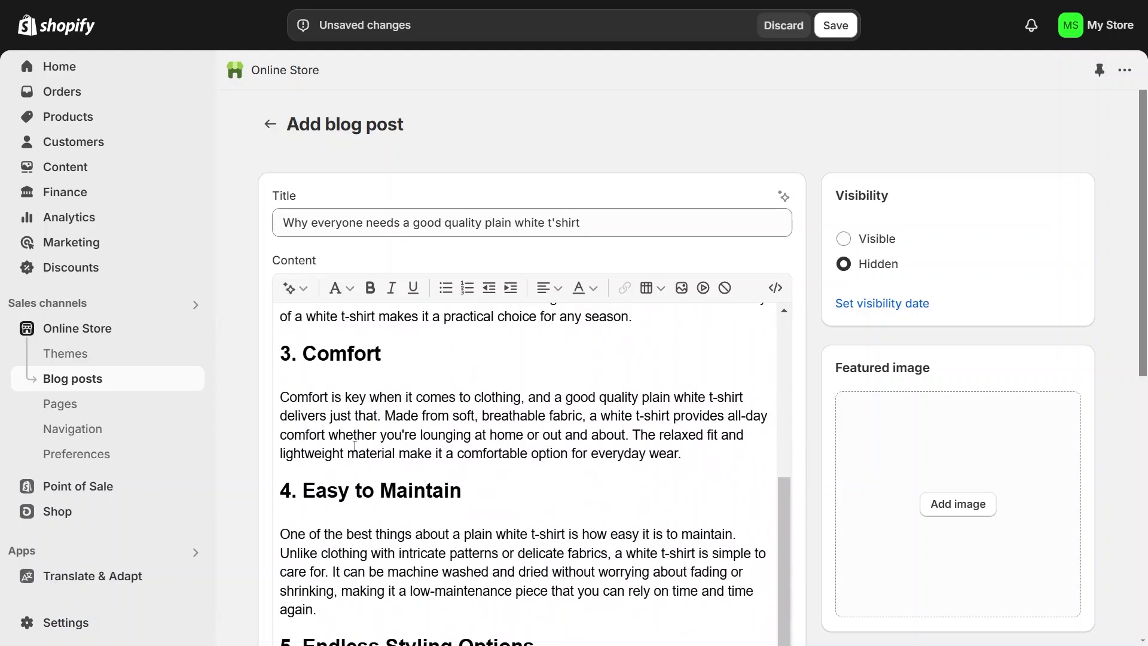
pyautogui.scroll(-5, 526, 418)
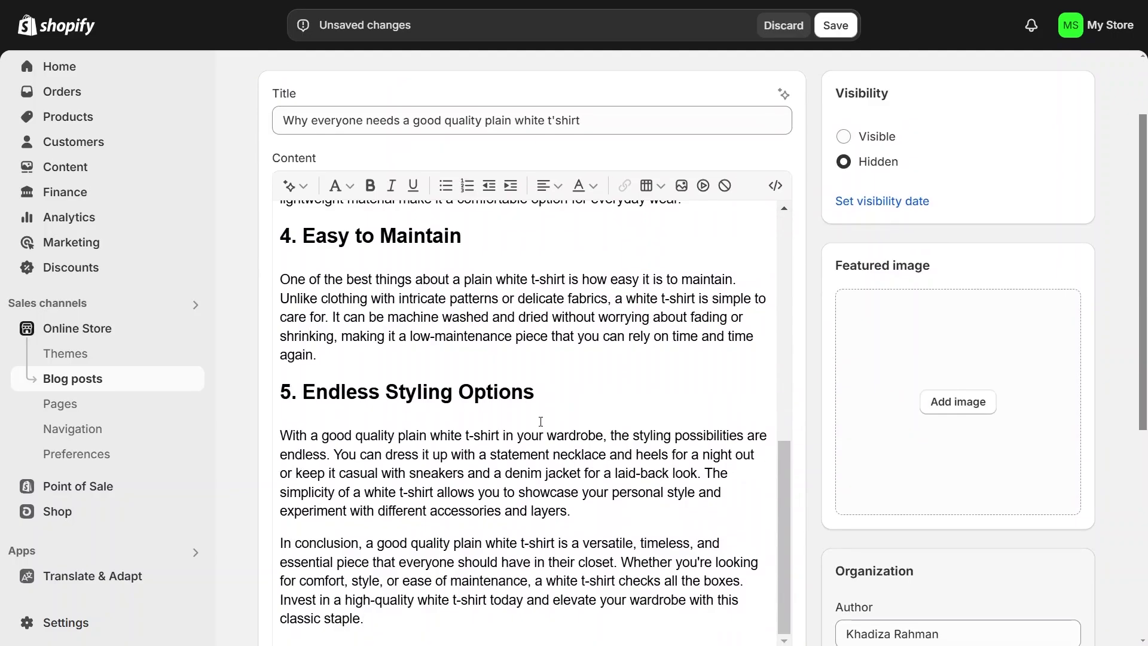
pyautogui.scroll(12, 540, 421)
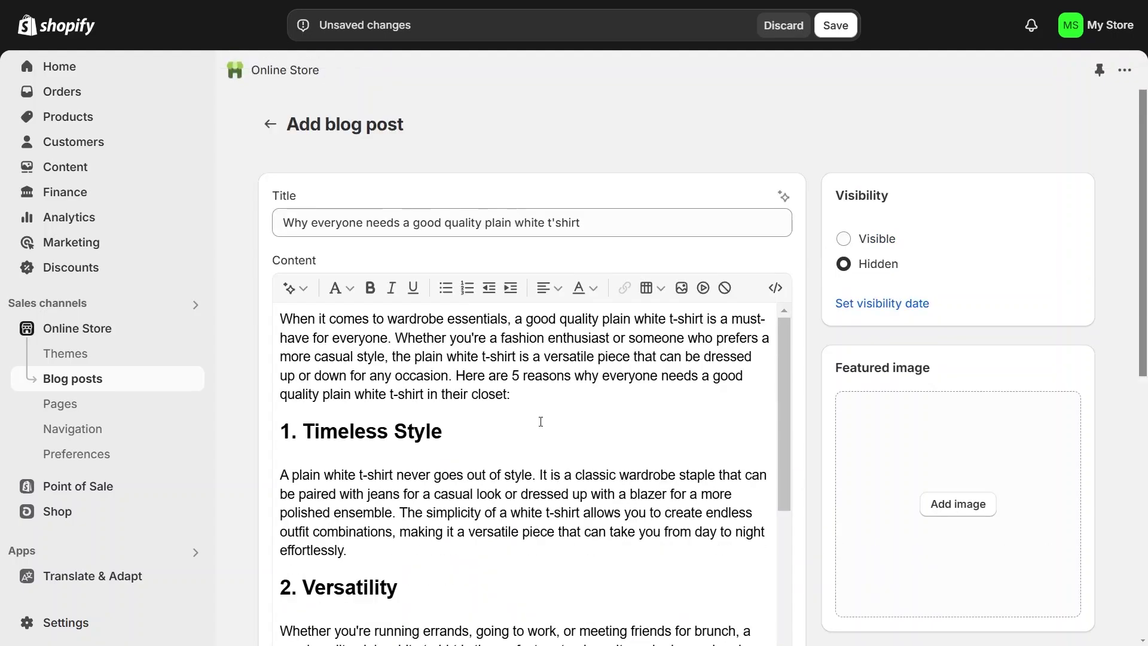
pyautogui.scroll(-12, 540, 422)
pyautogui.scroll(-5, 541, 421)
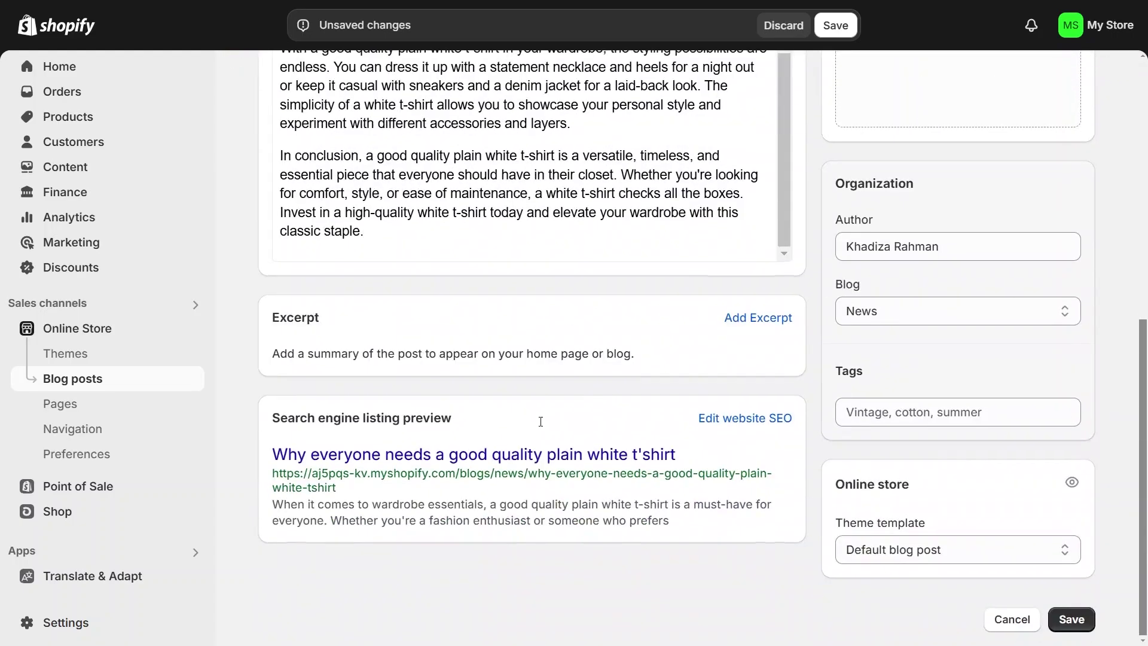
pyautogui.scroll(10, 541, 422)
pyautogui.scroll(5, 540, 422)
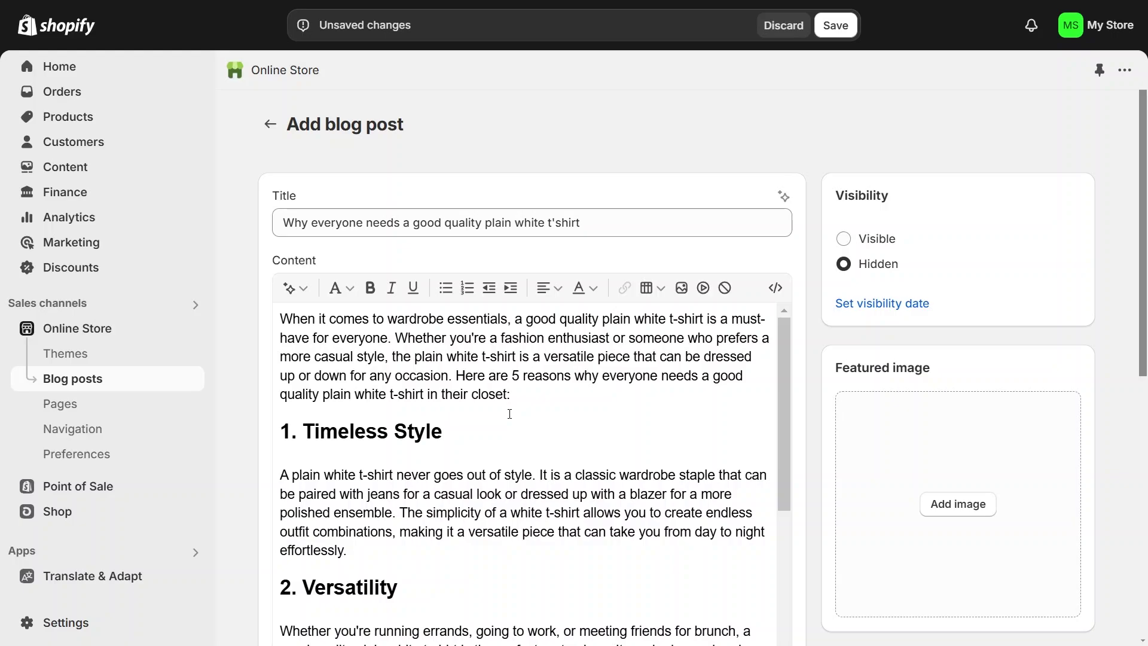
# Save the blog post with its visibility left as Hidden and return to the list of blog posts.
pyautogui.scroll(-10, 456, 304)
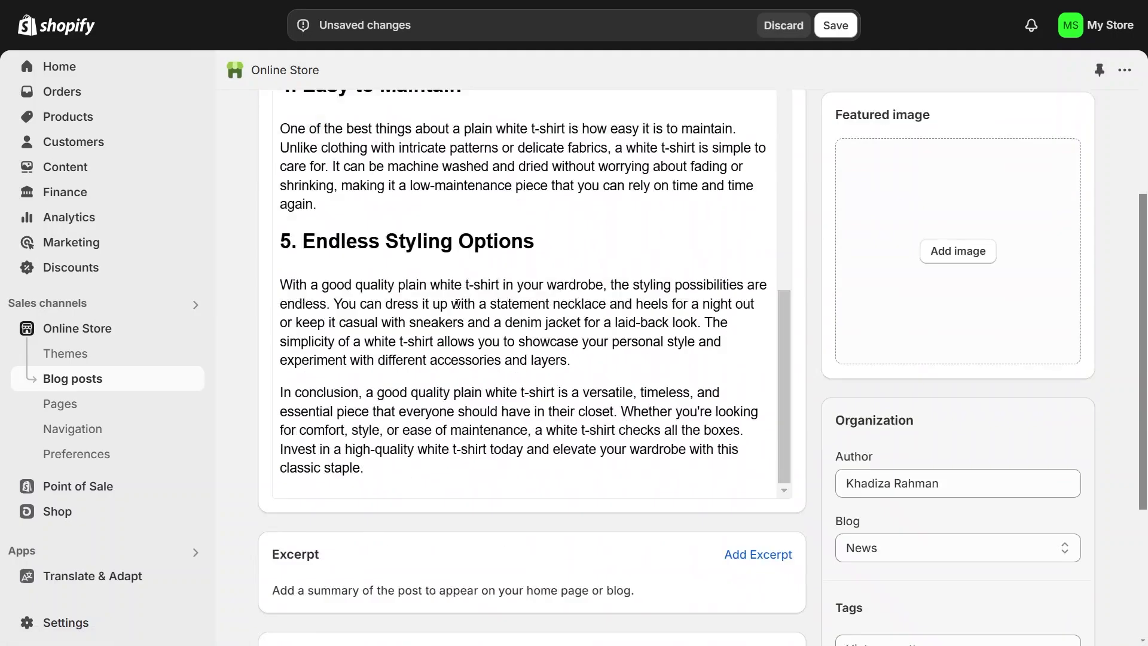
pyautogui.scroll(-4, 456, 303)
pyautogui.click(1076, 620)
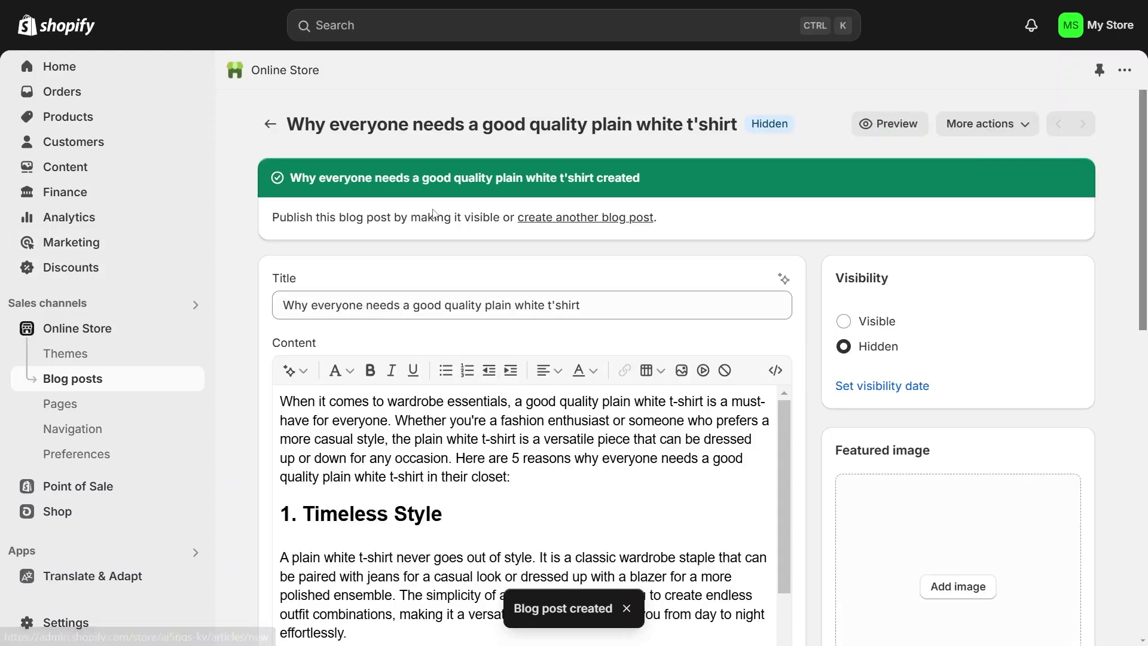
pyautogui.click(270, 124)
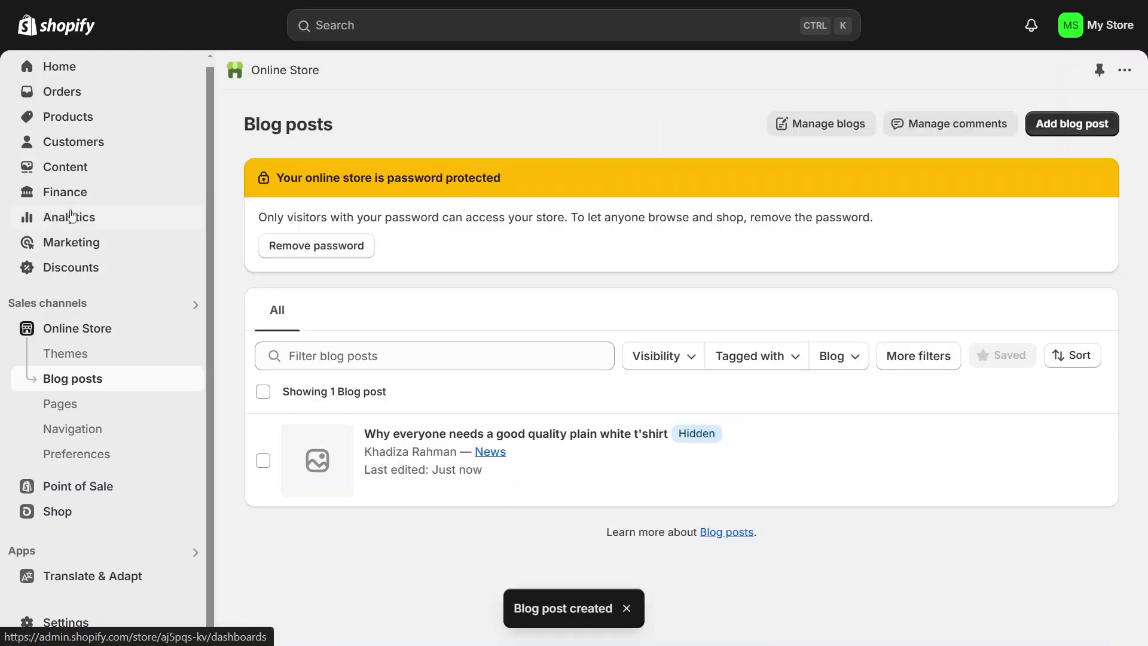